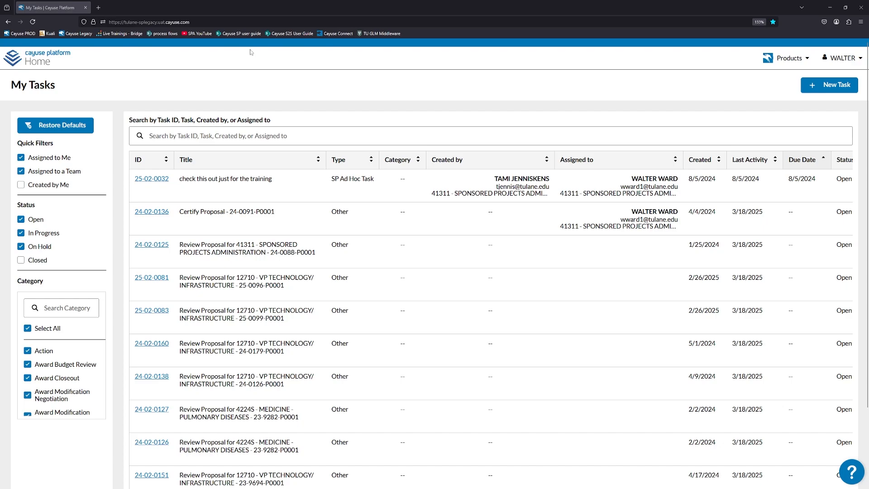
- Inspect the site address without changing it and return to My Tasks
click(225, 22)
click(194, 21)
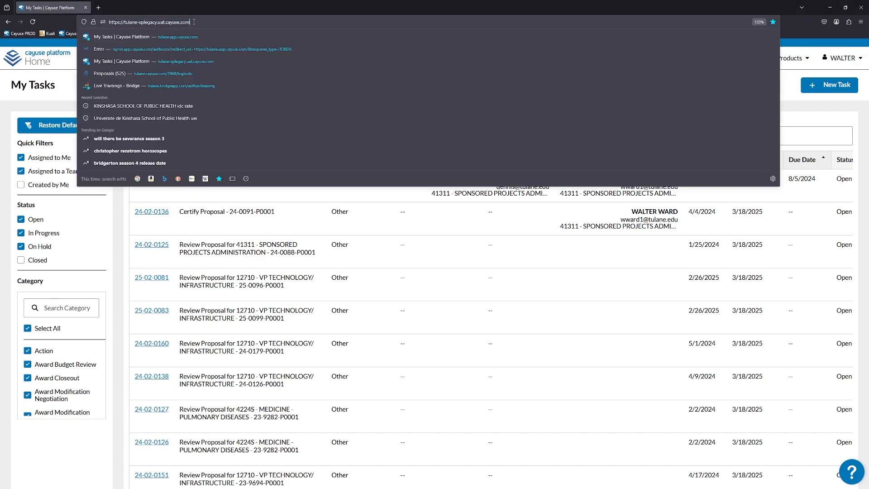
drag(194, 22, 103, 22)
key(Escape)
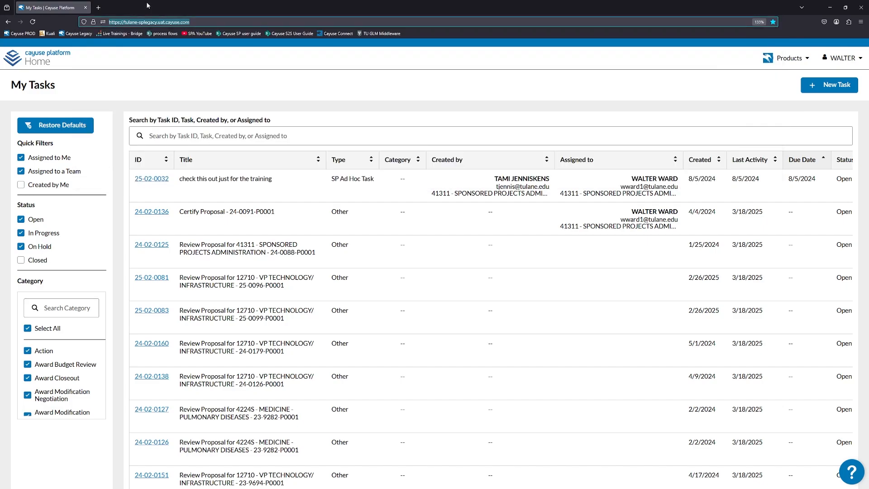
click(229, 50)
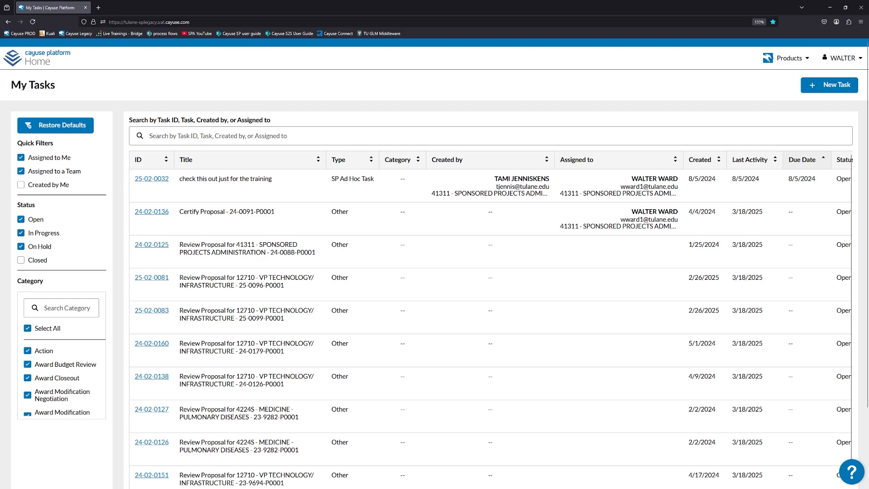
- Switch to the Sponsored Projects module from the Products menu
drag(12, 86, 55, 86)
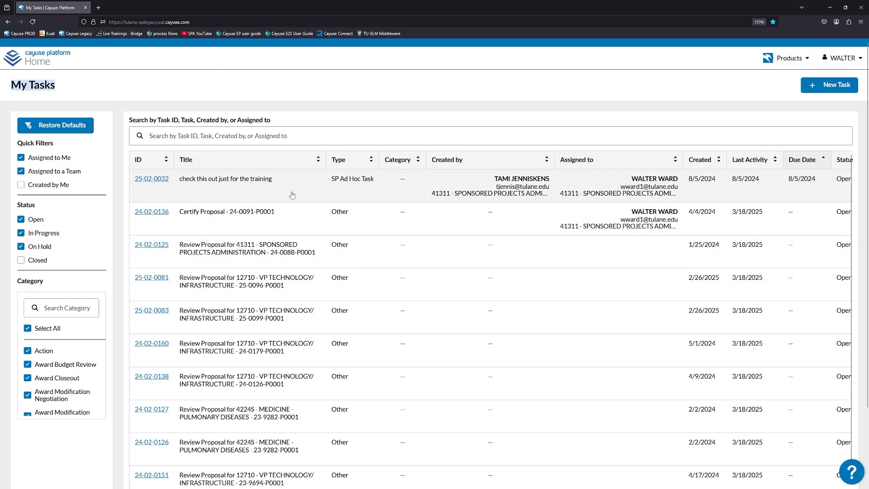
scroll(444, 245, down, 1)
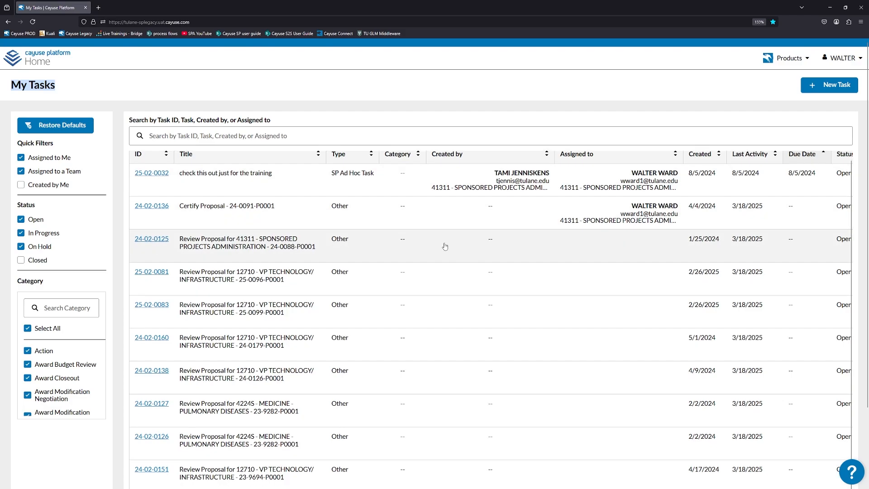
scroll(445, 247, up, 1)
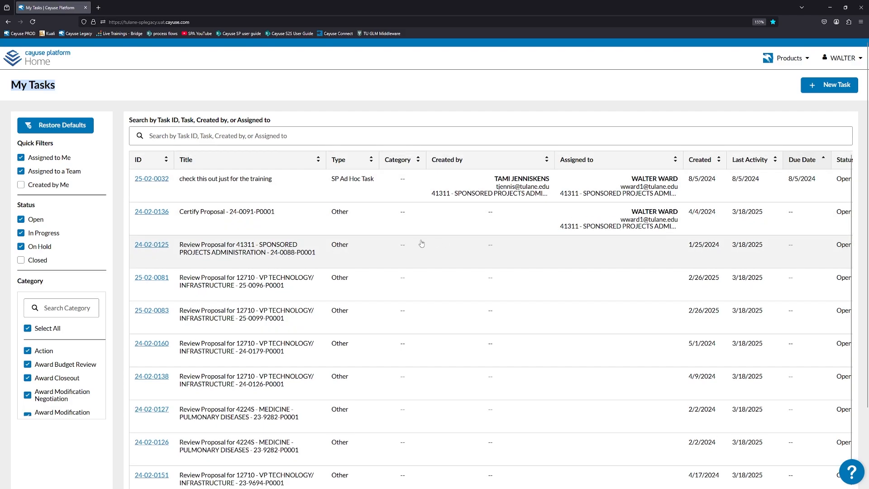
click(374, 93)
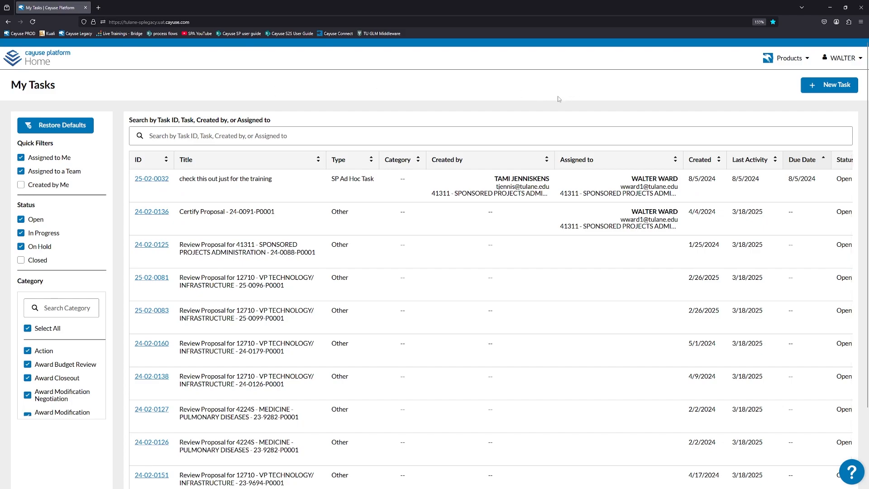
click(778, 62)
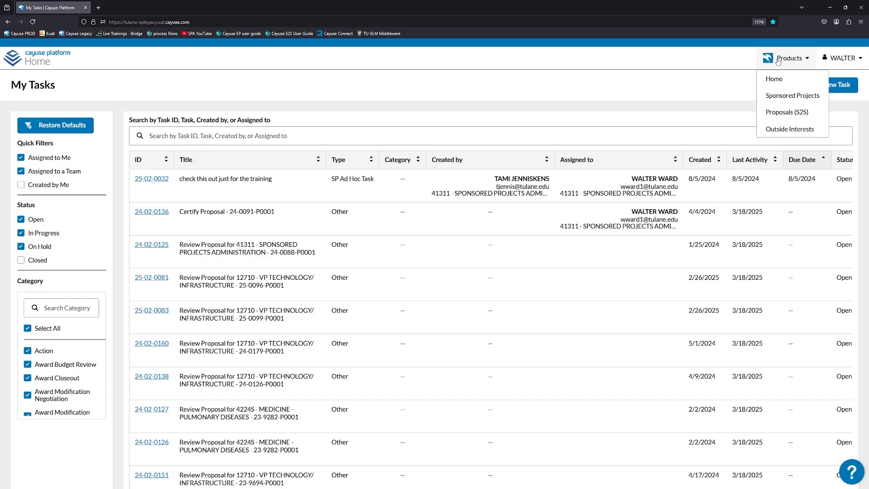
click(793, 99)
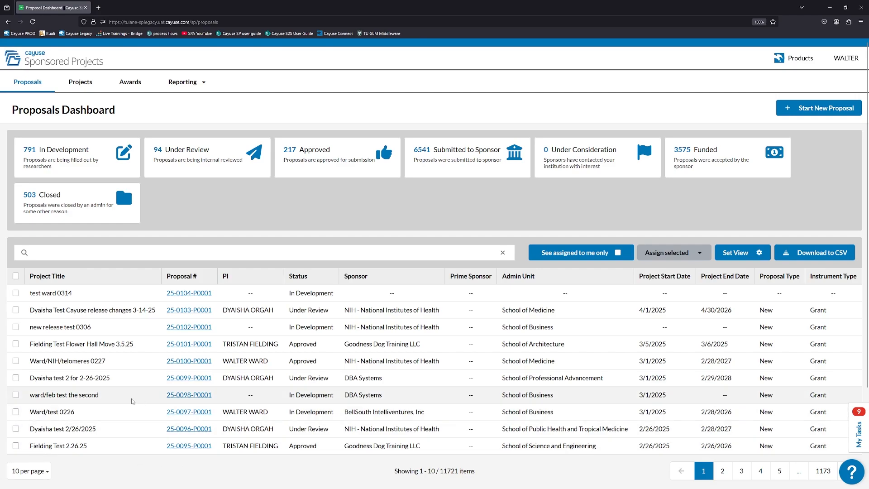
click(29, 471)
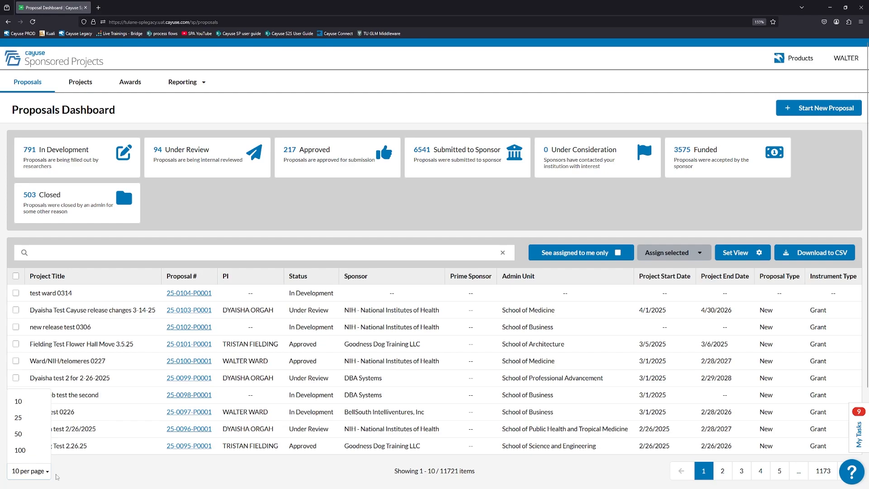
click(68, 474)
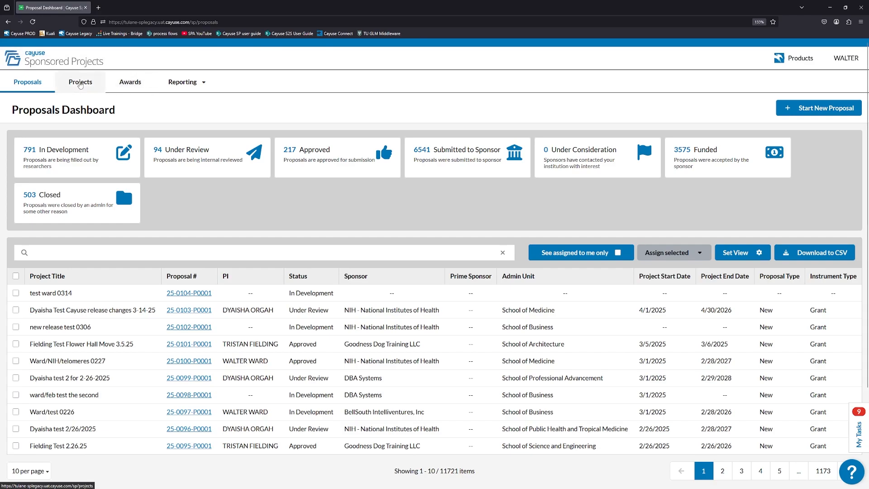
click(80, 85)
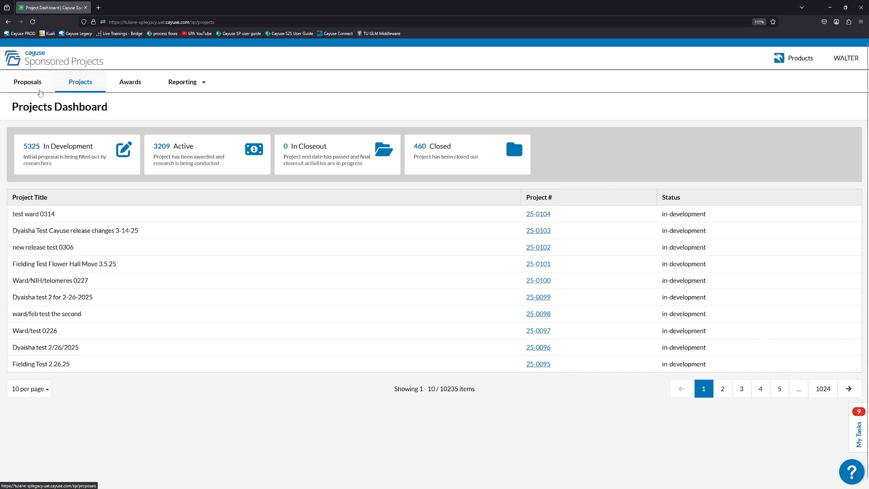
click(37, 87)
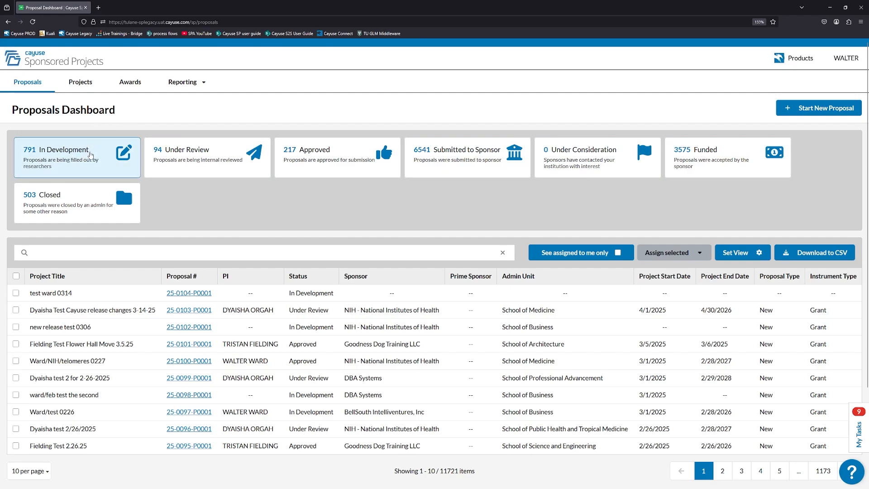
click(56, 166)
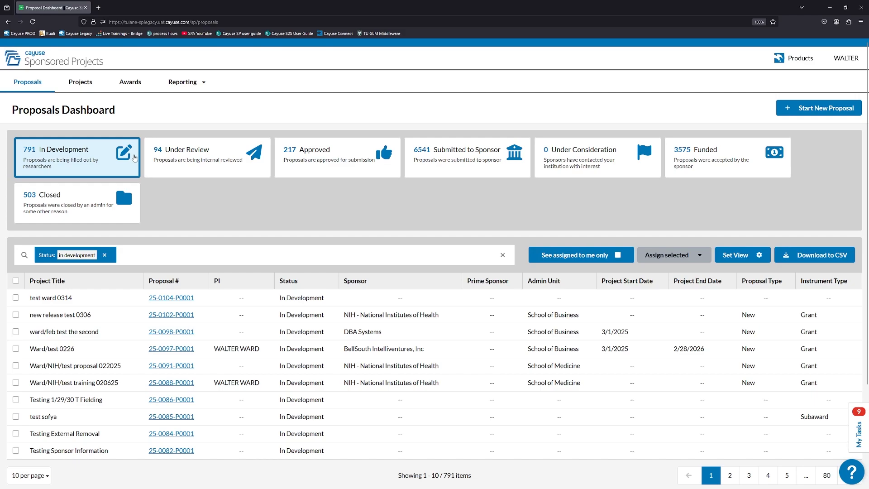
click(177, 163)
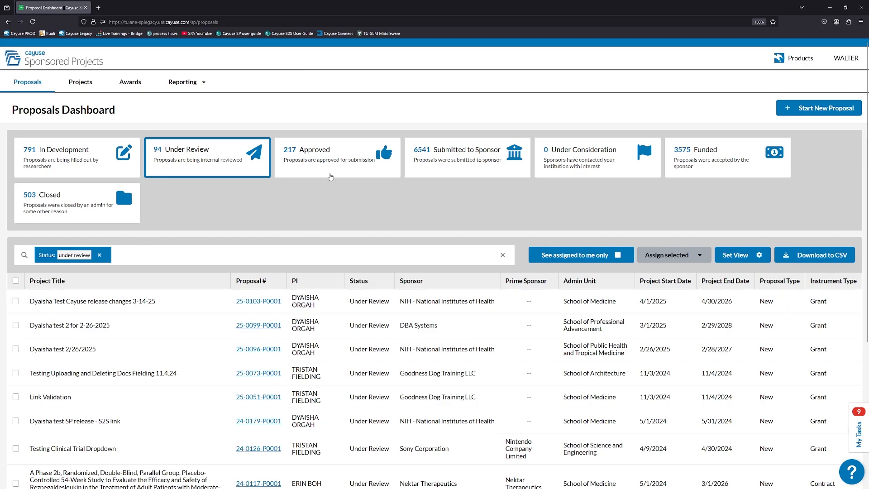
click(322, 157)
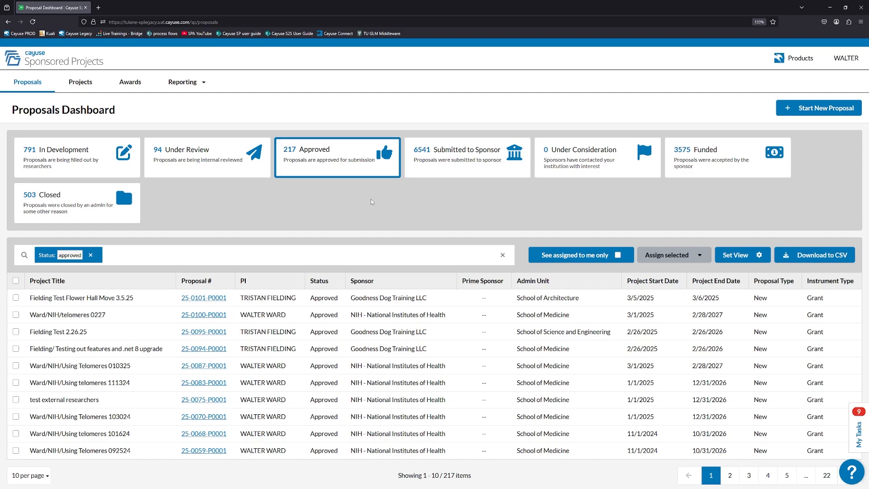
click(422, 171)
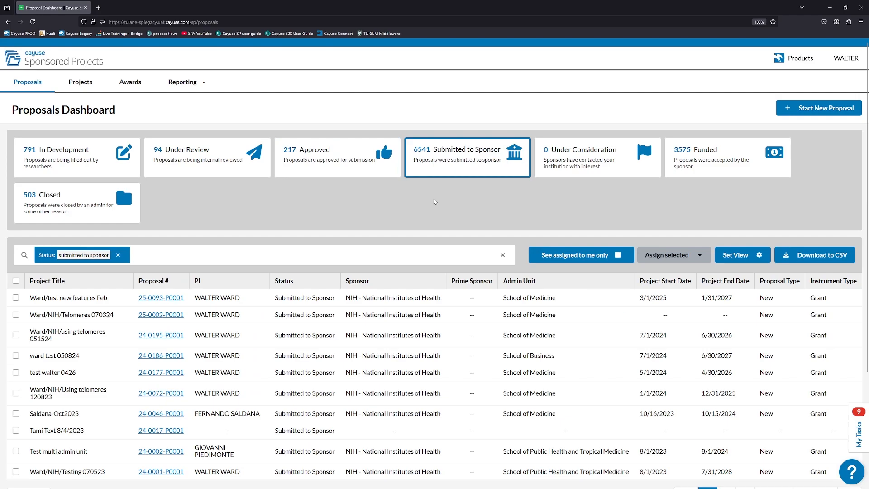
click(555, 163)
click(678, 162)
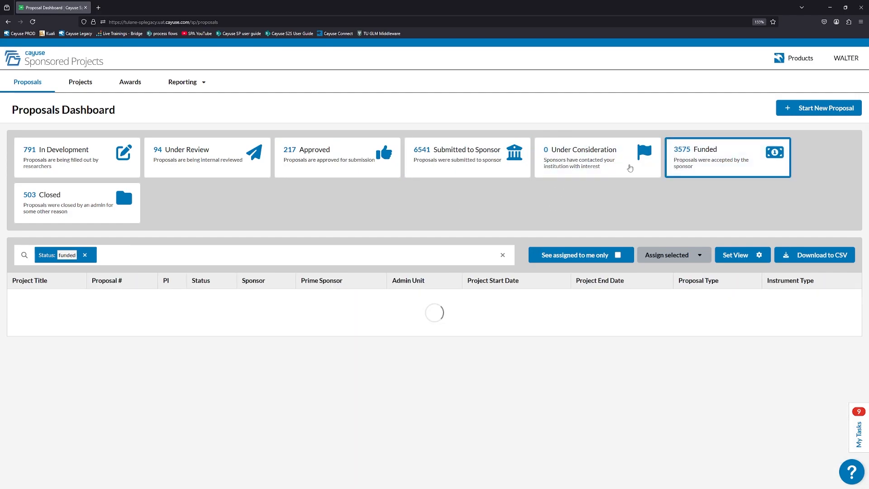
click(71, 213)
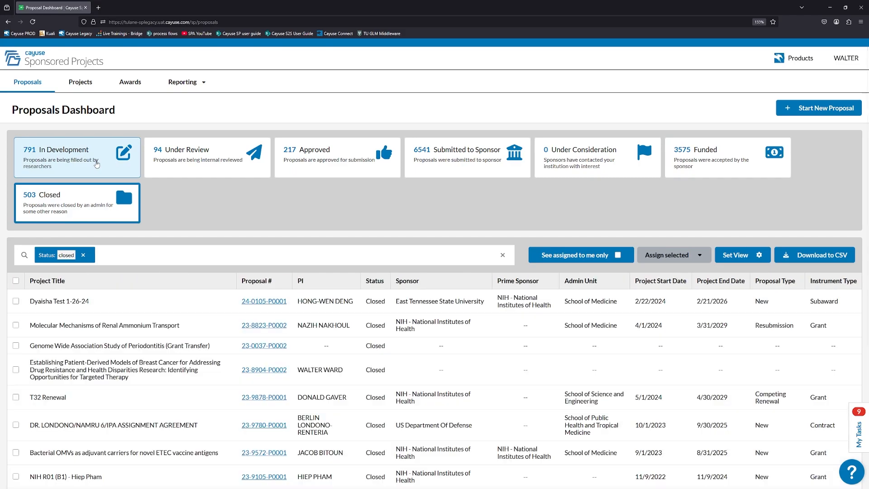
click(97, 163)
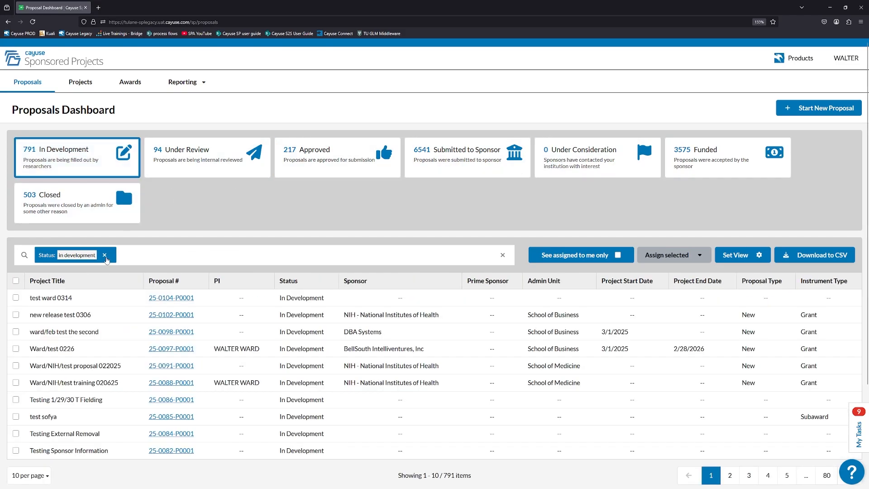
click(104, 254)
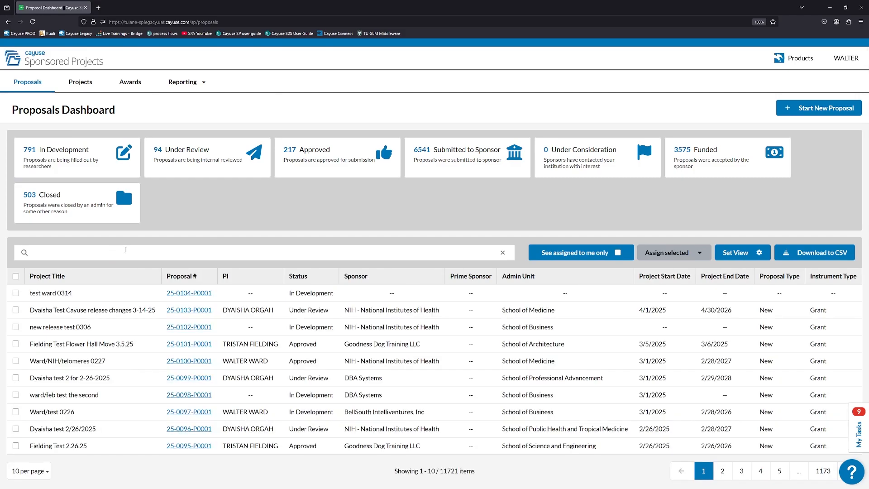
- Try a partial investigator-name search, then clear it
click(68, 249)
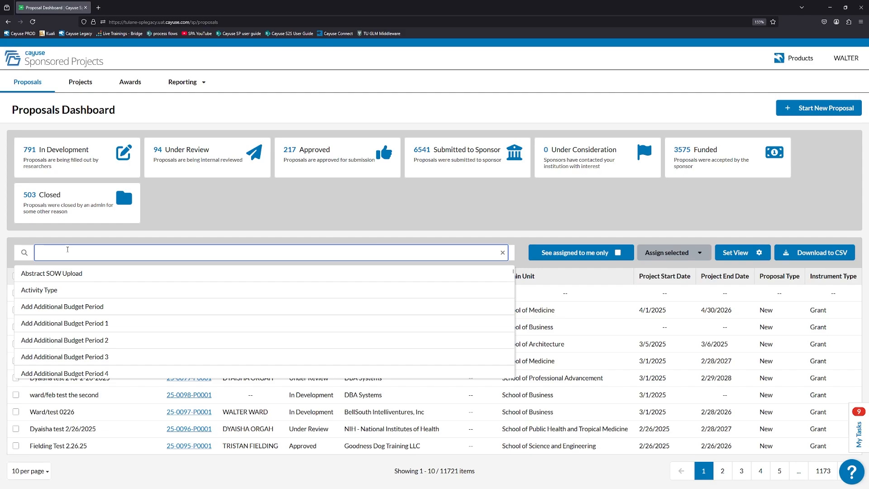
text(walter)
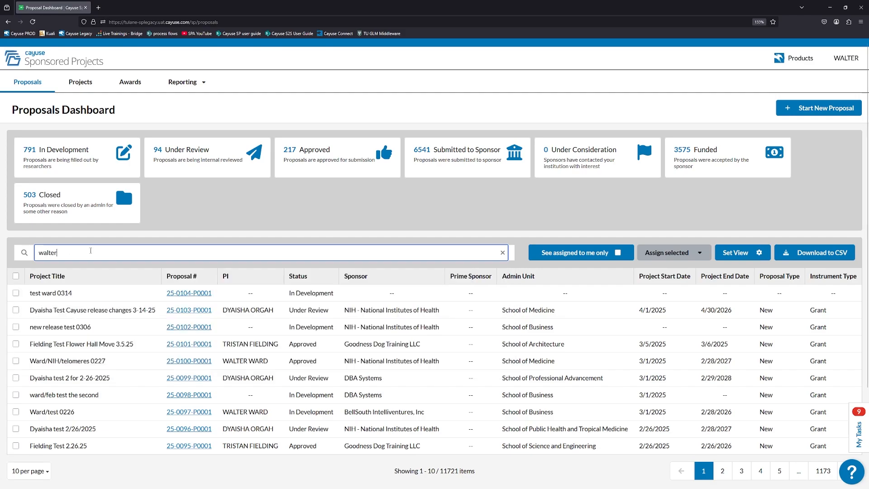
key(BackSpace)
key(BackSpace)
key(BackSpace)
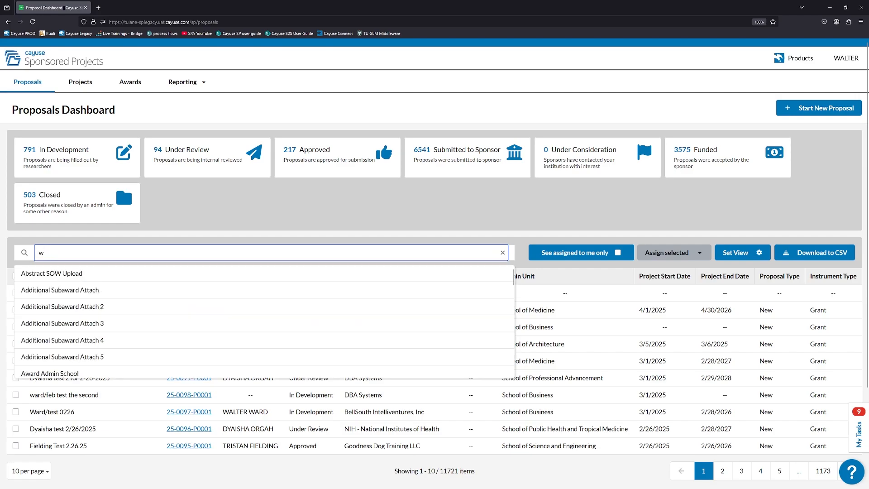
key(Escape)
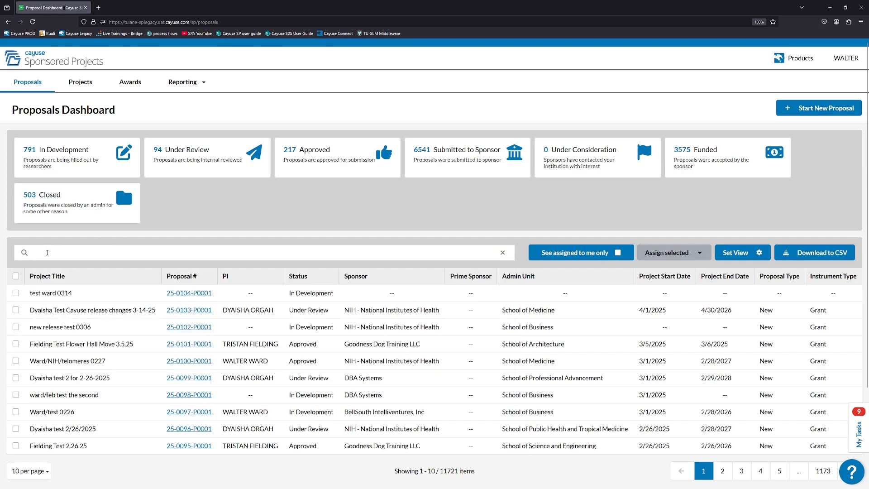
- Add a PI filter with the investigator's full name, narrowing the list to 111 proposals
click(49, 249)
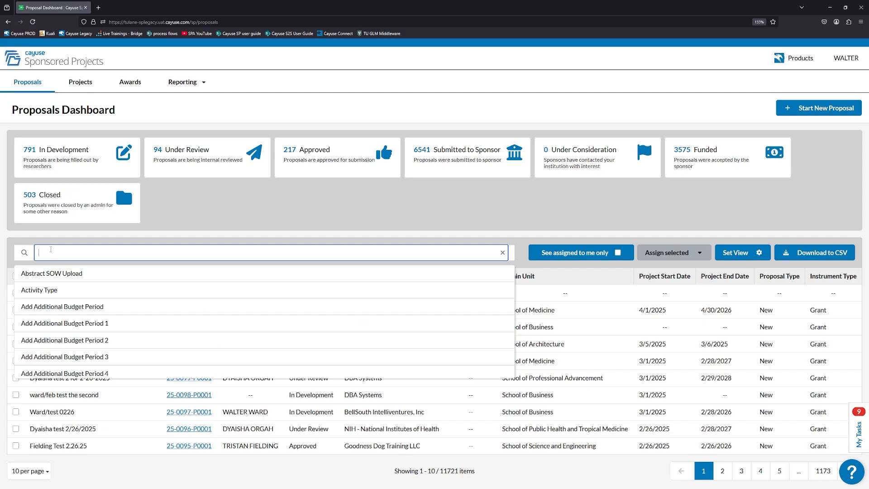
text(pi)
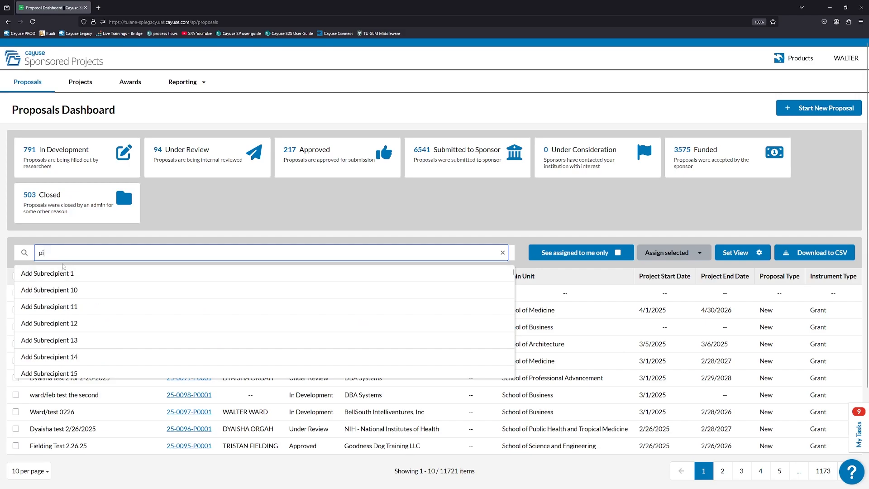
scroll(69, 280, down, 1)
scroll(67, 281, up, 1)
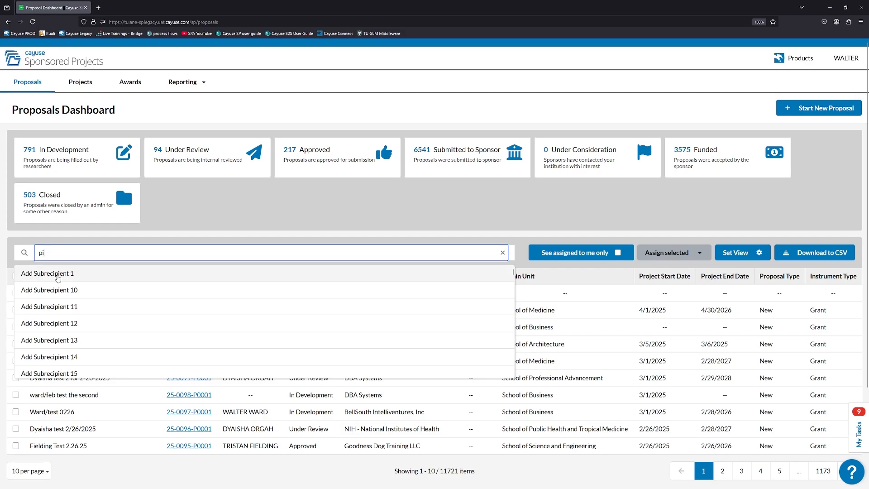
scroll(58, 283, down, 1)
scroll(59, 288, down, 1)
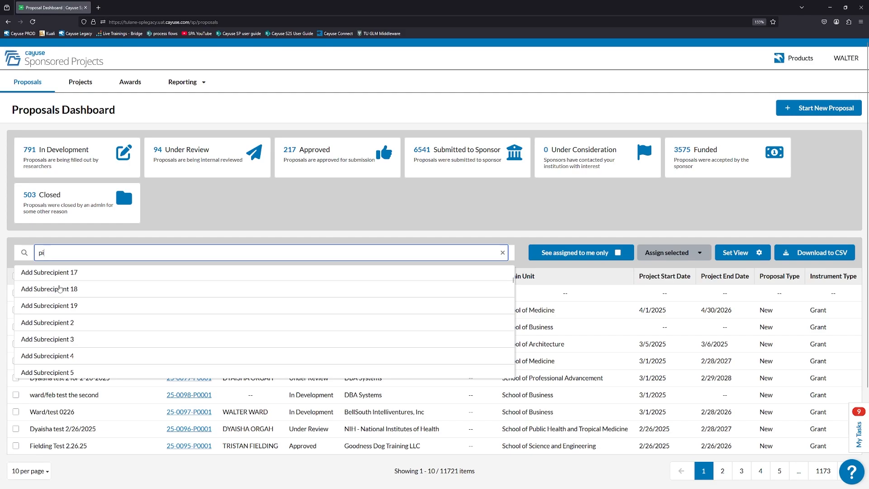
scroll(60, 289, down, 2)
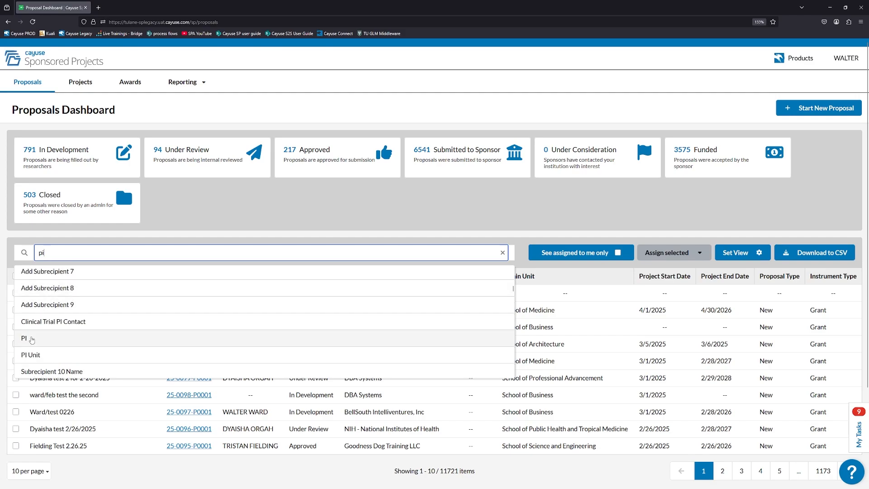
click(31, 339)
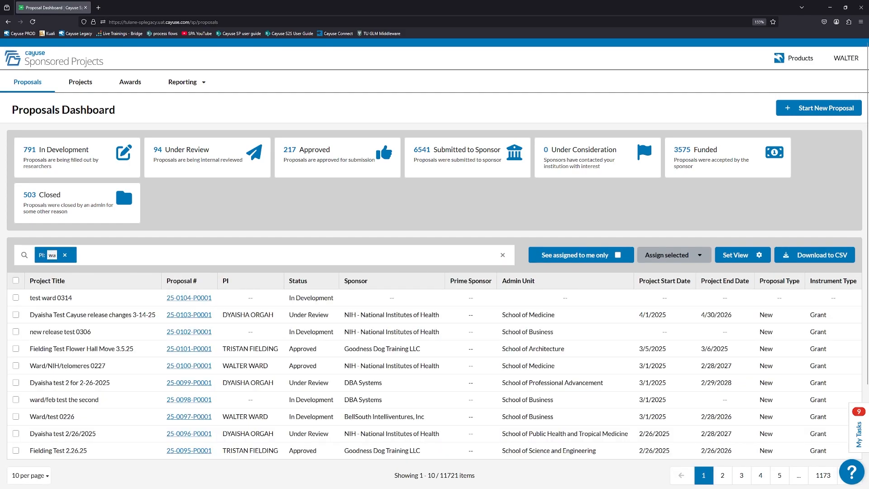
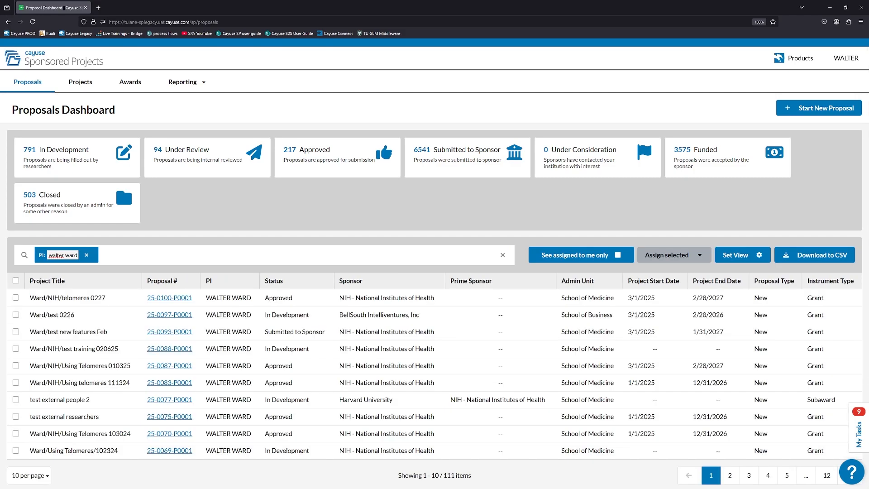
key(ctrl+a)
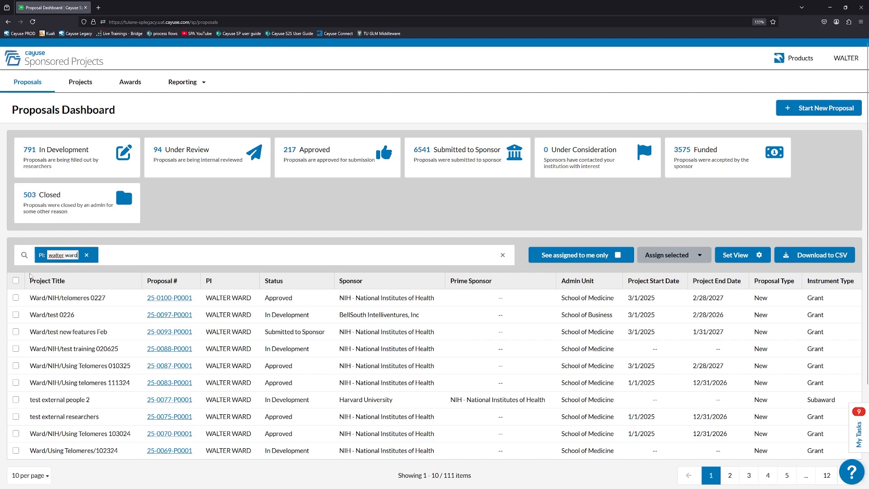
- Replace the PI filter with a Research Team Name filter for the same investigator
click(86, 255)
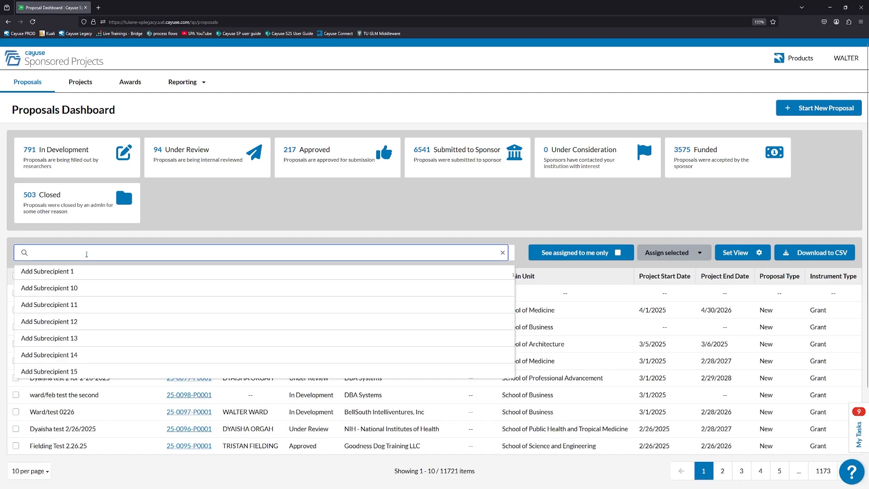
text(r)
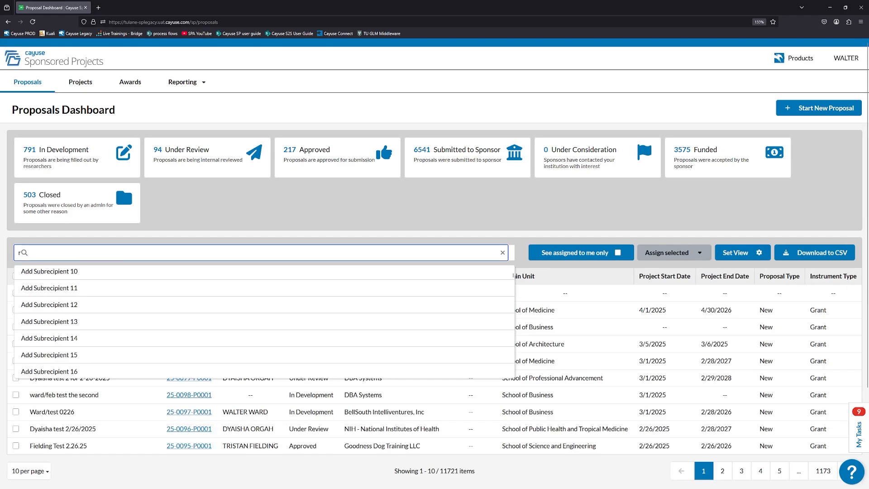
text(esearch)
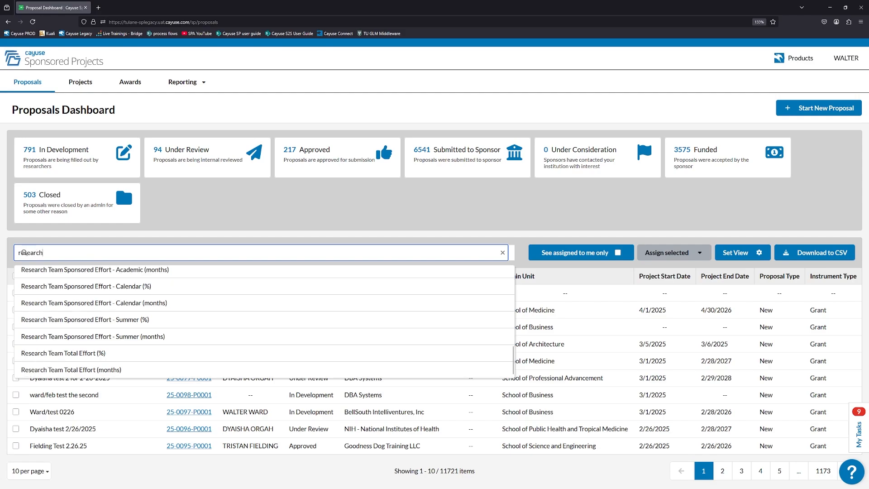
scroll(161, 281, down, 1)
scroll(156, 283, up, 3)
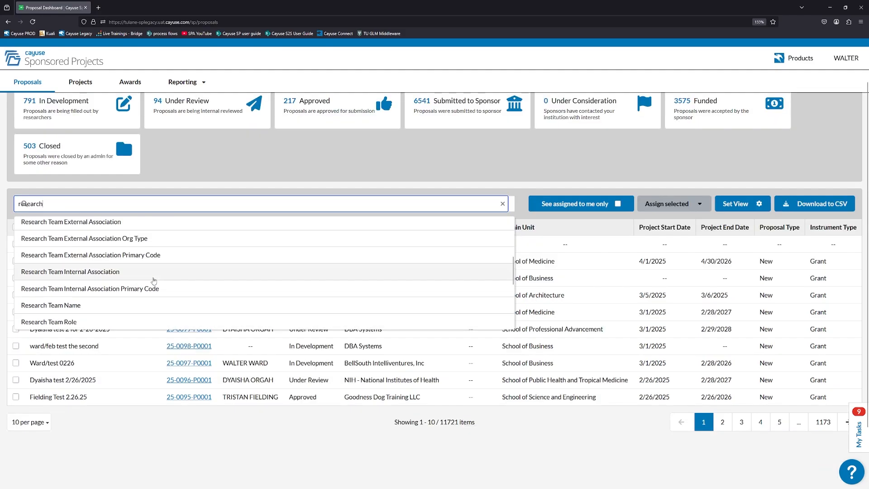
click(114, 306)
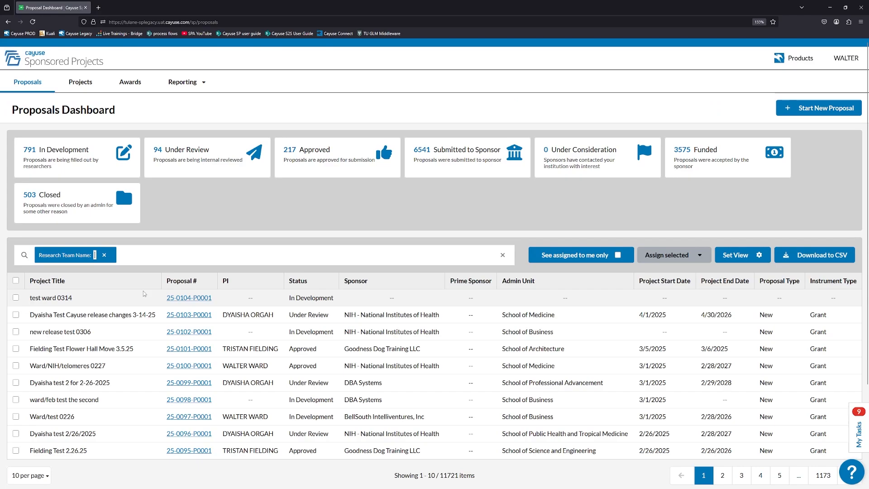
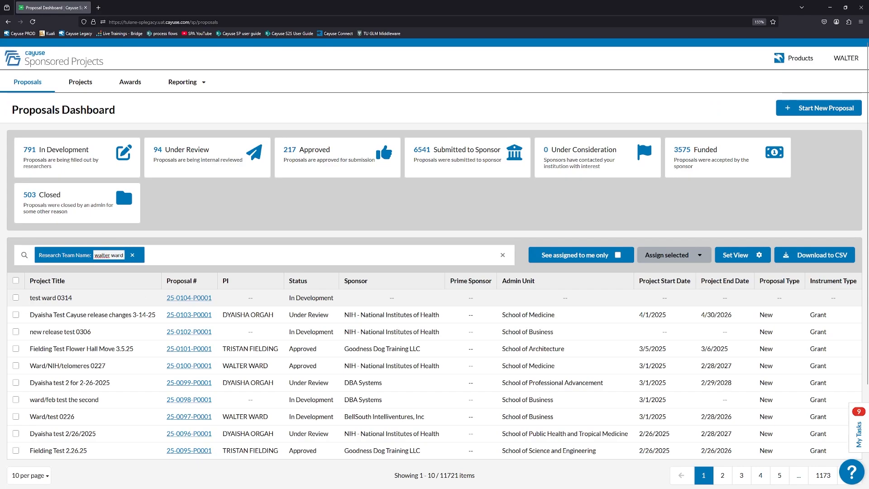
key(Return)
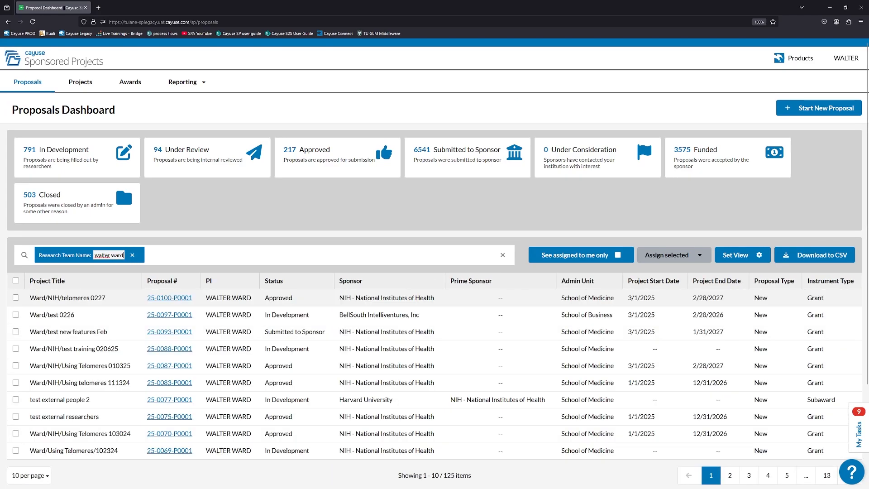
- Raise the rows-per-page count to show more proposals per page
scroll(45, 430, down, 2)
click(44, 426)
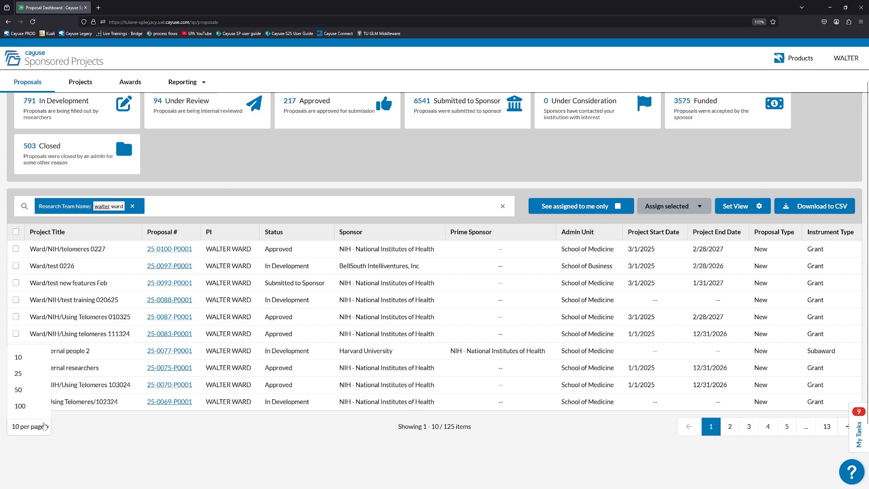
click(20, 406)
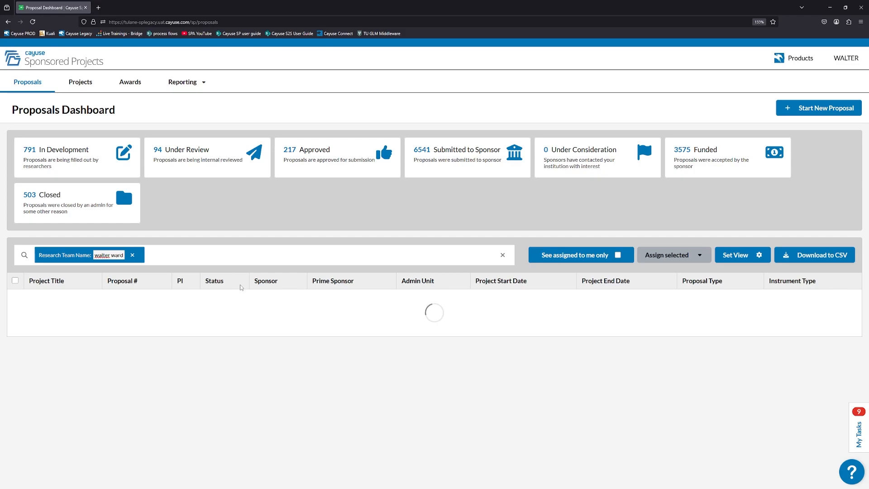
scroll(284, 327, down, 4)
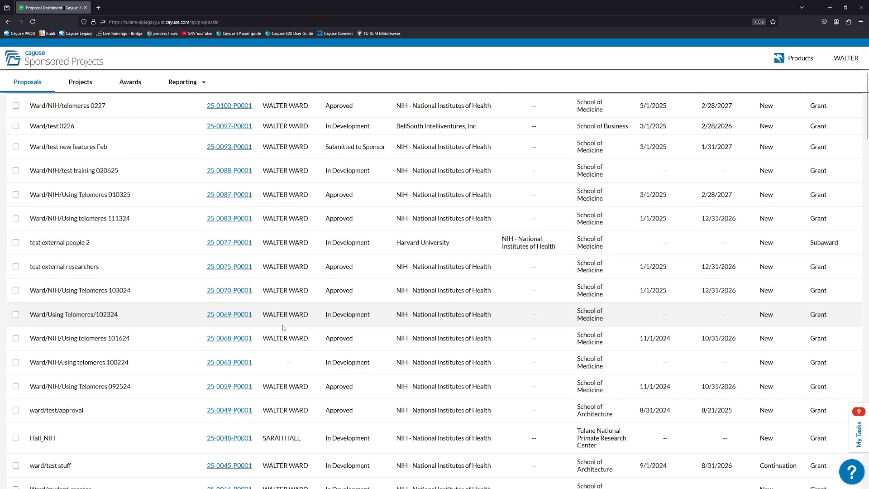
scroll(283, 327, down, 3)
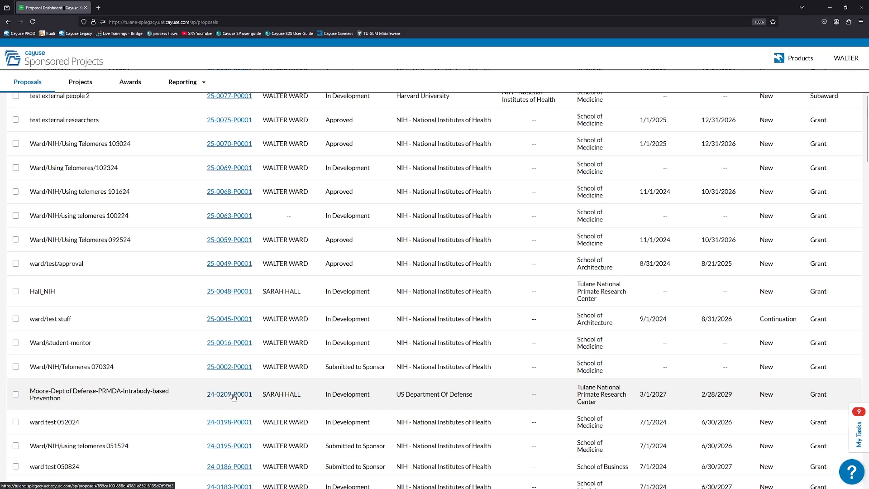
scroll(225, 401, up, 7)
- Add a Proposal Title - Actual filter for 'telomeres' alongside the research team filter
click(164, 252)
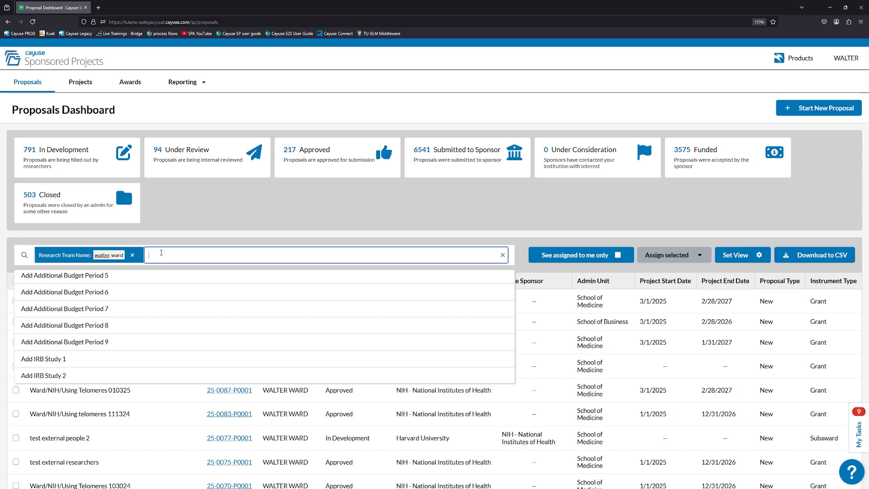
text(title)
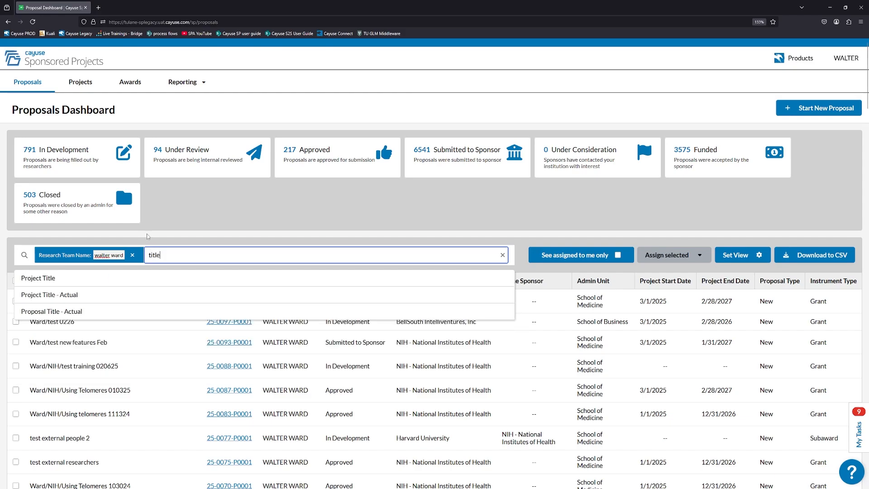
click(67, 312)
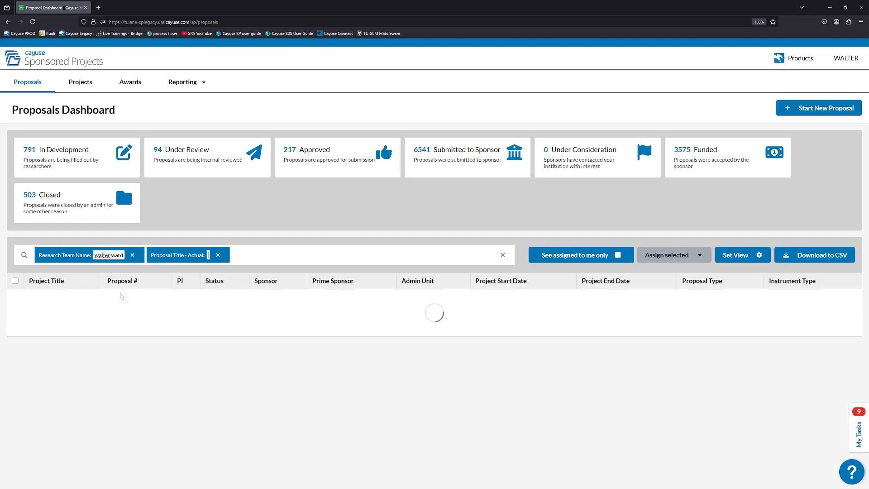
text(telomeres)
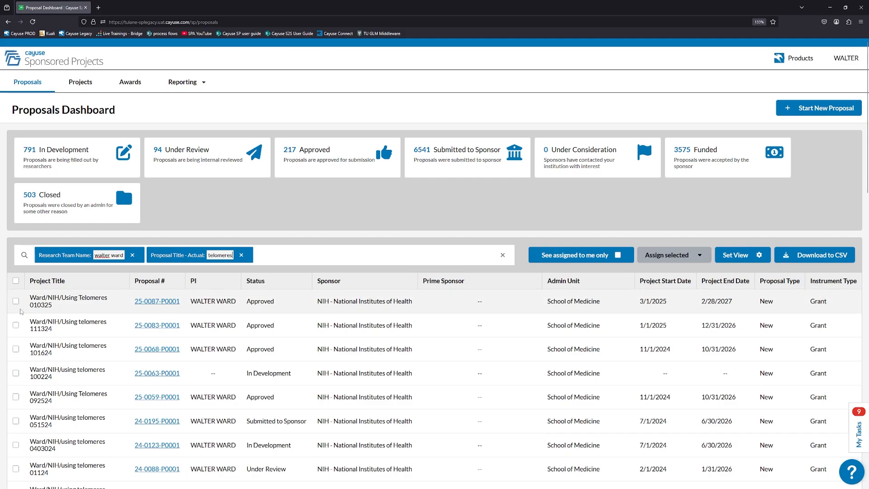
scroll(136, 304, down, 3)
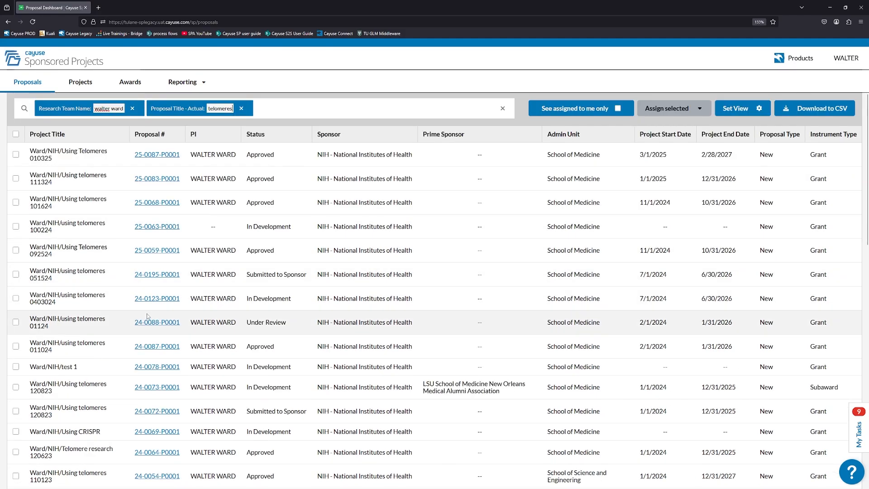
scroll(157, 273, down, 3)
scroll(159, 273, up, 6)
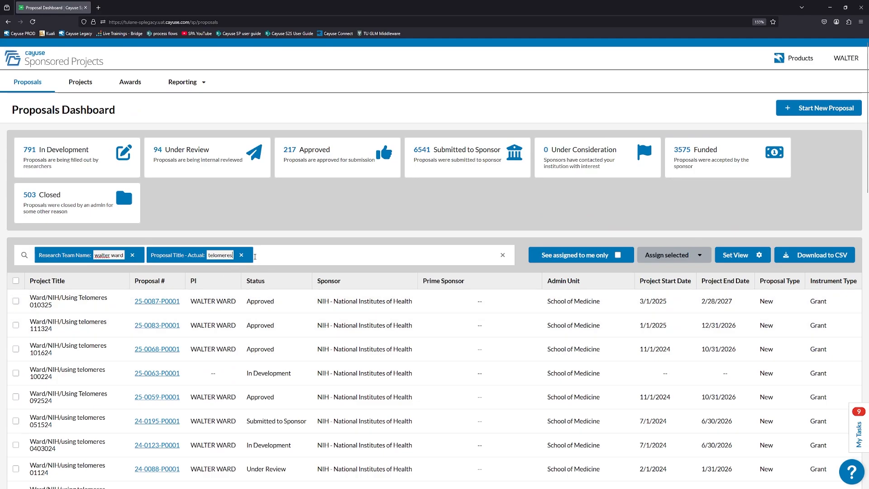
- Remove the Proposal Title - Actual and Research Team Name filter chips
click(241, 255)
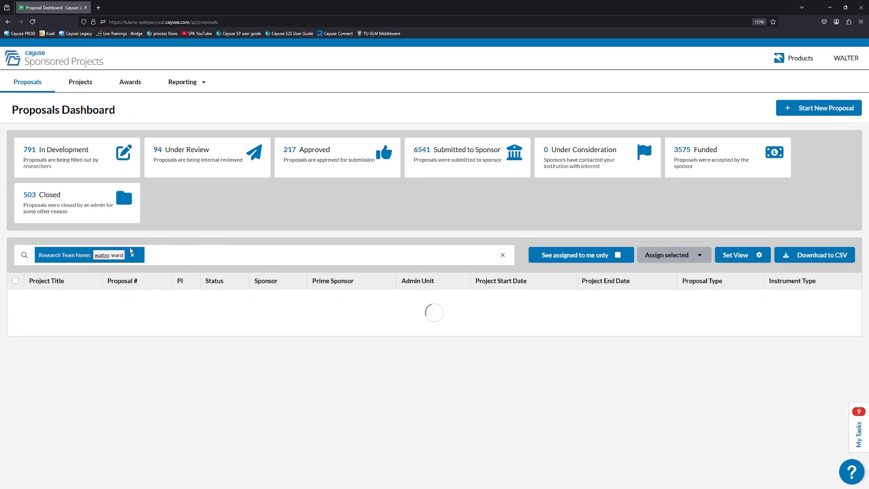
click(132, 254)
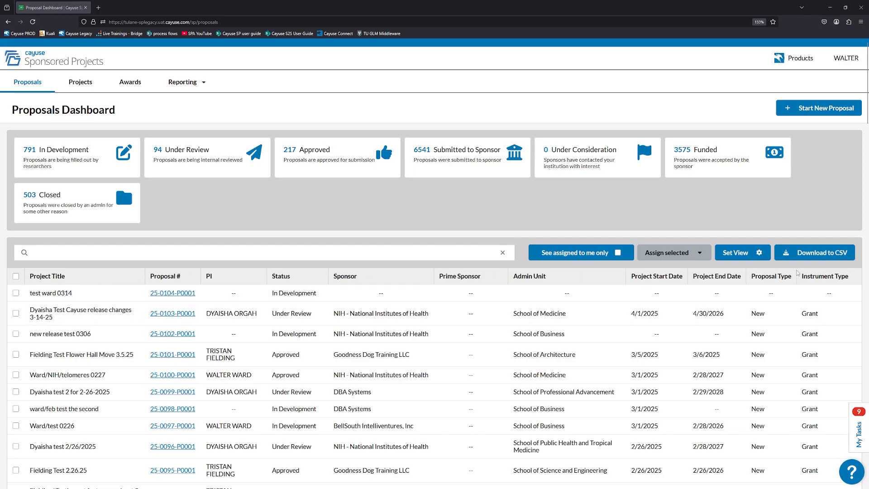
double_click(710, 277)
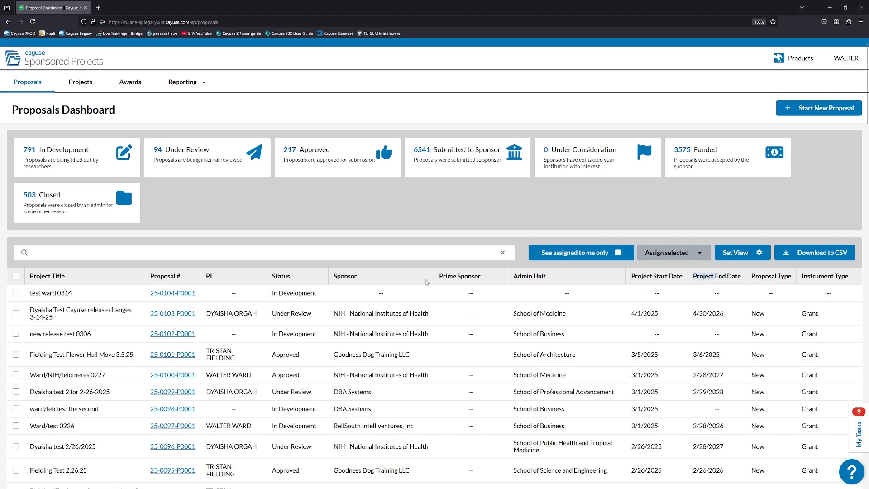
click(309, 278)
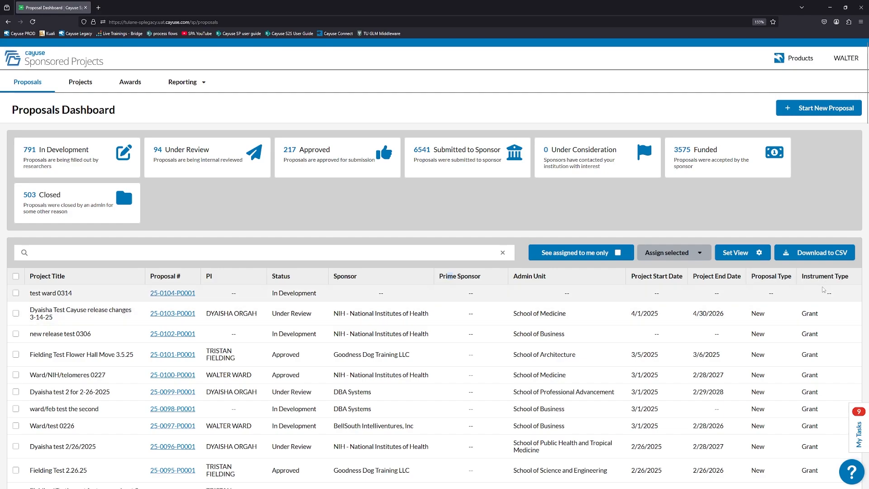
- In the column view settings, toggle the Instrument Type column
click(748, 255)
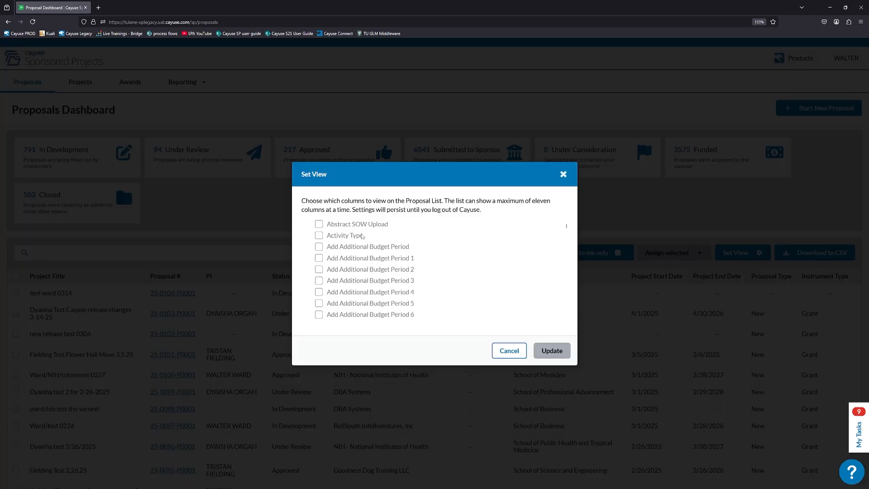
scroll(490, 267, down, 6)
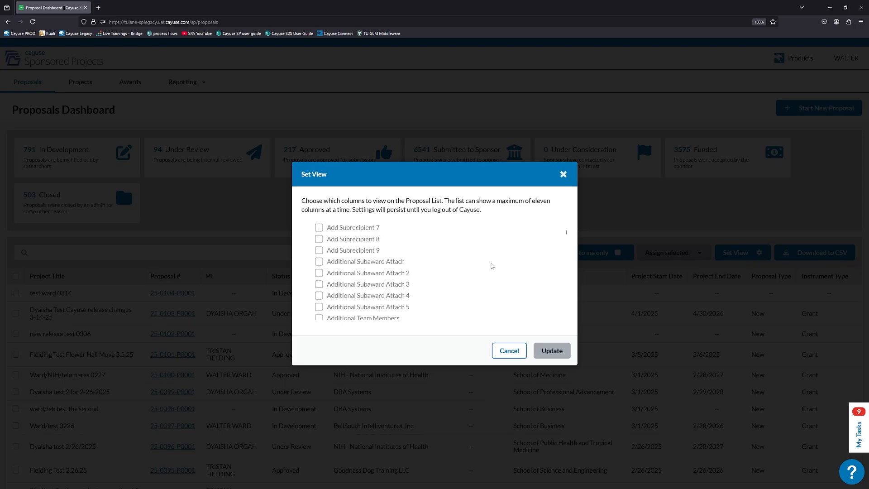
scroll(492, 266, down, 10)
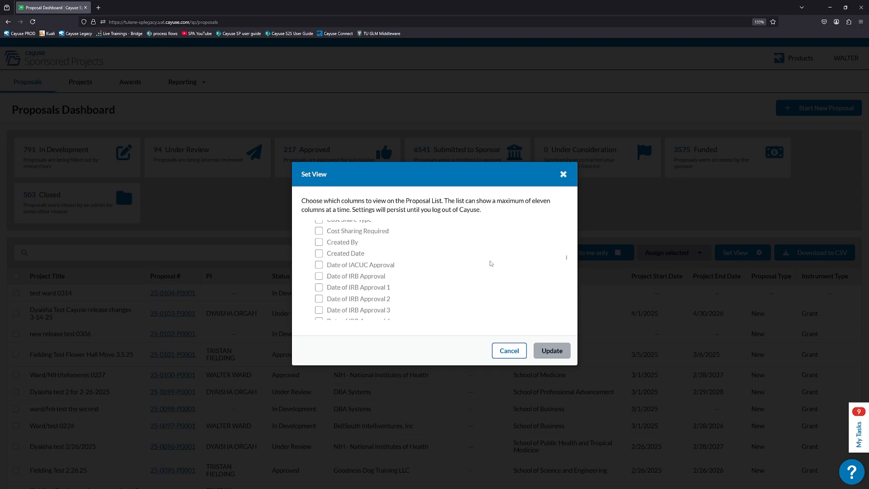
scroll(491, 263, down, 6)
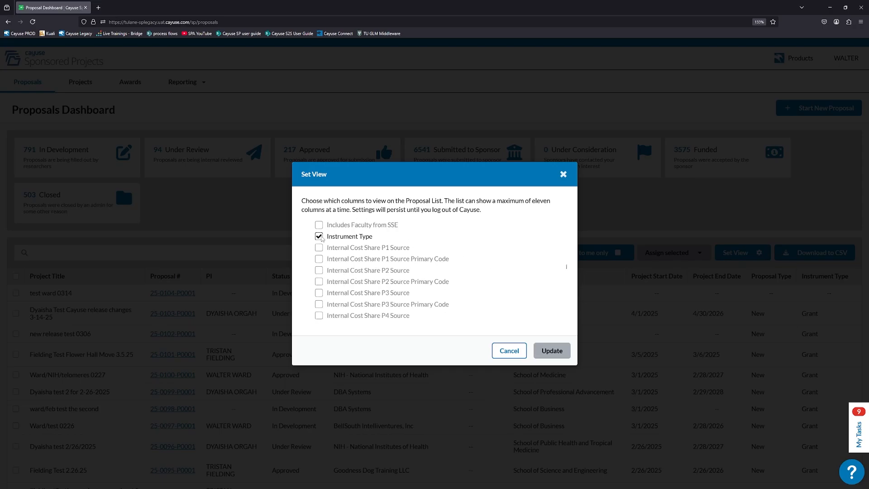
click(319, 237)
- Check the Activity Type column and apply it with Update
scroll(500, 282, up, 4)
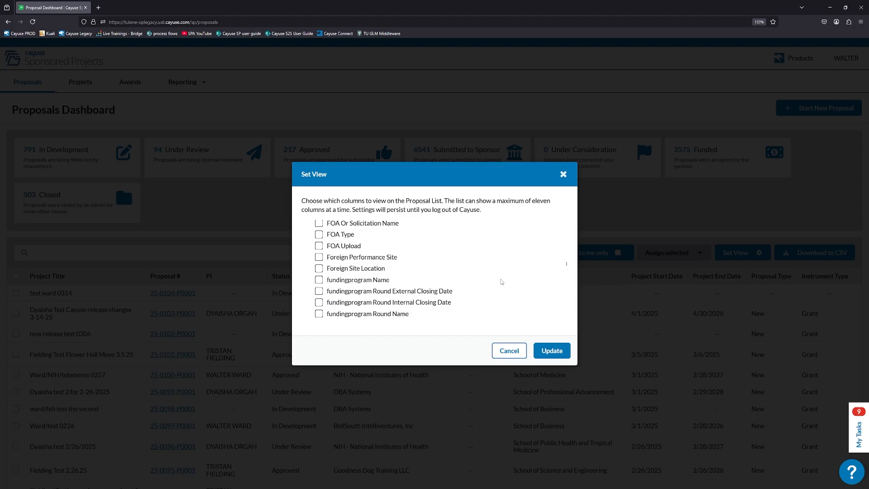
scroll(502, 281, up, 4)
scroll(501, 281, down, 6)
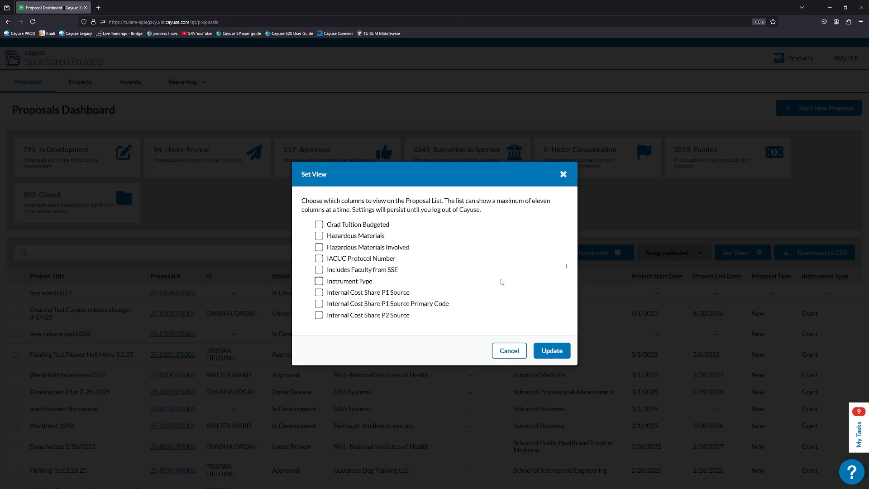
scroll(503, 280, up, 8)
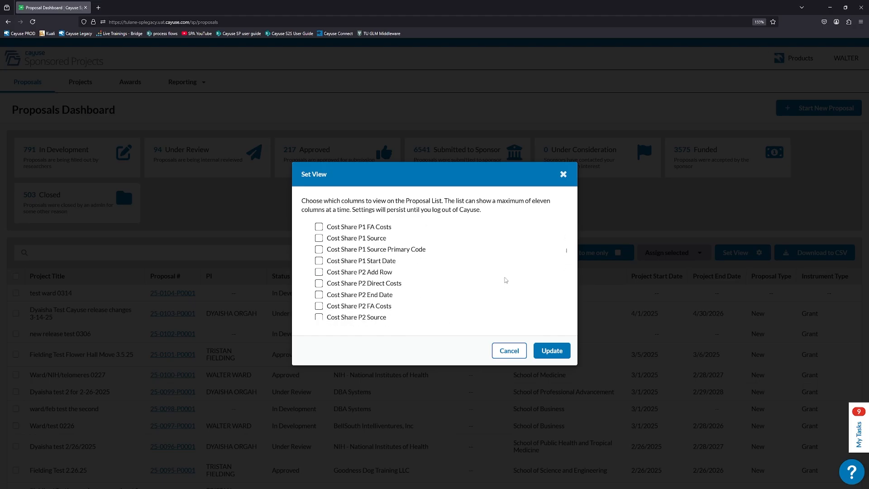
scroll(506, 279, up, 5)
scroll(505, 279, down, 5)
scroll(505, 280, up, 10)
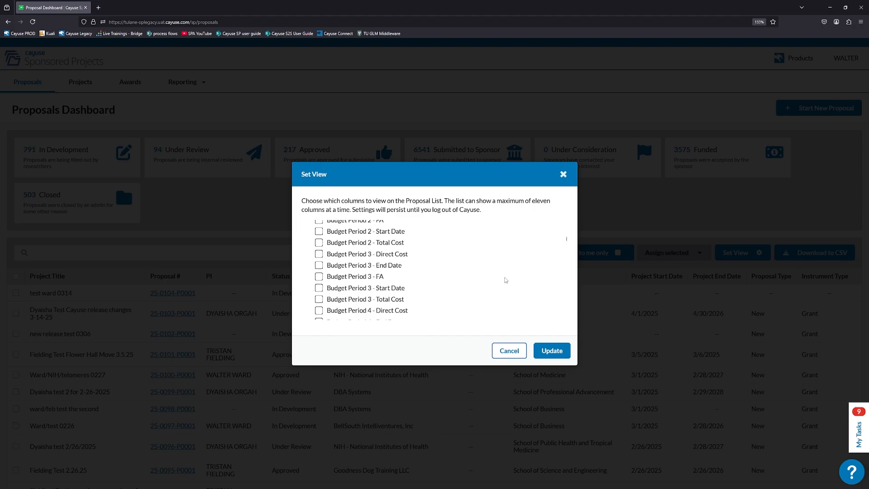
scroll(505, 280, up, 6)
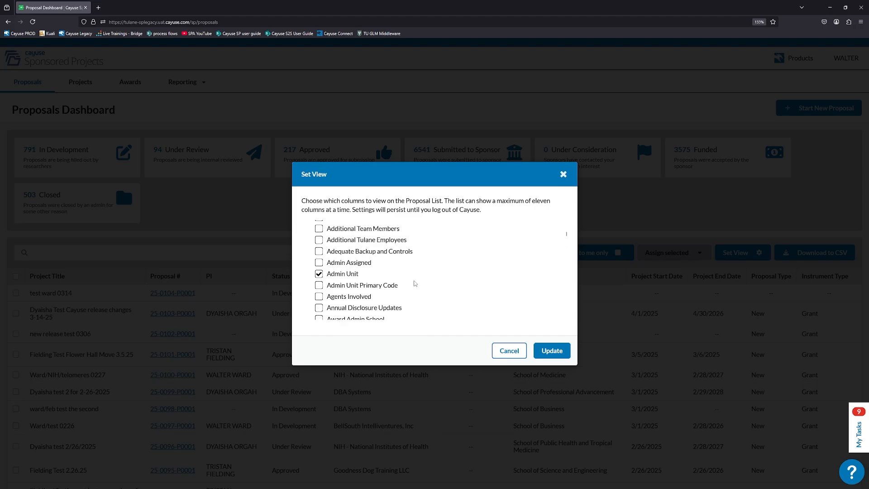
scroll(413, 283, up, 5)
scroll(416, 284, up, 8)
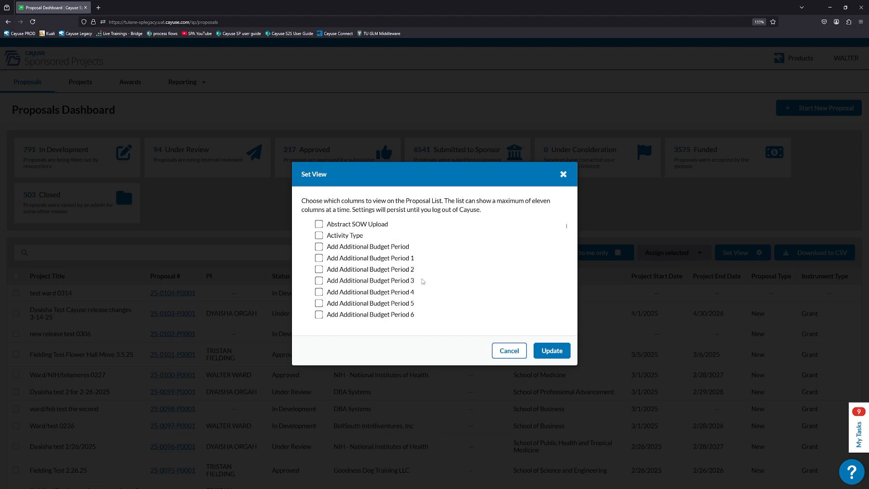
click(319, 236)
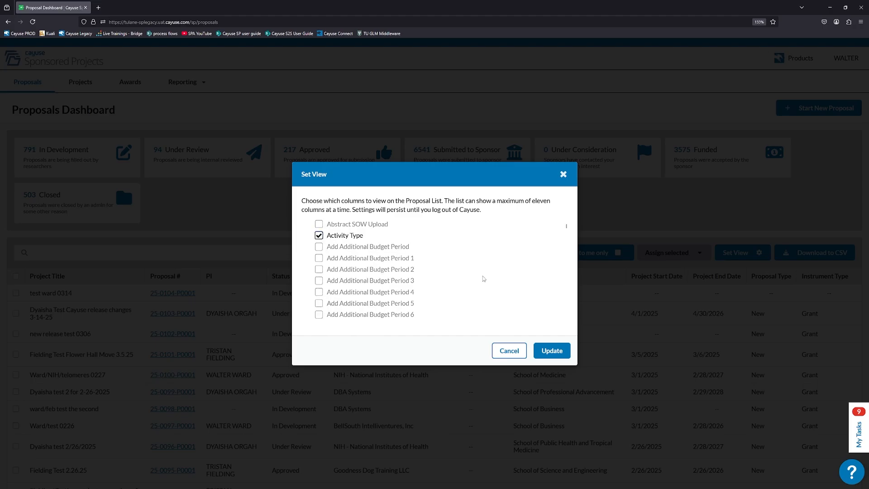
click(549, 352)
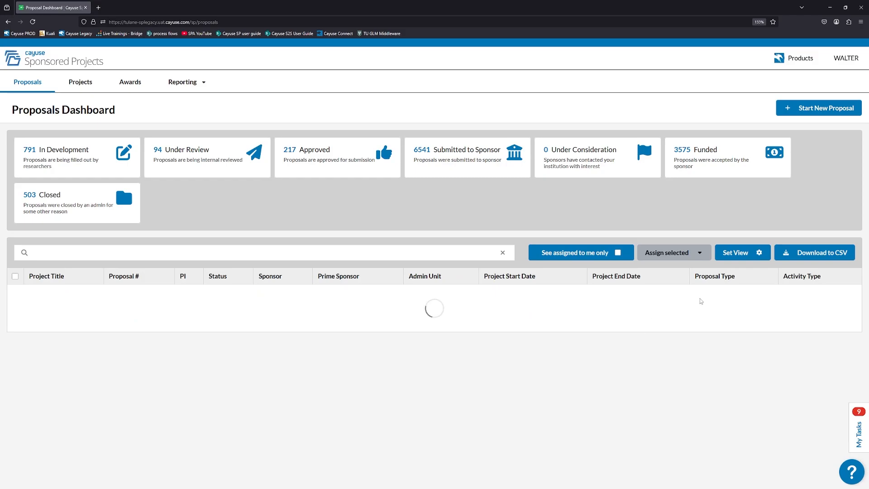
scroll(772, 312, down, 3)
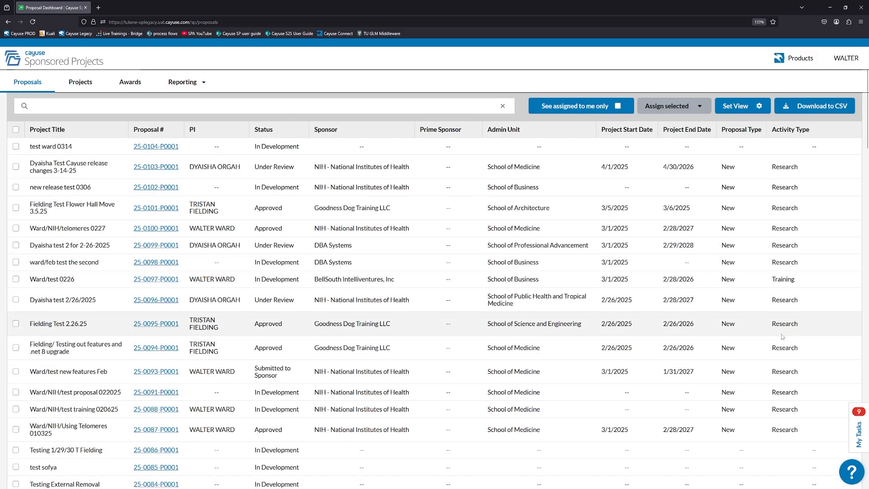
scroll(777, 326, up, 3)
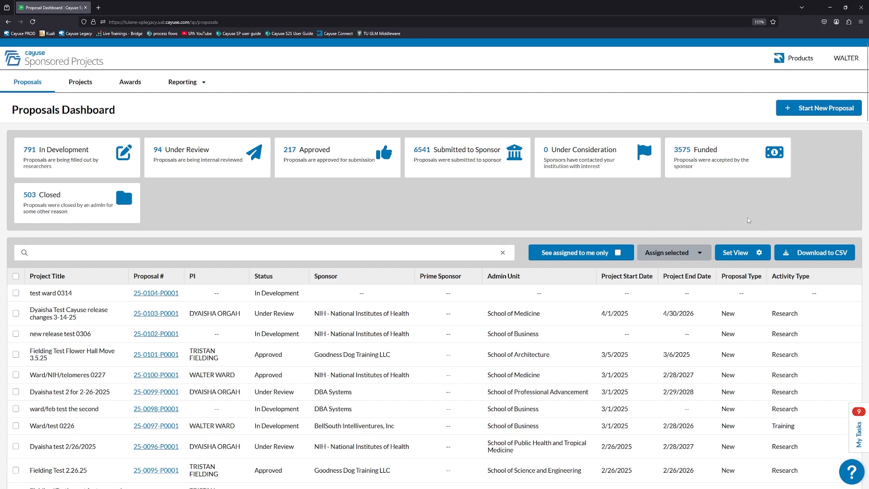
click(807, 255)
scroll(298, 299, down, 3)
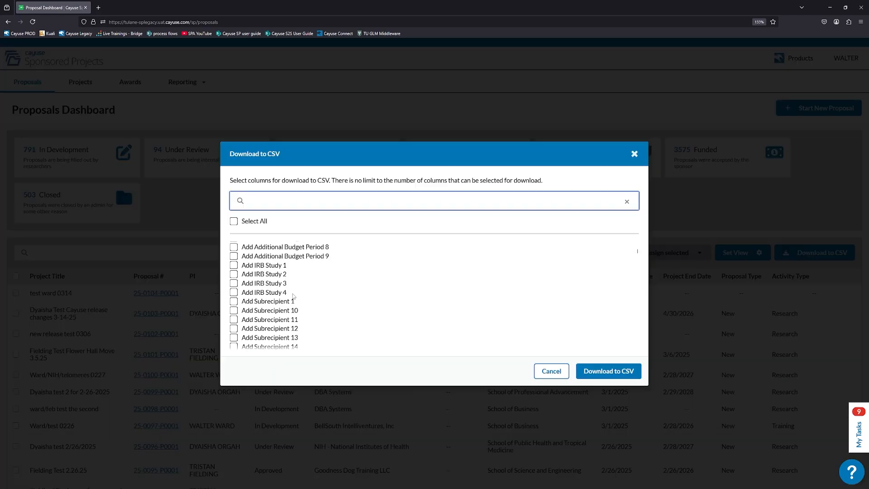
scroll(293, 296, down, 10)
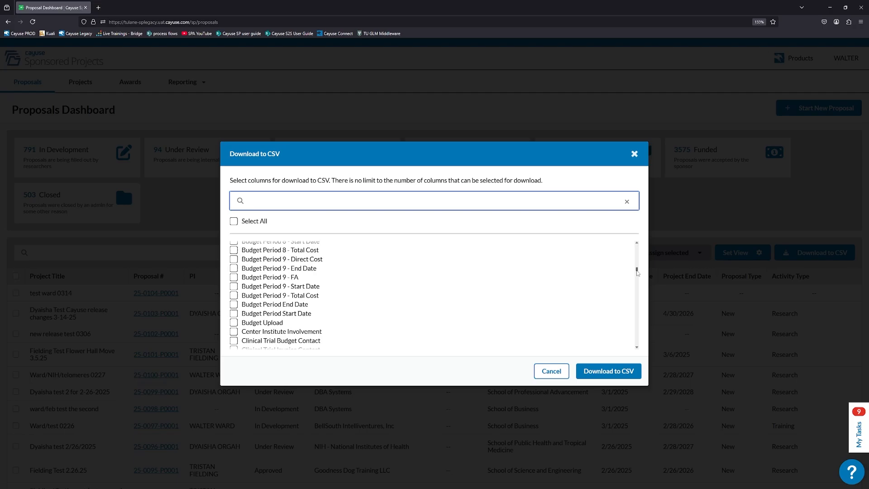
drag(637, 272, 618, 232)
click(563, 368)
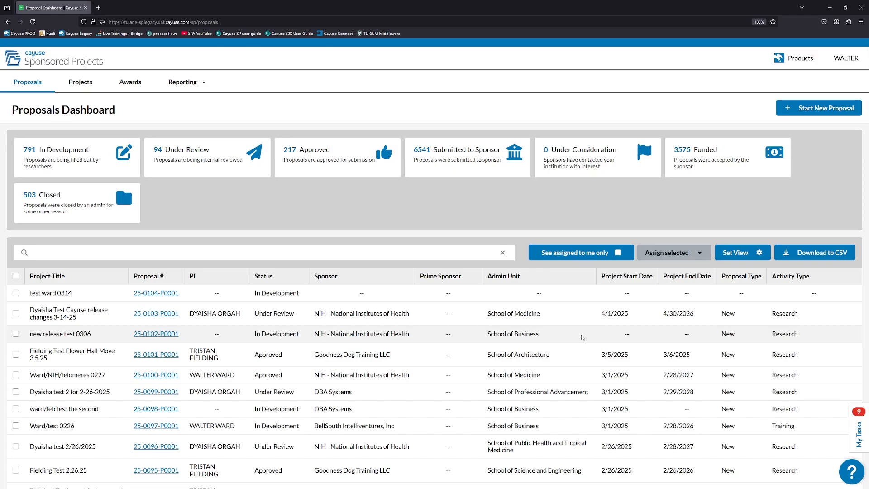
- Glance at the Reporting menu, then choose Start New Proposal
click(186, 90)
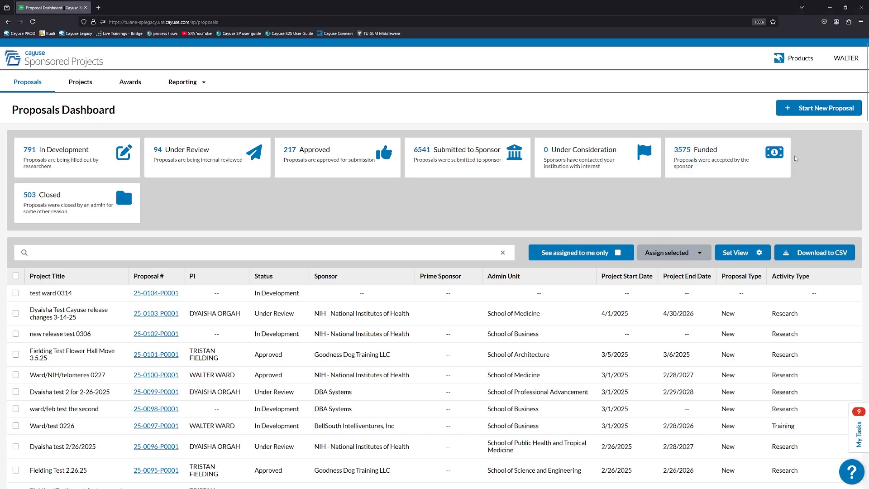
click(822, 113)
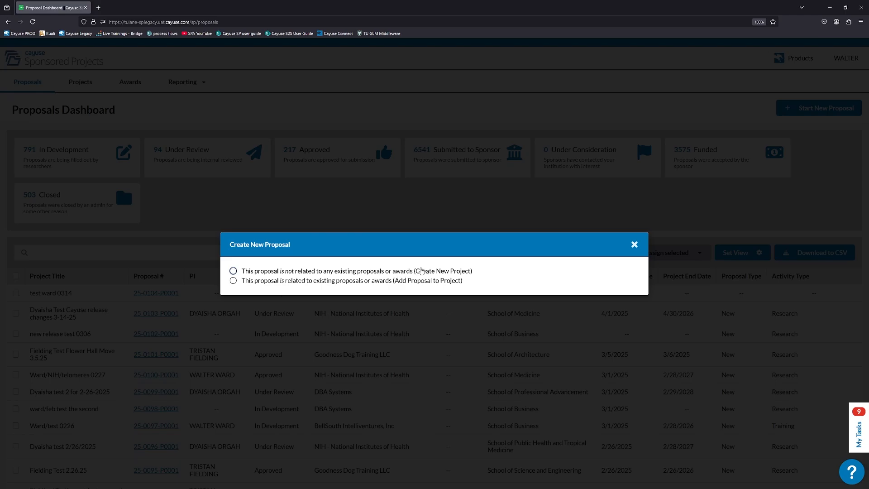
- Try linking to existing project 25-0100 via a 'telomeres' search, then choose Create New Project instead
click(265, 273)
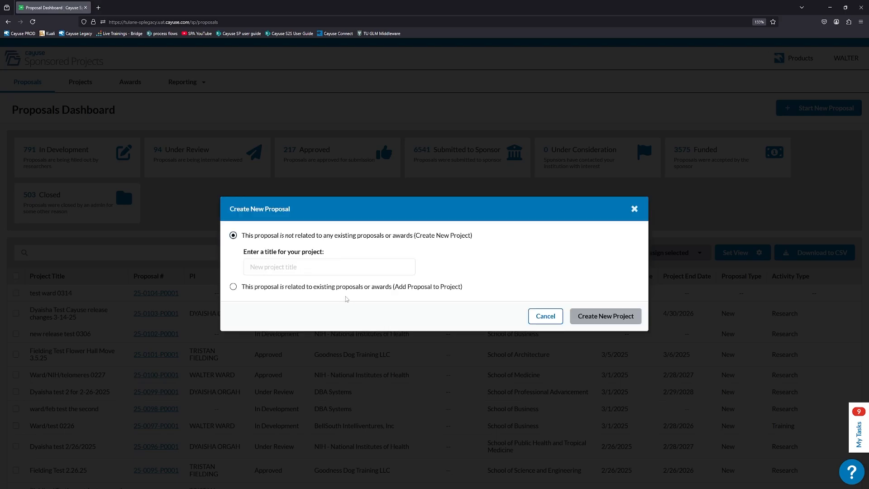
click(233, 288)
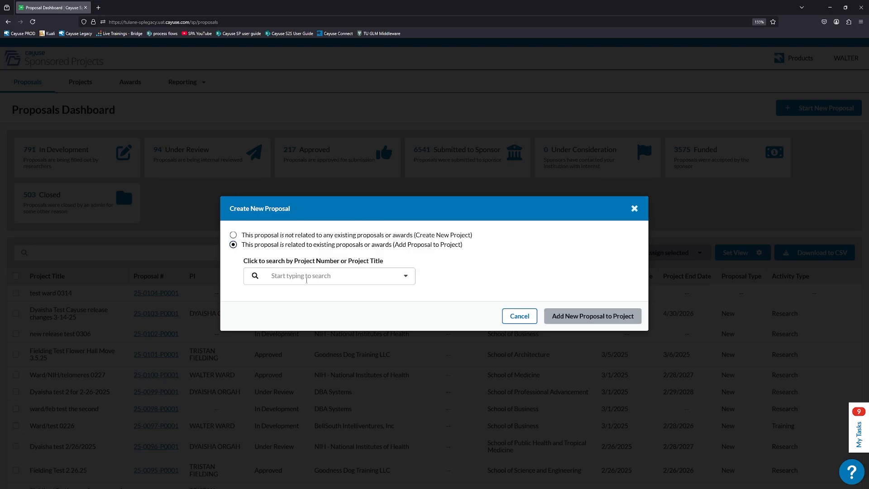
click(317, 277)
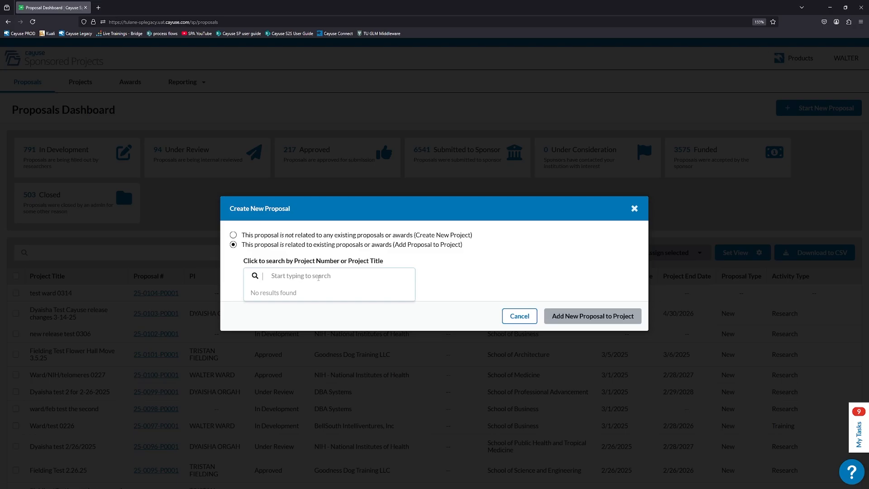
text(telomeres)
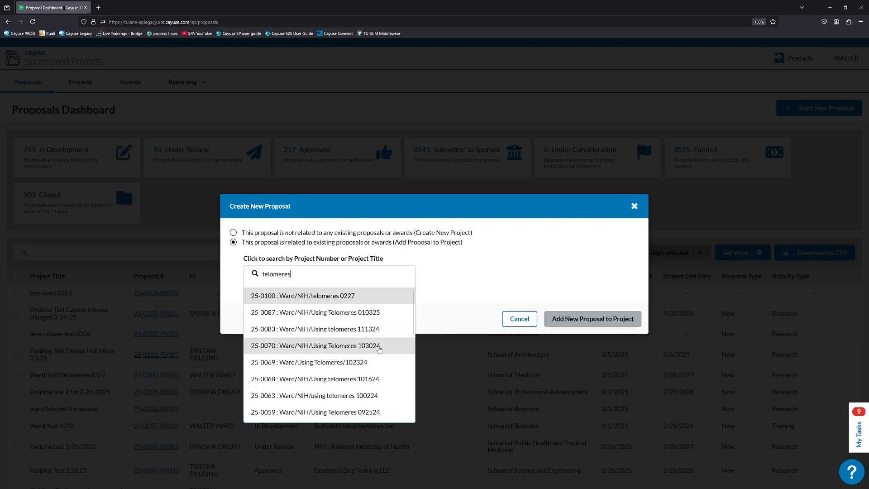
click(440, 264)
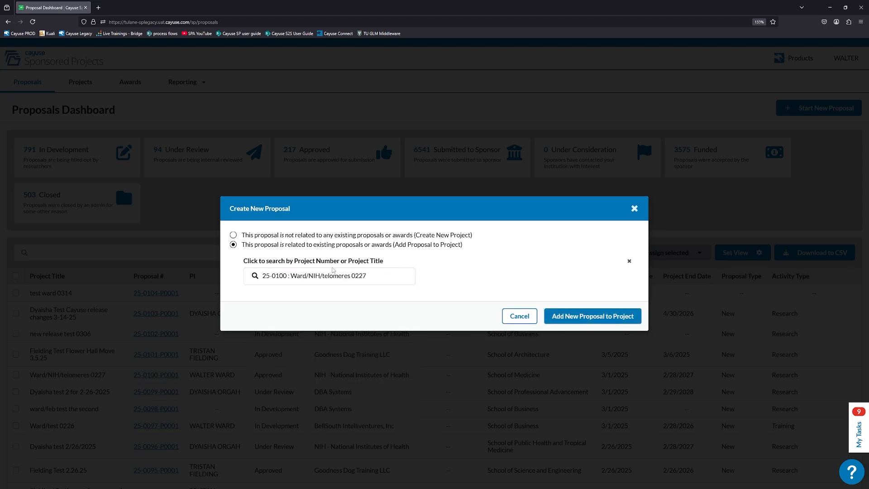
click(233, 236)
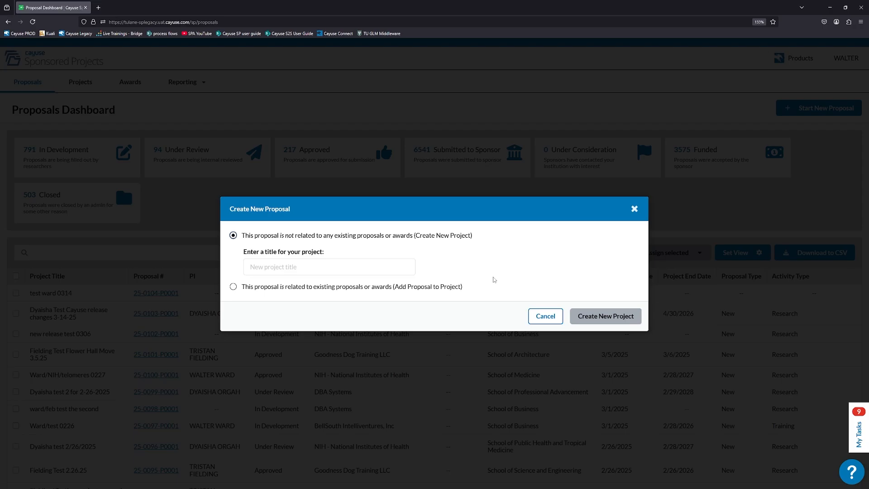
- Enter the project title as the PI's surname followed by '/NIH/Using Telomeres 031825'
click(363, 272)
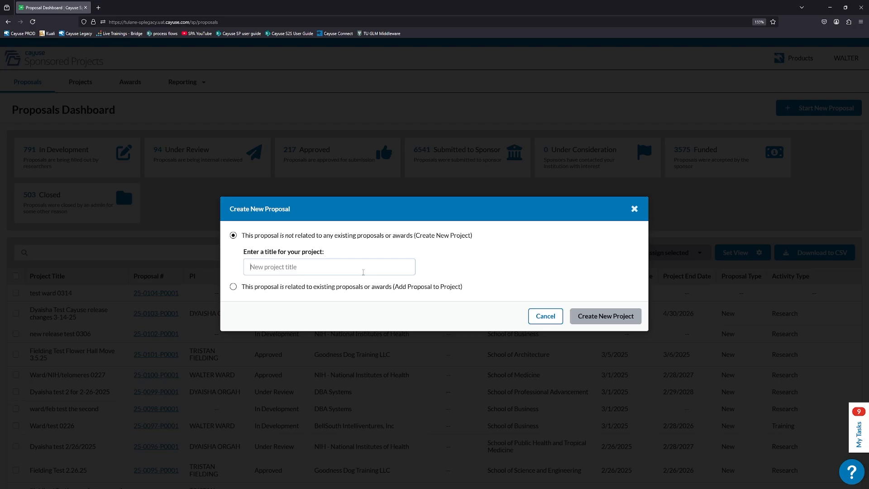
text(Ward/)
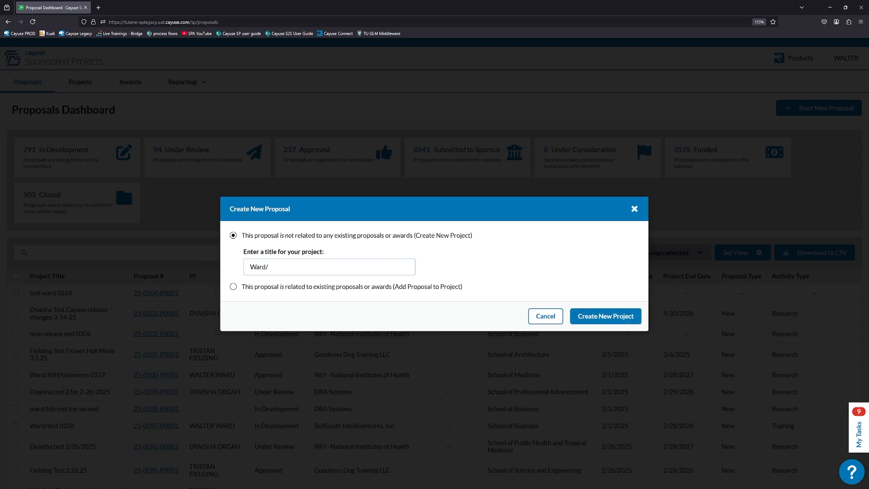
text(NIH/Using Telomeres 031825)
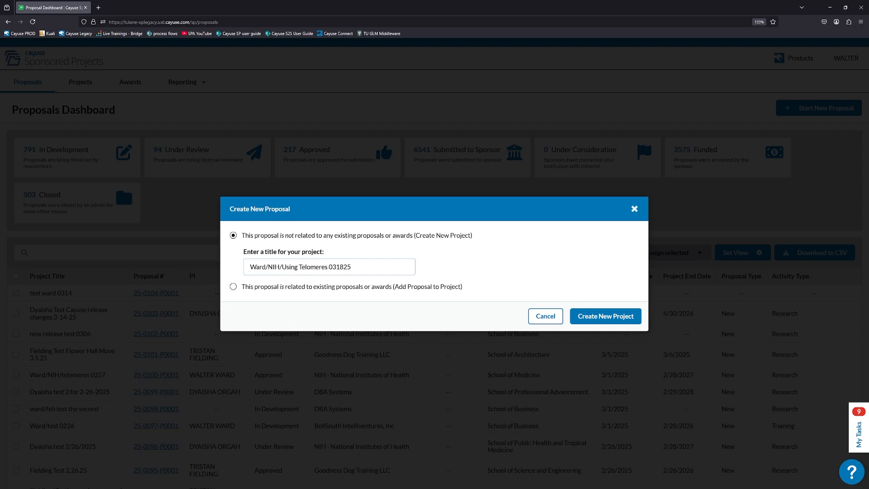
- Create project 25-0105 with proposal 25-0105-P0001 and dismiss the success banner
click(589, 317)
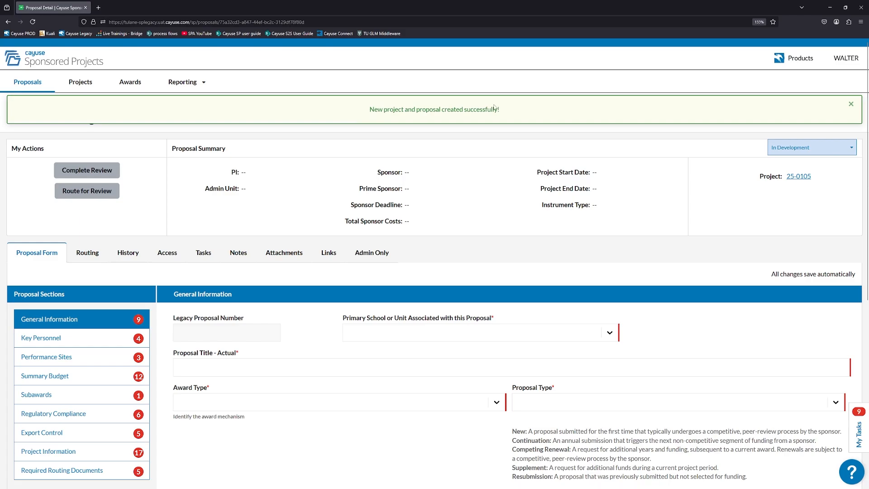
click(851, 105)
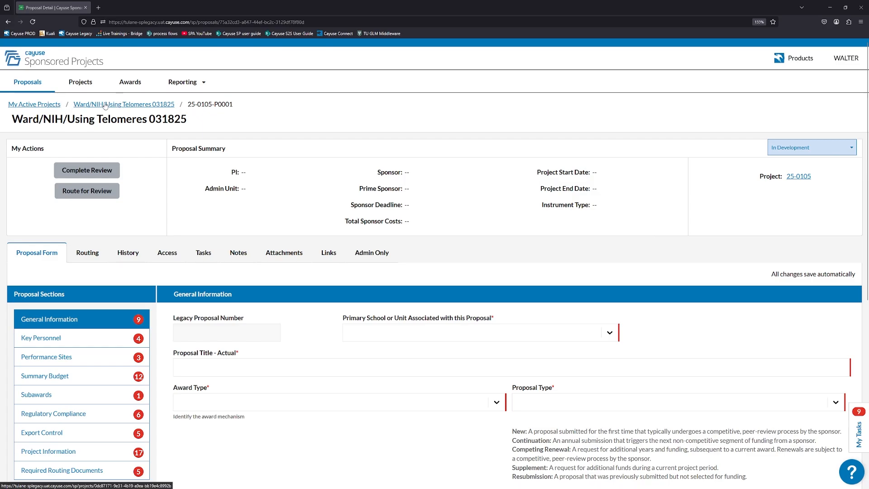
- Go to project 25-0105's detail page through its title link in the breadcrumb
click(145, 105)
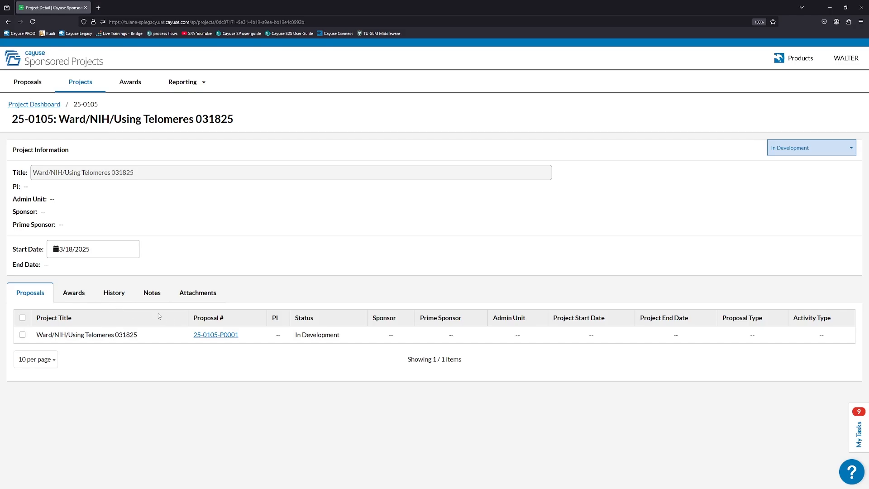
- Open proposal 25-0105-P0001 and highlight its project number 0105 and suffix P0001
click(223, 334)
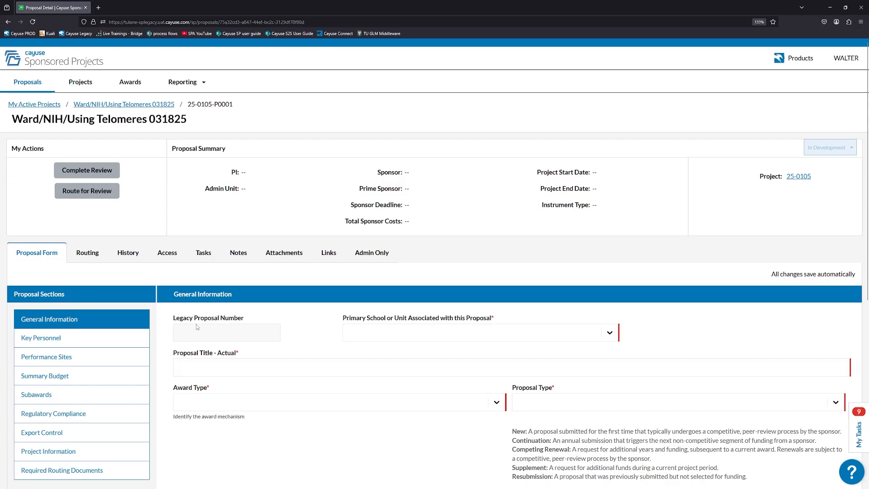
drag(187, 104, 234, 104)
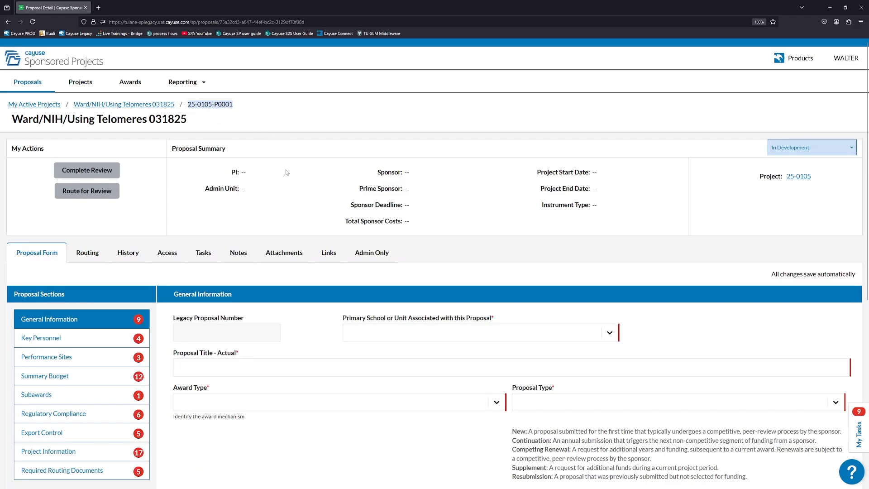
click(211, 121)
drag(197, 104, 212, 105)
click(218, 103)
drag(216, 103, 233, 103)
click(218, 104)
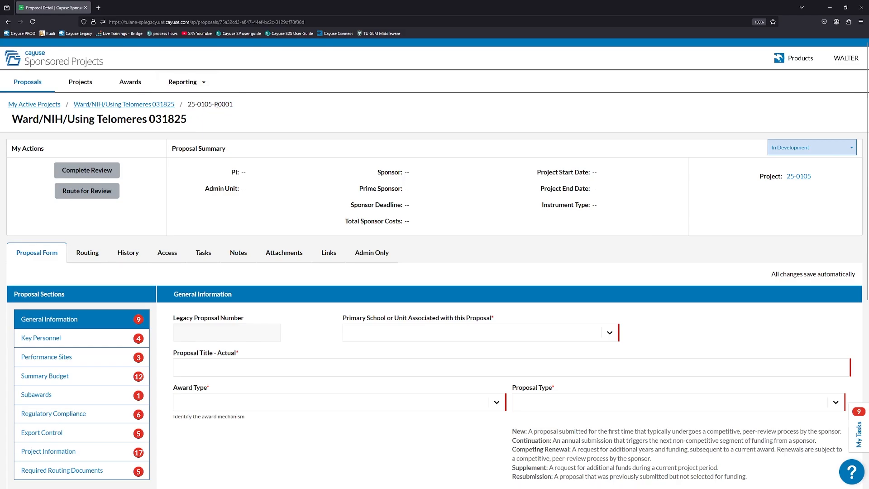
drag(216, 105, 232, 103)
click(247, 170)
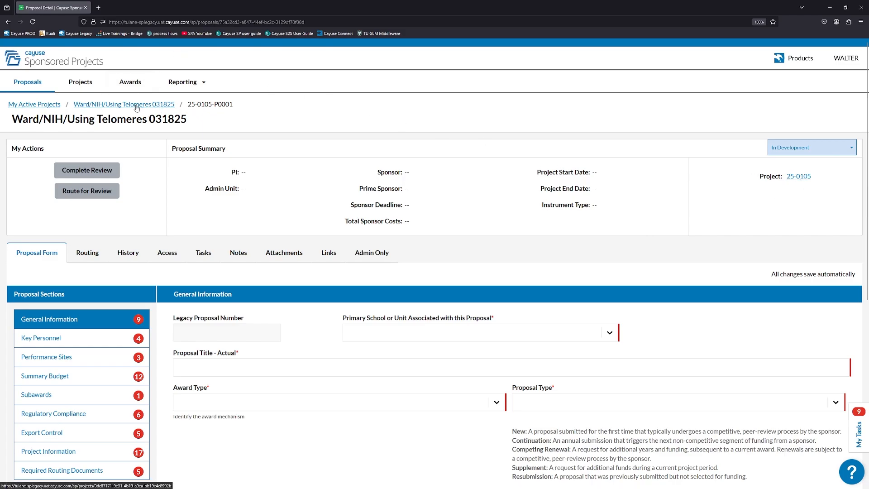
- Choose School of Medicine from the Primary School or Unit list
scroll(270, 180, down, 2)
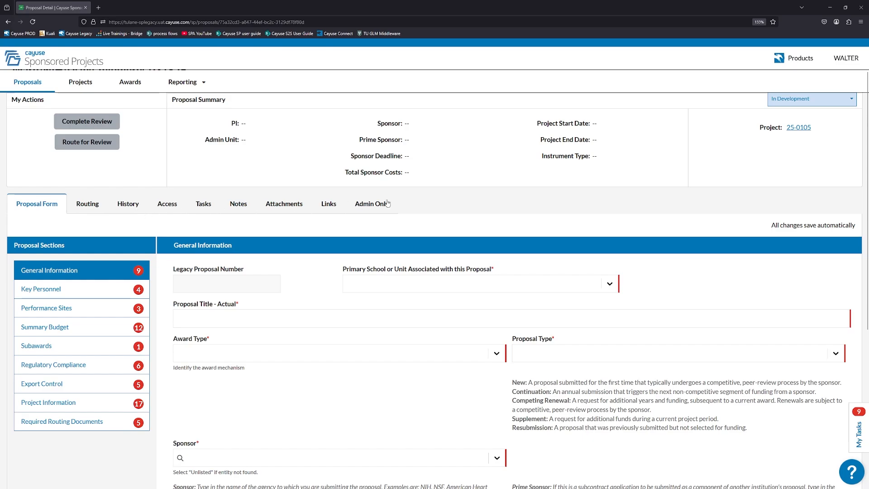
scroll(134, 212, down, 1)
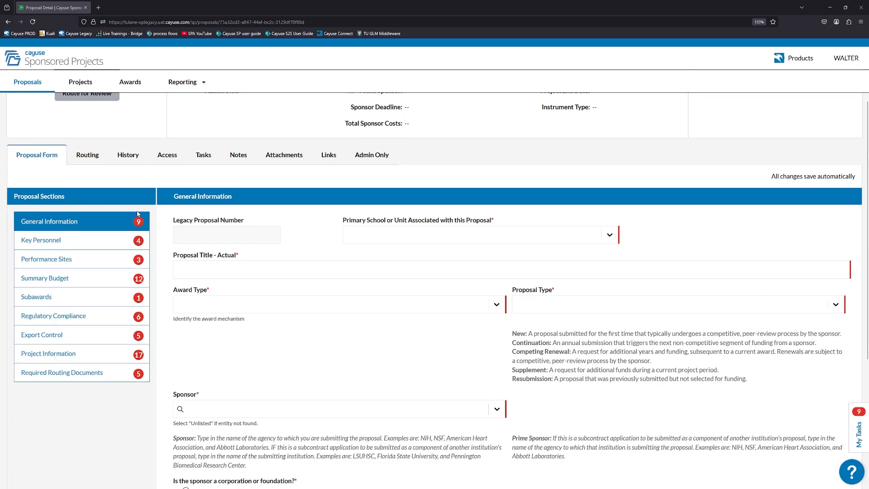
mouse_move(139, 222)
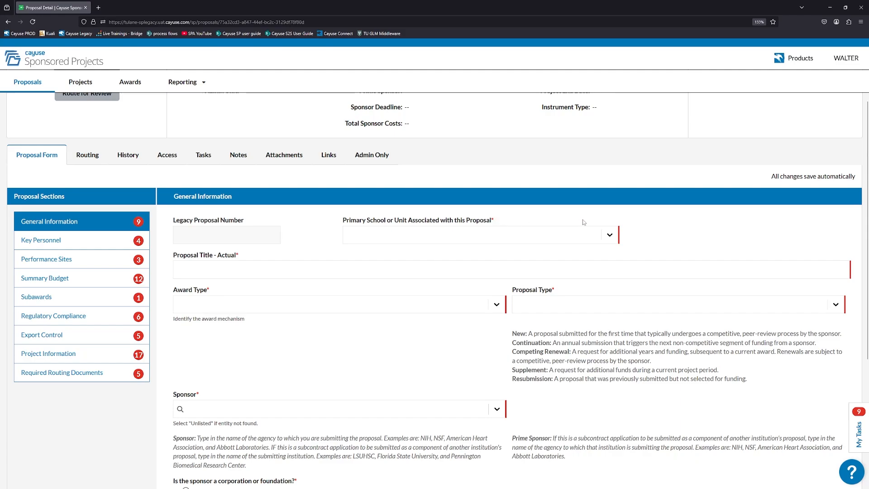
click(611, 234)
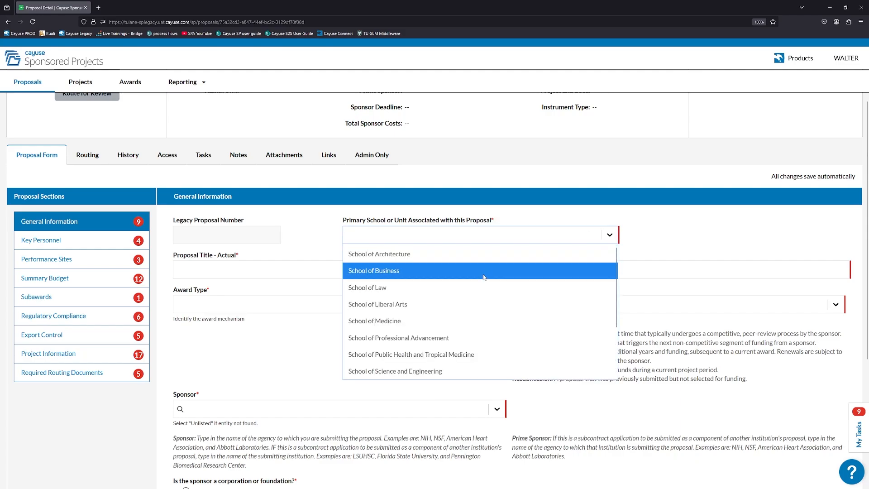
scroll(482, 286, down, 3)
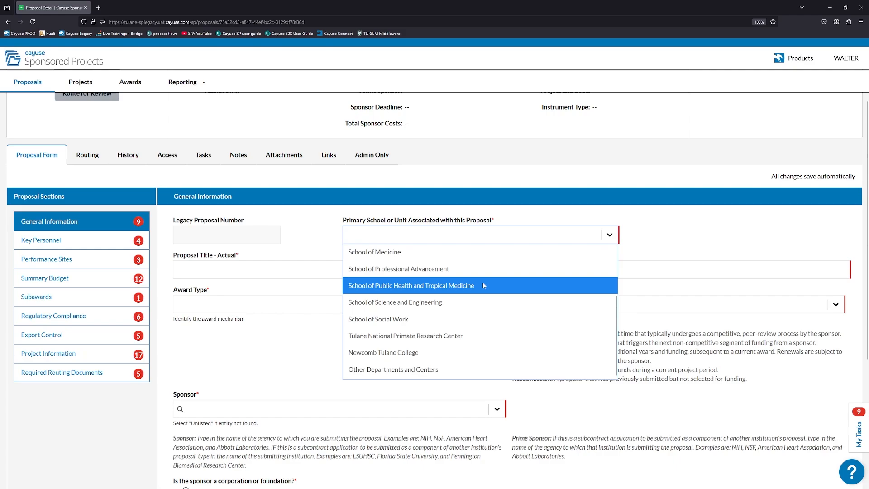
scroll(438, 309, up, 2)
scroll(438, 309, up, 1)
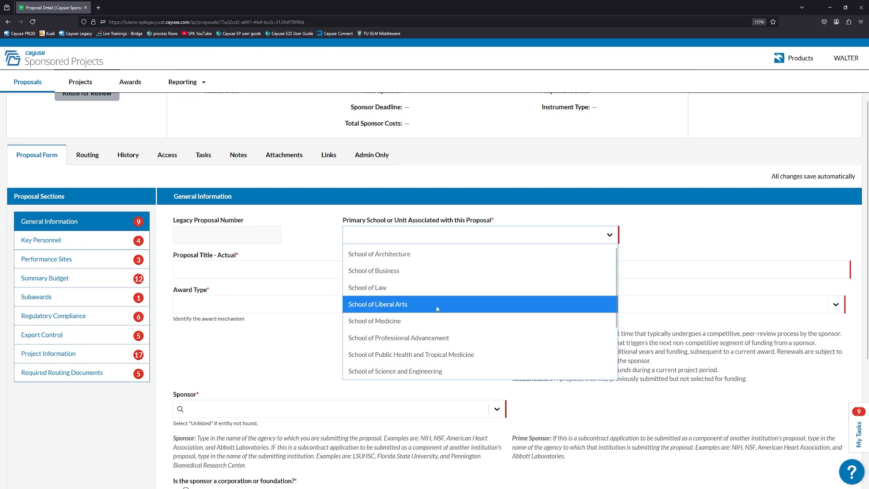
scroll(438, 305, down, 3)
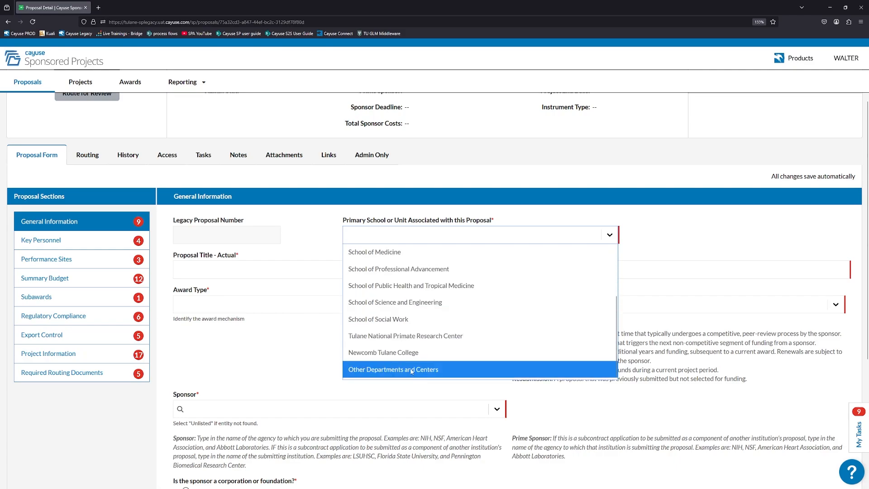
scroll(412, 344, up, 2)
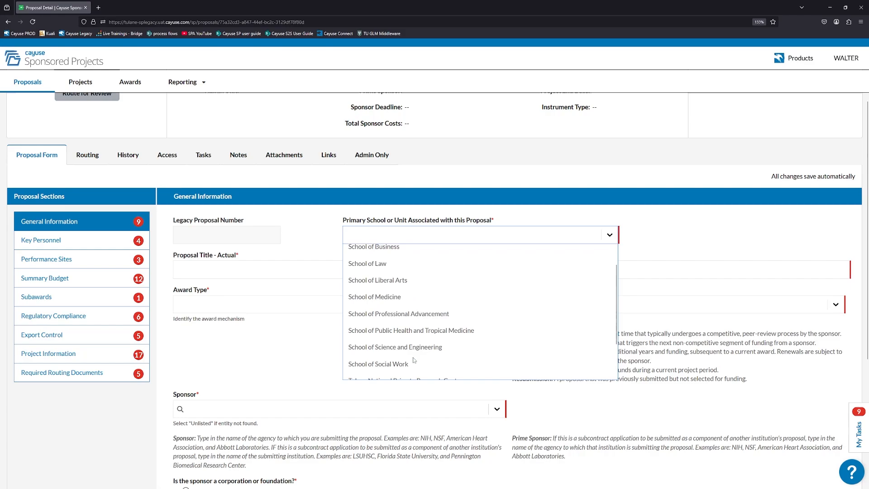
click(413, 304)
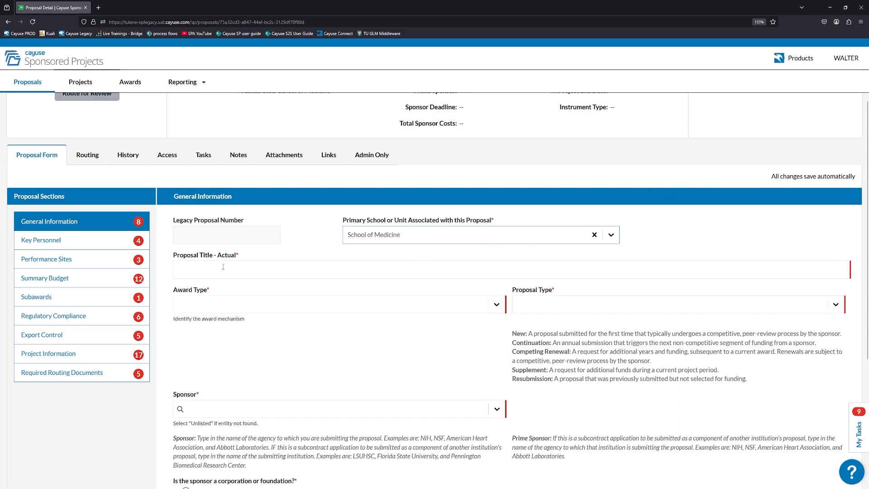
- Enter the title 'Using Telomeres for Research', fixing the 'fgor' and 'REsearch' typos
click(236, 269)
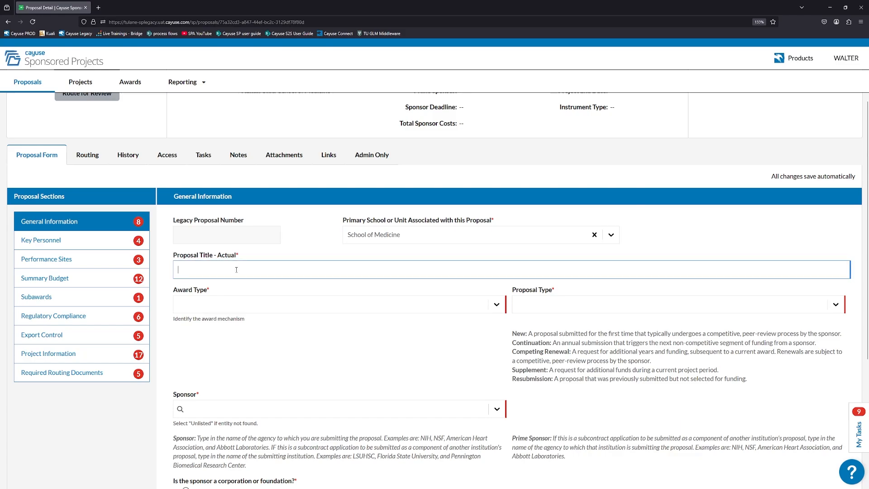
text(Usi)
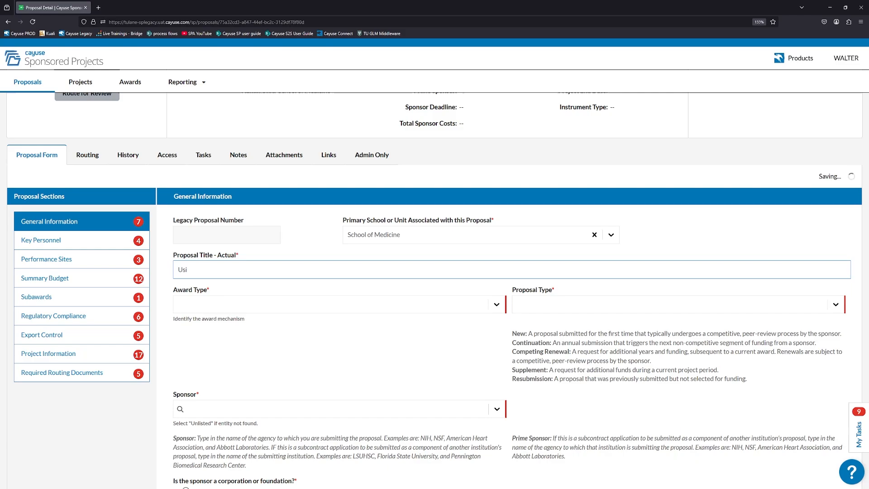
text(og Telomer)
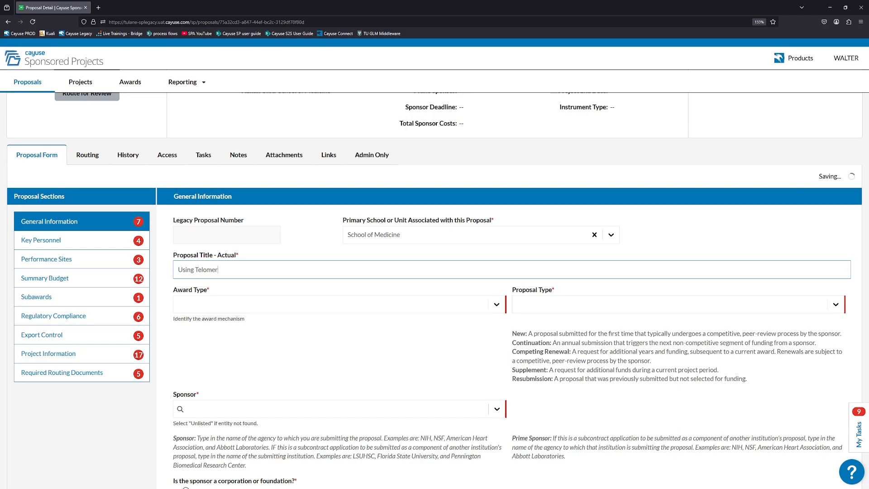
text(es fgor REsearch)
click(234, 270)
key(BackSpace)
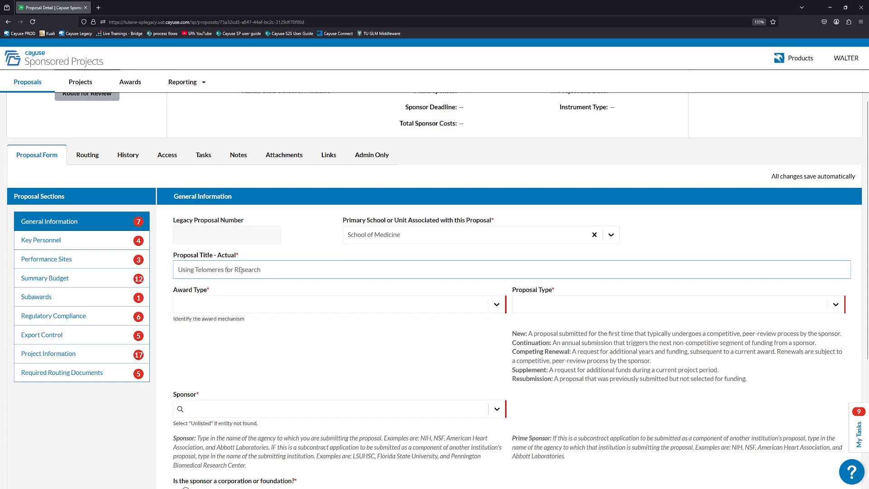
click(242, 270)
key(BackSpace)
text(e)
scroll(455, 240, down, 1)
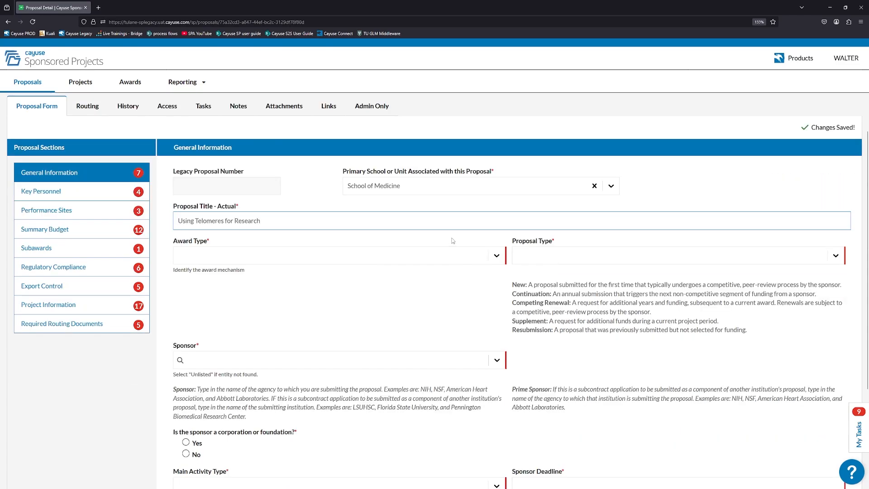
- Set Award Type to Grant and Proposal Type to New, highlighting the type descriptions
click(496, 256)
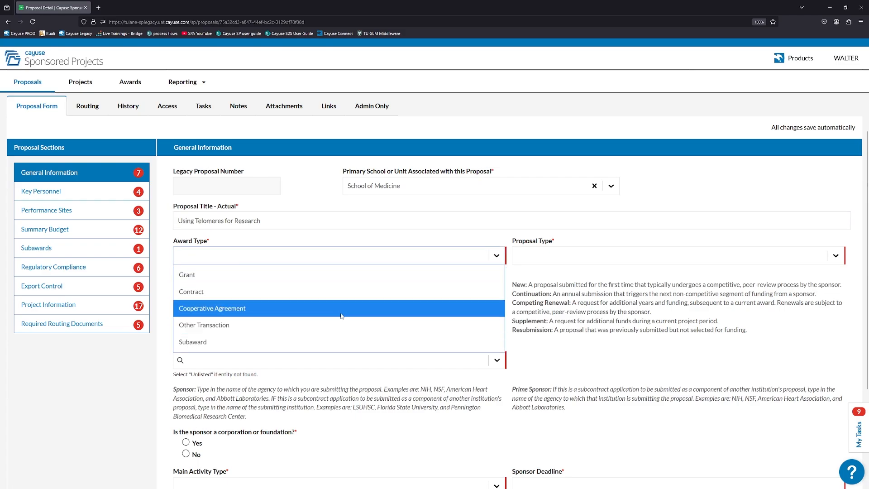
click(348, 275)
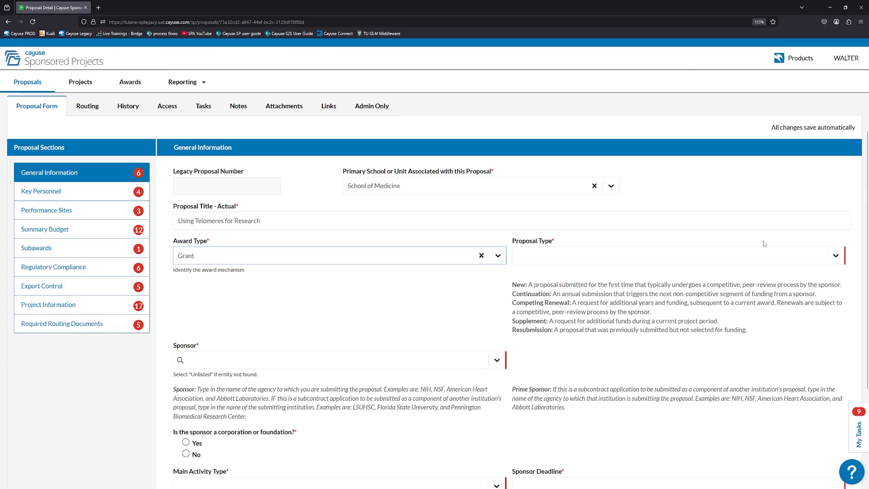
click(835, 254)
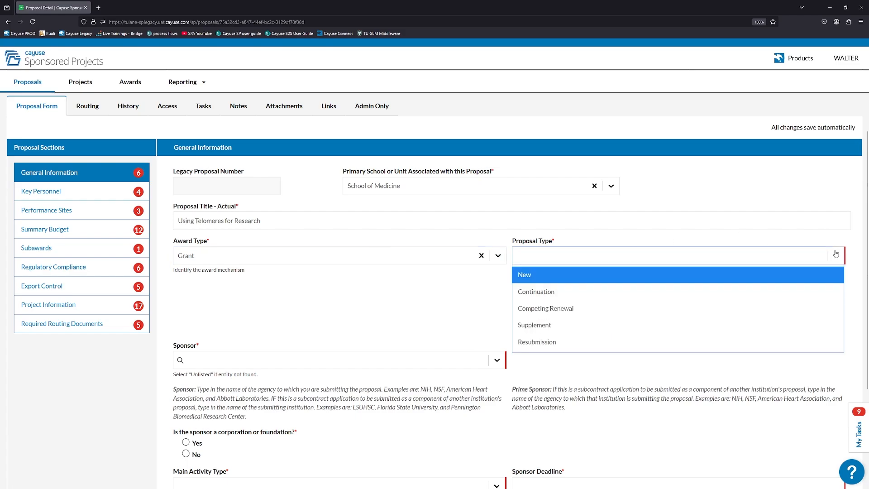
click(575, 281)
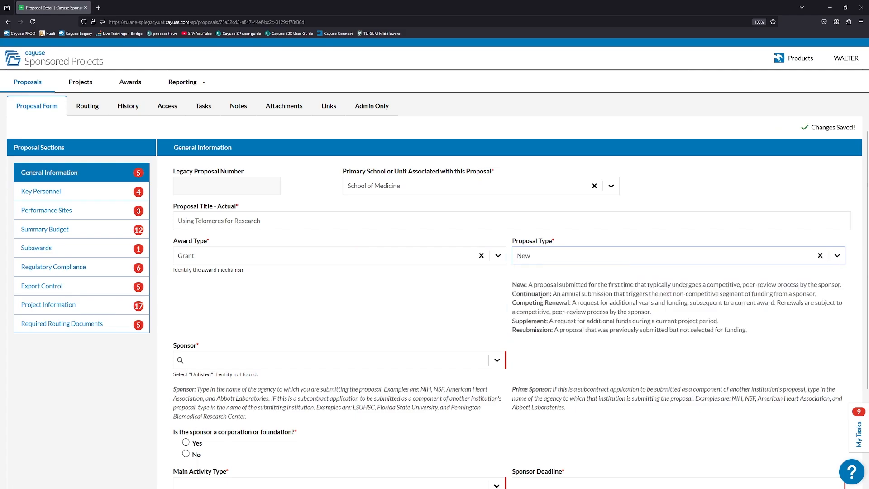
drag(512, 284, 619, 331)
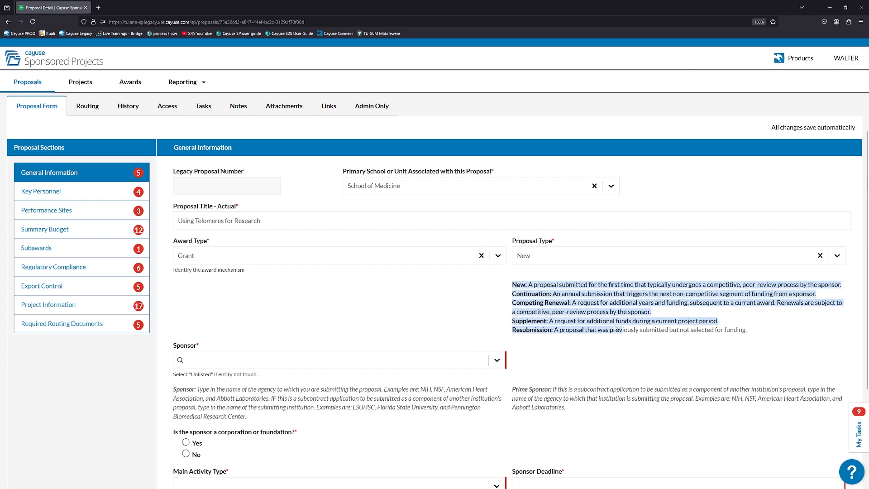
click(508, 303)
drag(511, 294, 819, 294)
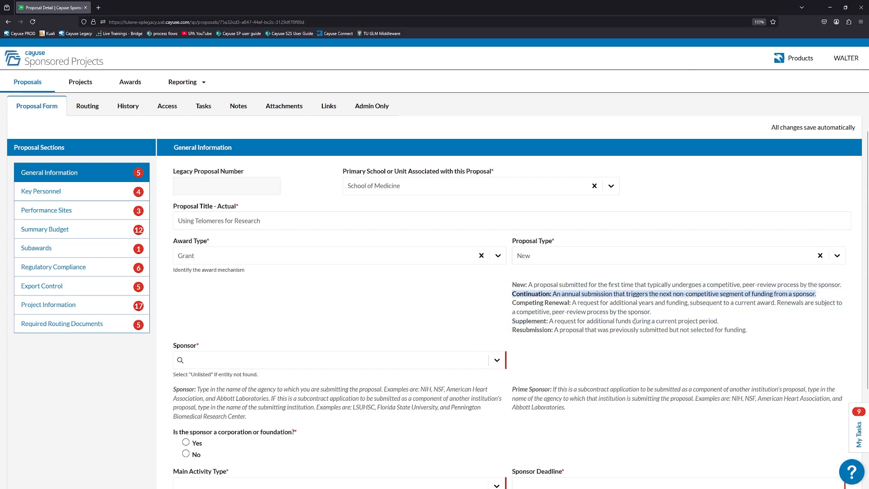
click(602, 320)
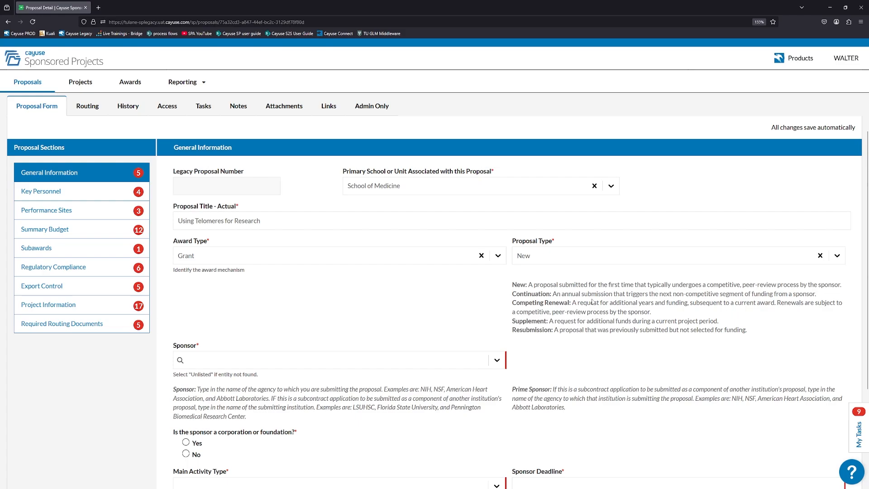
- Search 'nih' and select NIH - National Institutes of Health, highlighting the one-sponsor limit note
scroll(466, 301, down, 1)
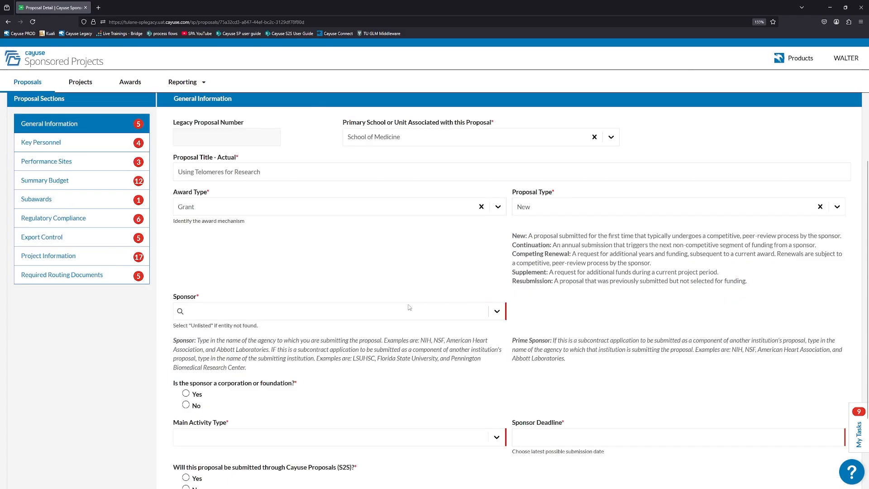
click(251, 312)
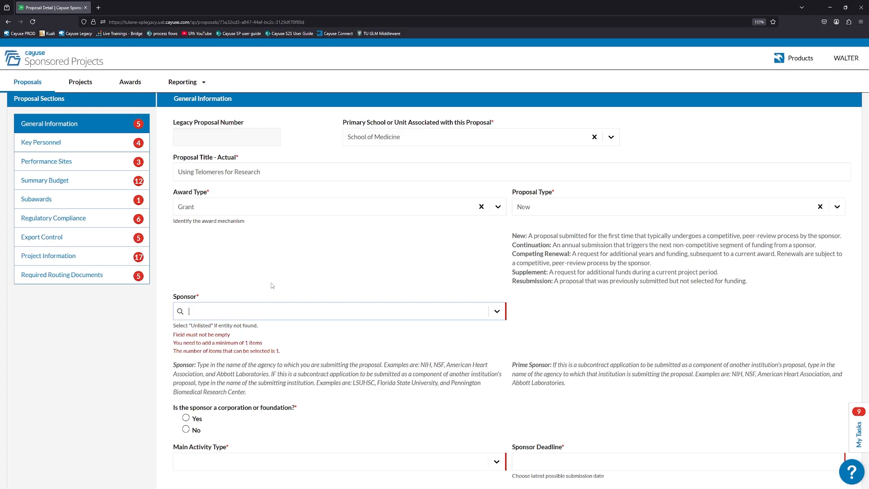
text(ni)
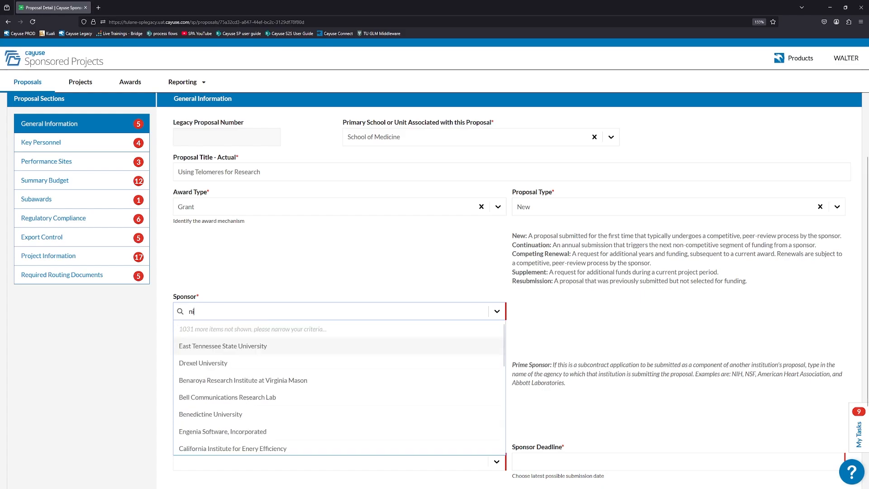
text(h)
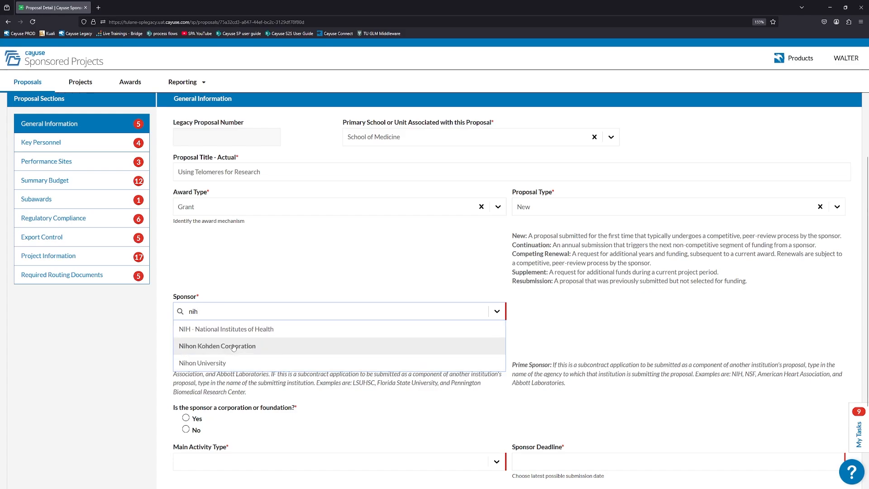
click(234, 329)
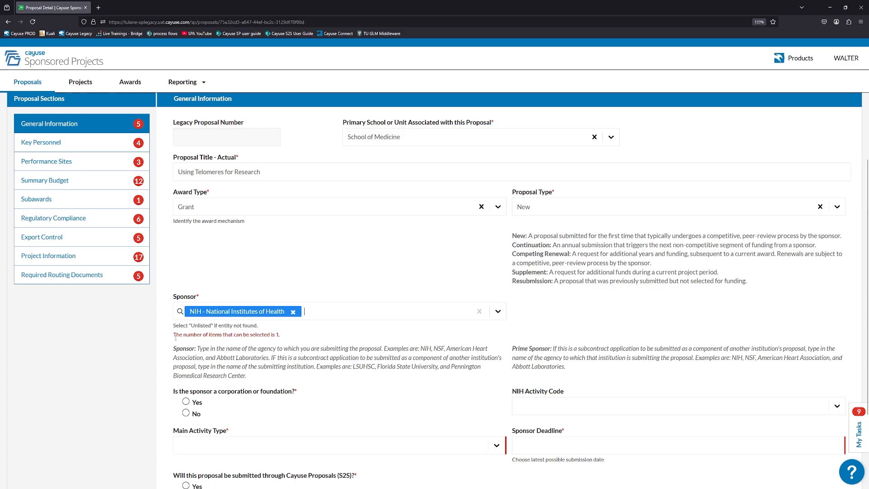
drag(176, 337, 276, 336)
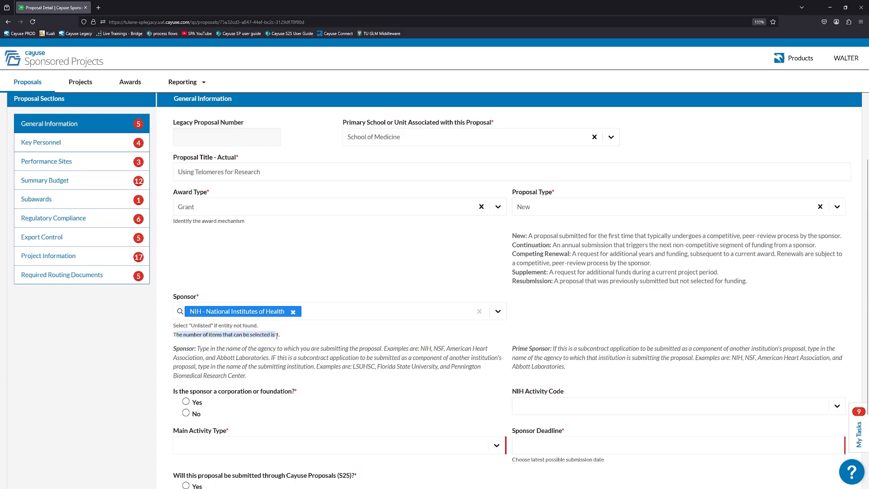
click(277, 336)
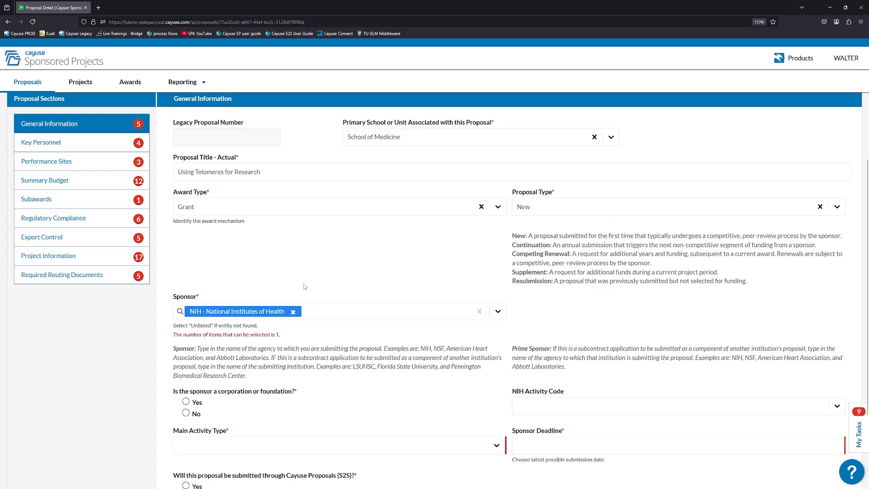
drag(280, 335, 176, 336)
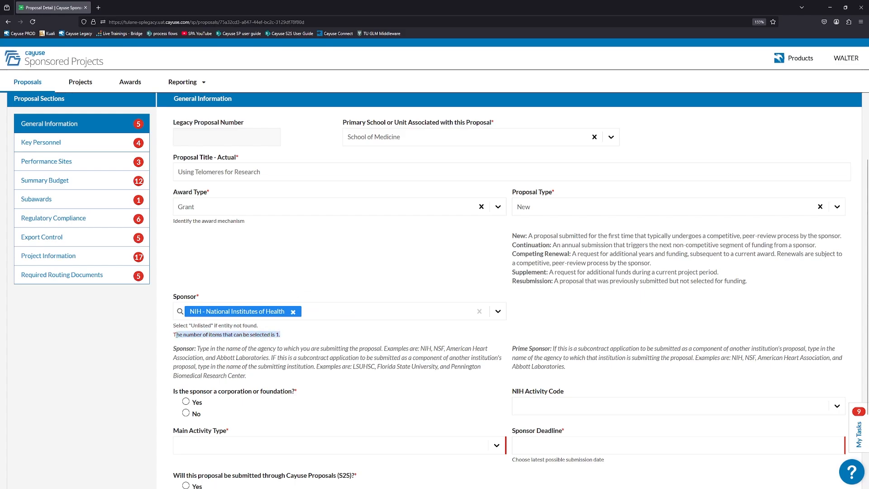
click(332, 247)
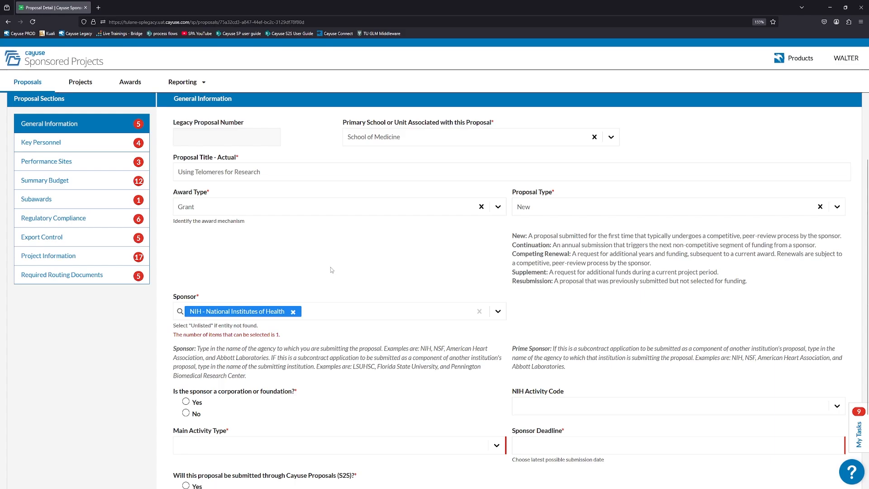
- Change Award Type to Subaward and move NIH - National Institutes of Health to Prime Sponsor
click(498, 208)
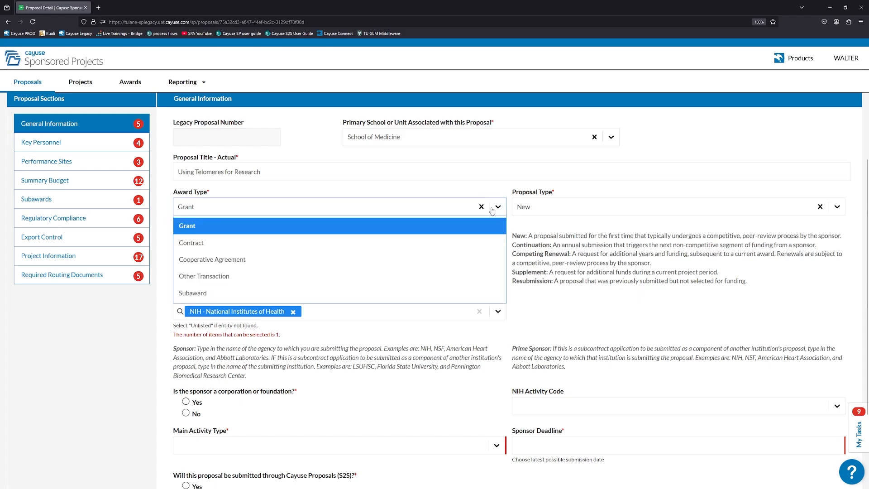
click(201, 295)
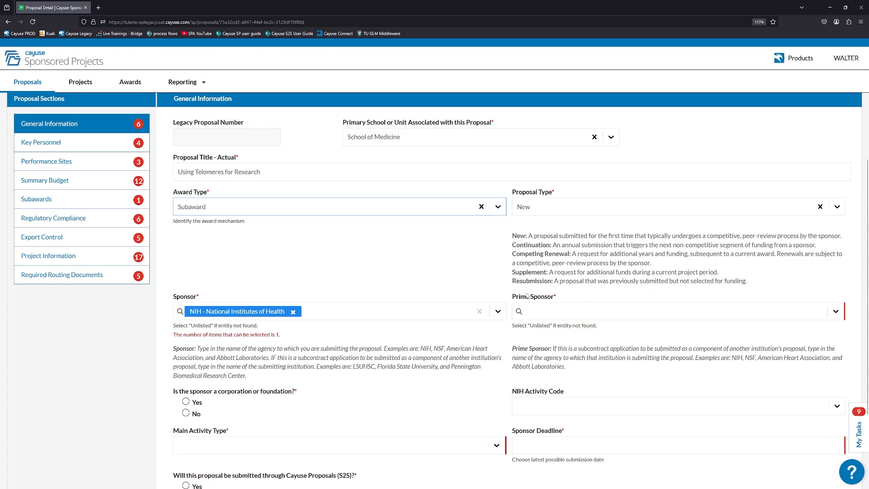
click(481, 312)
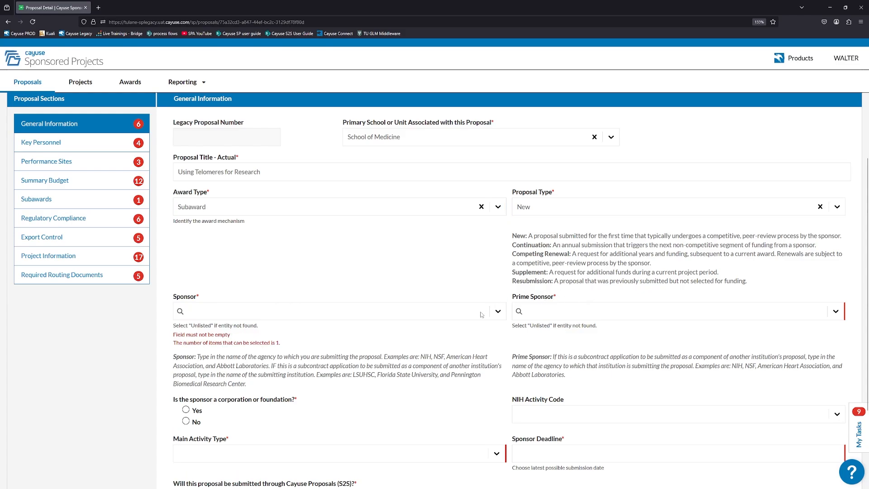
click(638, 310)
text(nih)
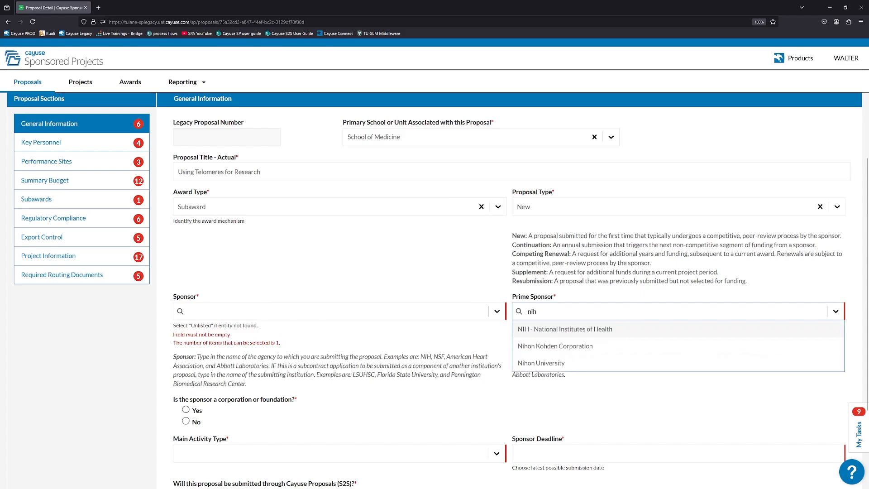
click(622, 329)
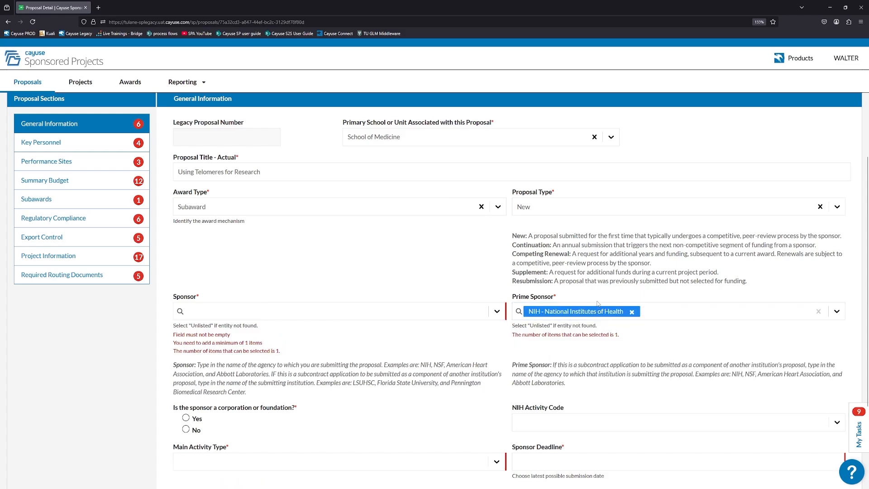
- Search 'lsu' and set LSU Press as the sponsor
click(298, 314)
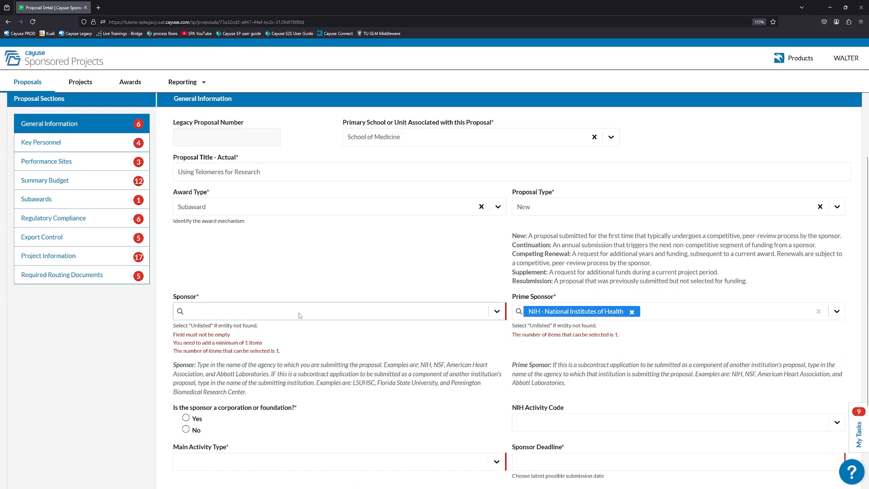
text(lsu)
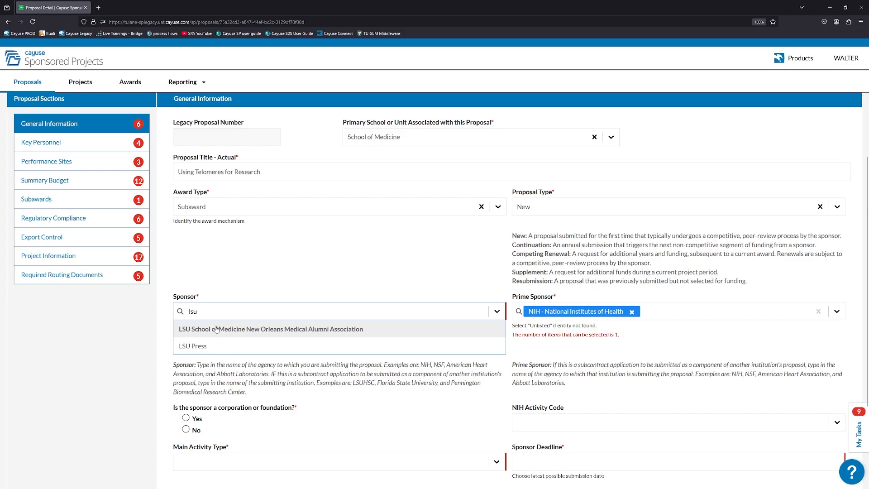
click(214, 346)
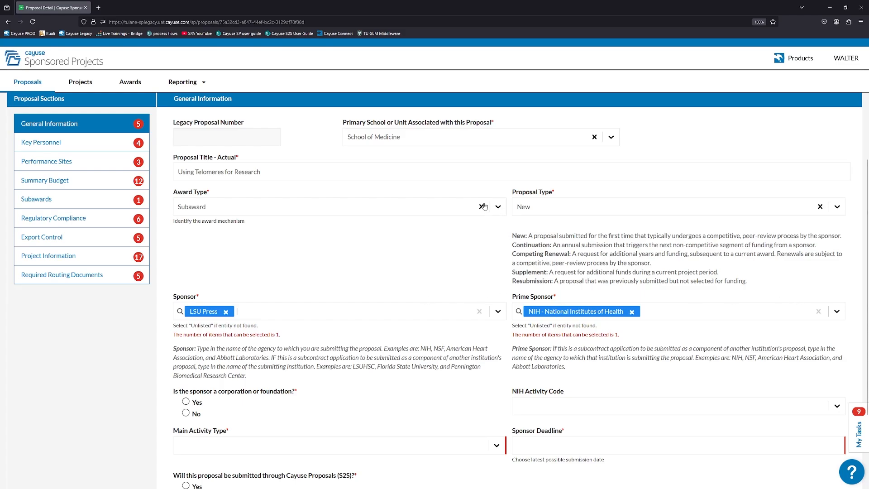
click(497, 209)
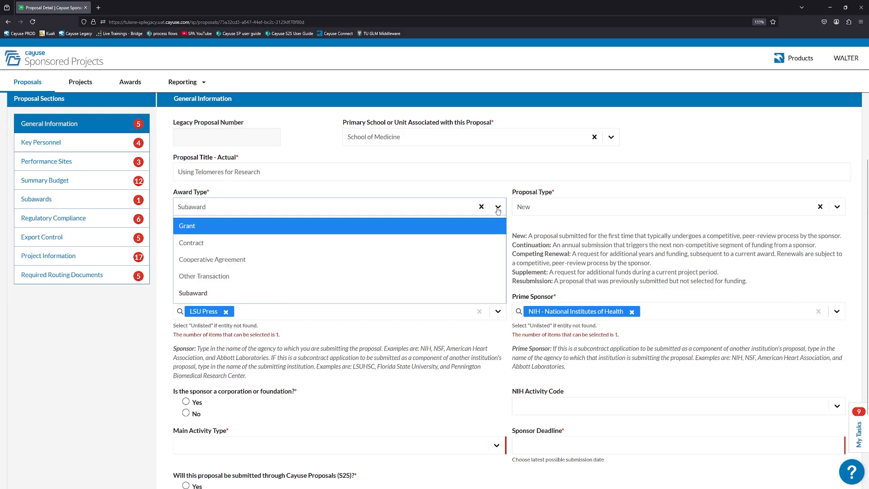
- Switch Award Type back to Grant and remove LSU Press from Sponsor
click(393, 233)
click(480, 312)
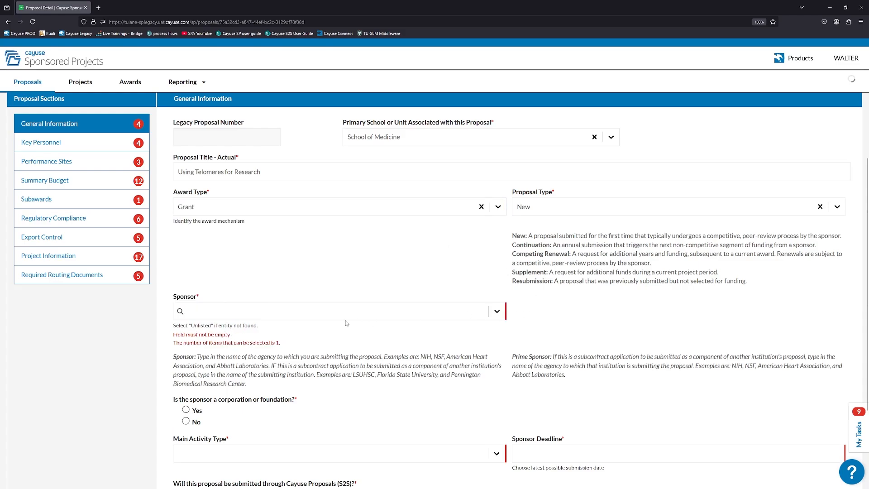
click(346, 316)
text(d)
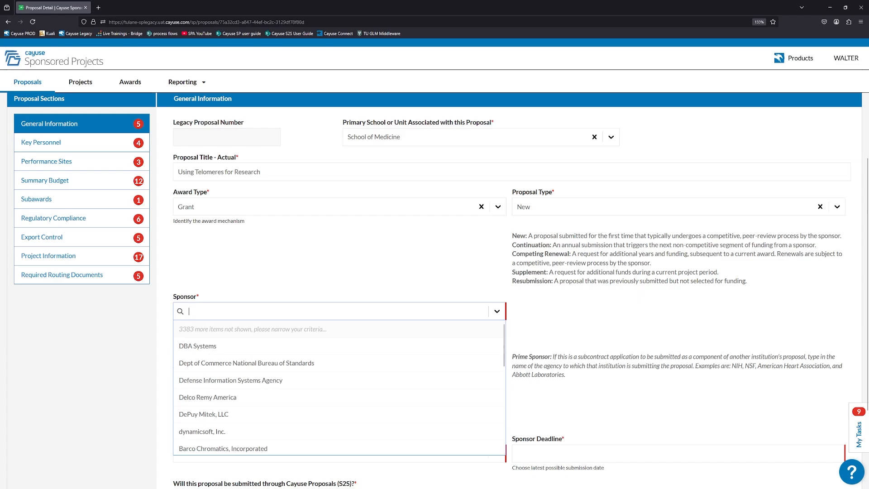
click(342, 284)
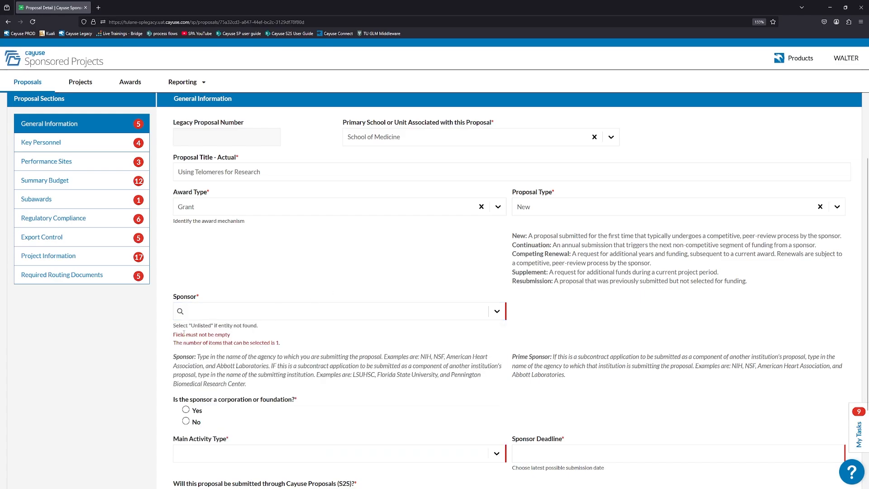
- Try the Unlisted sponsor option, then remove it again
click(213, 312)
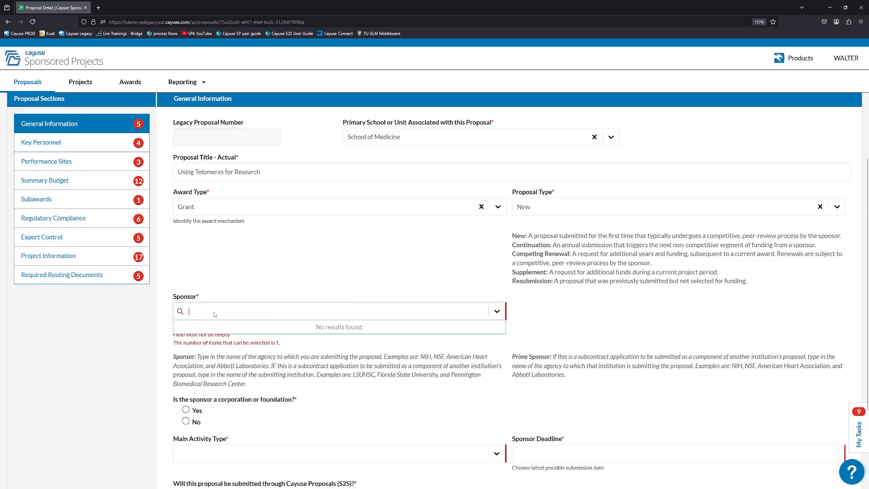
text(unlia)
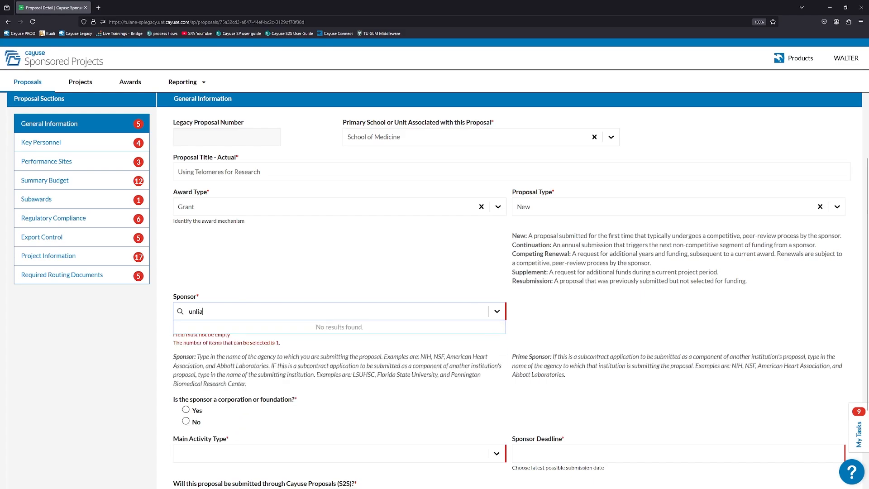
key(BackSpace)
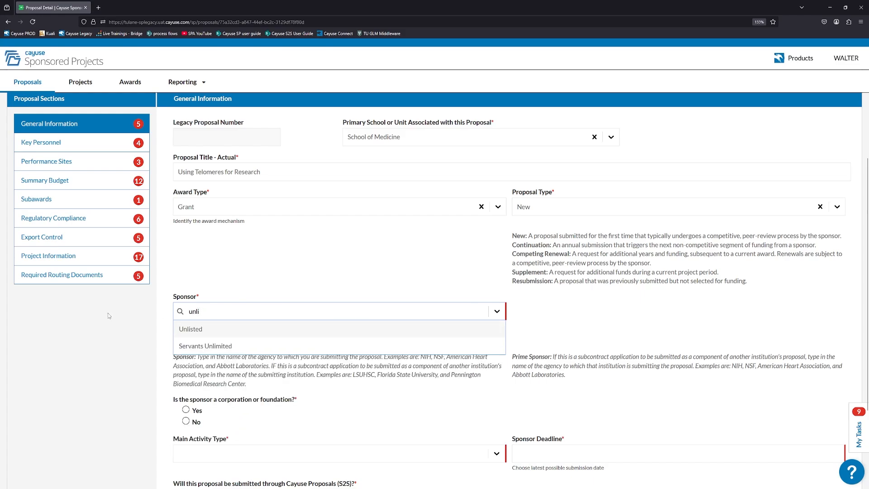
click(221, 329)
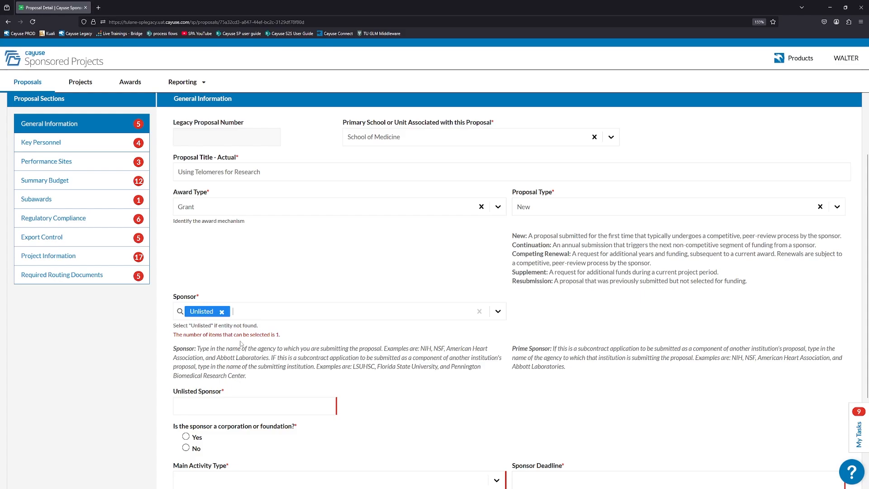
click(221, 311)
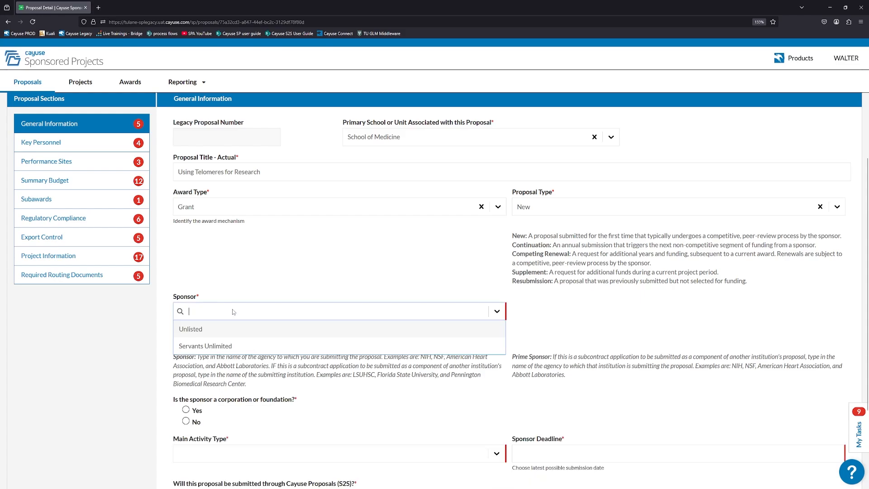
- Set Sponsor back to NIH - National Institutes of Health via a 'nih' search
text(nih)
click(230, 328)
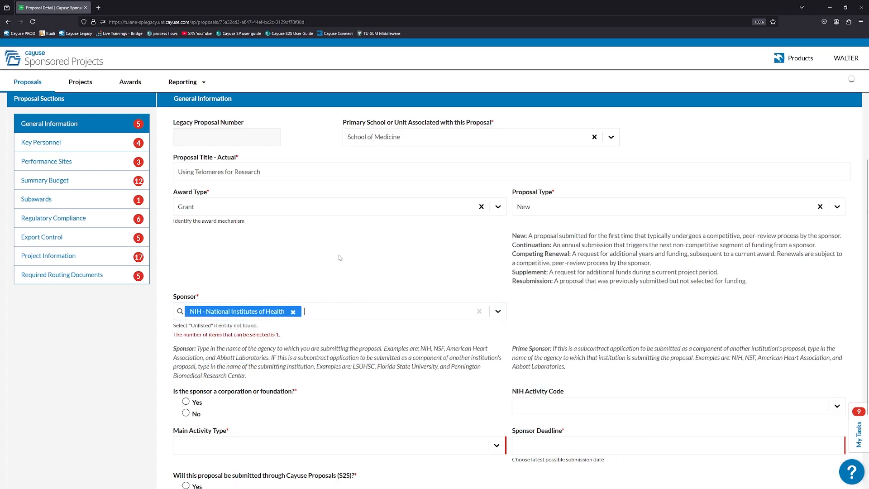
scroll(331, 248, down, 1)
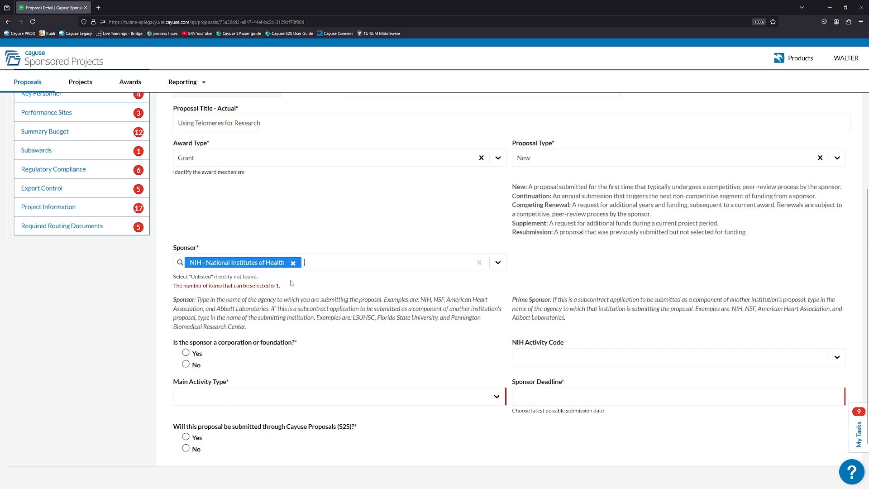
- Answer No to 'Is the sponsor a corporation or foundation?' after briefly trying Yes
scroll(253, 317, down, 2)
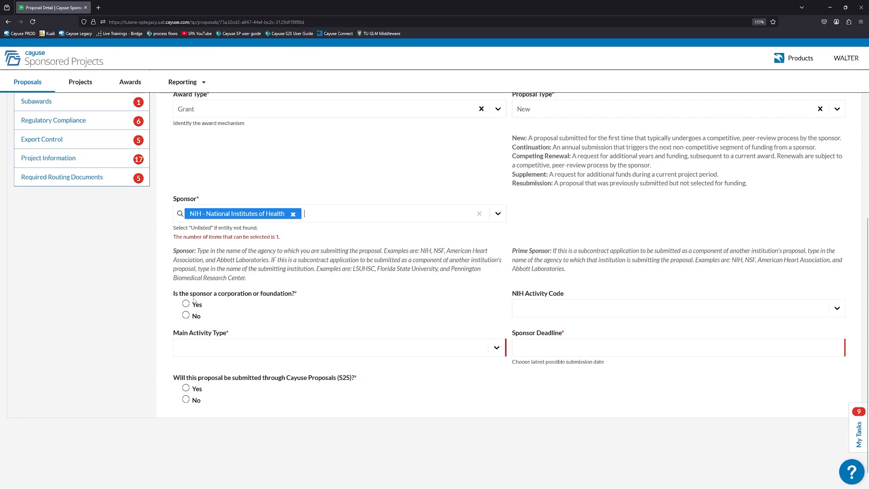
click(186, 315)
click(186, 304)
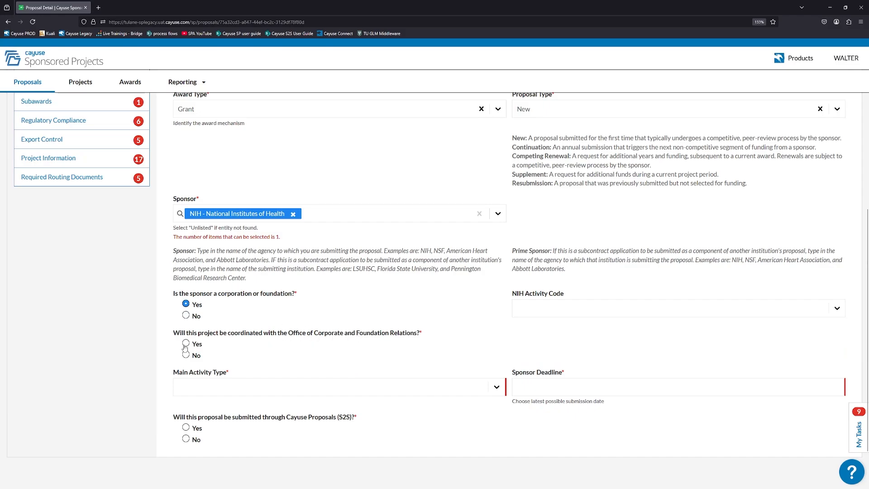
click(186, 316)
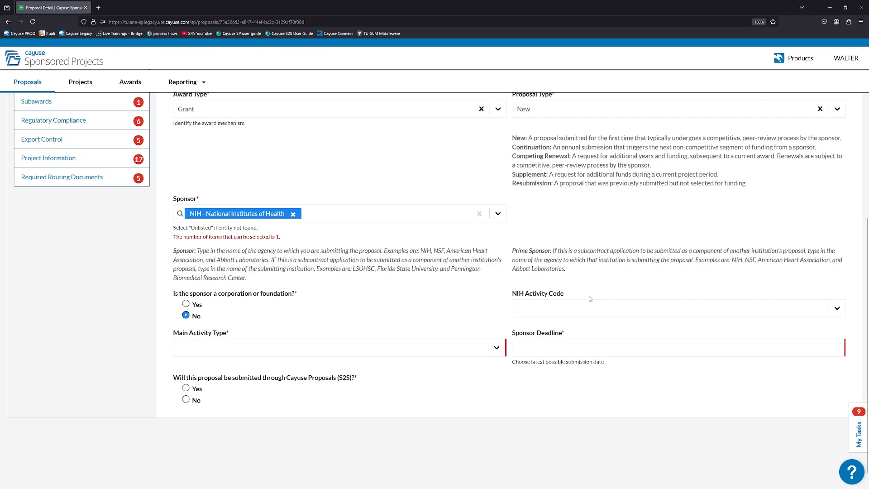
- Choose R01 as NIH Activity Code and Research as Main Activity Type
click(837, 308)
scroll(671, 235, down, 4)
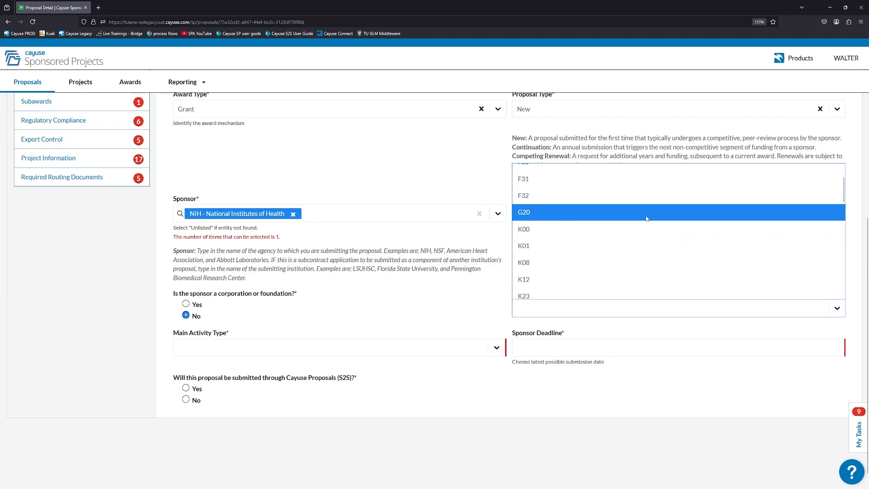
scroll(636, 194, down, 1)
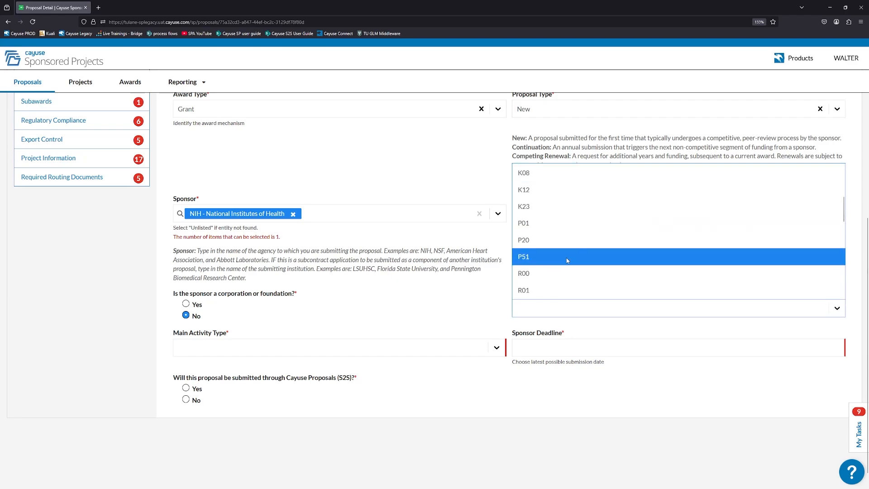
click(558, 283)
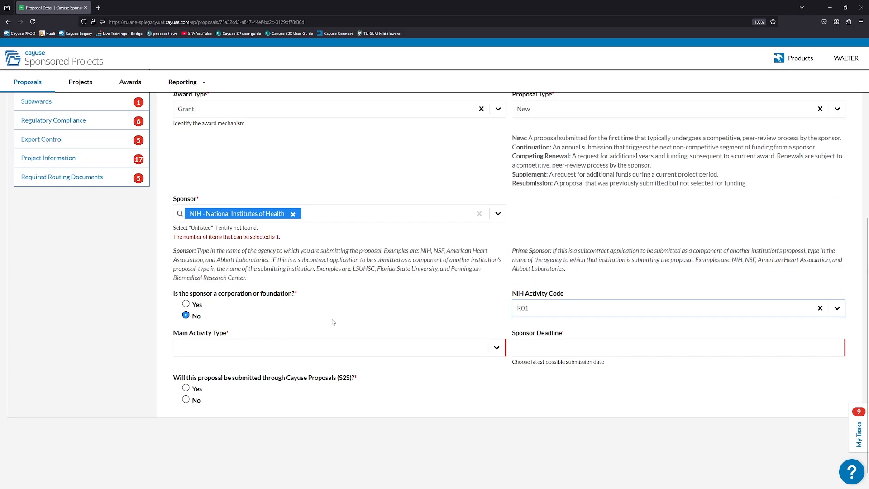
click(496, 348)
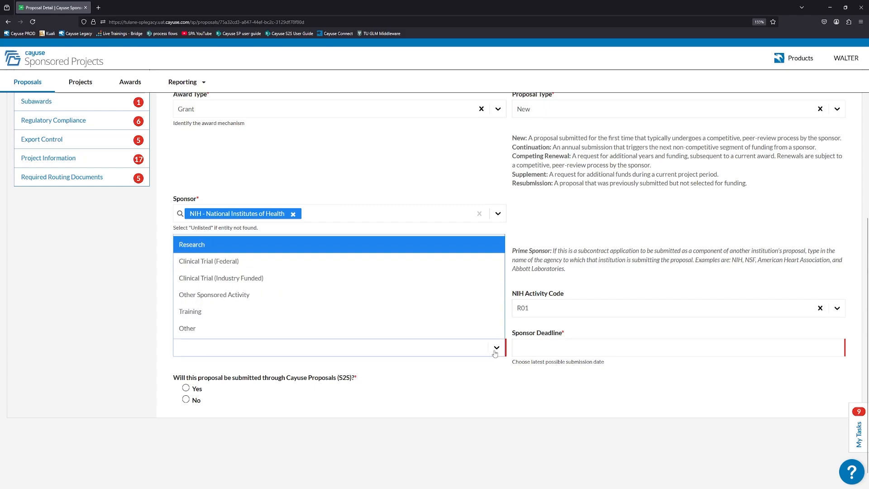
click(361, 249)
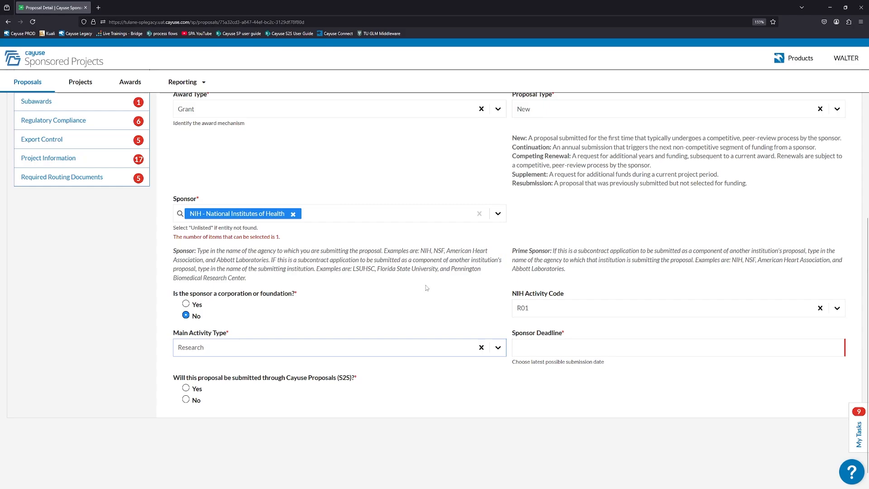
scroll(406, 280, up, 2)
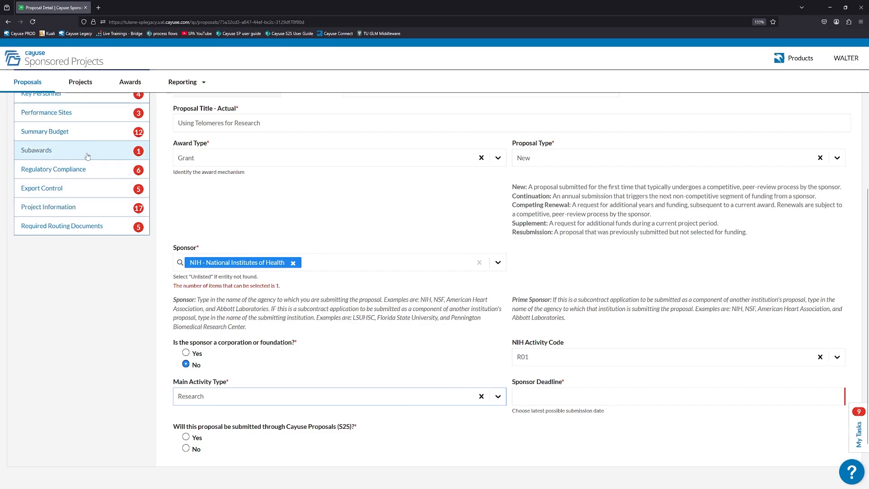
- Try the Clinical Trial (Industry Funded) and (Federal) options, then set Main Activity Type to Research
click(498, 396)
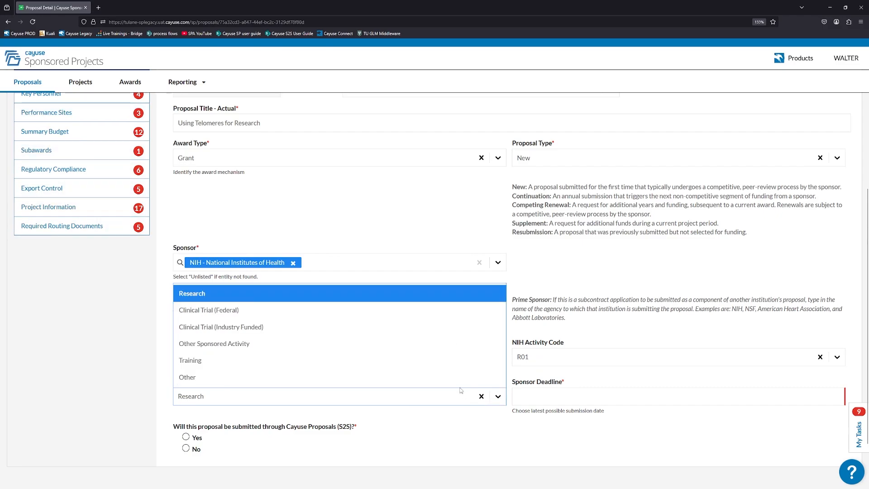
click(246, 328)
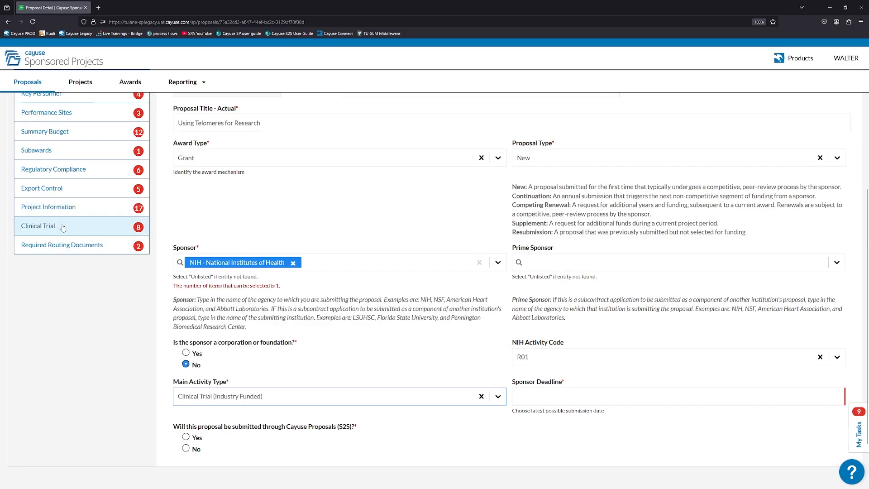
click(498, 396)
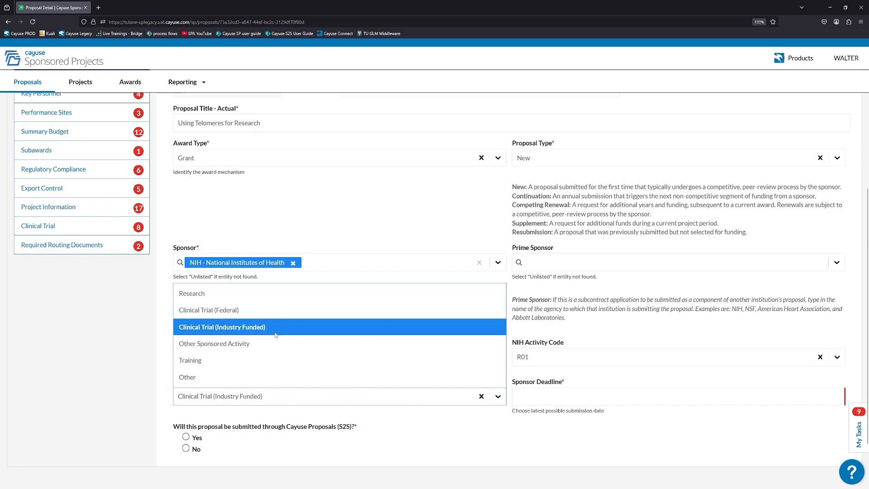
click(262, 314)
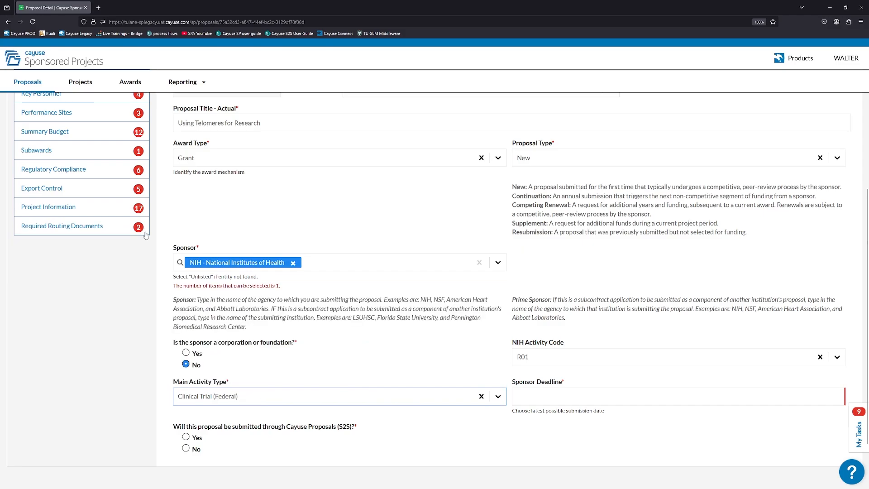
click(492, 399)
click(269, 293)
- Pick March 31, 2025 as the Sponsor Deadline in the date picker
click(527, 390)
click(528, 391)
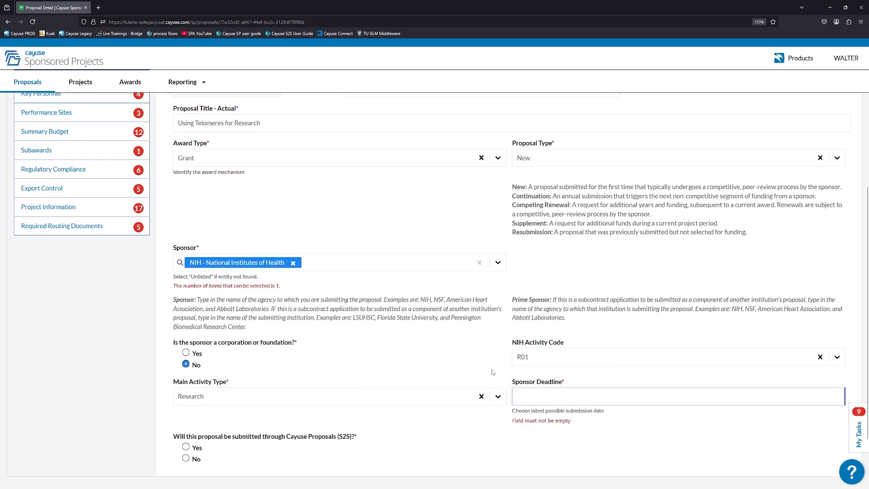
click(556, 399)
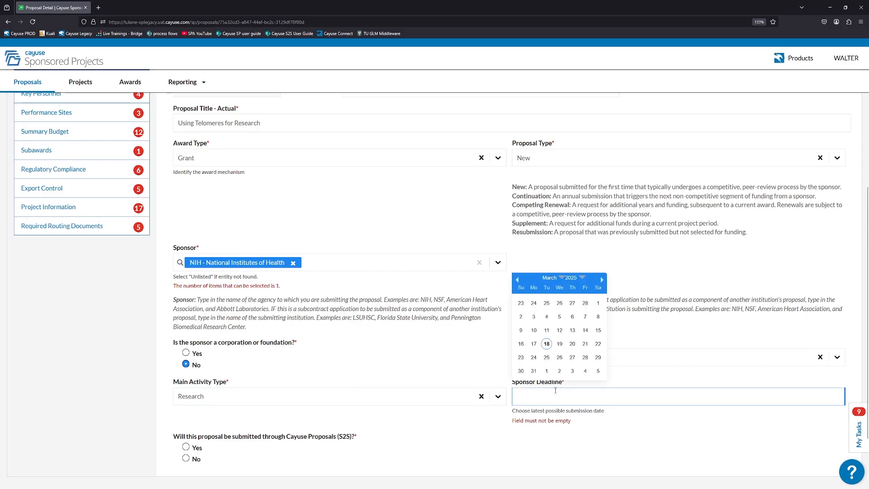
click(534, 371)
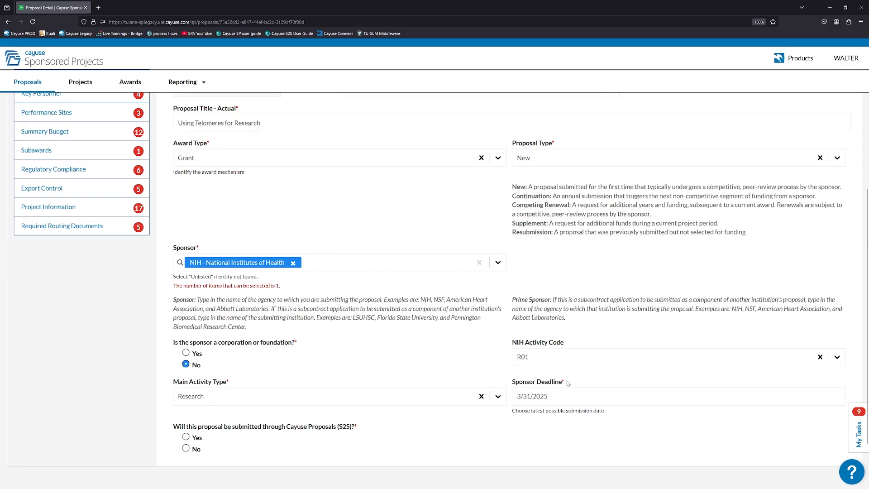
scroll(278, 316, up, 1)
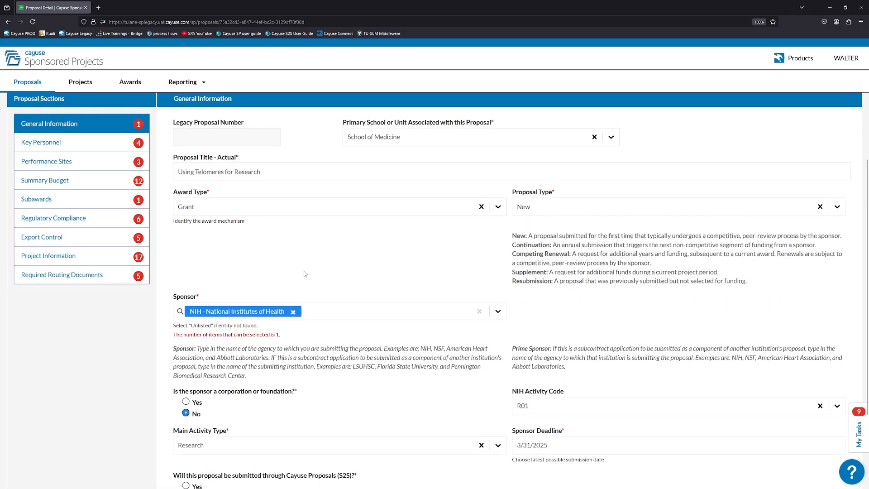
- Answer No to the Cayuse Proposals (S2S) question after previewing the Yes linking options
scroll(305, 274, down, 1)
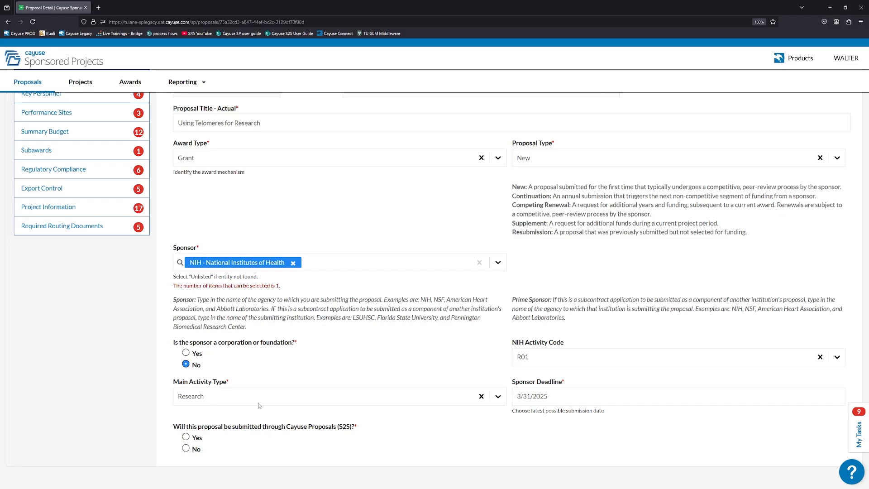
scroll(286, 400, down, 2)
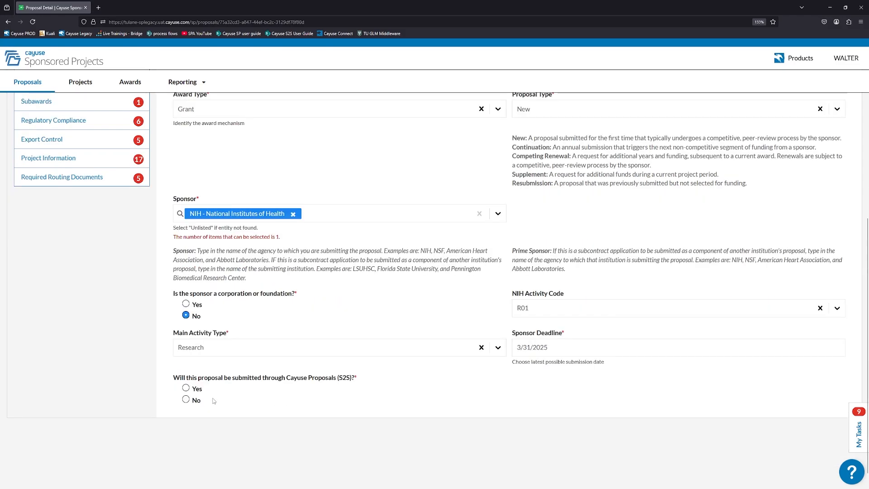
click(186, 400)
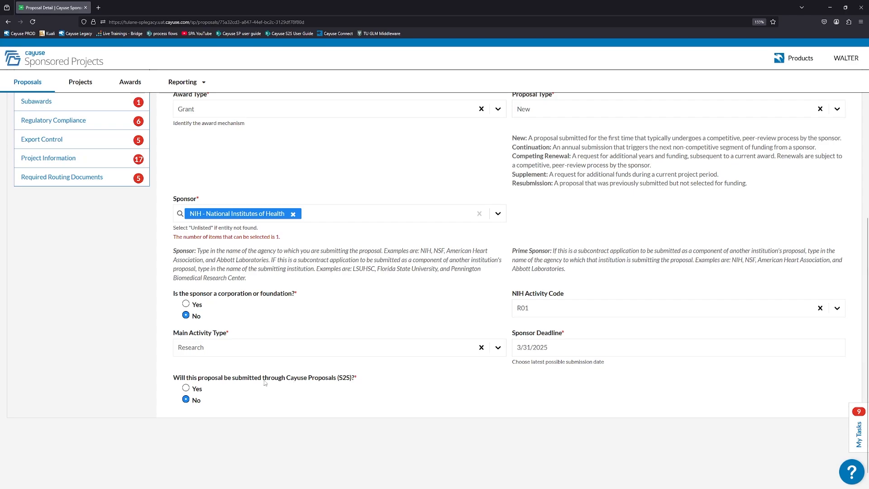
click(186, 388)
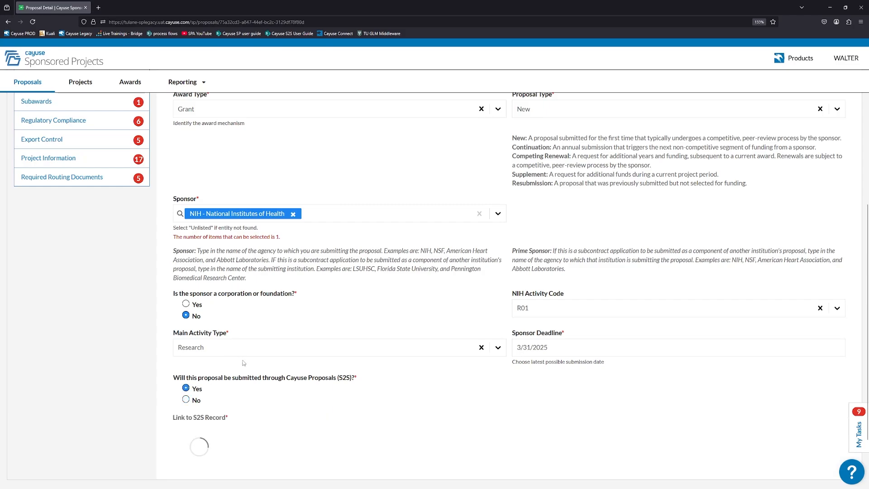
scroll(317, 353, down, 3)
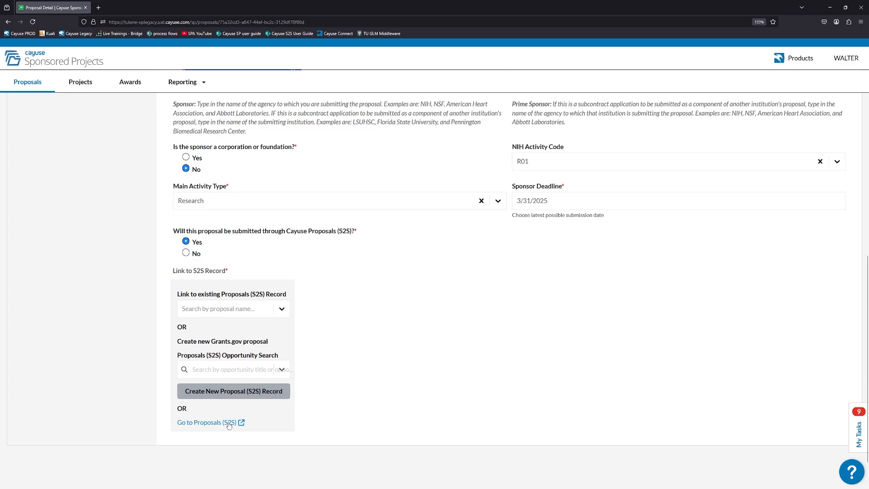
click(186, 253)
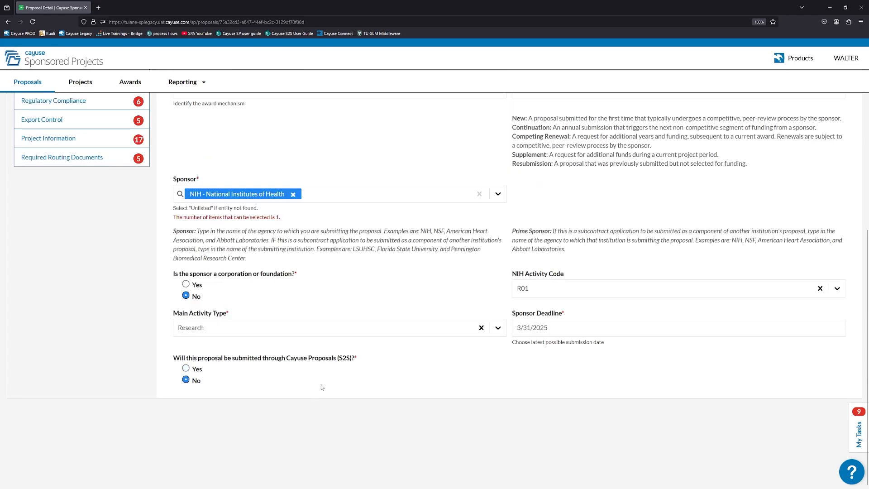
scroll(322, 387, up, 3)
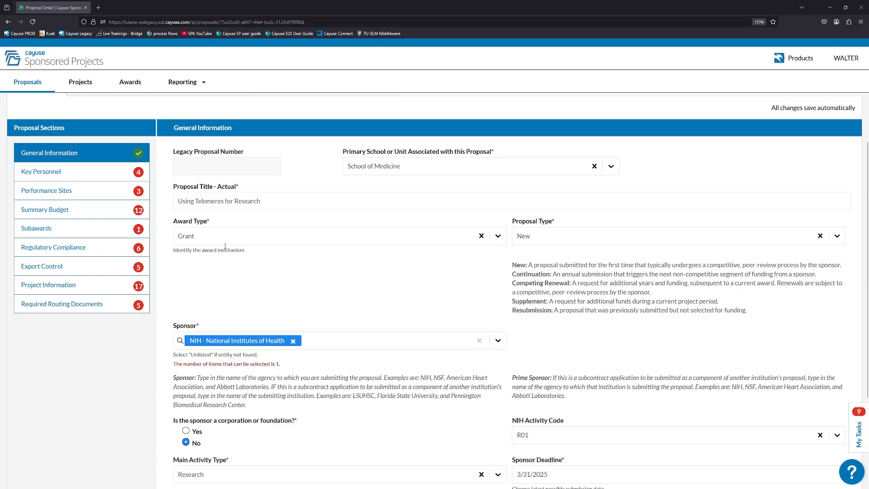
- In Key Personnel, search the Name field and select the lead researcher as team member
click(114, 175)
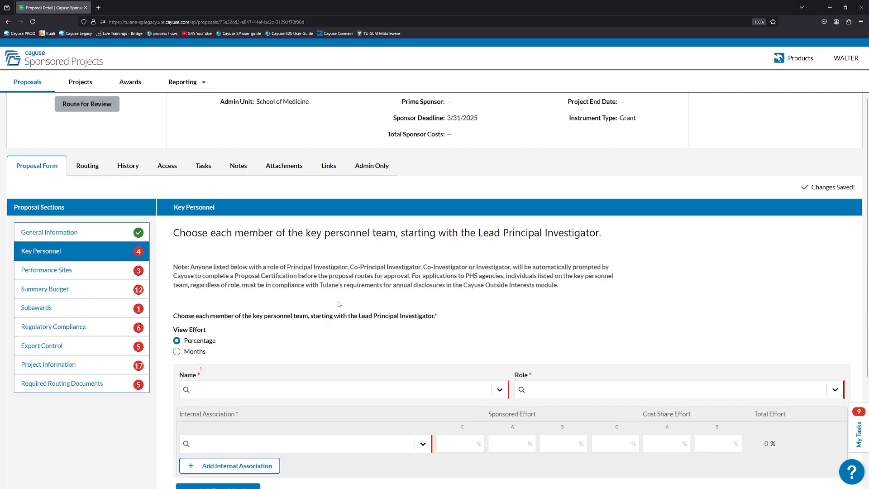
scroll(366, 287, down, 2)
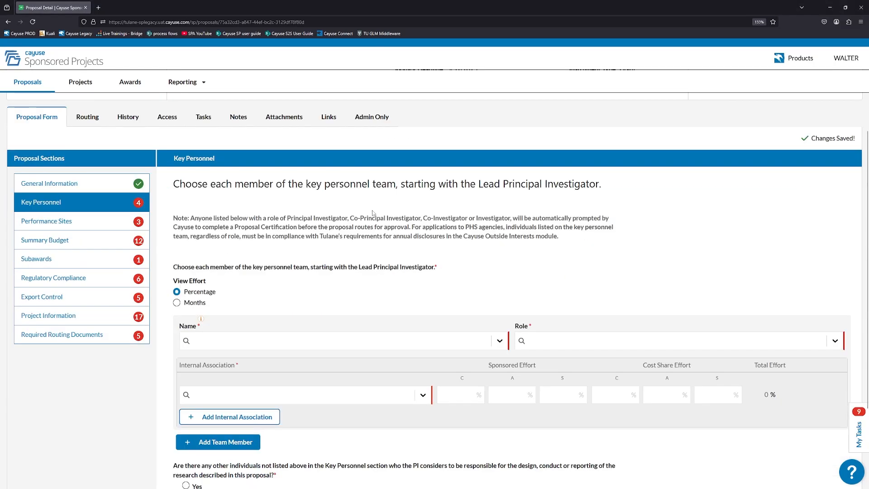
scroll(373, 212, down, 2)
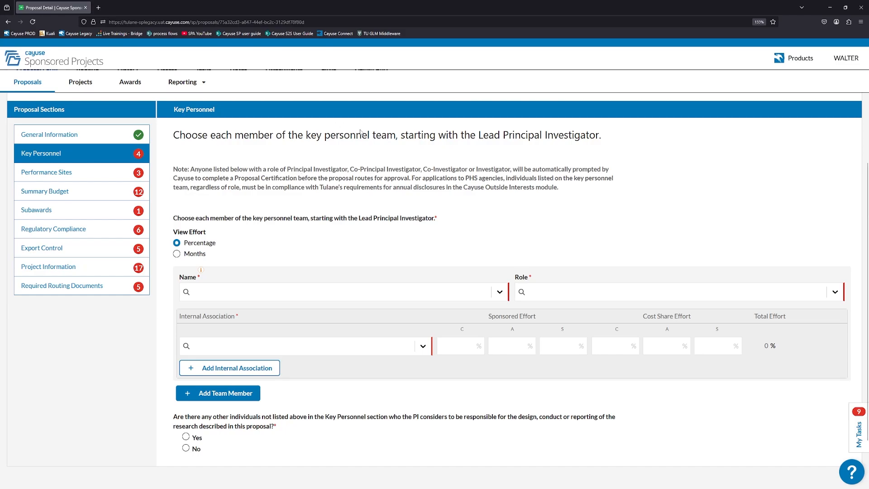
scroll(383, 209, down, 1)
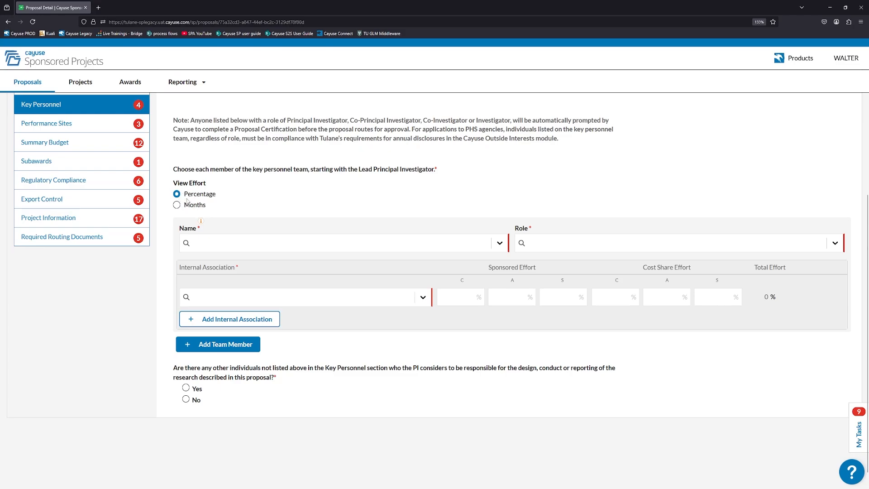
click(290, 243)
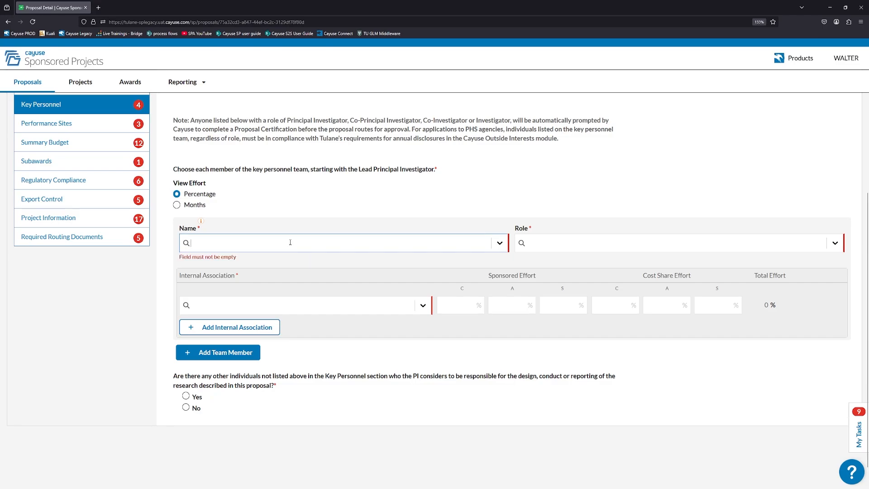
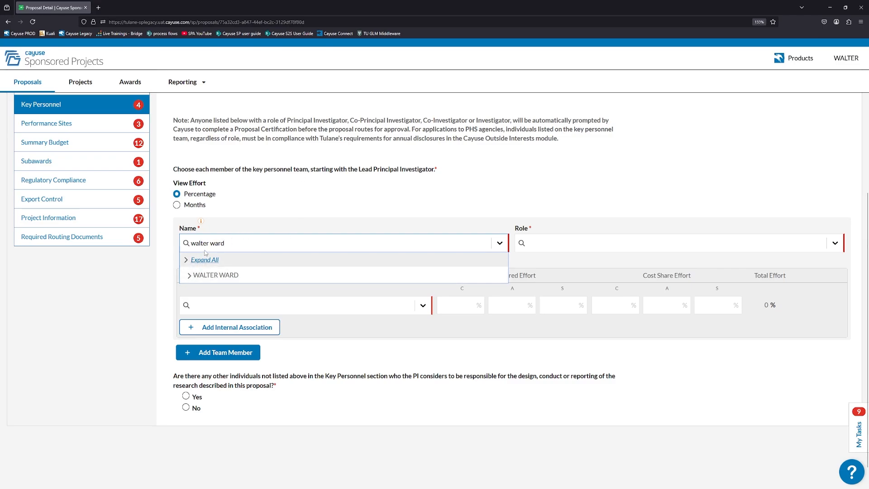
click(190, 276)
click(190, 276)
click(190, 276)
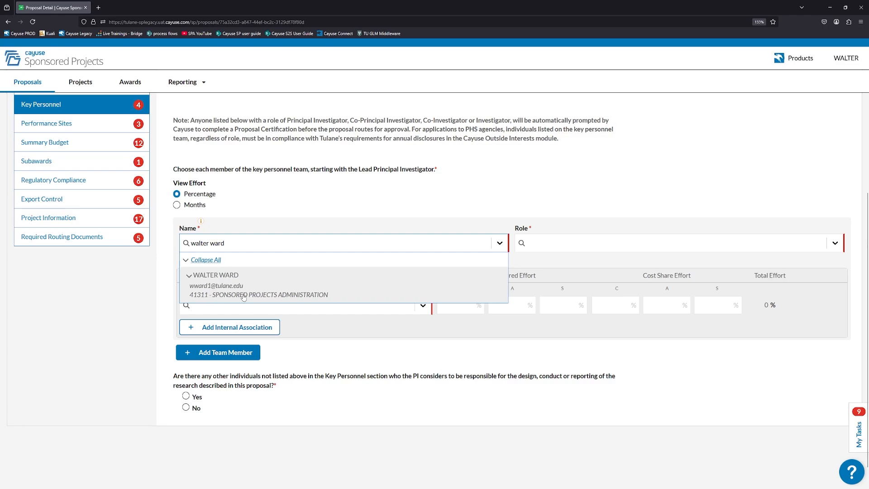
click(269, 290)
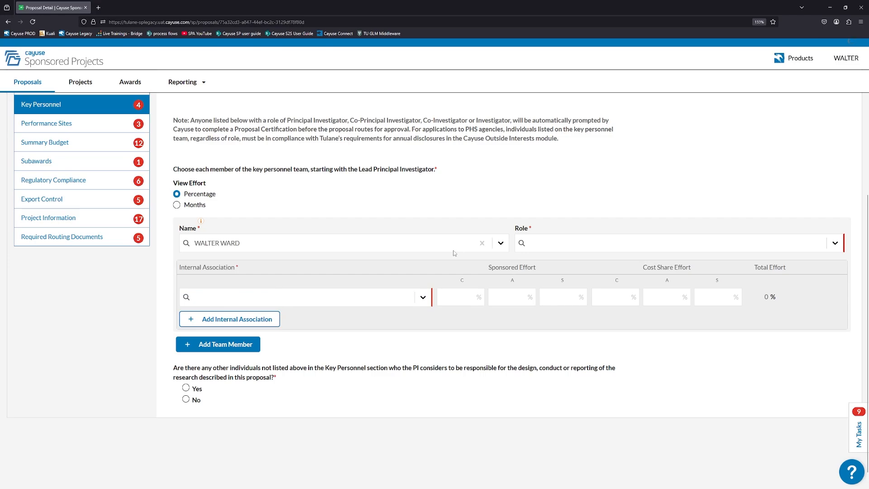
- Make this person Principal Investigator associated with 41311 - SPONSORED PROJECTS ADMINISTRATION
click(835, 243)
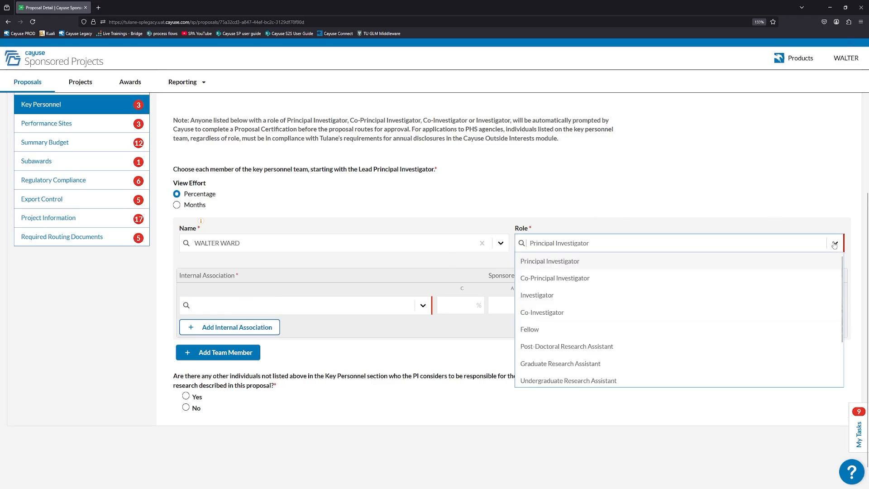
click(584, 266)
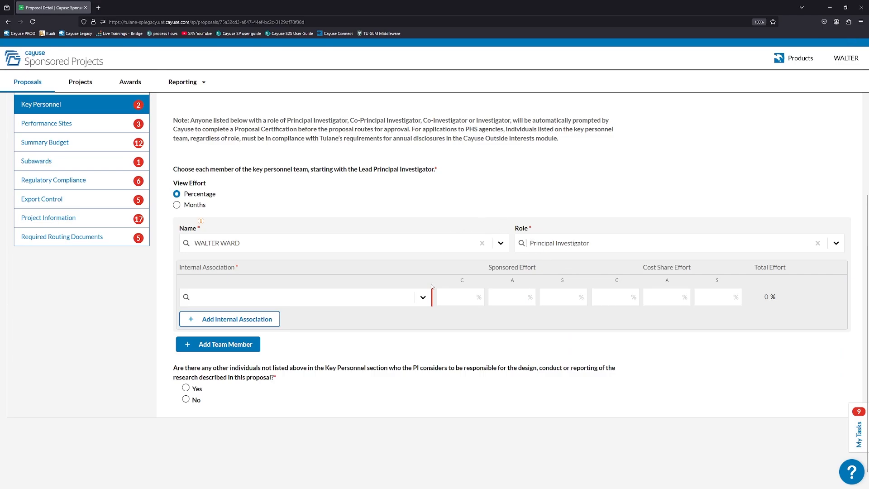
click(423, 297)
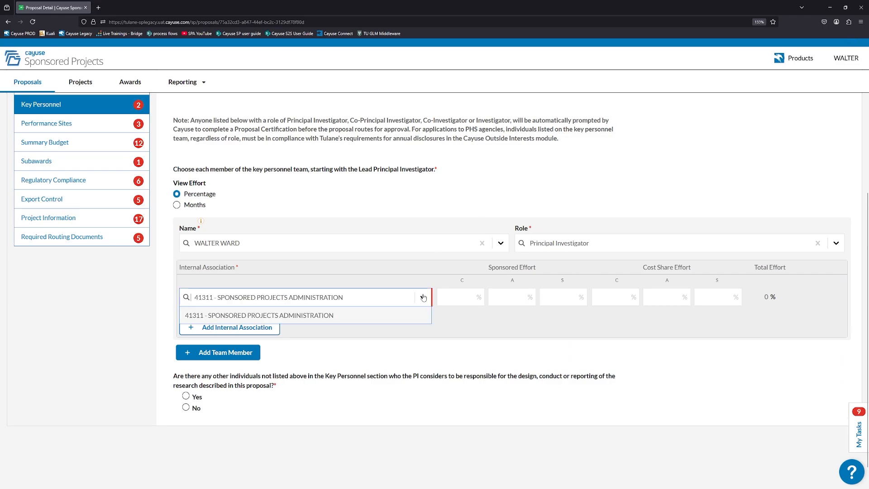
click(288, 317)
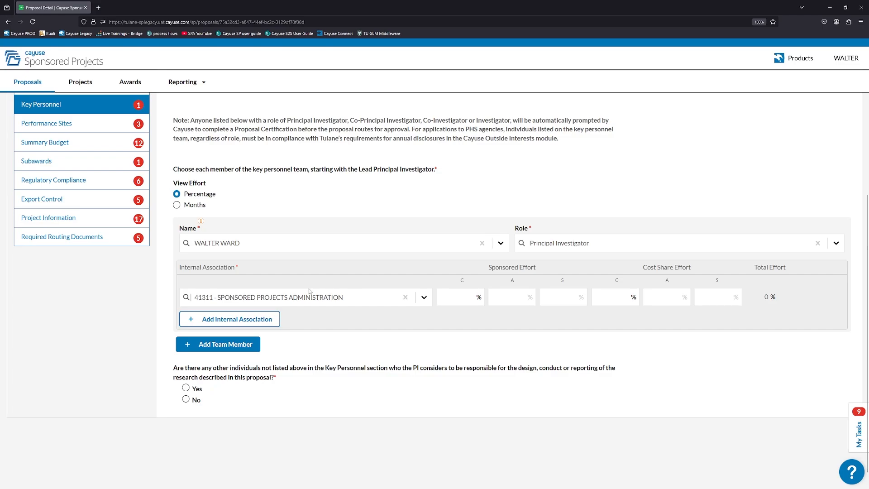
- Check the selected Principal Investigator's details in the Name options
click(500, 243)
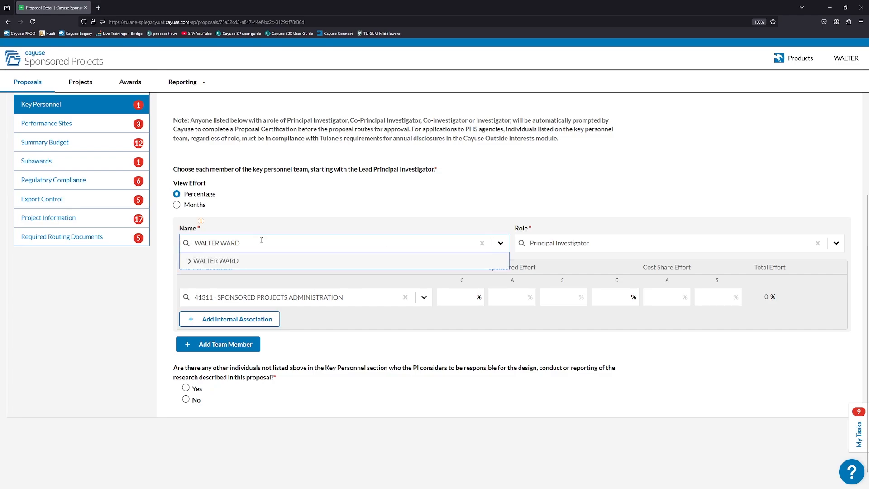
click(190, 262)
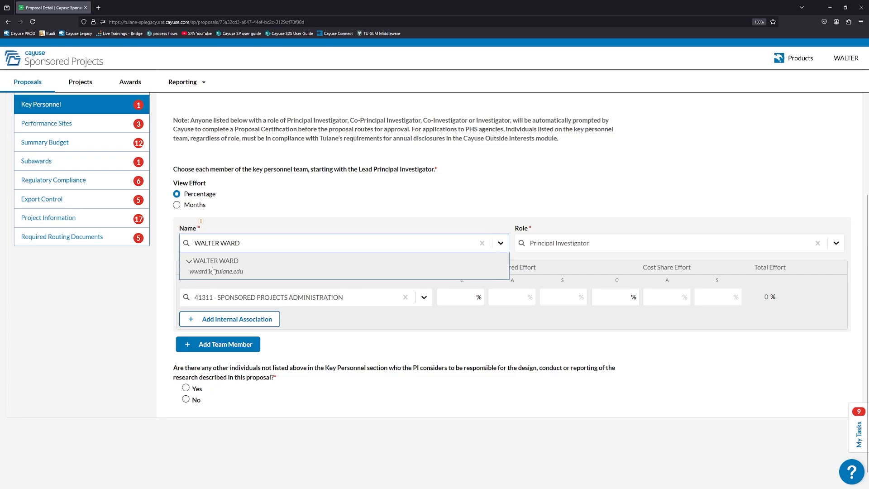
click(190, 261)
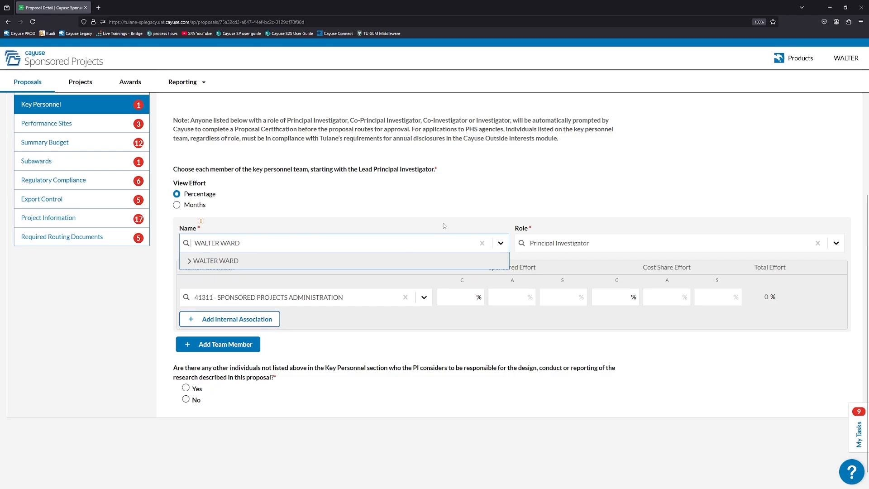
click(481, 226)
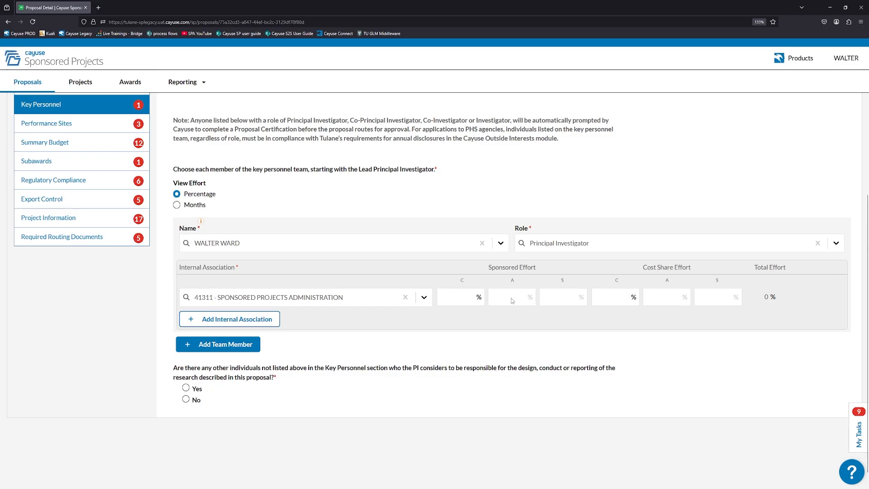
- Enter 10% calendar sponsored effort and answer No to other responsible individuals
click(461, 297)
text(10)
click(455, 268)
click(177, 204)
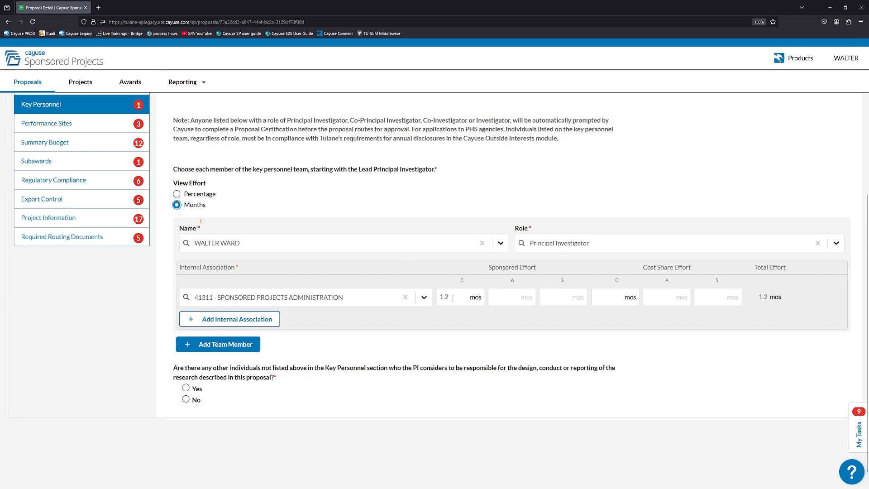
click(200, 195)
click(194, 204)
click(197, 195)
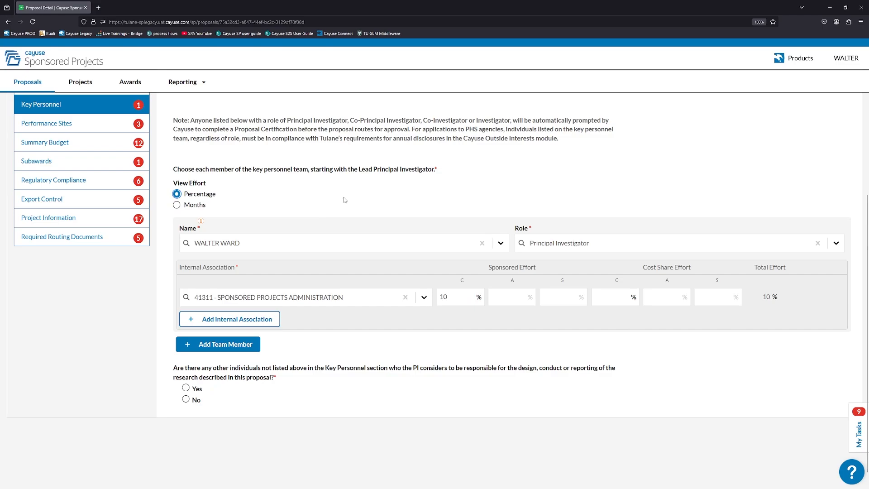
scroll(345, 200, up, 2)
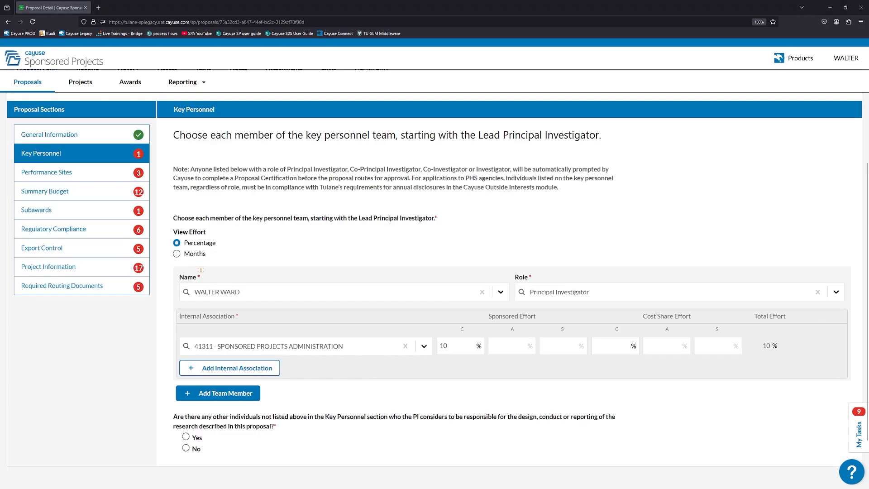
click(186, 447)
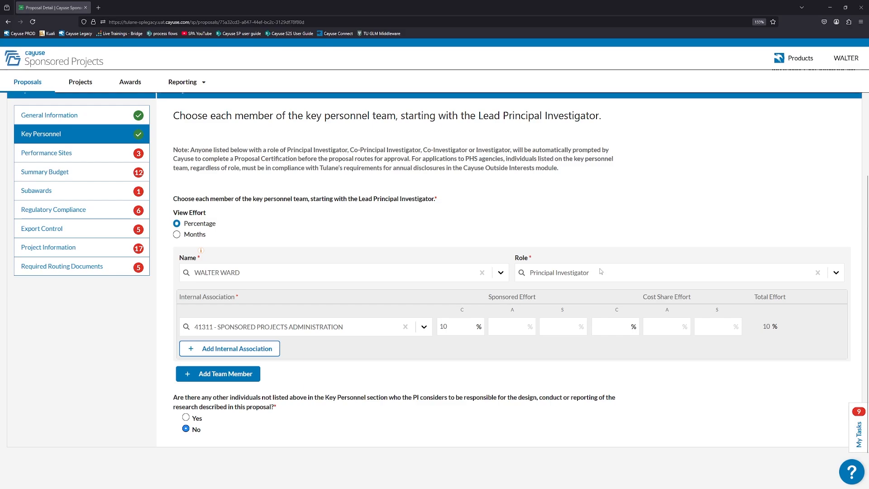
click(640, 272)
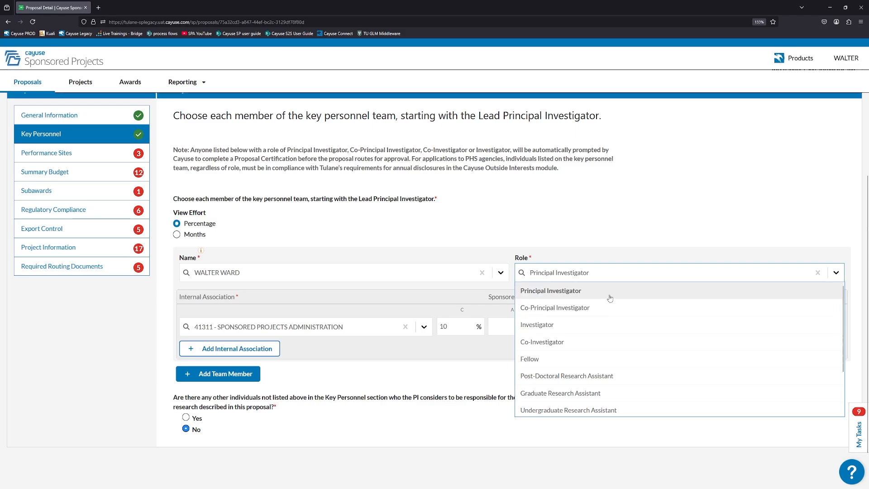
click(594, 290)
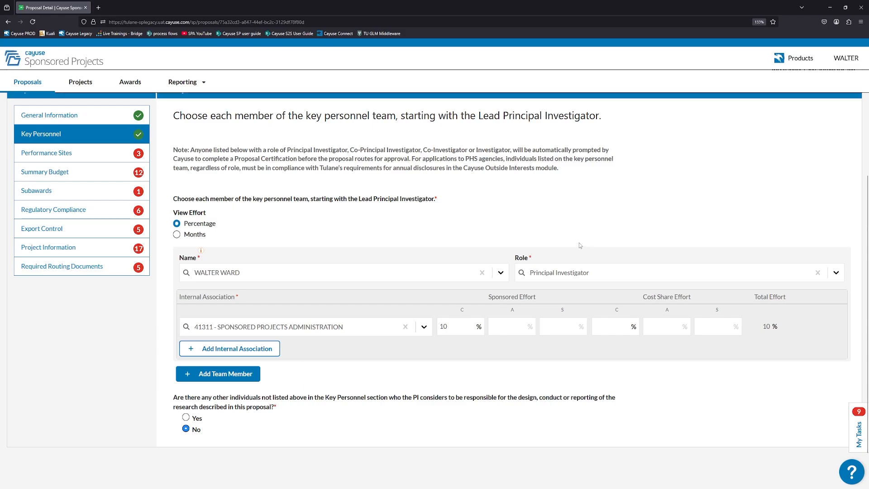
scroll(579, 239, down, 1)
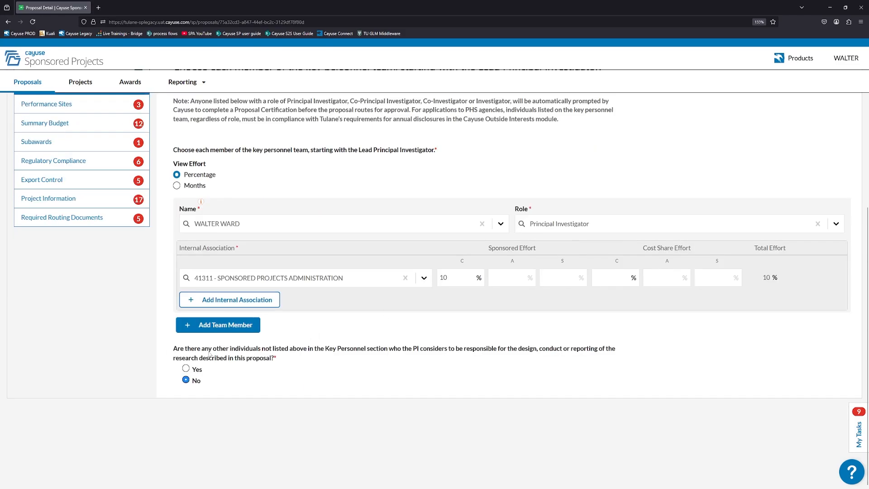
- Add a team member found by surname search and make them Co-Investigator
click(203, 330)
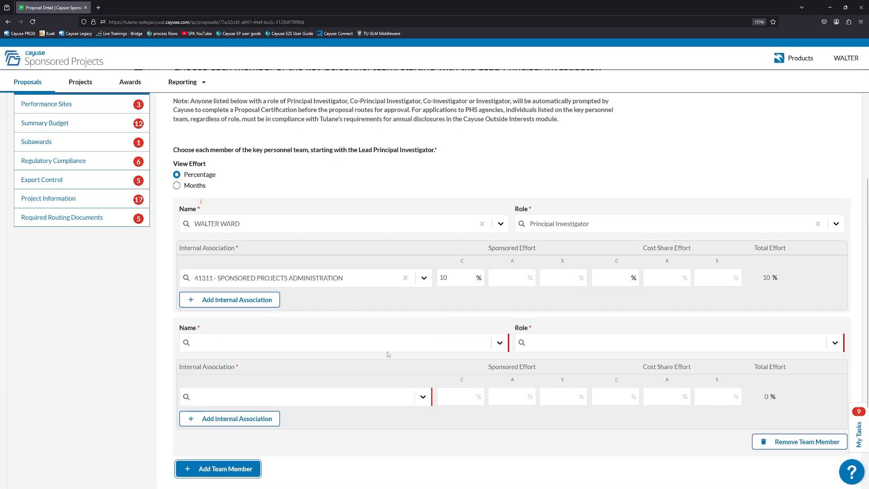
click(369, 344)
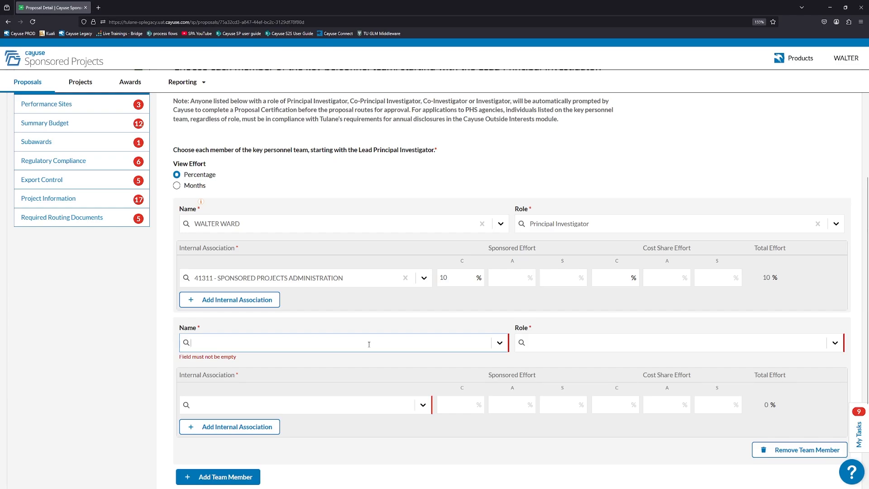
text(aubrey)
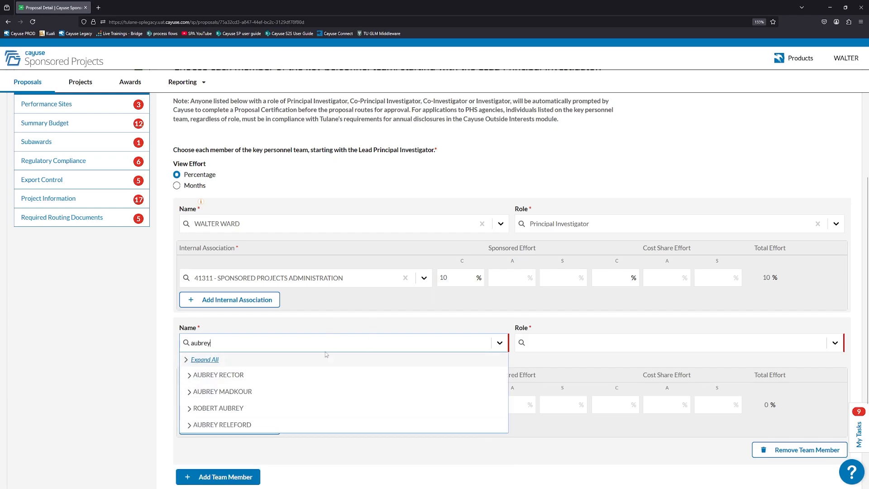
click(218, 408)
click(553, 342)
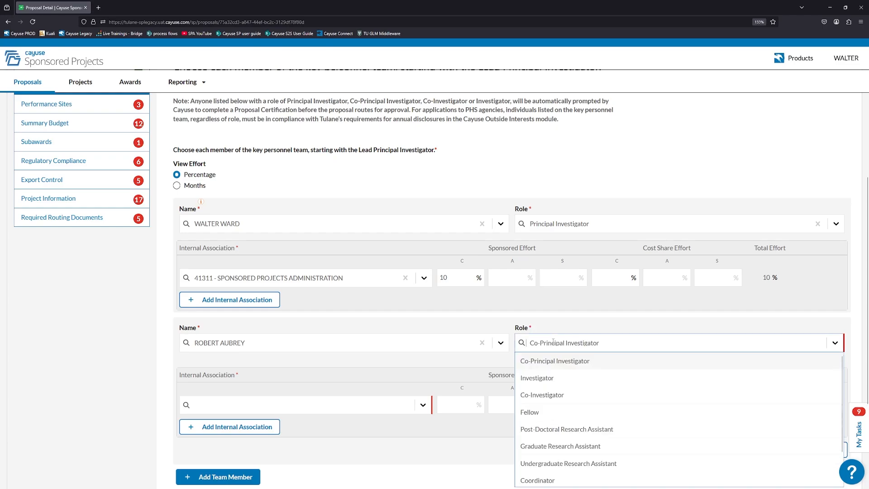
click(550, 395)
- Give the Co-Investigator the 41311 association and 5% sponsored effort, keeping the role
click(423, 397)
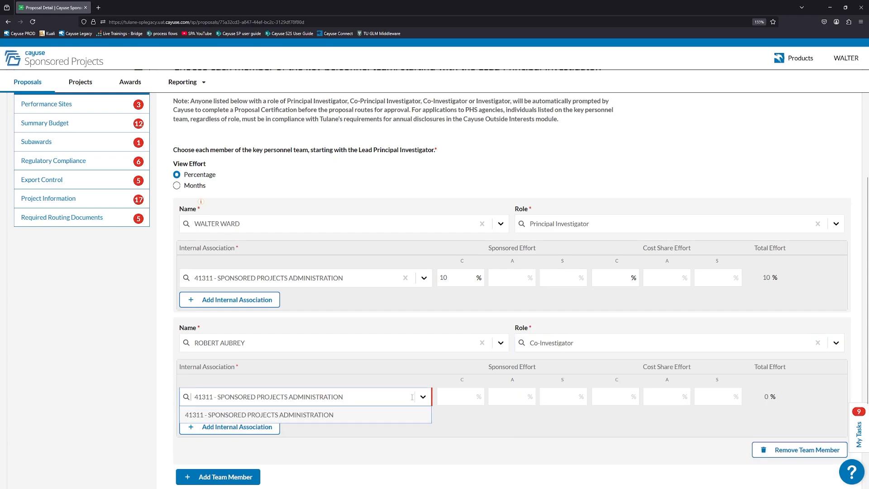
click(317, 415)
click(466, 396)
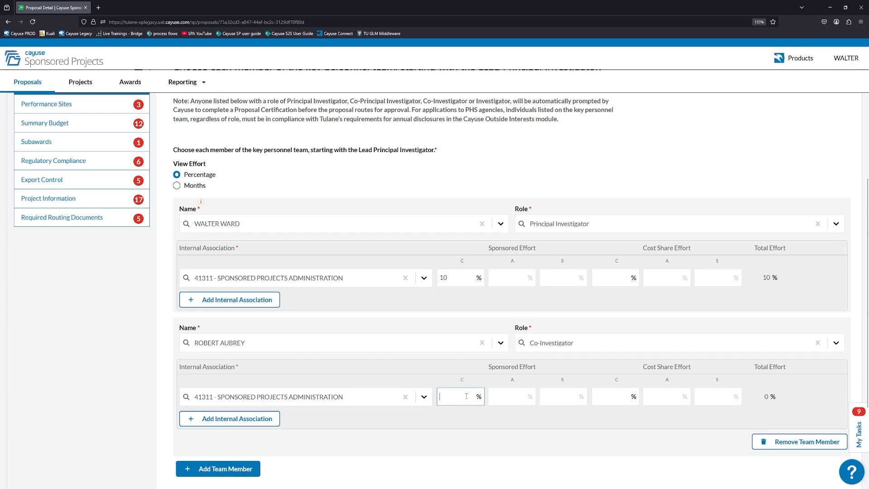
text(5)
scroll(428, 349, down, 2)
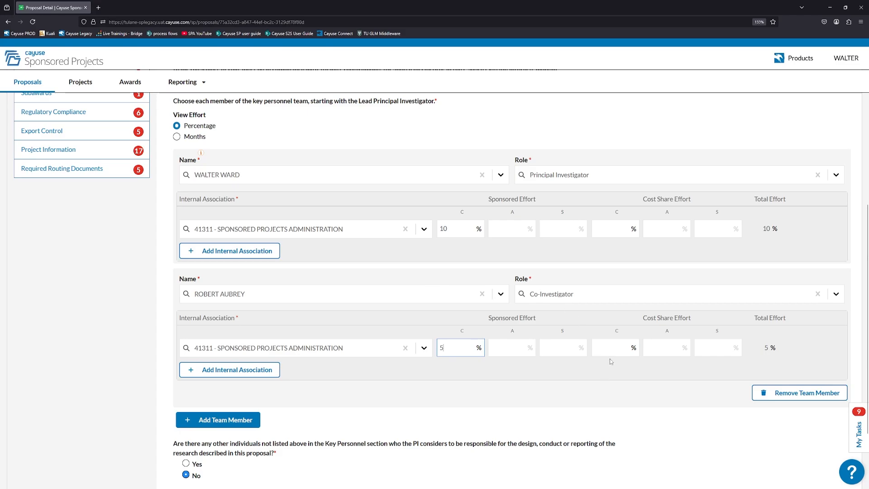
click(836, 295)
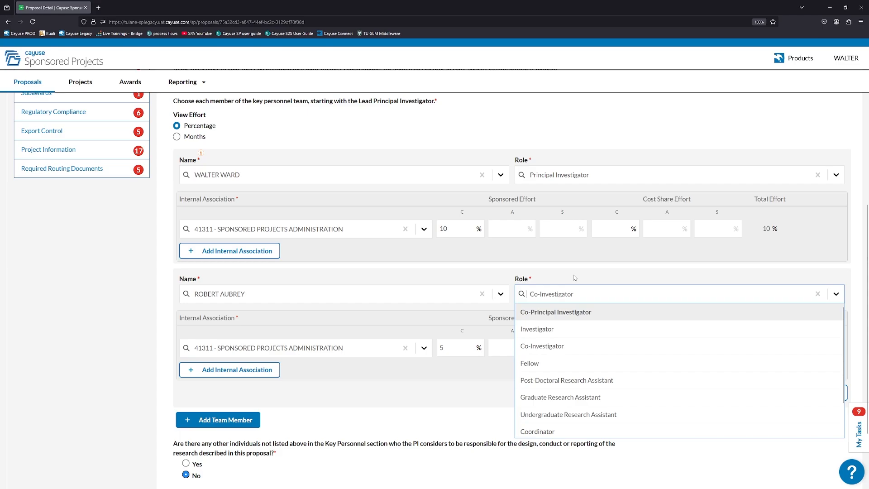
scroll(572, 398, down, 1)
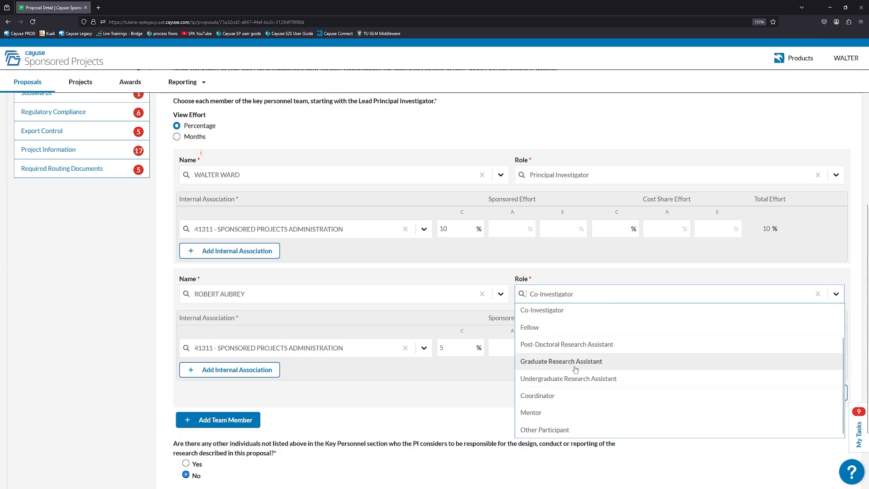
click(570, 273)
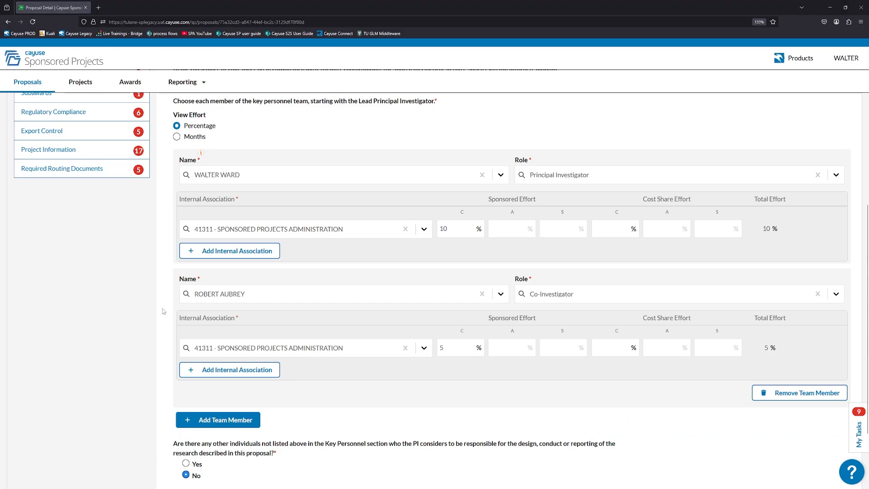
scroll(296, 292, down, 1)
scroll(295, 292, down, 1)
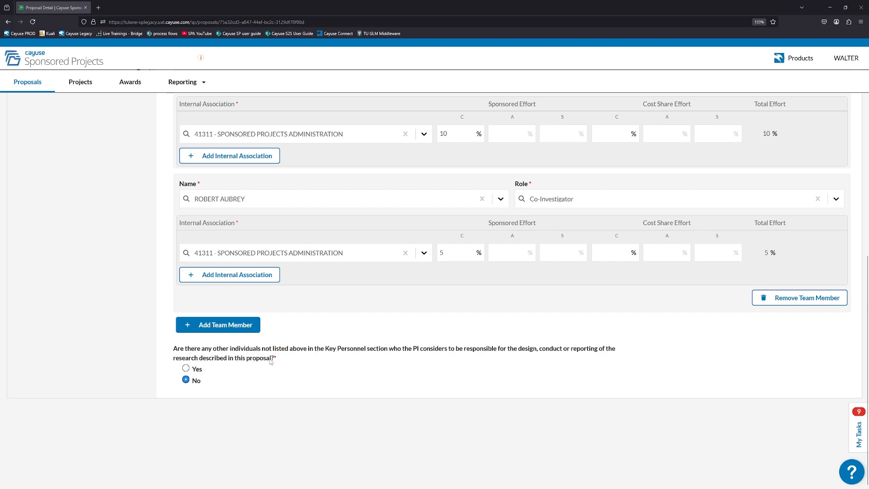
- Answer Yes to other responsible individuals and name one Harvard outside affiliate
click(186, 371)
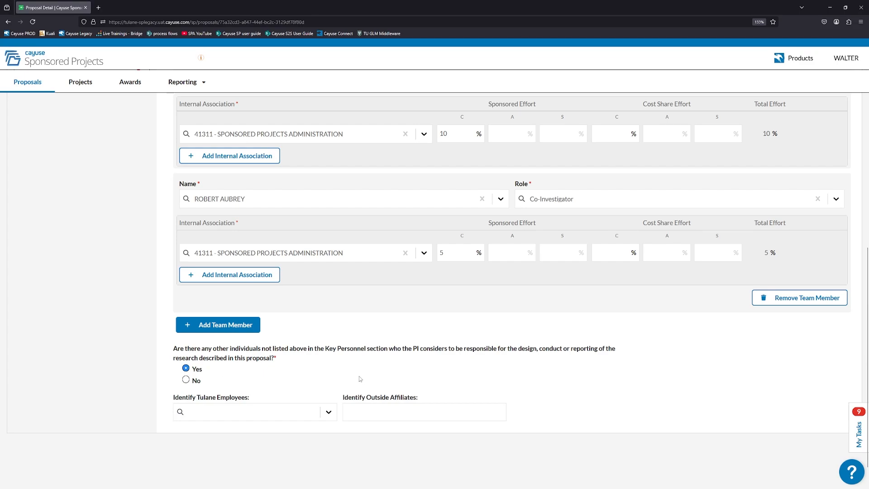
click(279, 411)
text(kozar)
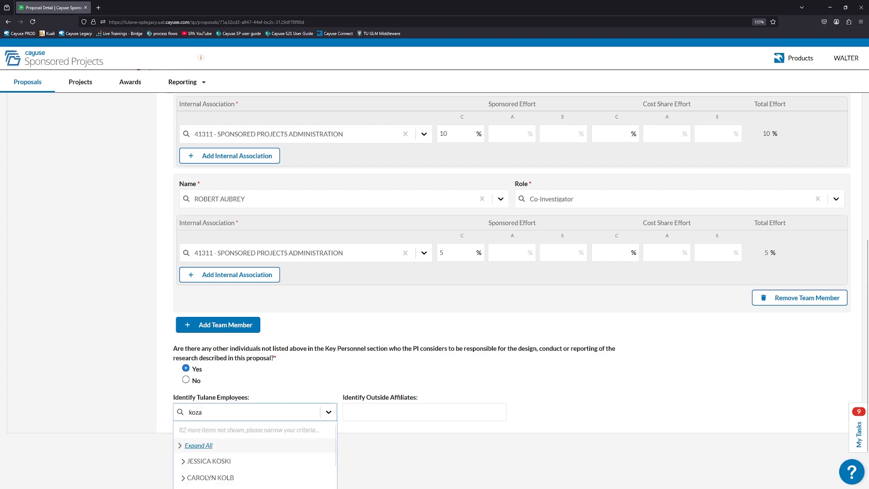
click(276, 392)
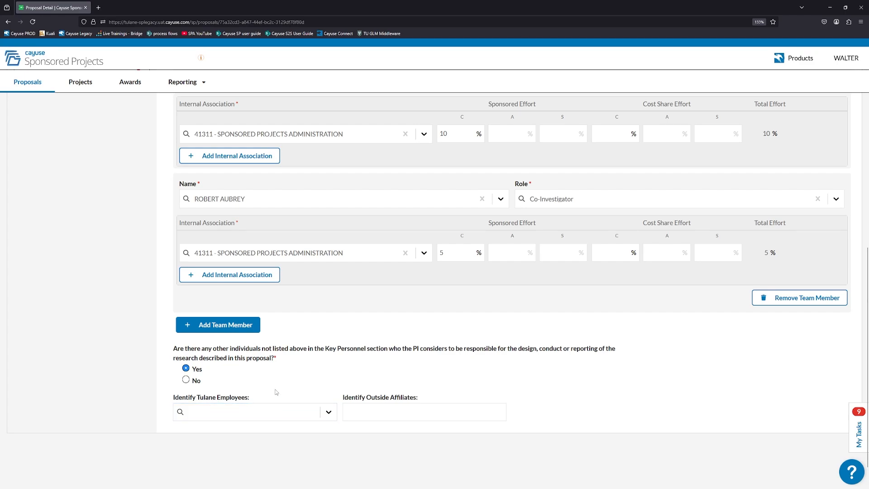
click(387, 409)
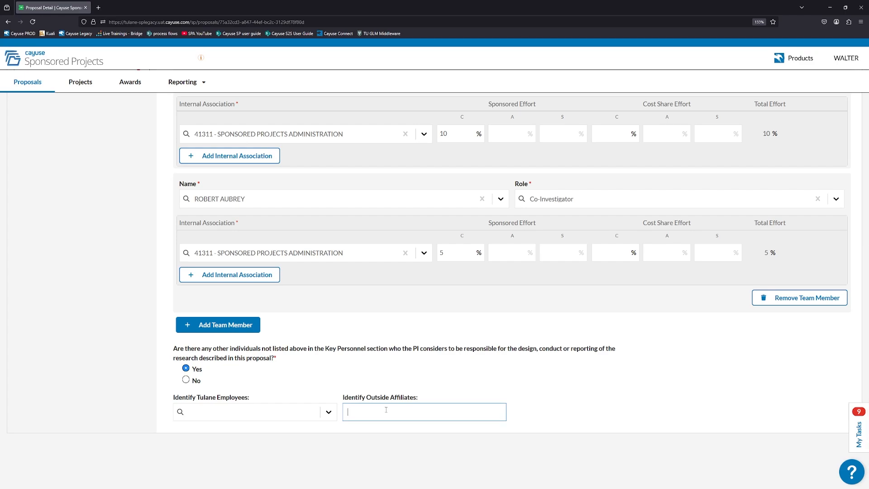
text(hn Smith - Harvcard)
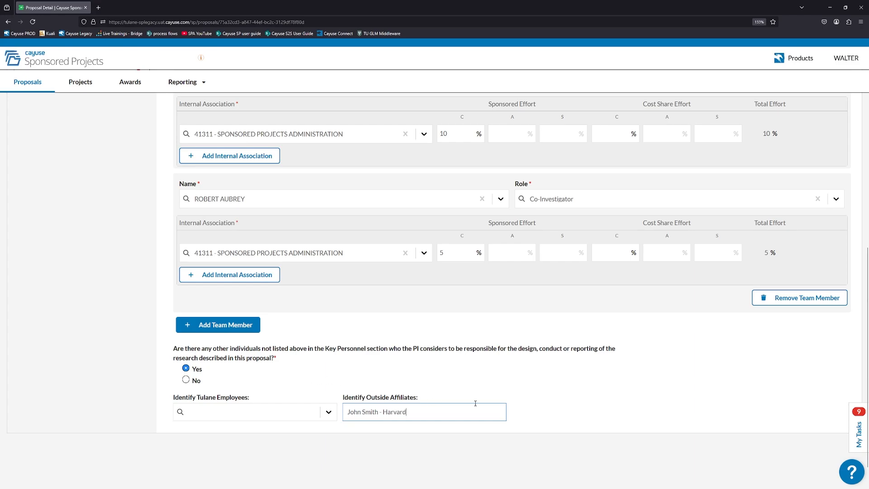
scroll(407, 384, up, 5)
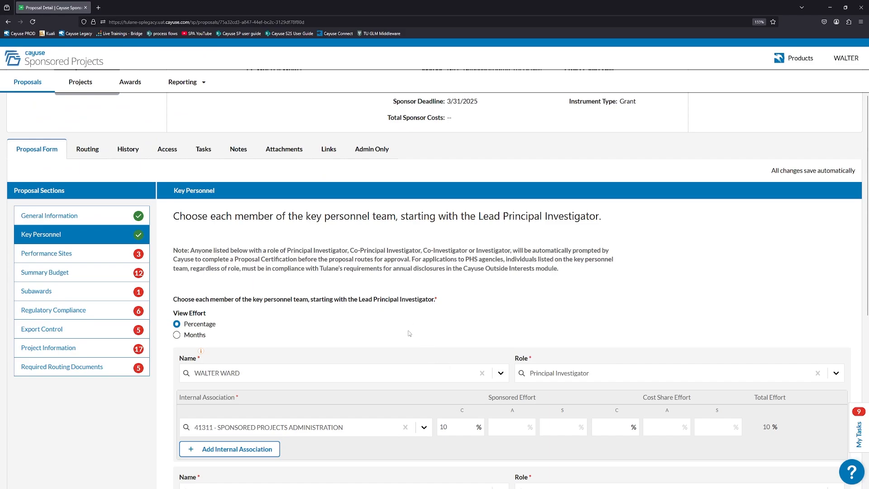
mouse_move(142, 235)
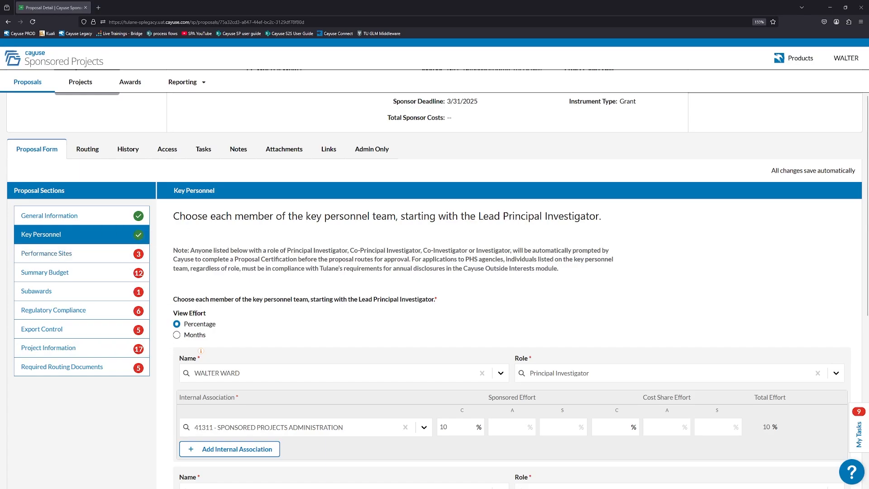
click(168, 149)
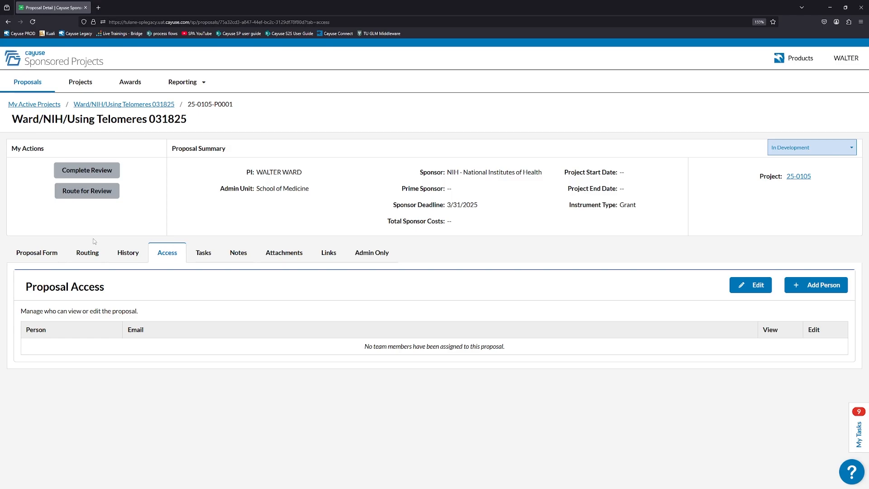
click(45, 255)
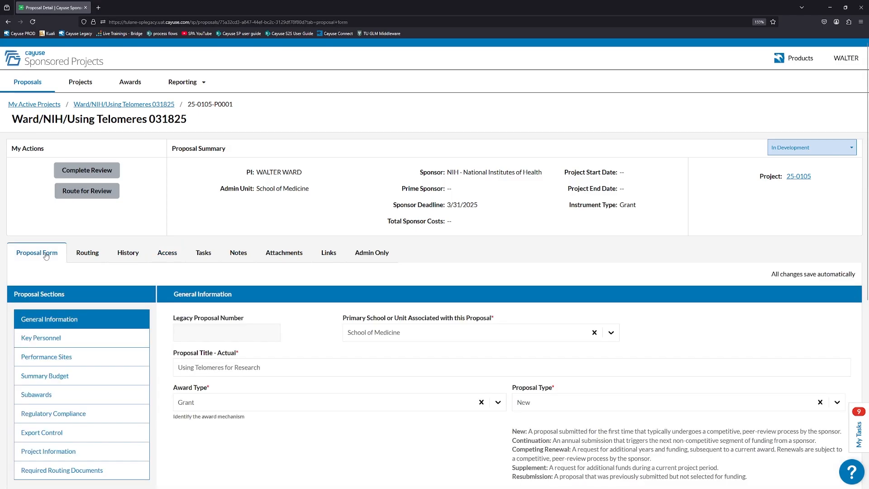
click(71, 337)
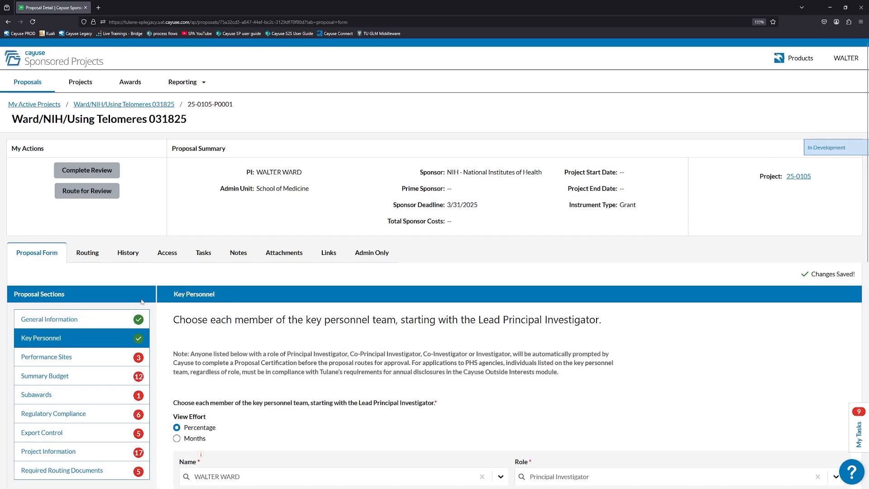
scroll(272, 331, down, 4)
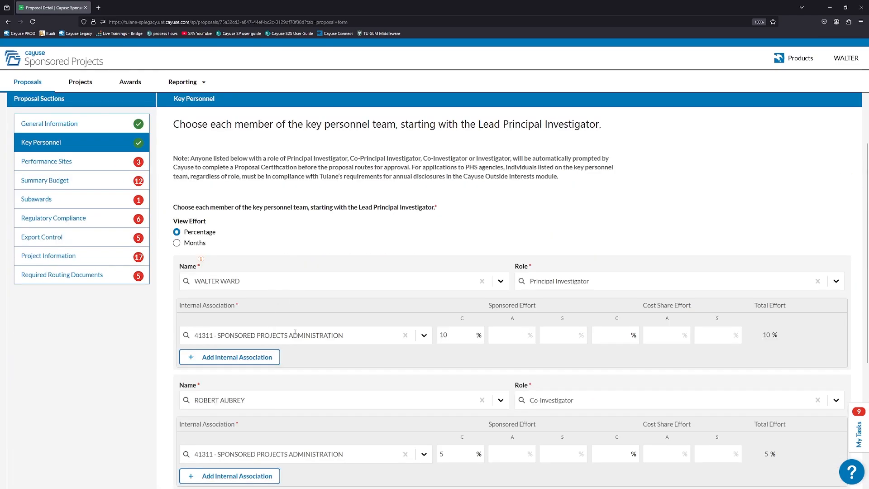
scroll(294, 288, down, 2)
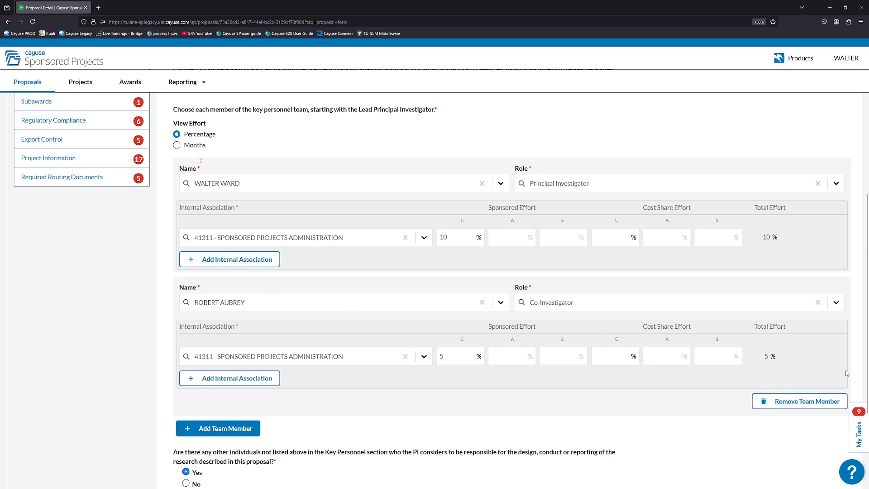
- Remove the co-investigator from Key Personnel and view the proposal's Access list
click(807, 401)
click(500, 286)
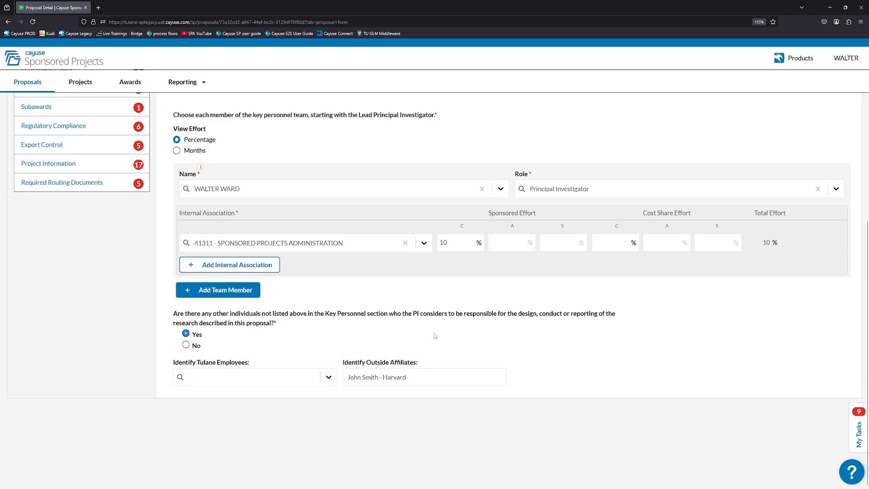
scroll(371, 330, down, 1)
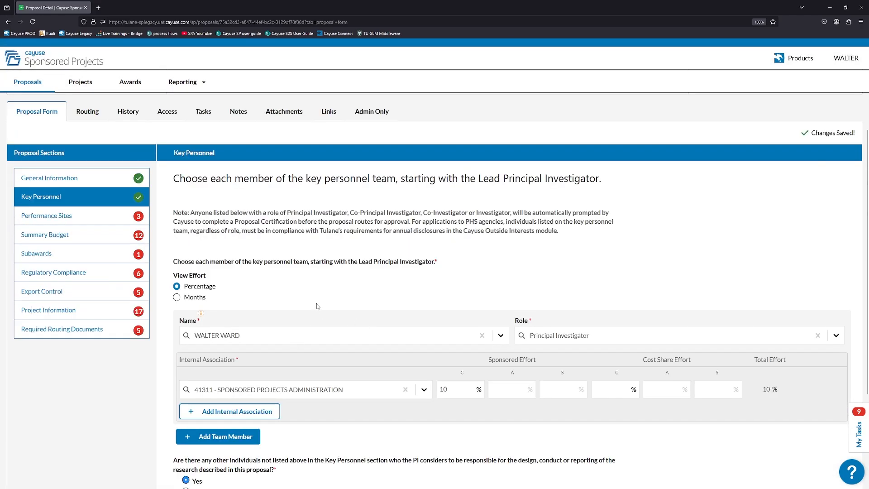
scroll(317, 303, up, 1)
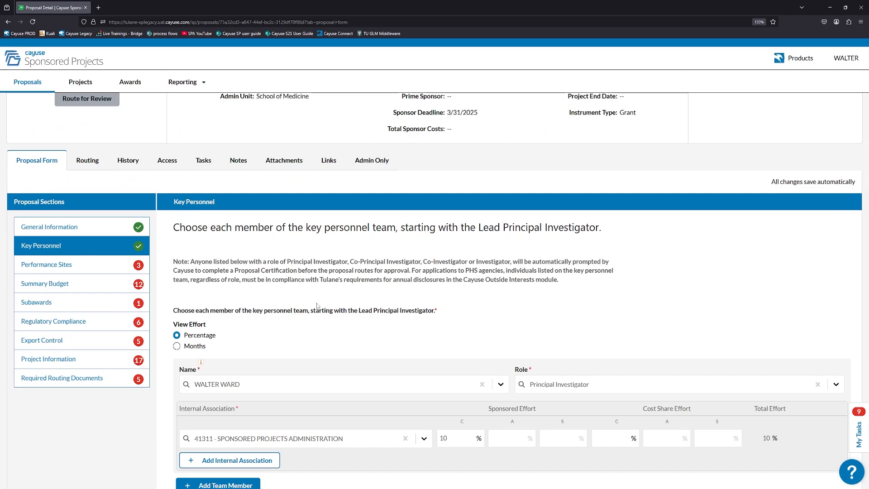
click(164, 163)
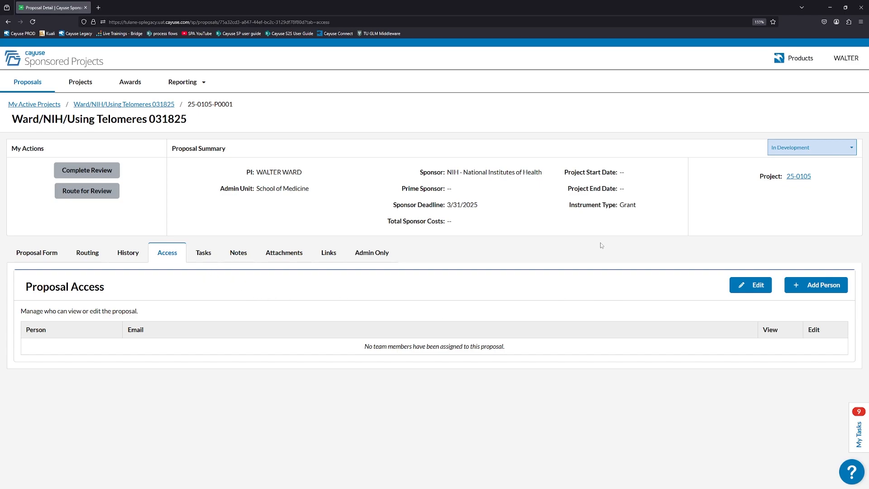
- Grant a member, found by surname search, view and edit access, then show the proposal's Tasks
click(799, 288)
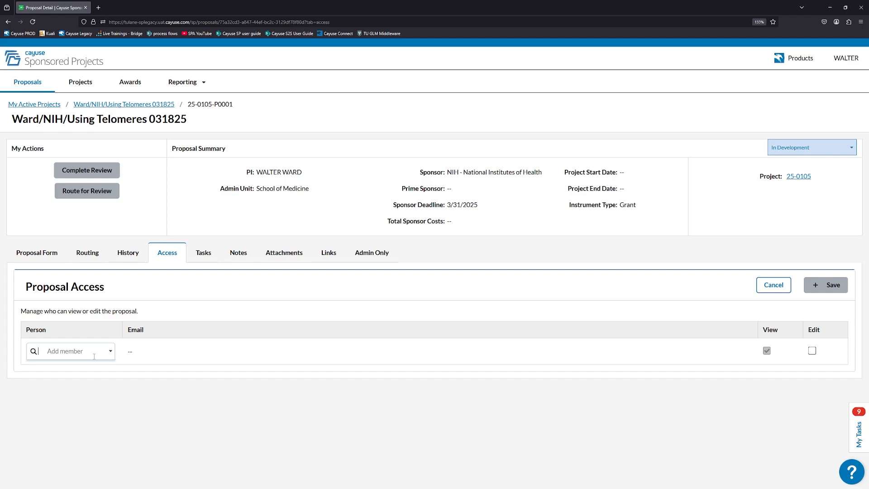
text(kozar)
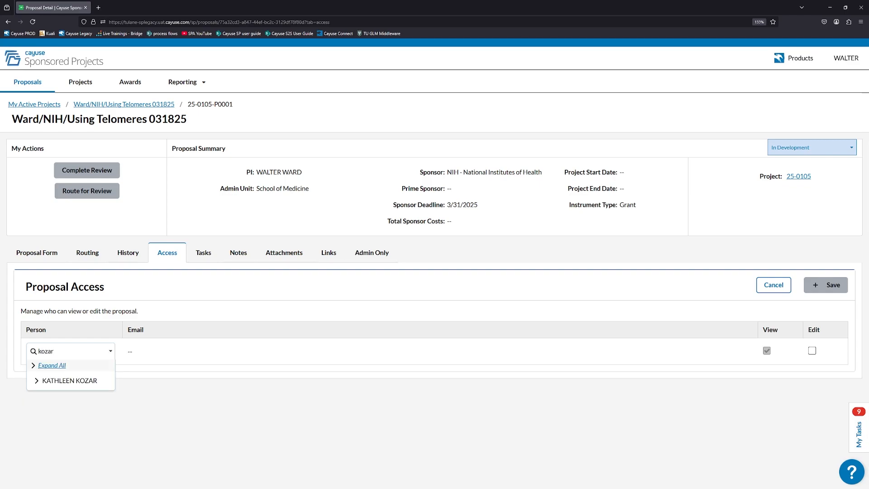
click(74, 381)
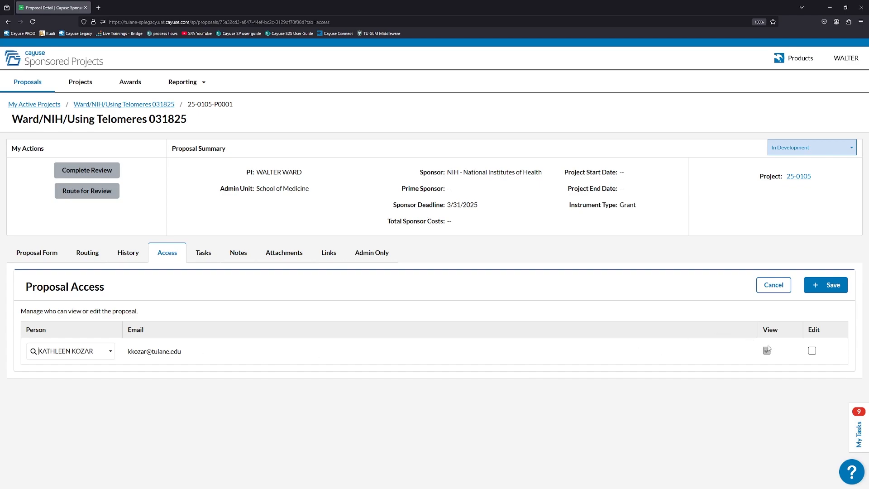
click(812, 351)
click(823, 285)
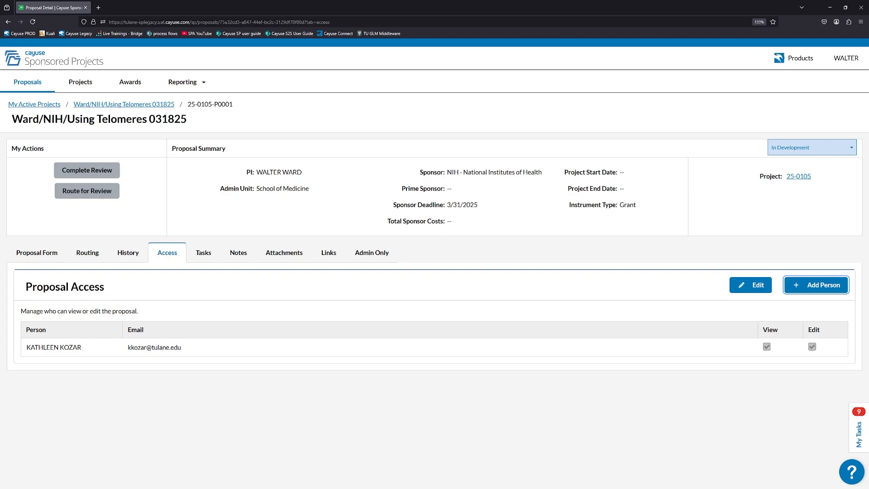
click(203, 259)
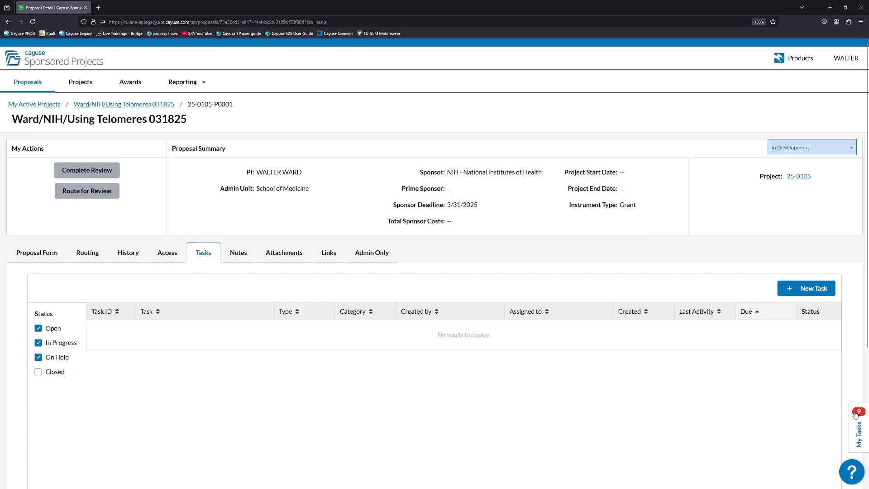
click(857, 430)
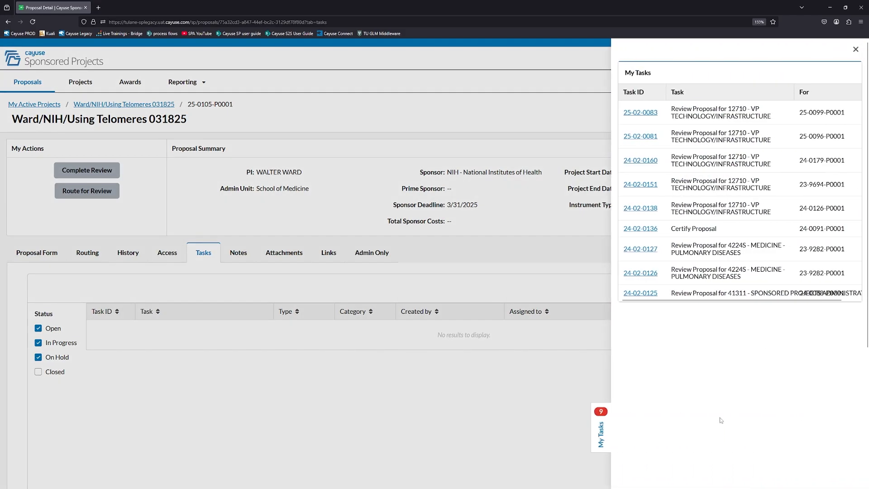
click(602, 427)
click(858, 425)
click(603, 419)
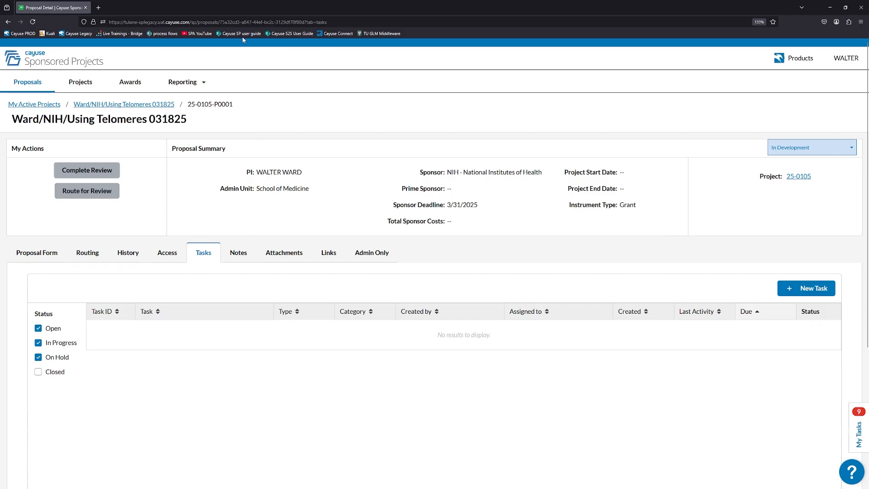
click(230, 22)
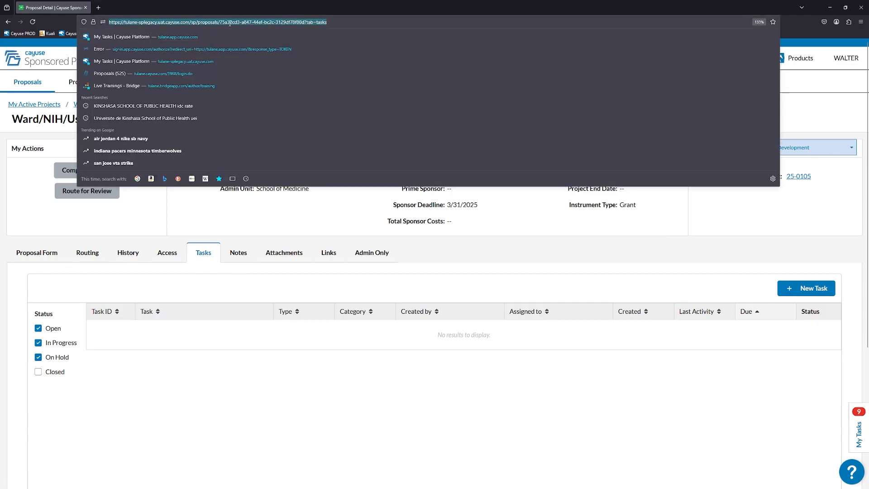
right_click(230, 22)
click(249, 61)
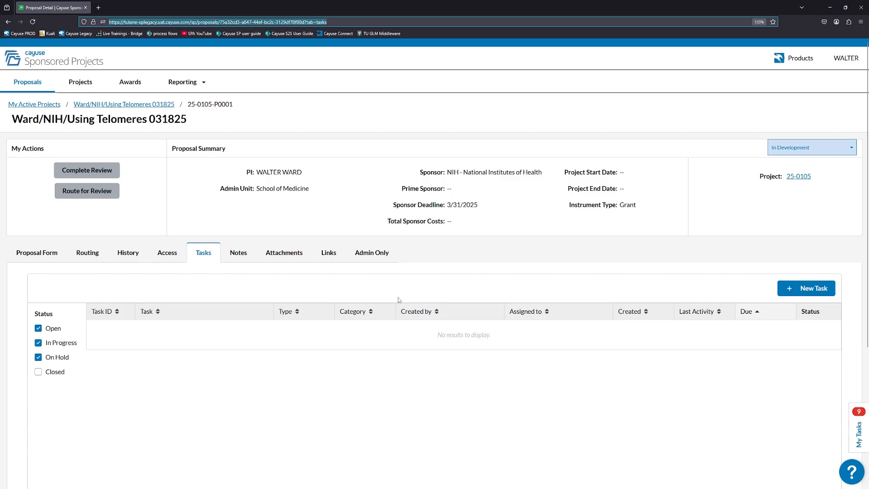
scroll(90, 344, down, 1)
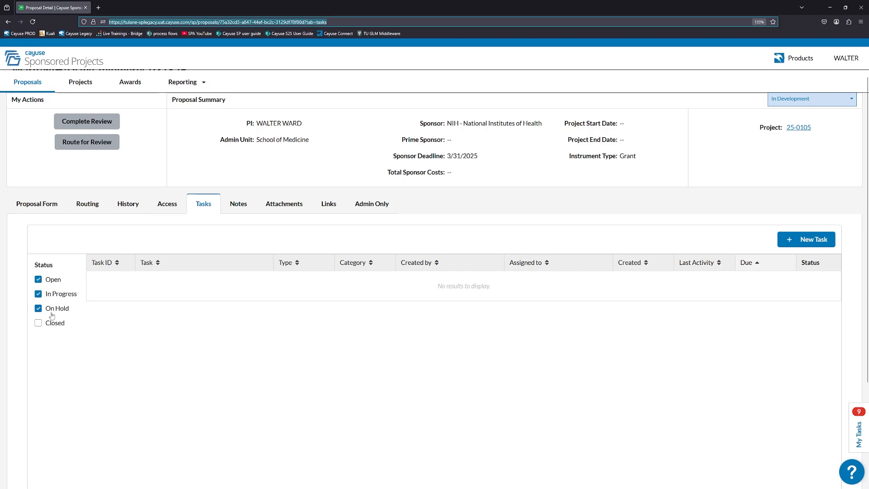
click(38, 324)
click(39, 323)
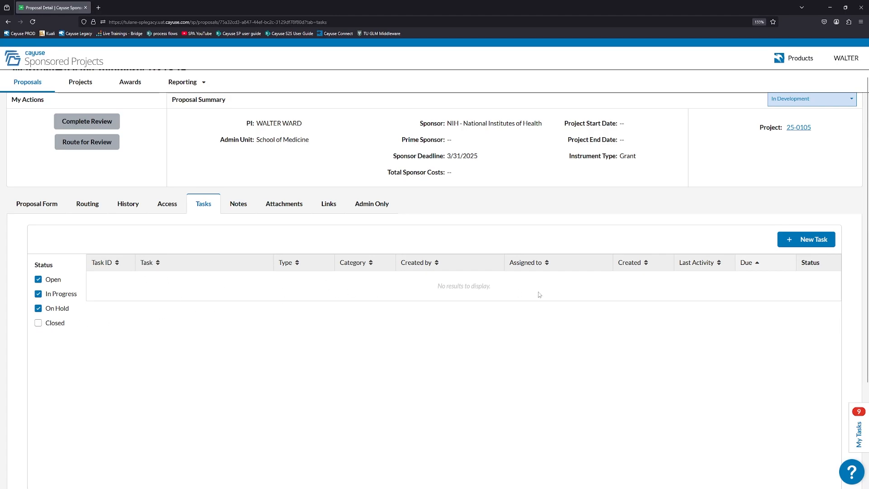
scroll(648, 317, up, 2)
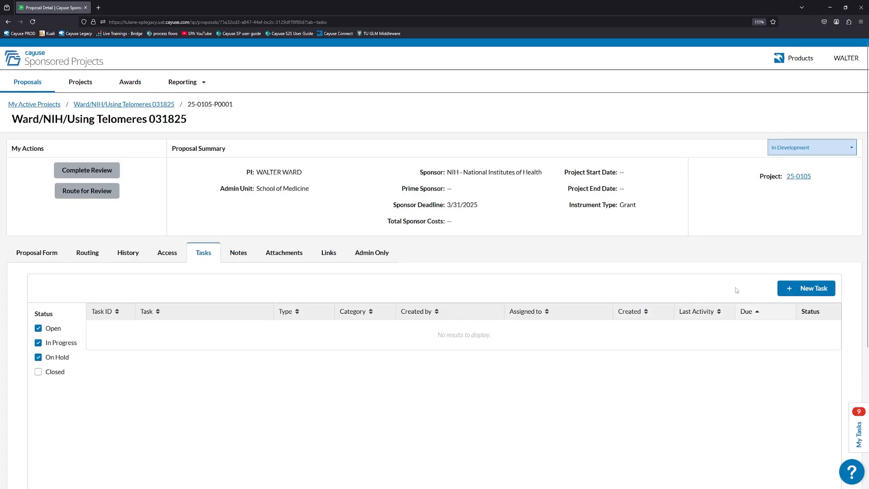
- Start a new proposal task named 'check out budget', leaving Category unset
click(797, 289)
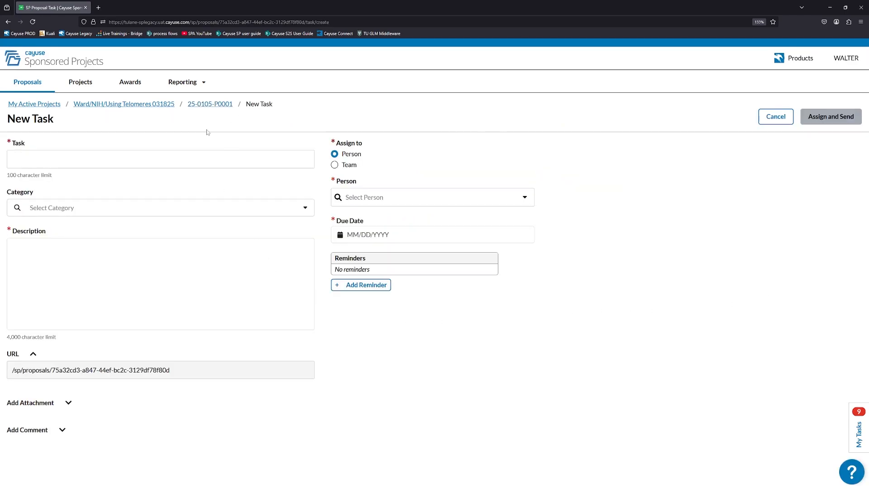
click(101, 157)
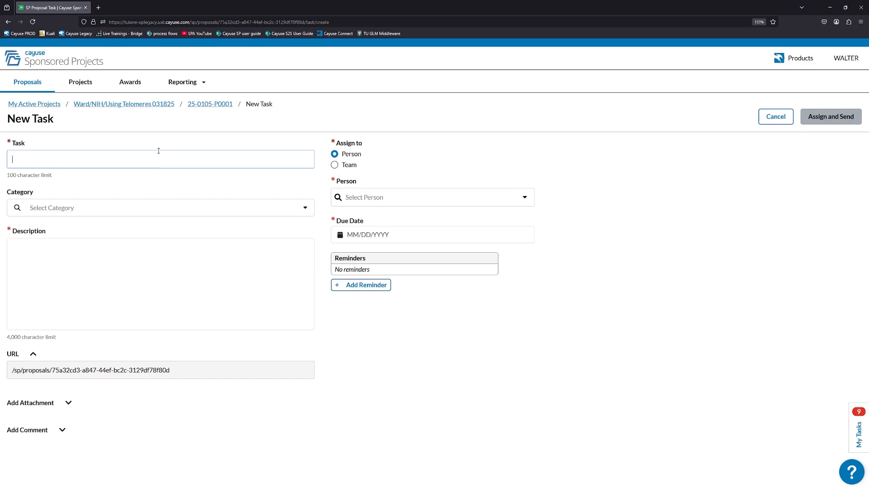
text(check out budget)
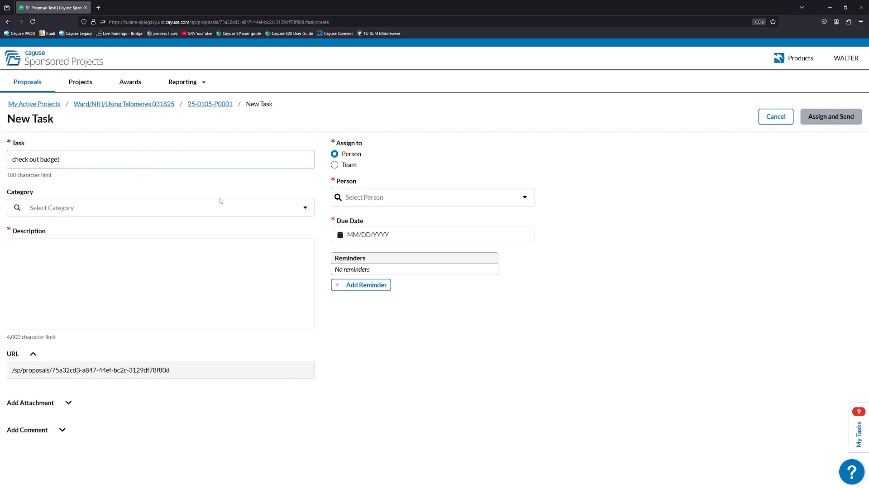
click(303, 211)
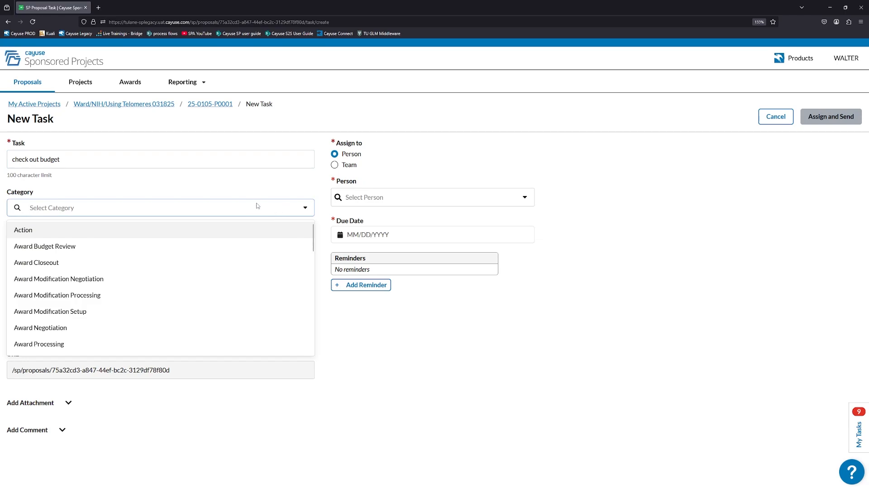
click(257, 185)
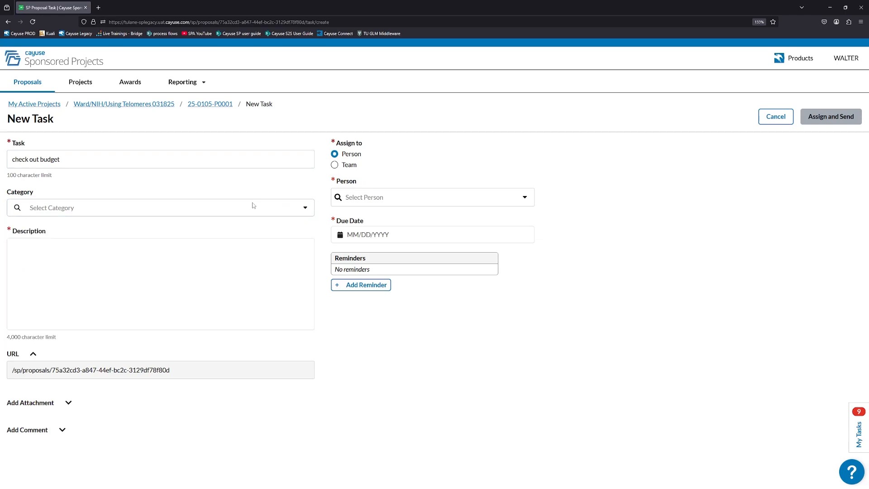
- Assign the task to a single person found by surname search
click(335, 165)
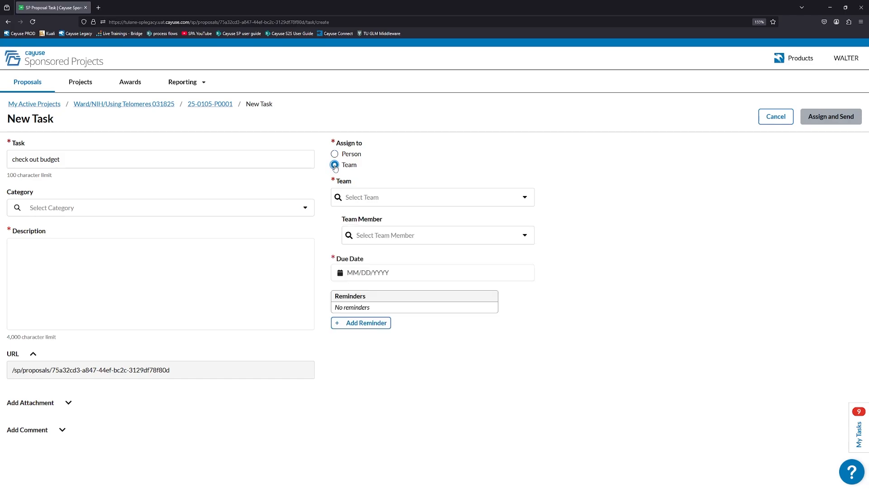
click(334, 154)
click(335, 165)
click(334, 154)
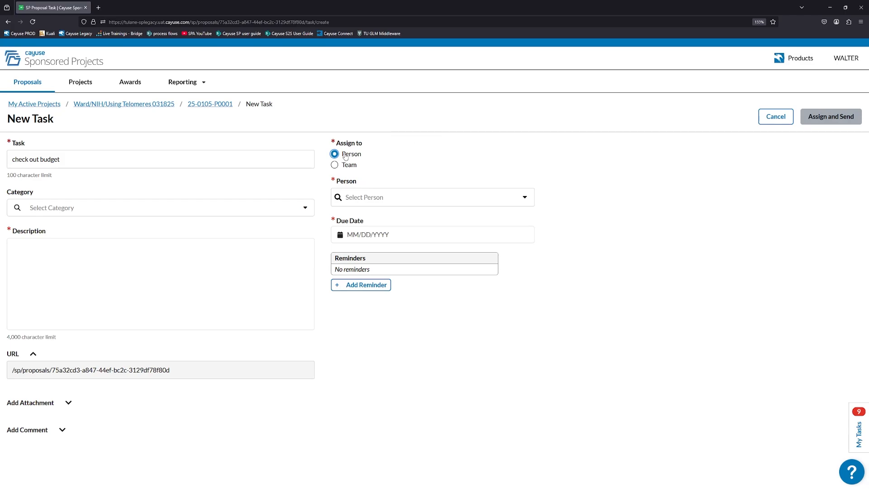
click(372, 196)
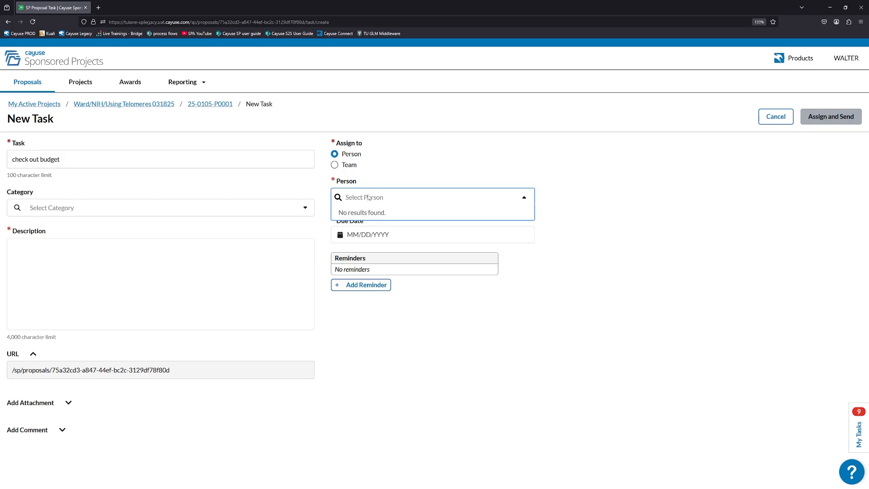
text(kozar)
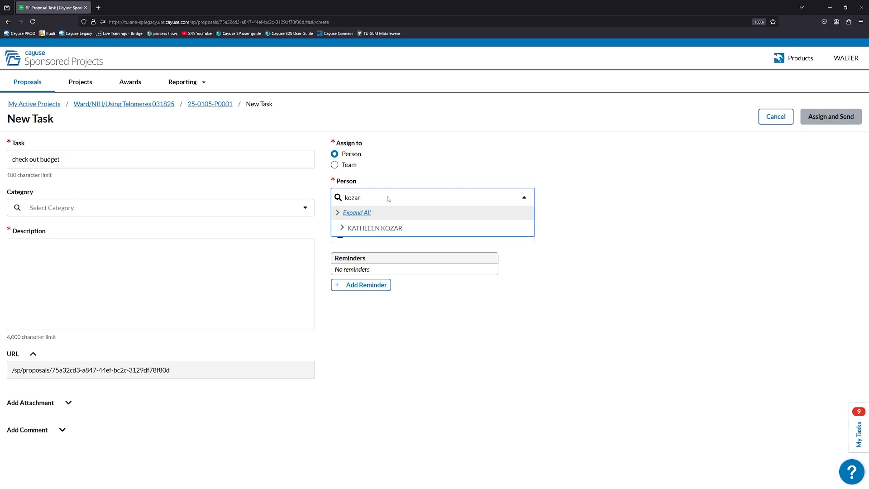
click(393, 228)
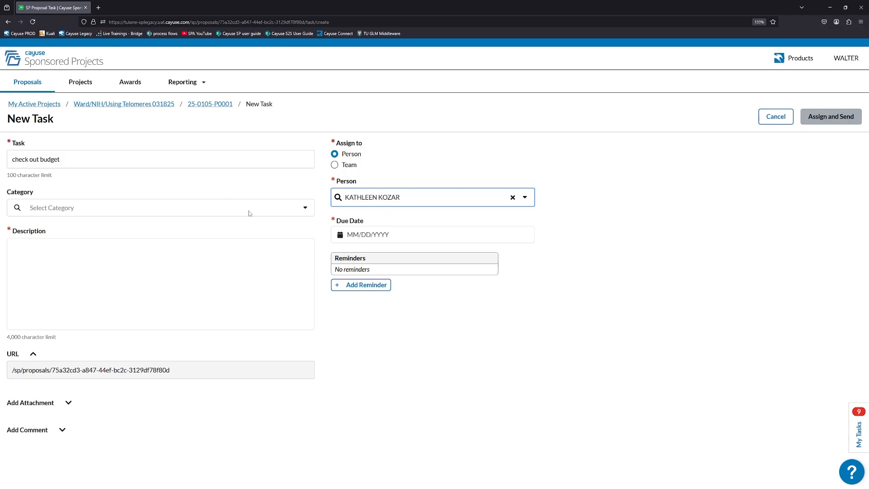
- Set due date 3/21/2025, description 'please review budget', and a reminder 1 day before
click(420, 235)
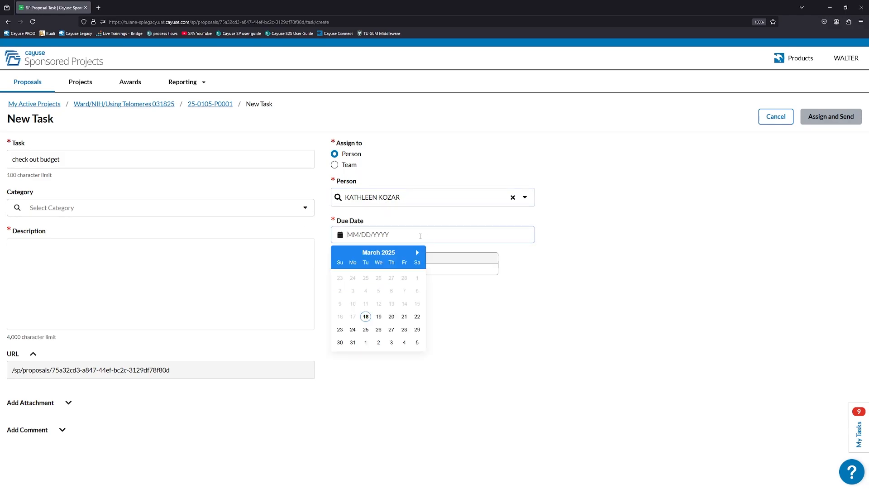
click(404, 317)
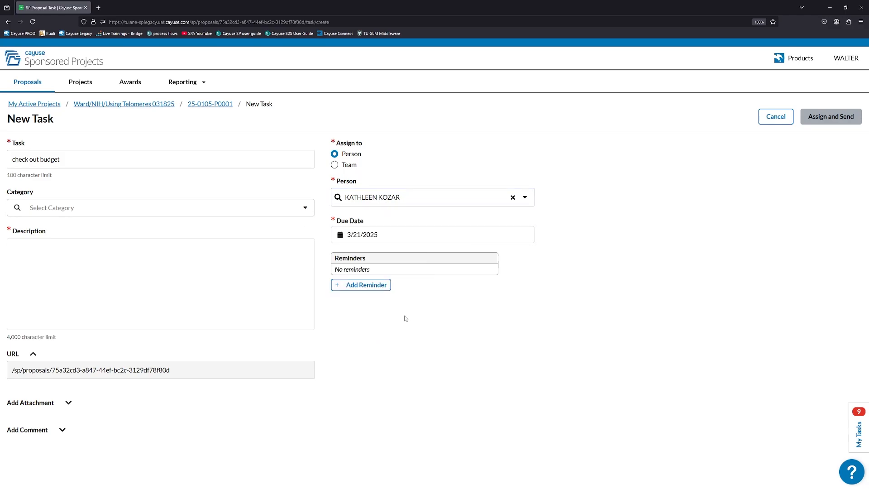
click(74, 255)
text(pl)
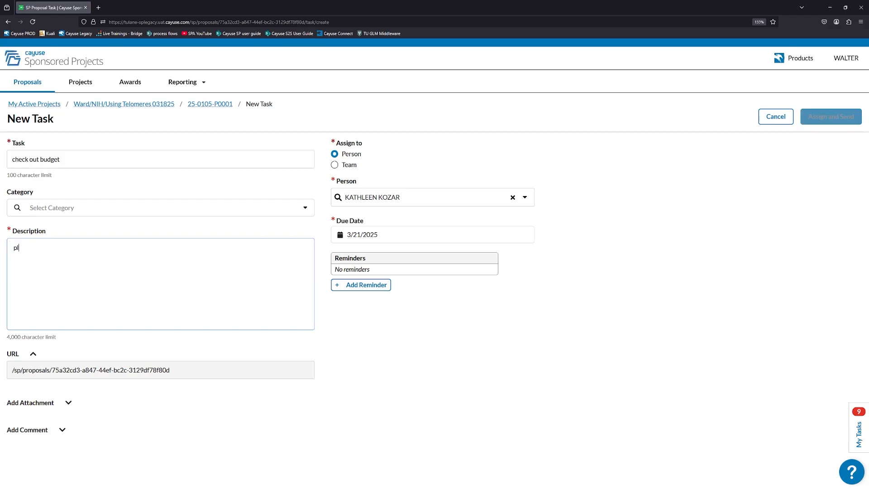
text(ease review bu)
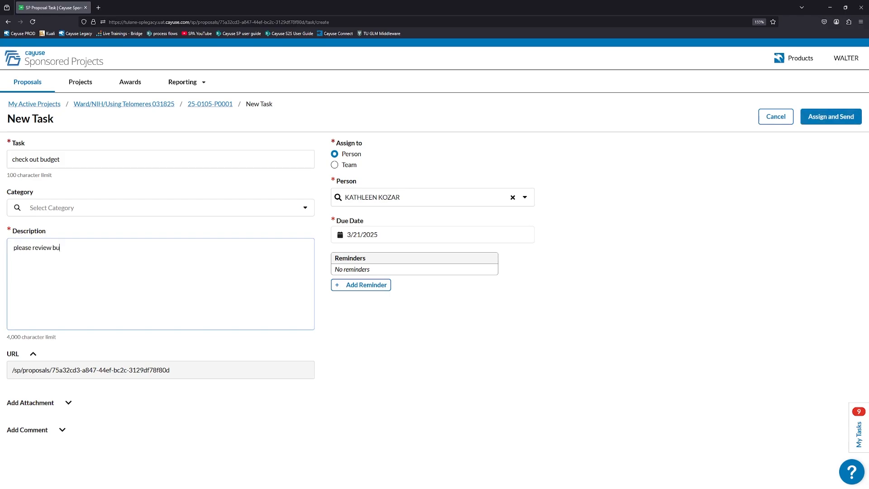
text(dget)
click(355, 286)
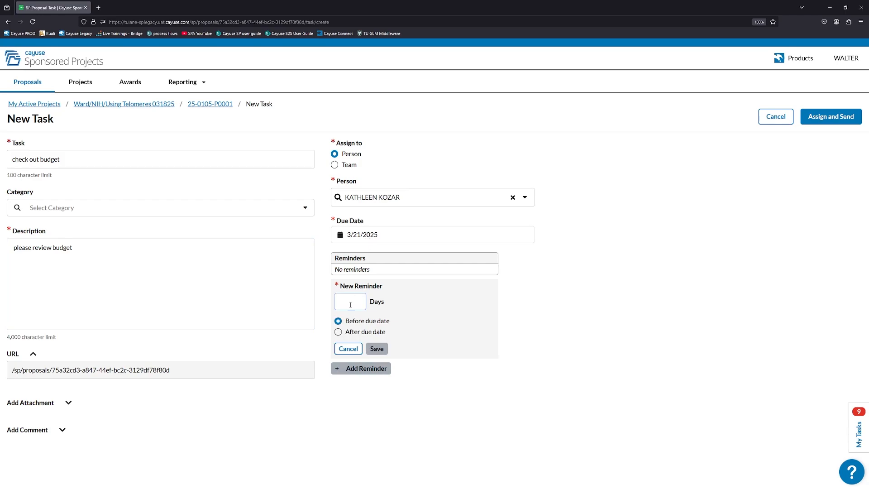
text(1)
click(377, 349)
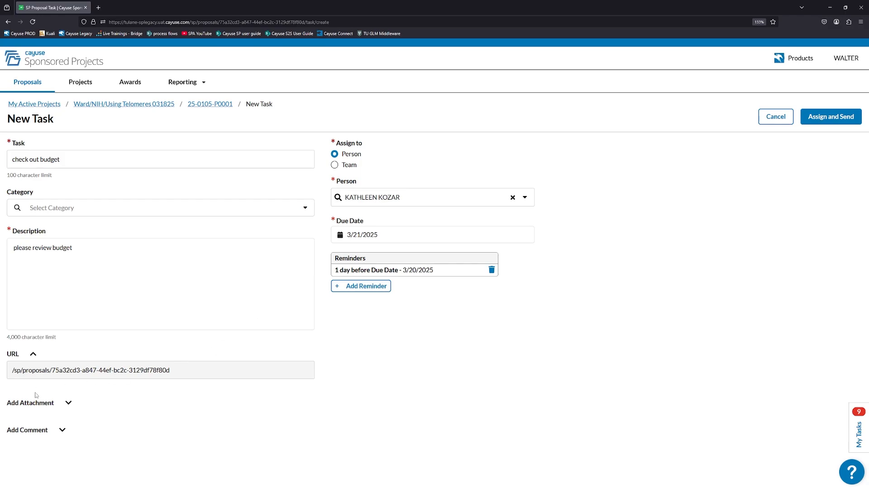
- Review the attachment and comment areas, then assign and send the task
click(68, 402)
scroll(299, 428, down, 1)
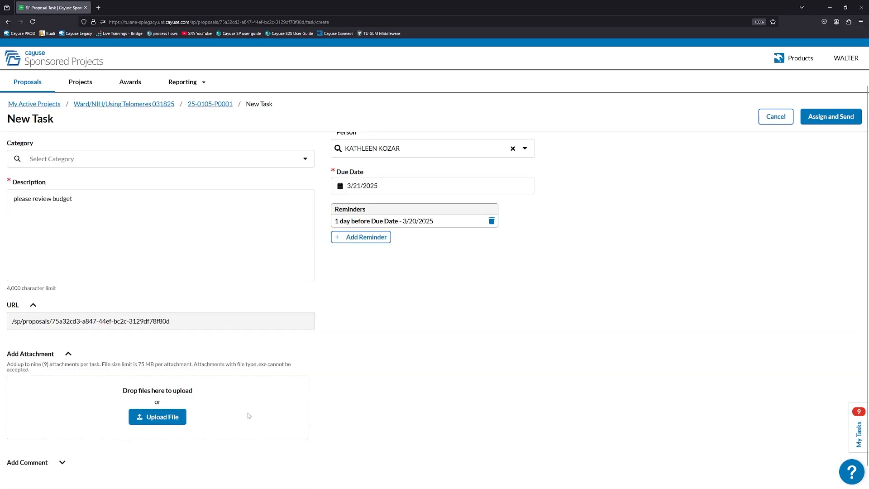
click(69, 356)
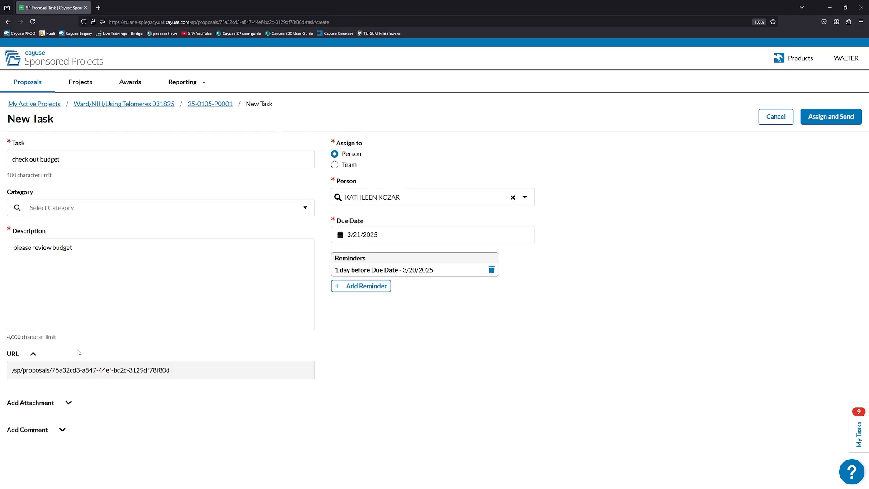
click(62, 433)
scroll(91, 408, down, 1)
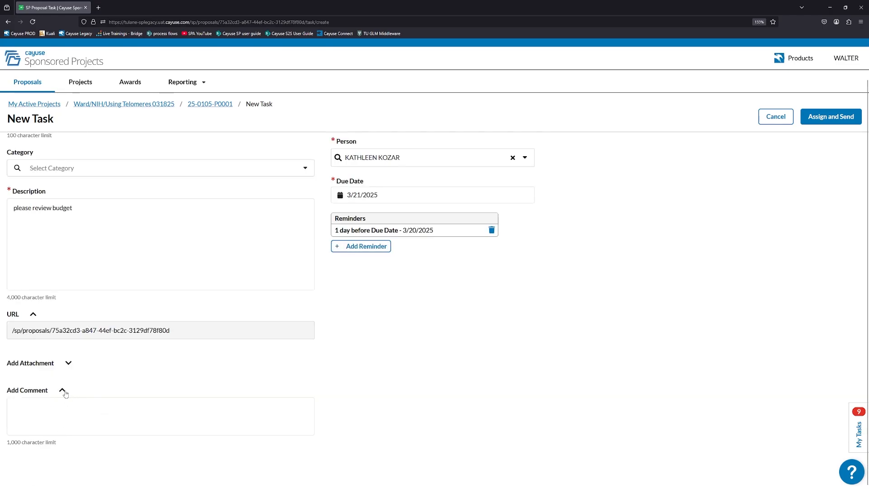
click(62, 390)
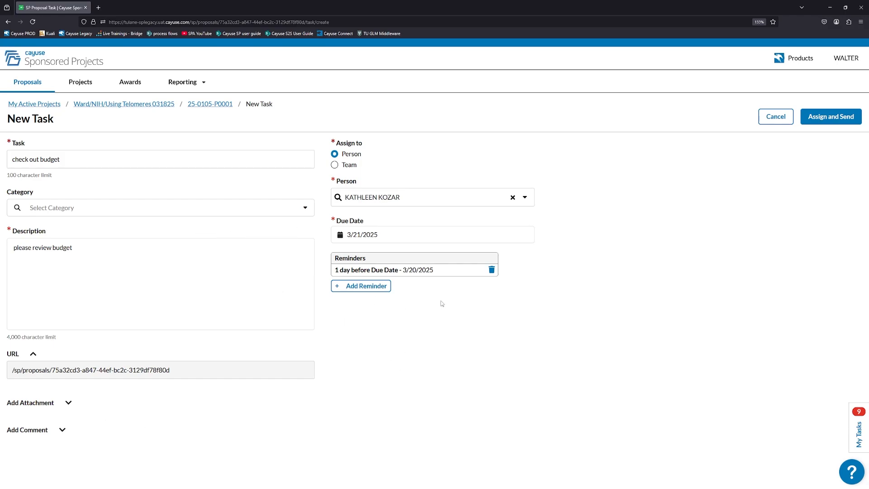
click(818, 119)
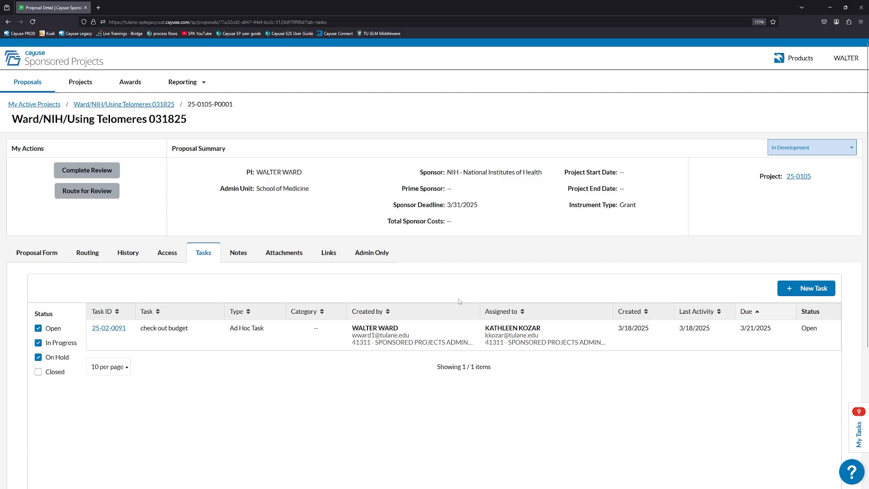
- Open task 25-02-0091 from the proposal's task list
click(49, 255)
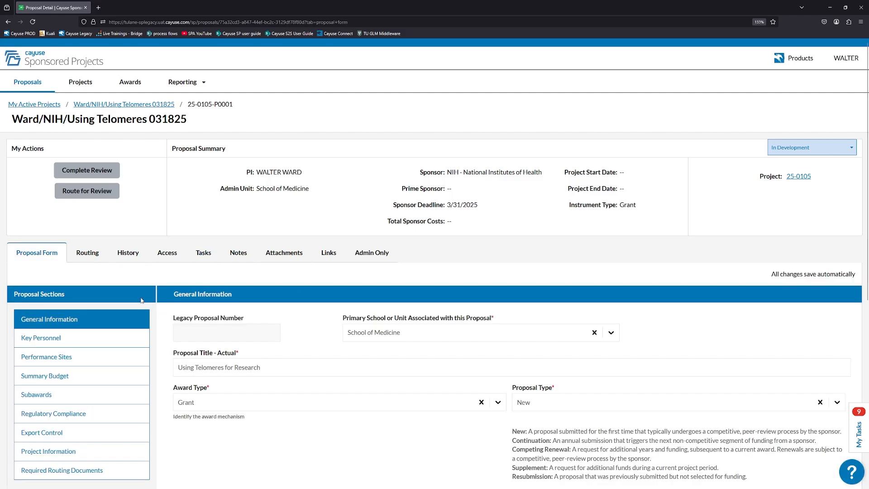
click(211, 253)
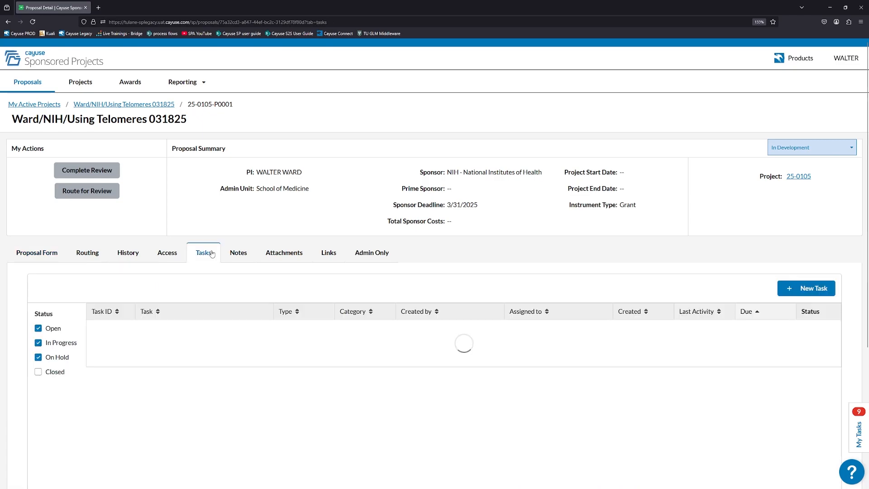
click(110, 328)
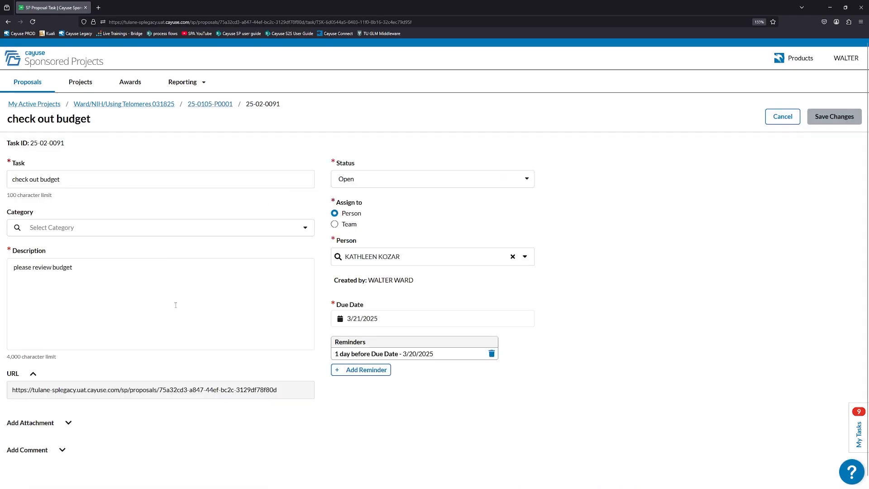
- Add the comment 'fixed!' to the task
click(62, 448)
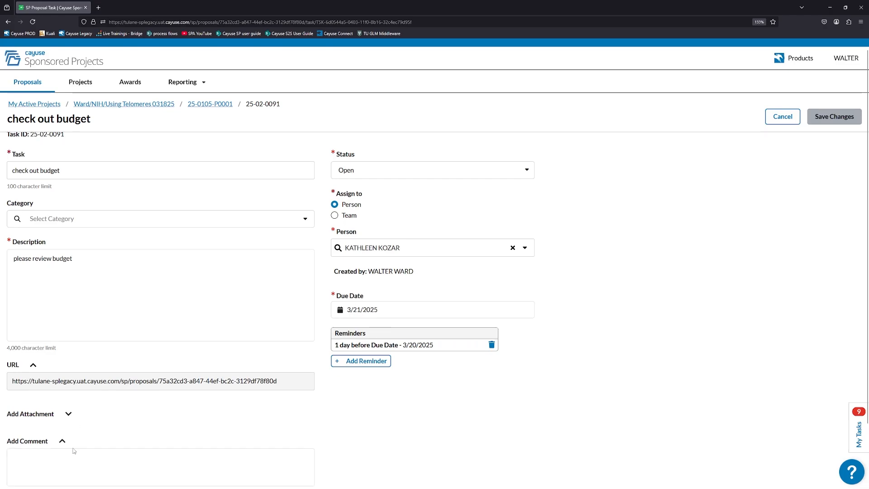
scroll(83, 411, down, 2)
click(83, 400)
text(id)
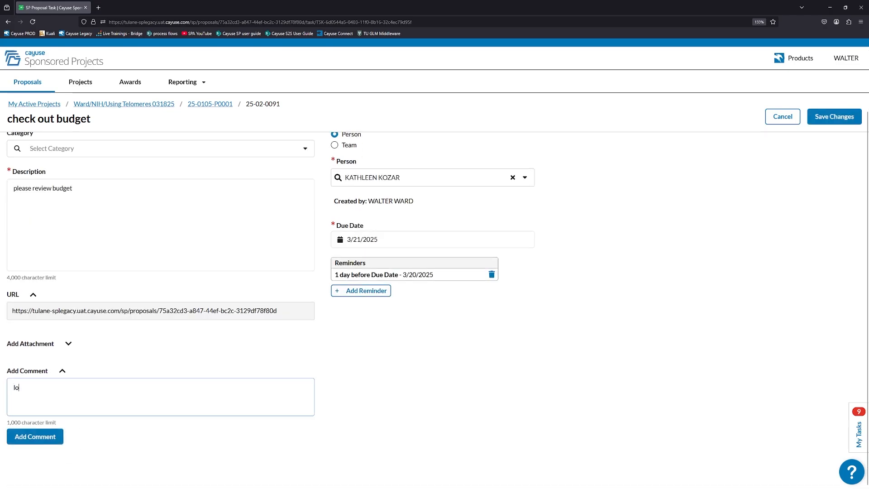
key(BackSpace)
key(BackSpace)
text(fixed)
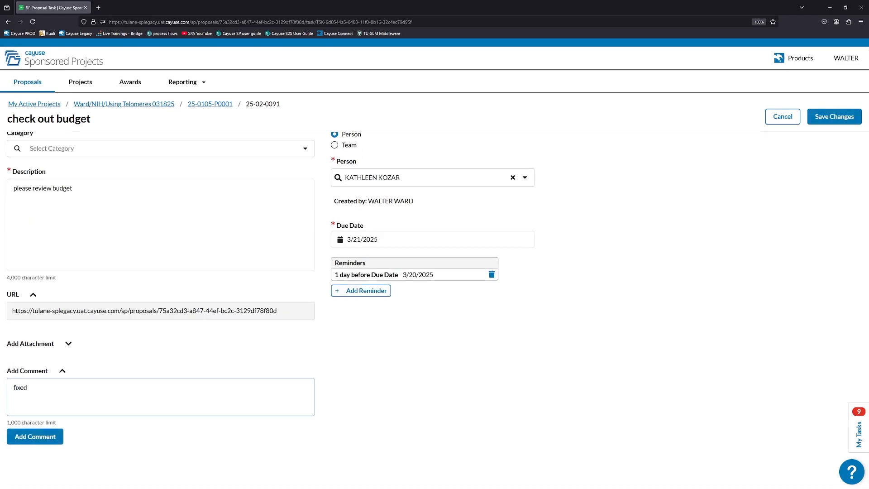
text(!)
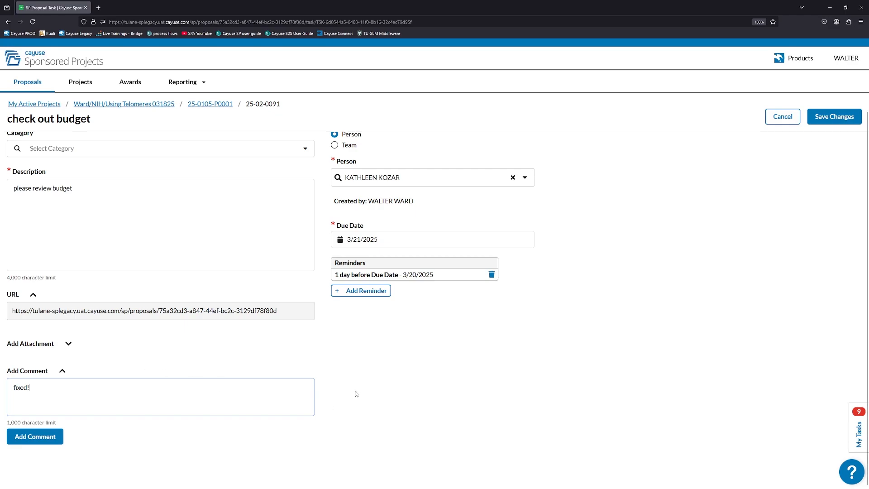
scroll(390, 389, up, 1)
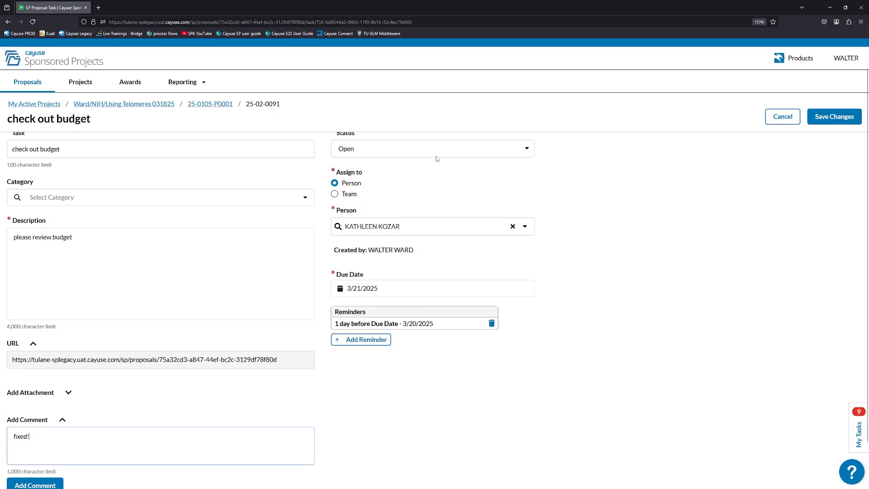
- Switch the task status to Closed and then back to Open
click(482, 150)
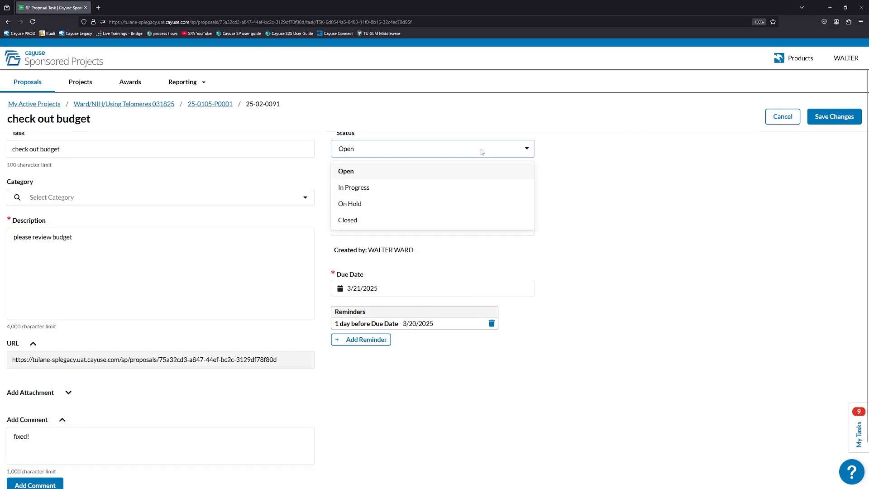
click(402, 219)
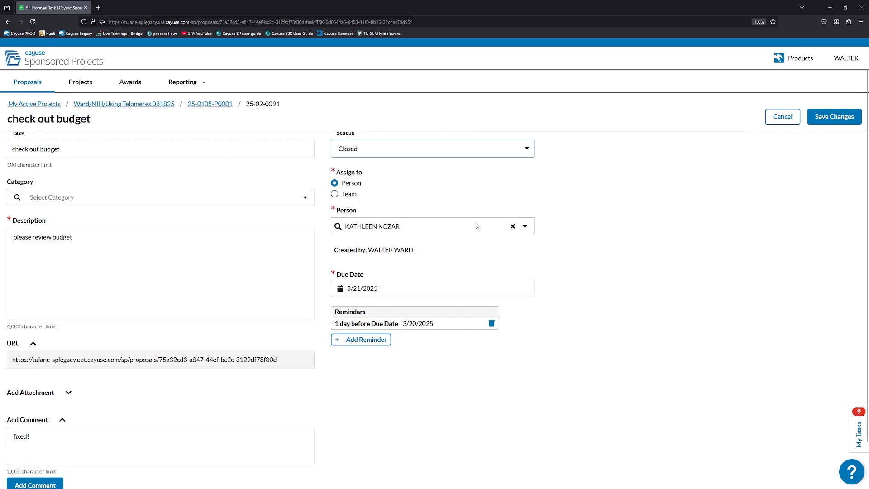
scroll(477, 226, up, 1)
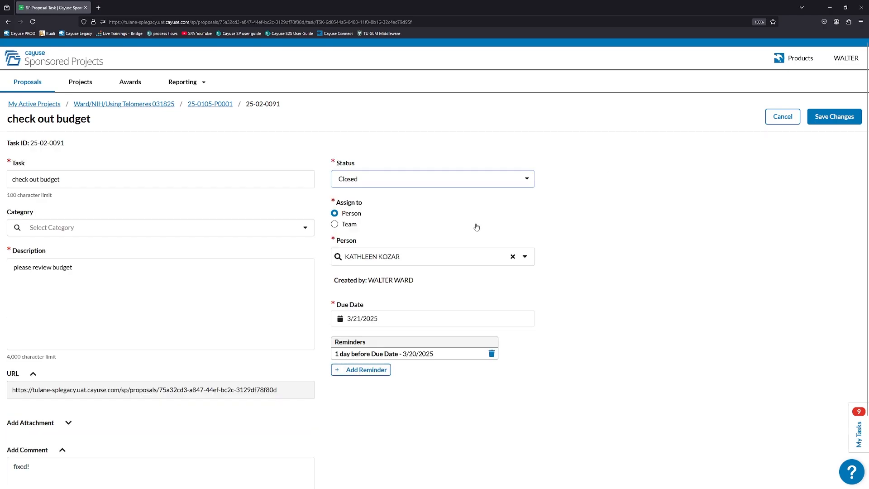
click(528, 179)
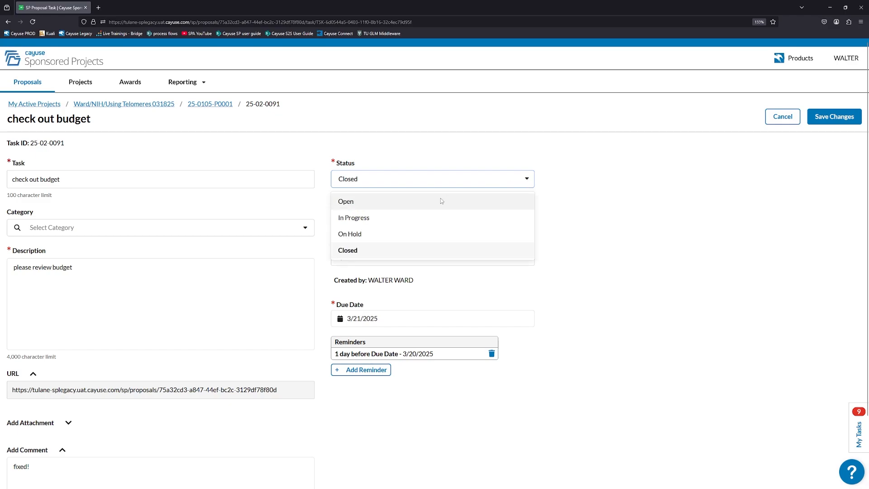
click(442, 201)
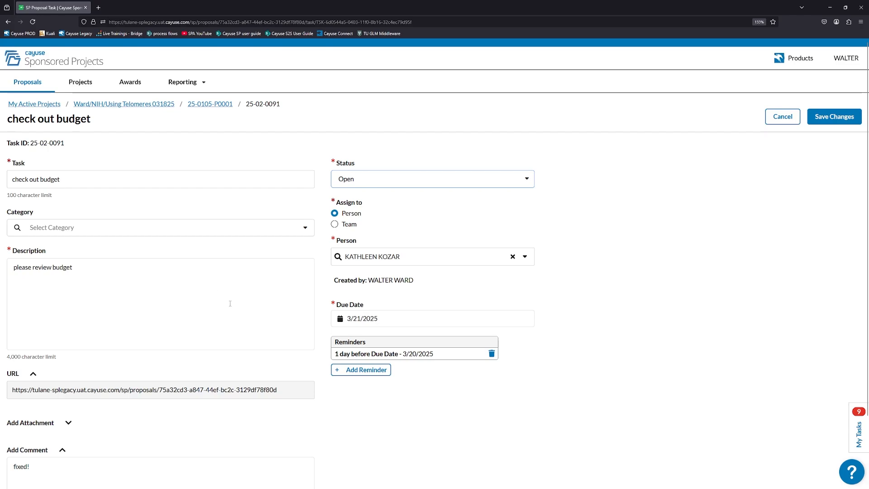
scroll(230, 303, down, 2)
scroll(315, 267, up, 2)
scroll(362, 265, down, 1)
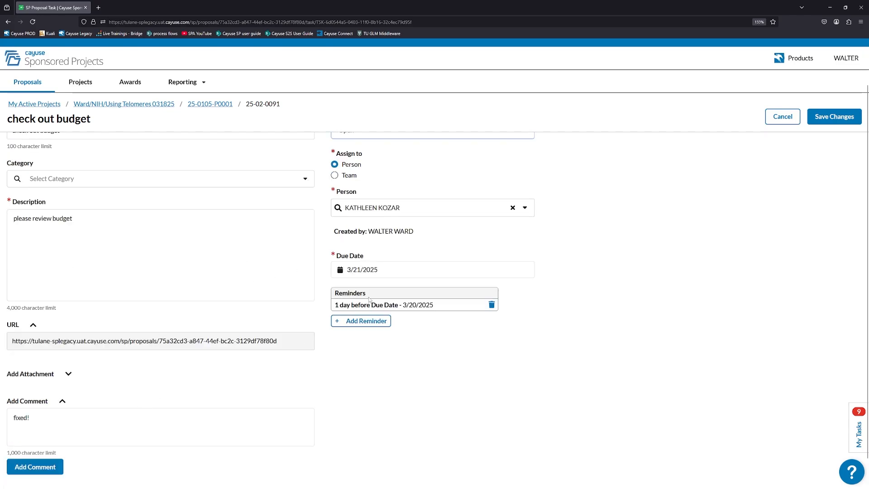
- Reassign the task to its creator and save the changes
click(525, 208)
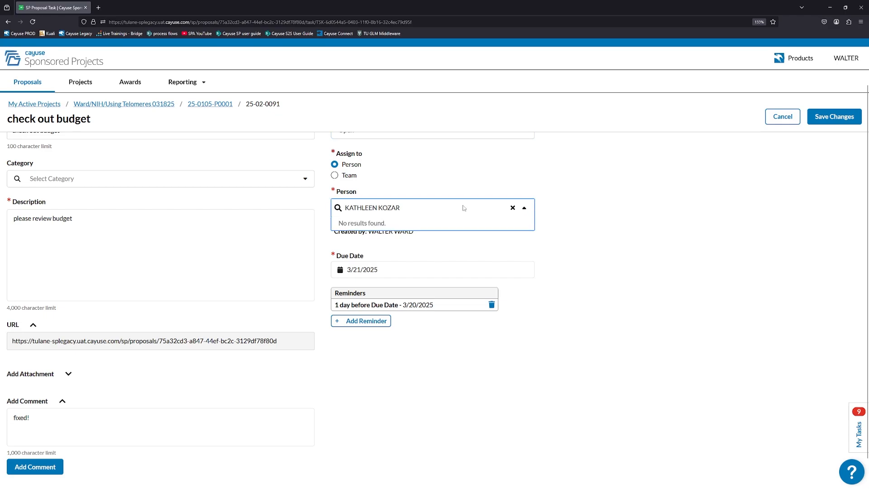
click(436, 210)
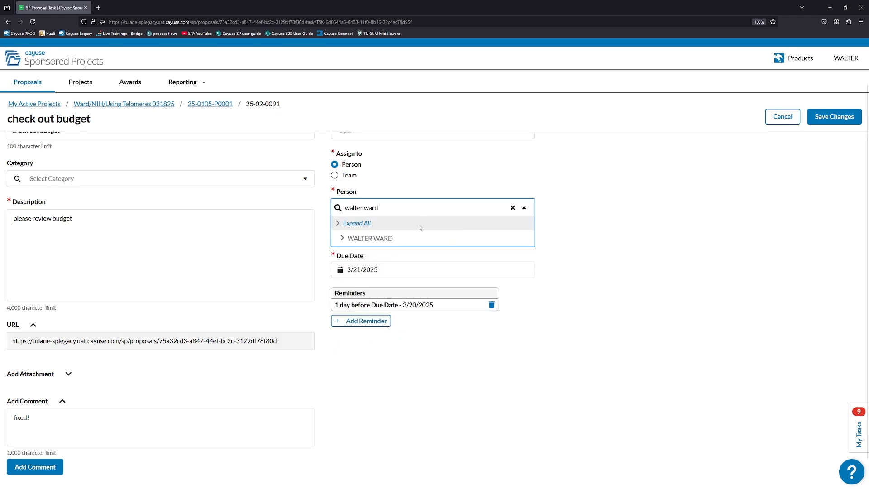
click(412, 242)
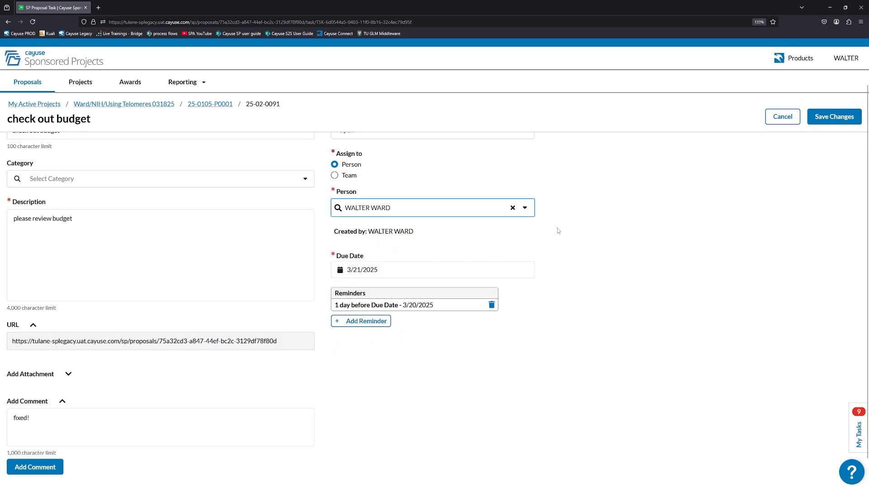
click(819, 122)
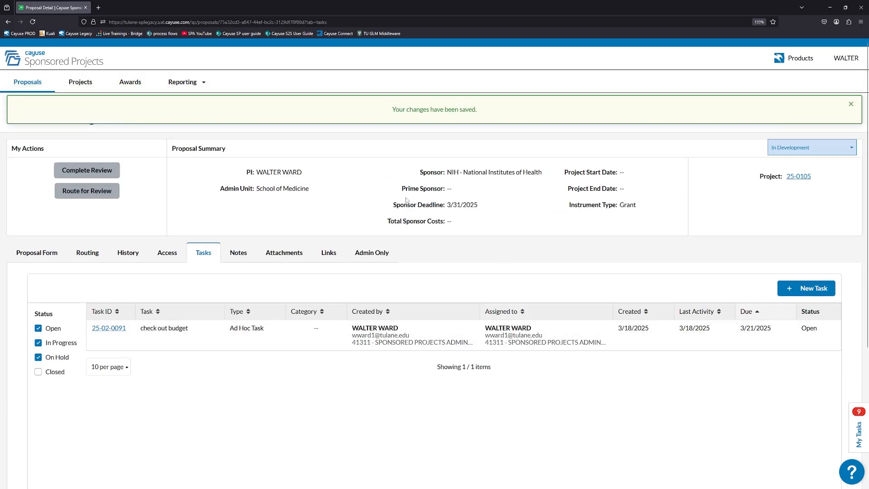
- On the platform My Tasks list, include created tasks, sort newest first, and open 25-02-0091
click(851, 104)
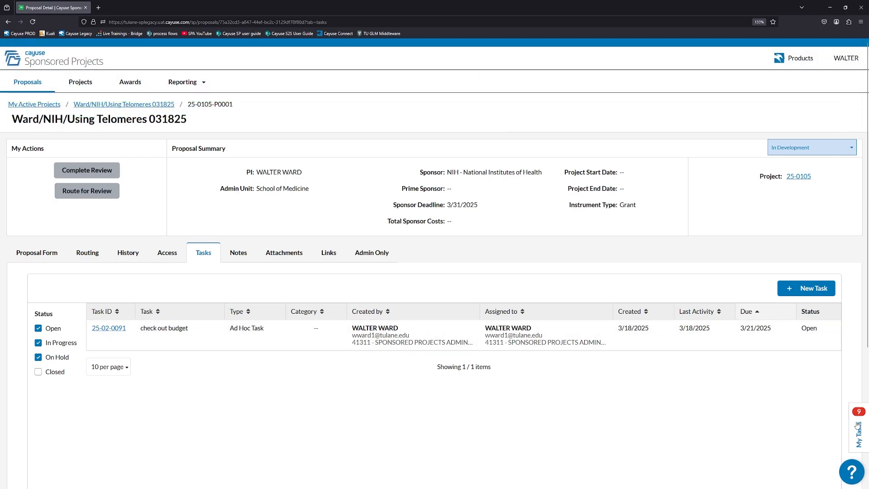
click(790, 63)
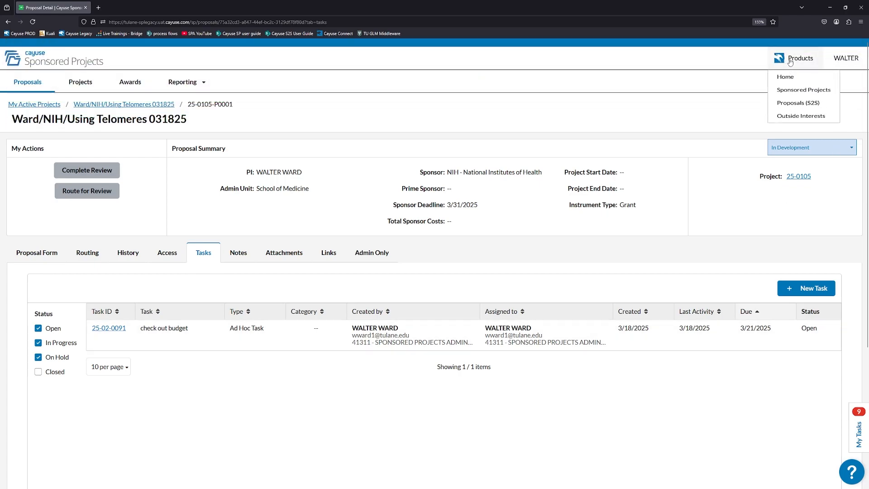
click(787, 86)
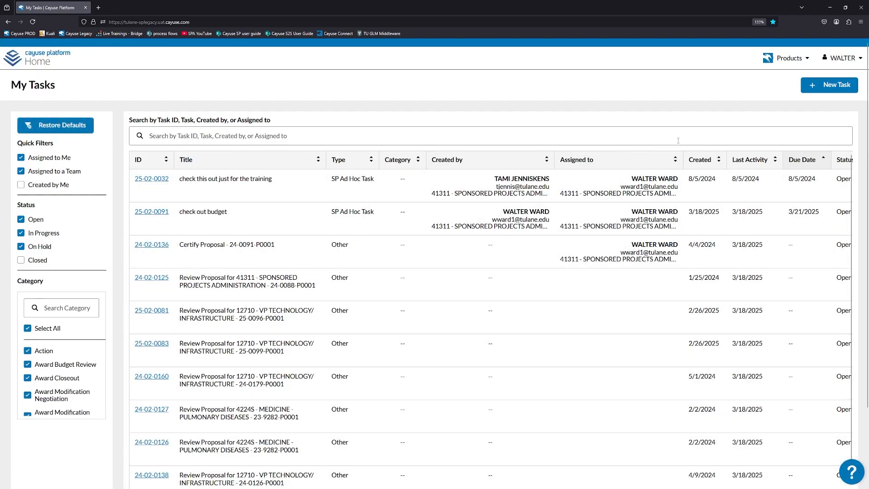
click(40, 185)
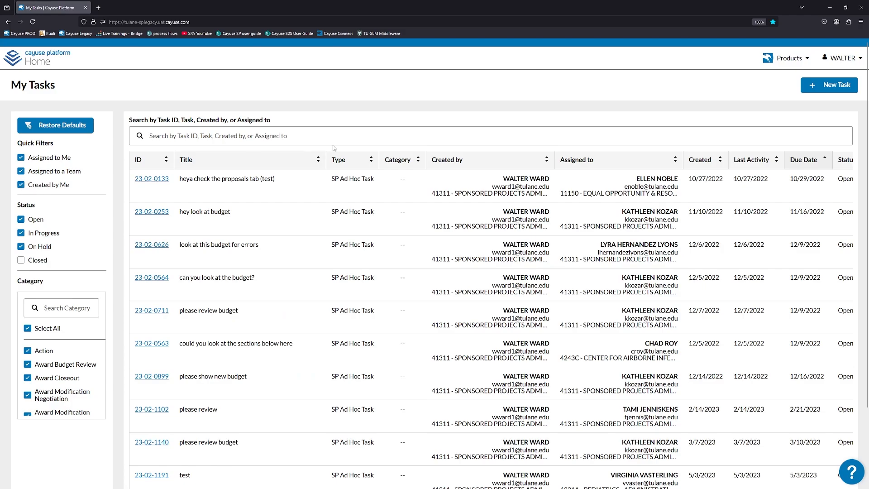
click(719, 161)
click(719, 161)
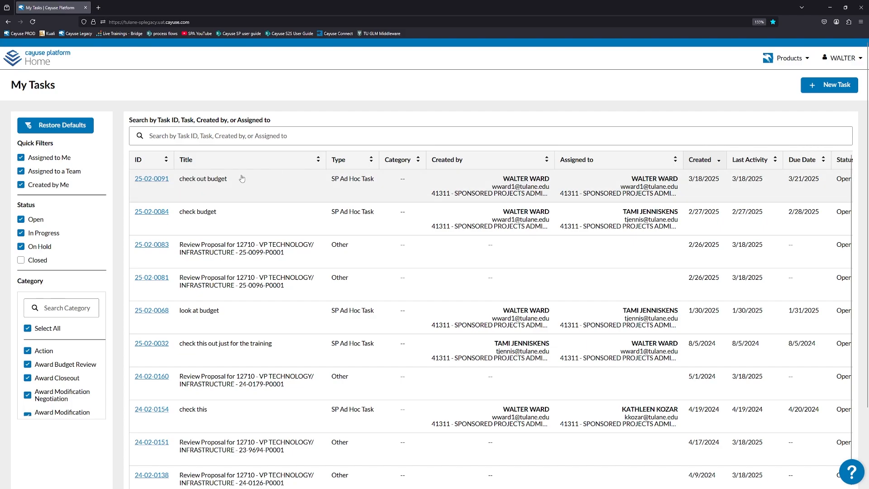
click(162, 180)
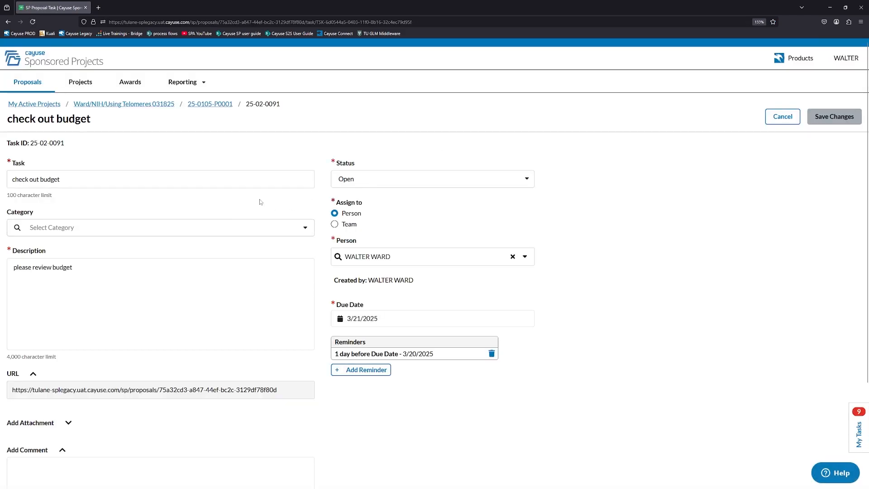
- Set task 25-02-0091 to Closed, save it, and dismiss the saved banner
scroll(154, 342, down, 2)
scroll(159, 336, up, 2)
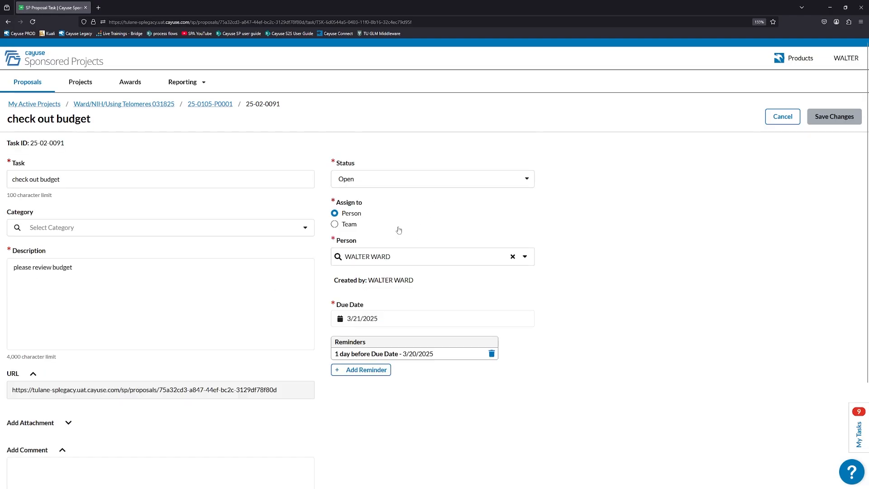
click(414, 183)
click(373, 250)
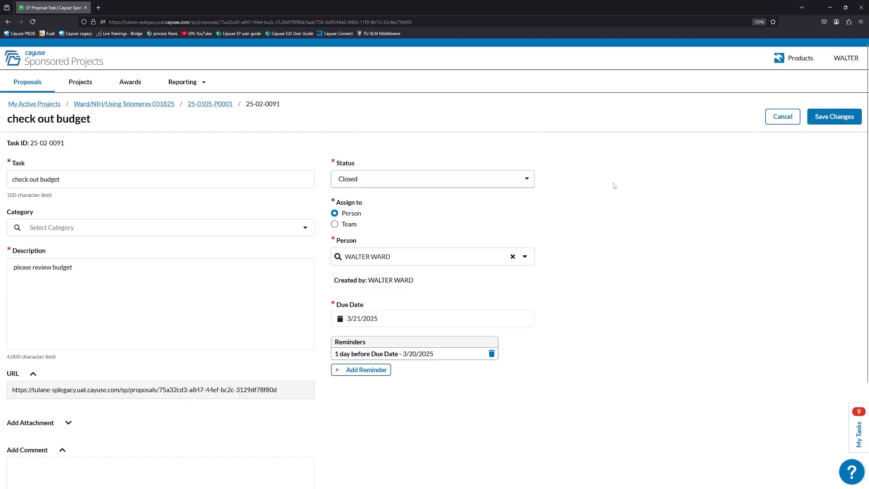
click(832, 116)
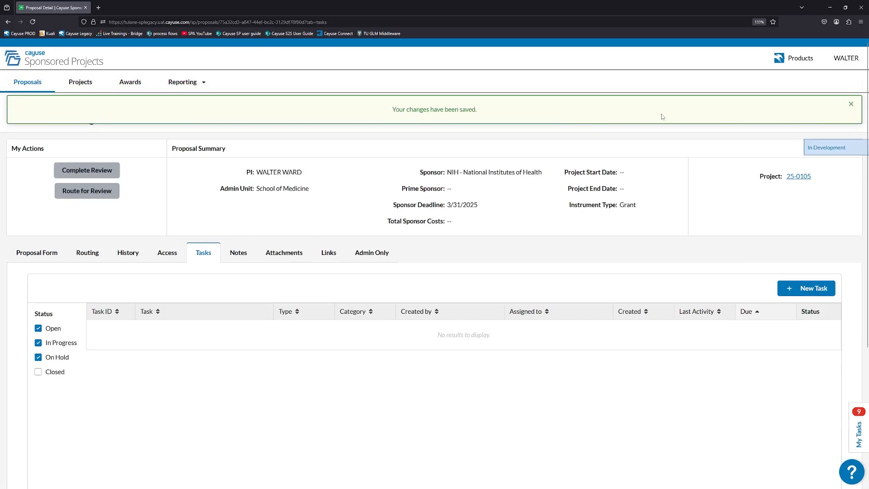
click(850, 105)
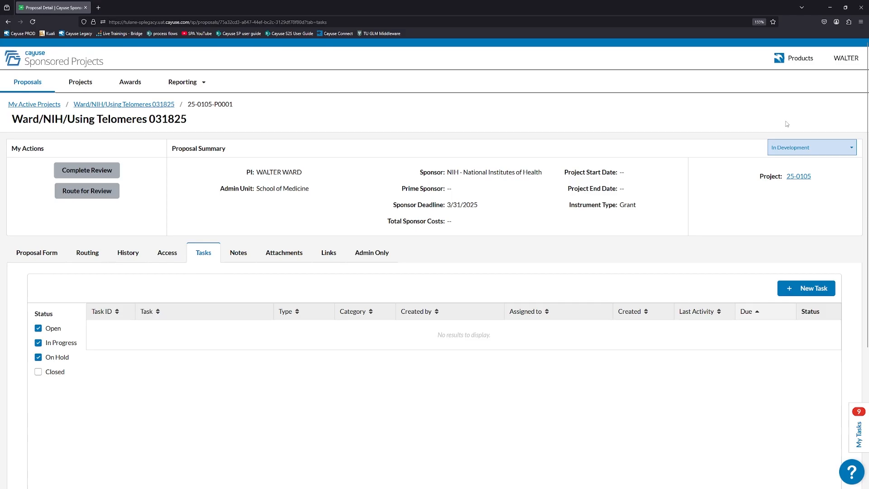
click(174, 256)
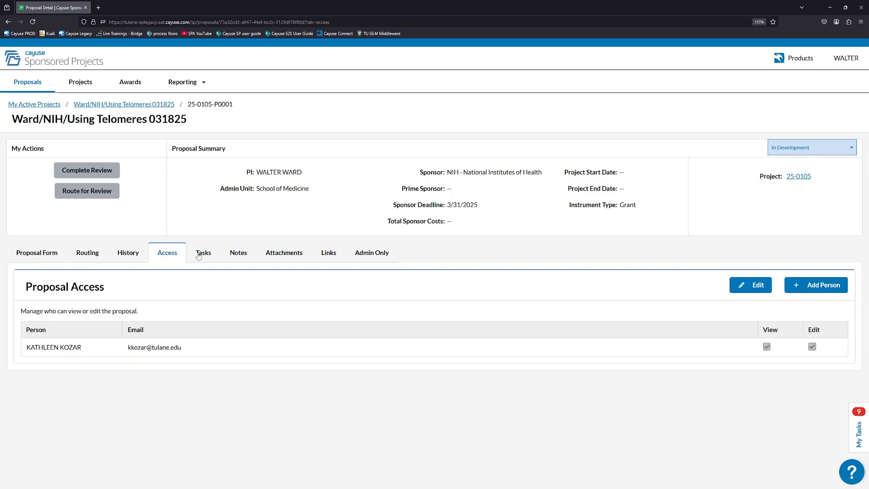
click(198, 257)
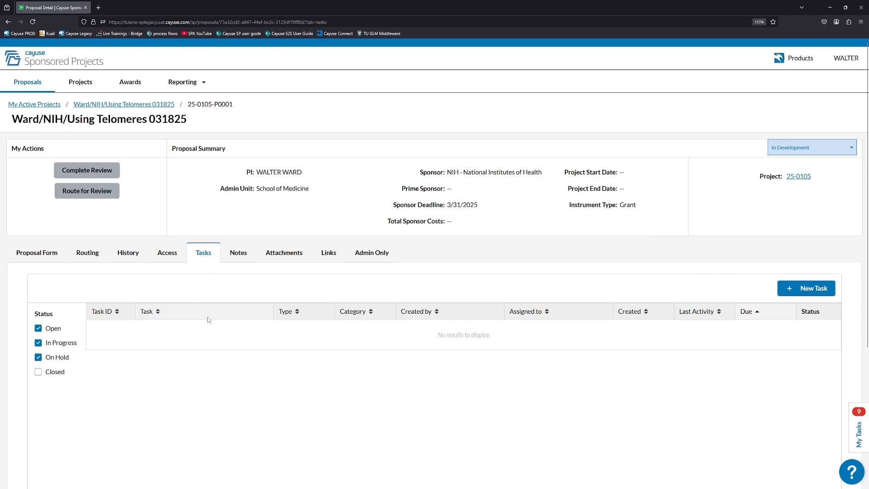
click(37, 259)
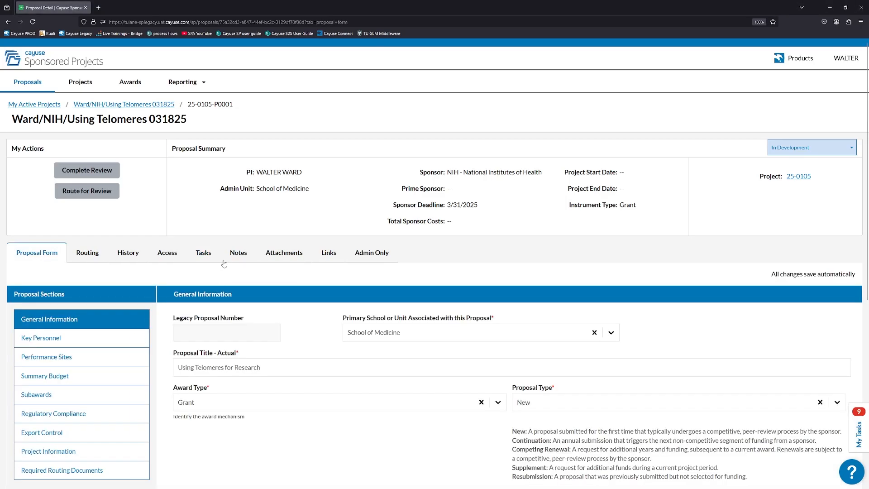
- Open the Performance Sites section of the proposal form
scroll(217, 254, down, 2)
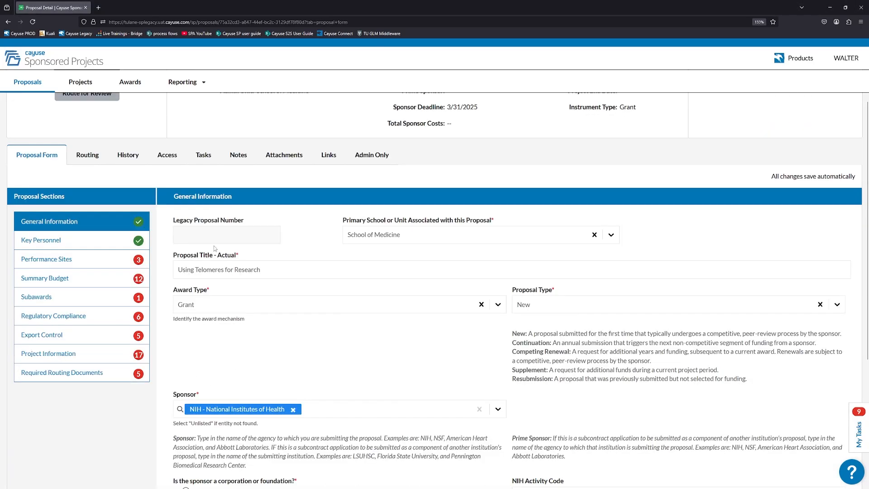
click(117, 260)
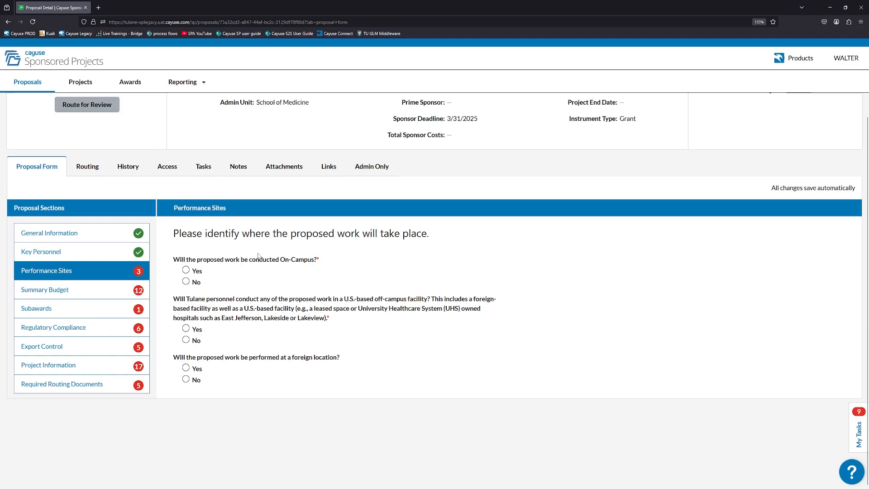
- Answer Yes to on-campus work in building D003 - Tidewater, room 303
click(186, 270)
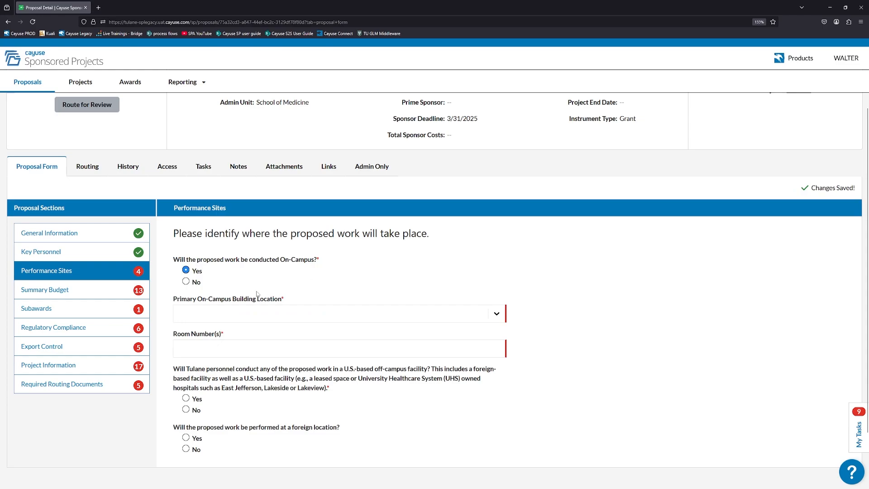
click(243, 314)
text(tidewa)
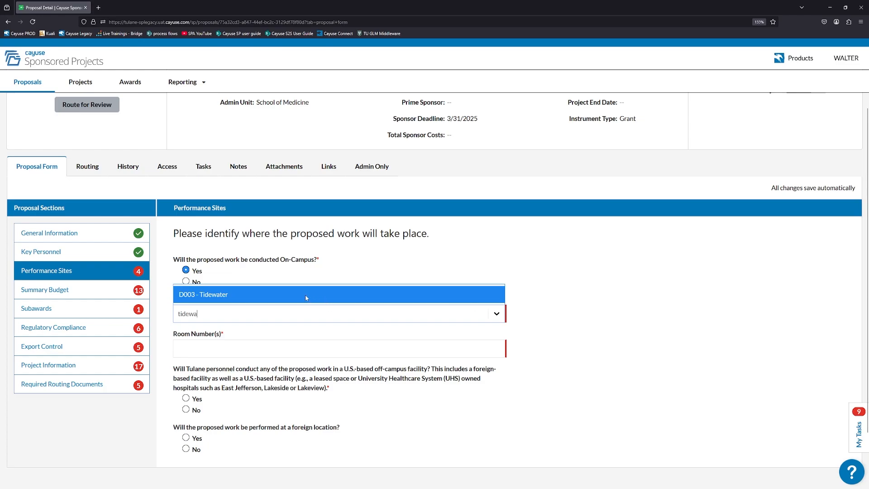
click(306, 295)
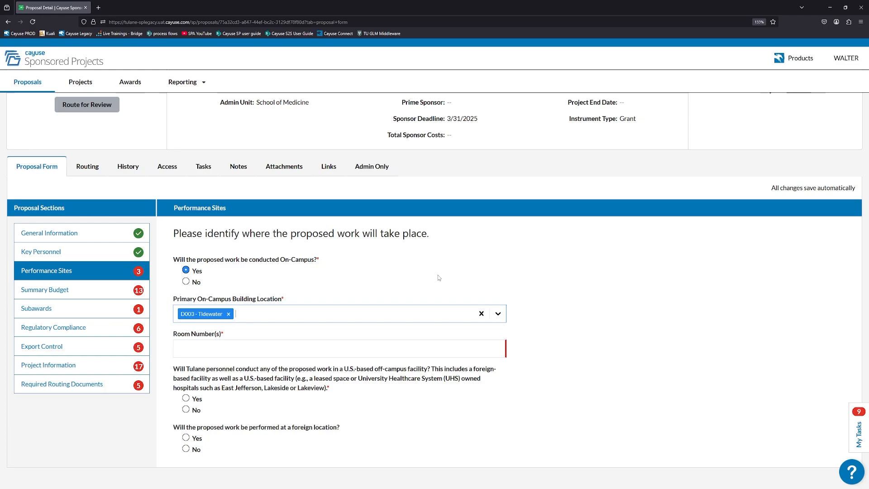
click(233, 345)
text(303)
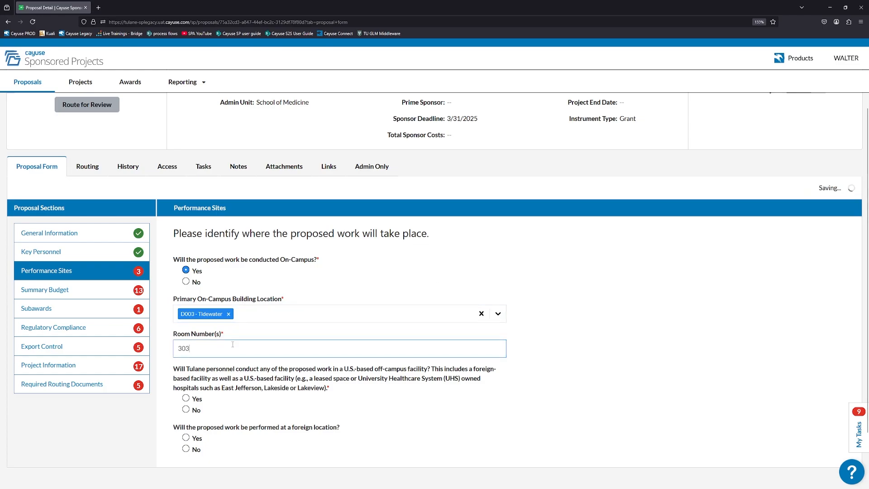
click(295, 295)
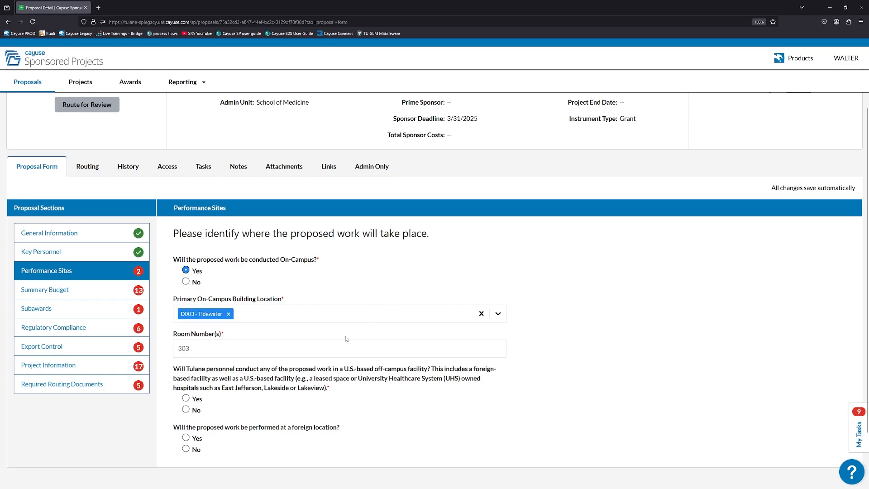
click(317, 315)
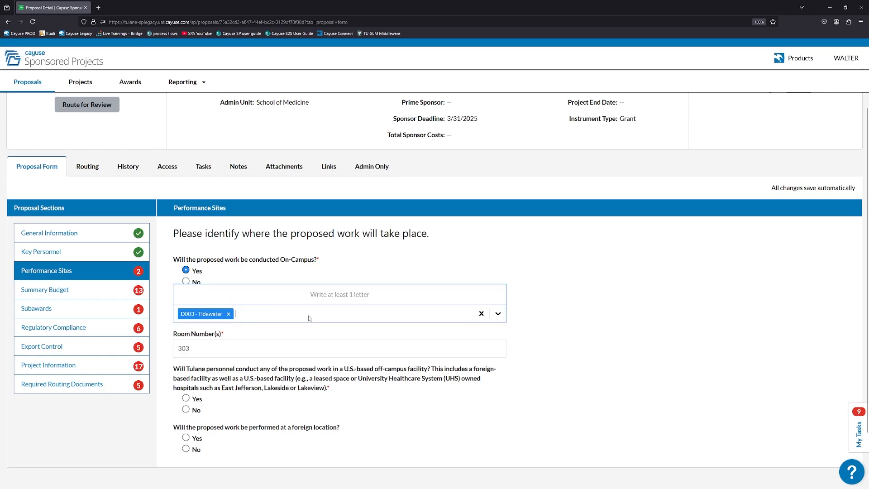
click(243, 344)
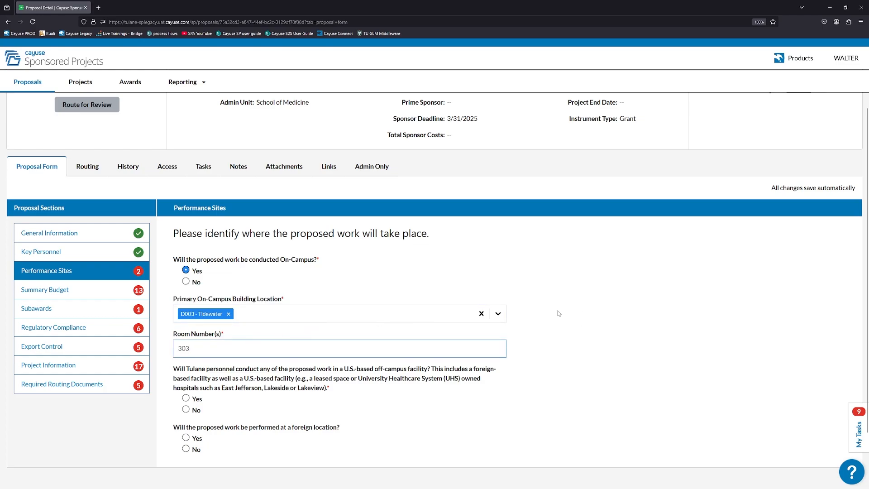
scroll(558, 315, down, 1)
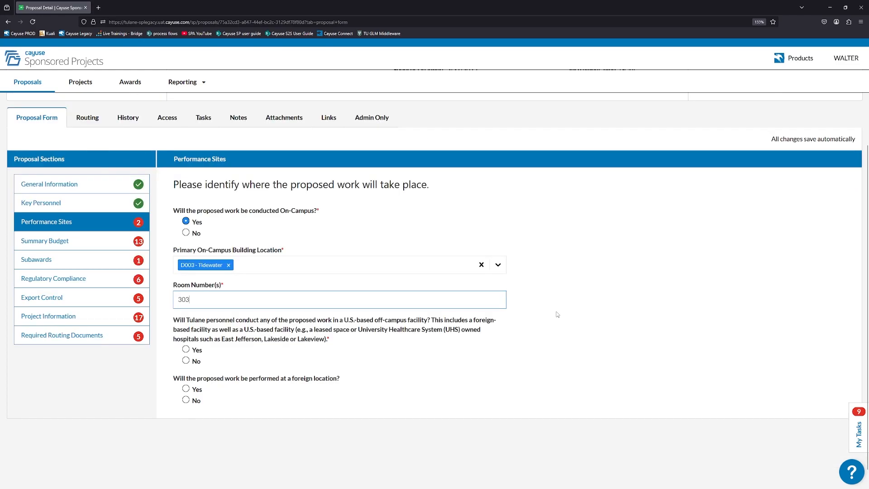
click(211, 334)
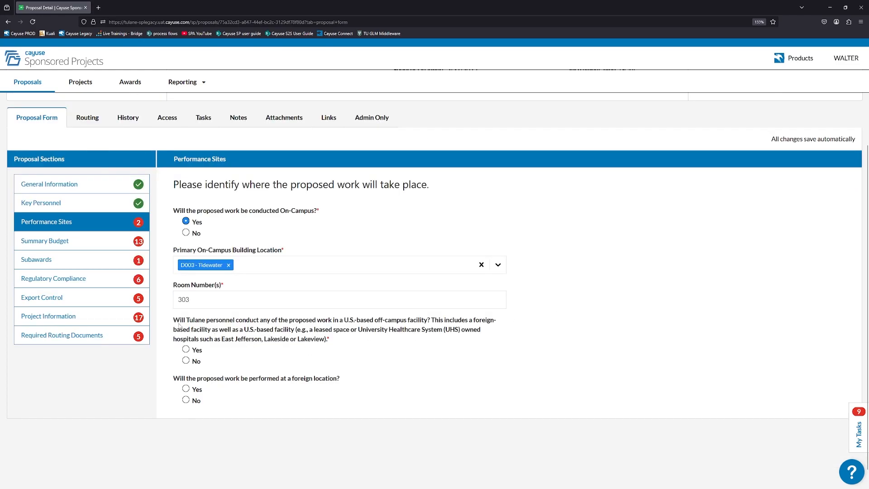
- Answer No to off-campus facility work
click(185, 363)
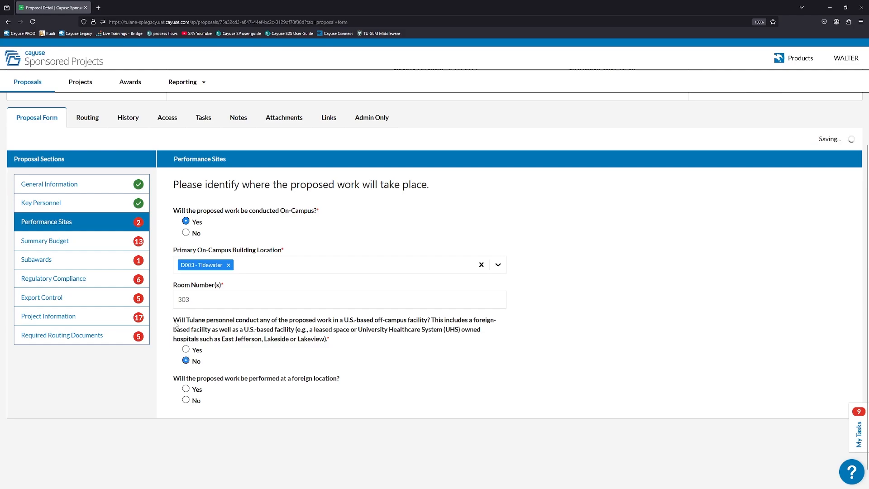
drag(174, 322, 202, 322)
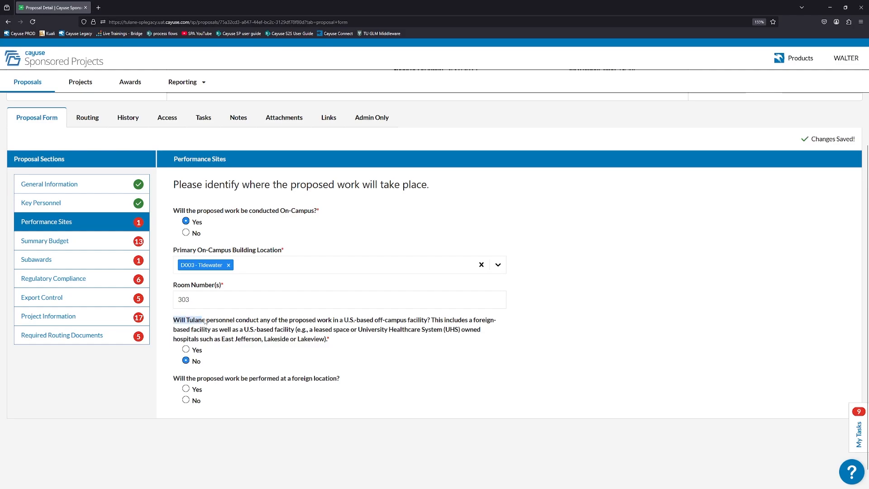
click(215, 322)
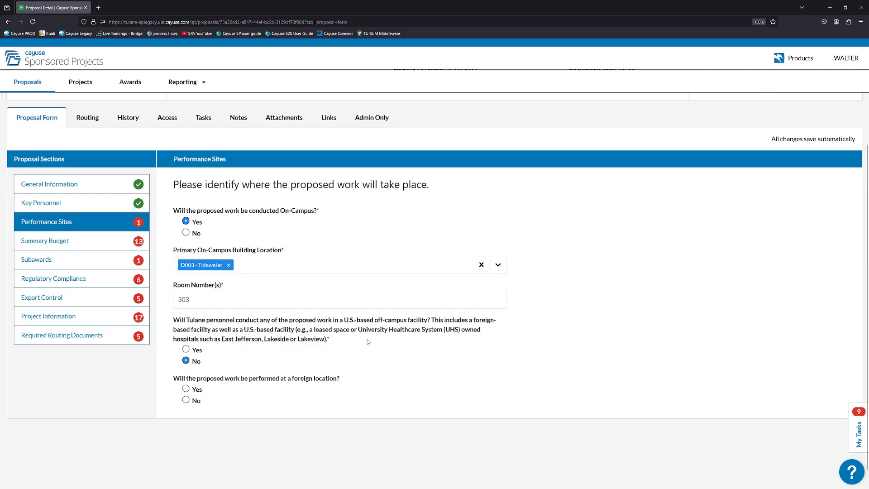
click(189, 351)
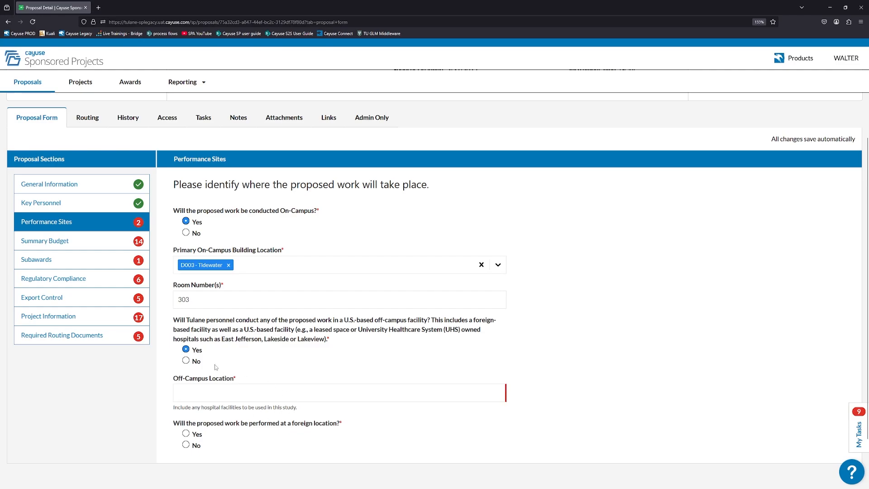
click(195, 362)
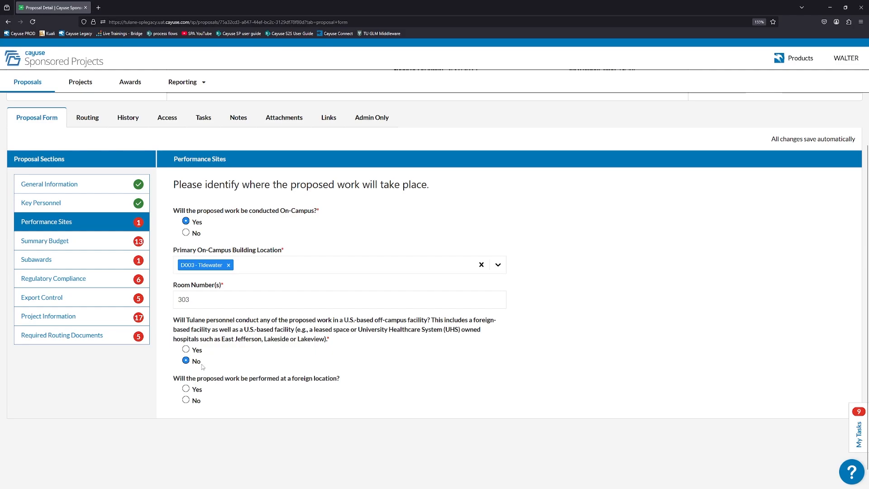
- Answer Yes to foreign work, selecting Iceland and Ghana as the countries
click(189, 389)
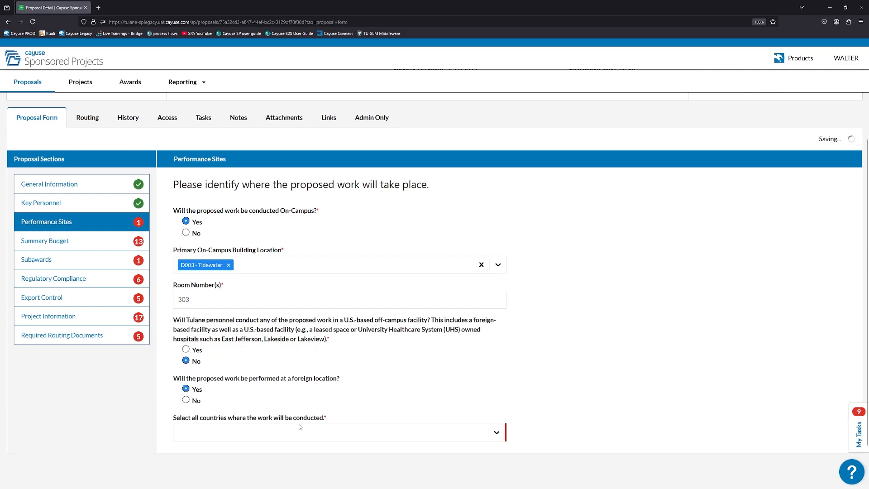
click(303, 431)
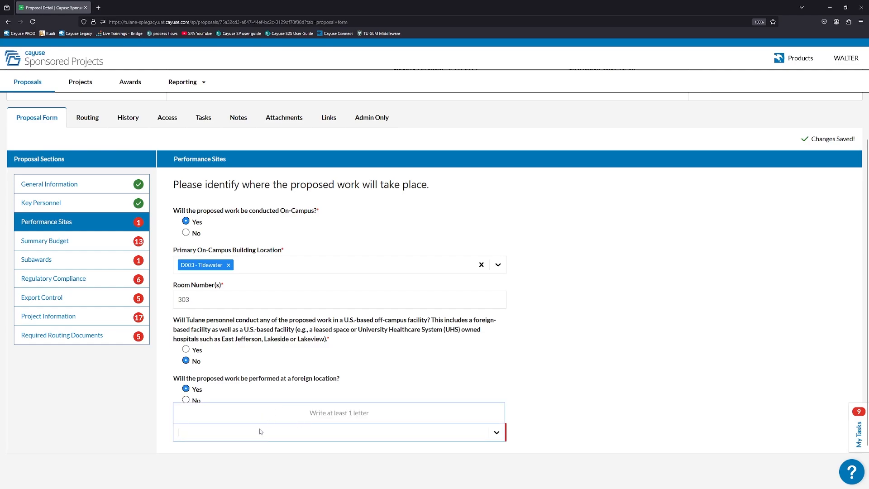
text(ice)
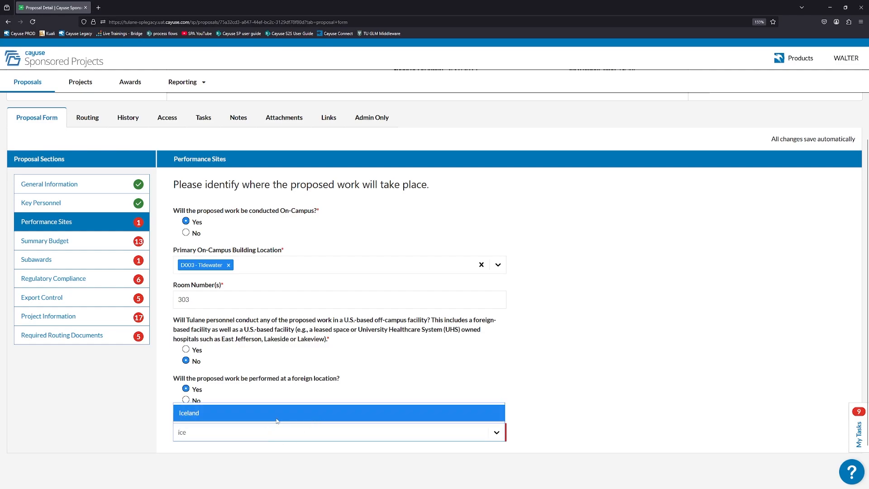
click(277, 413)
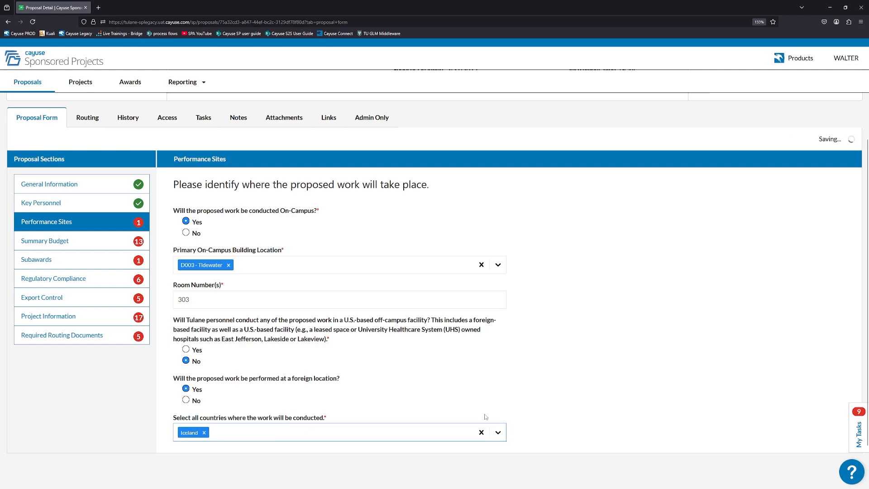
click(333, 432)
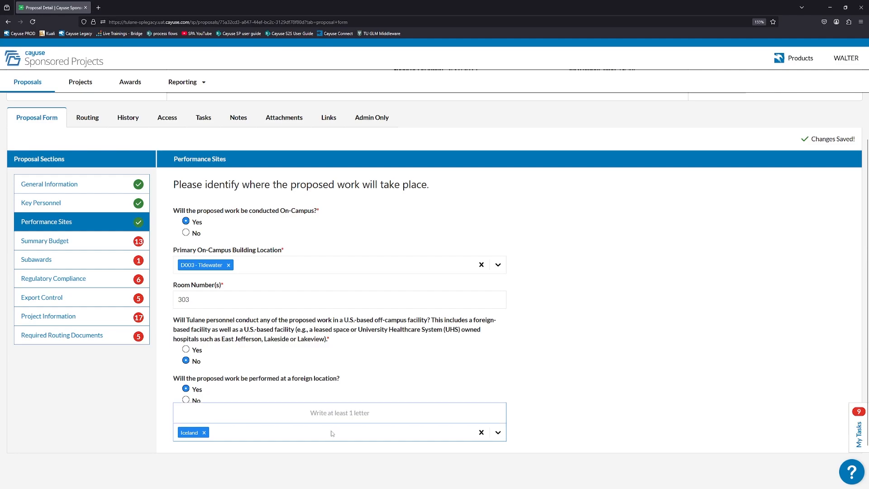
text(ghn)
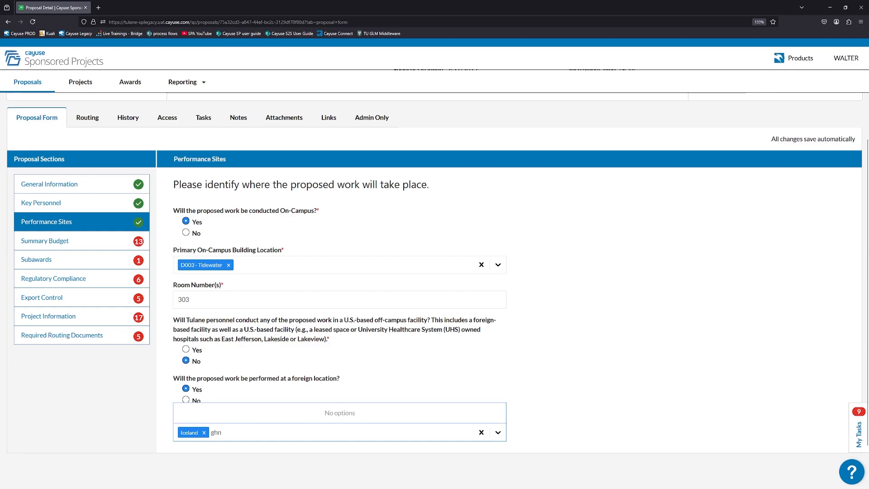
key(BackSpace)
text(a)
key(Return)
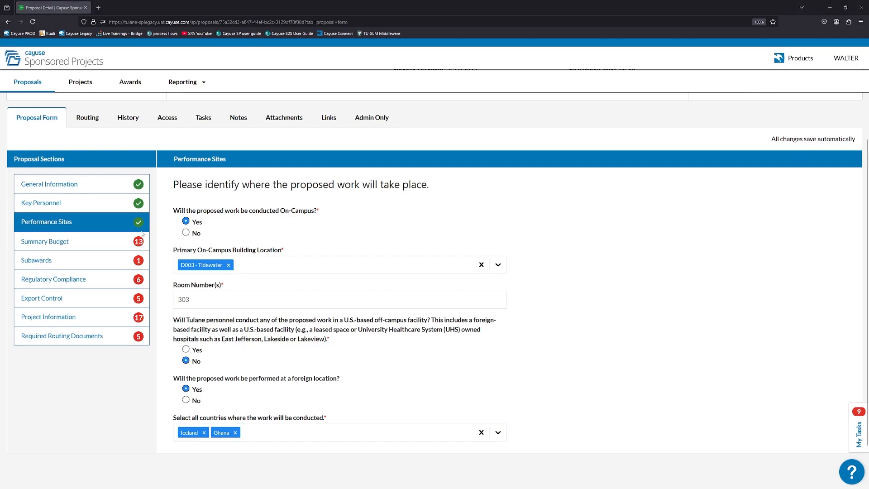
click(122, 245)
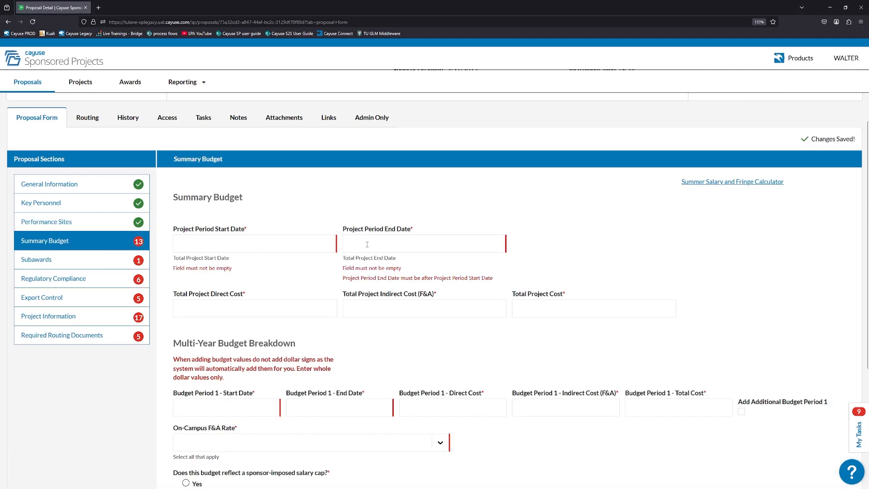
- Set the project period from 4/1/2025 to 3/31/2027
click(268, 241)
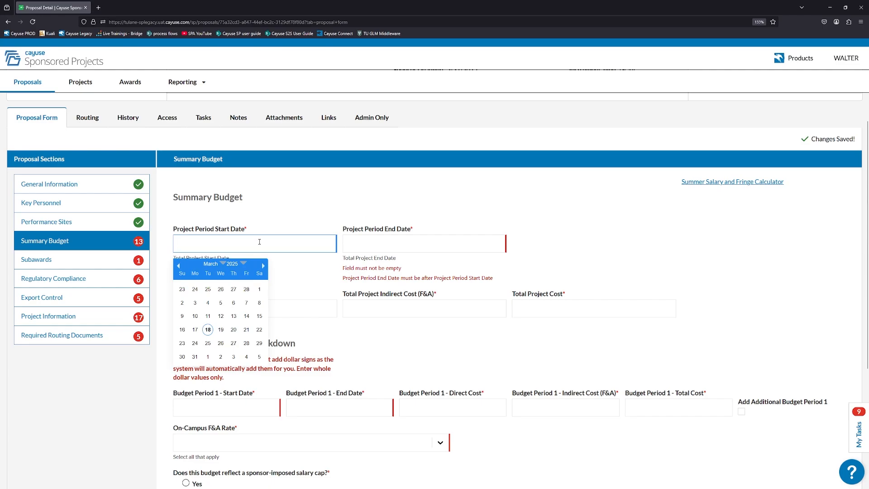
click(263, 265)
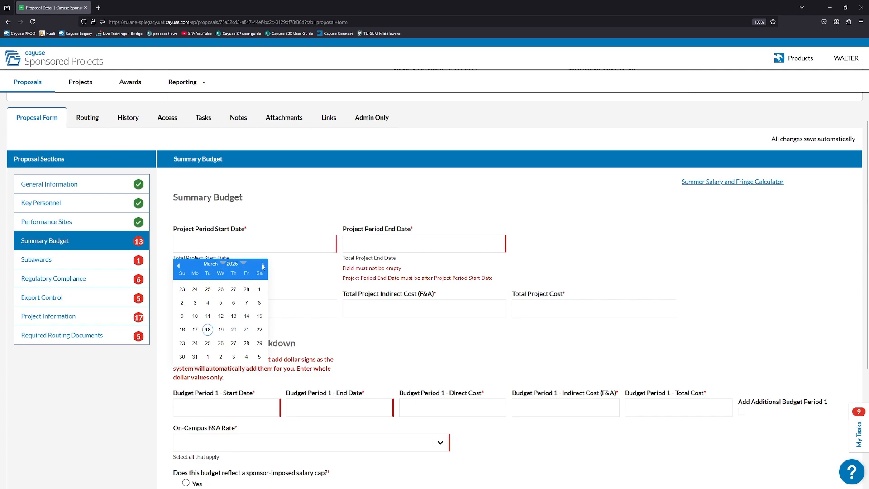
click(223, 264)
click(220, 301)
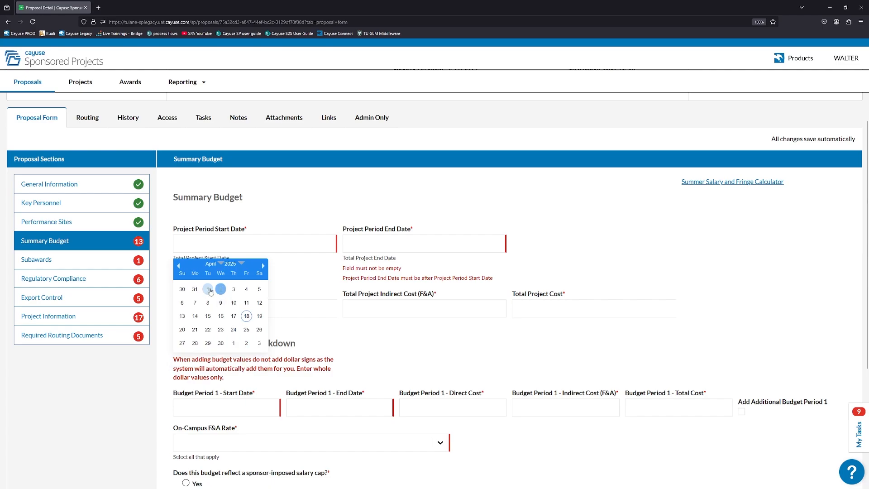
click(208, 289)
click(364, 246)
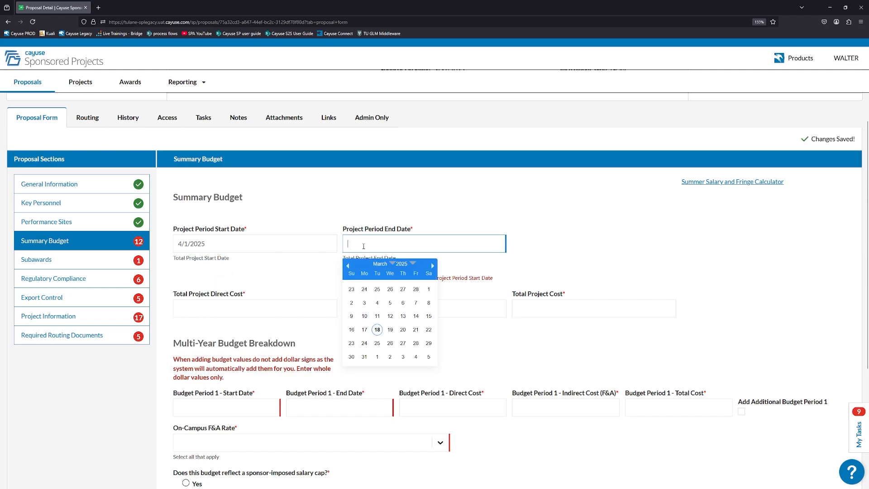
text(3/)
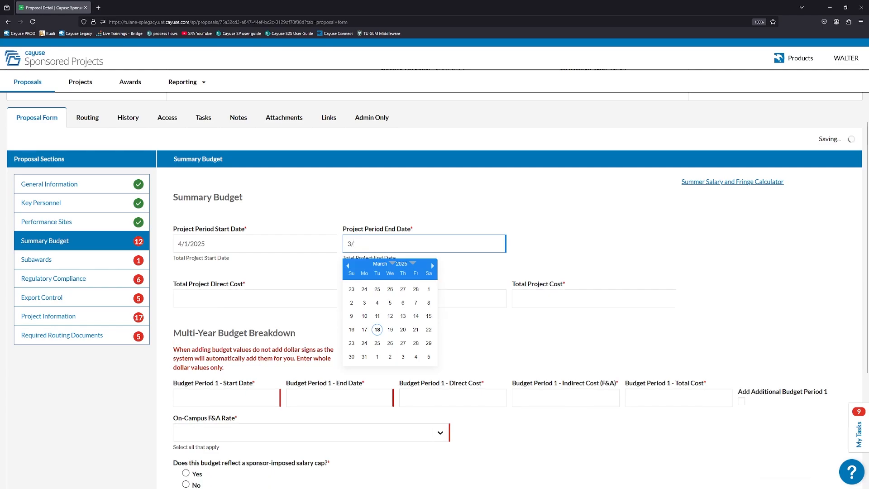
text(31/27)
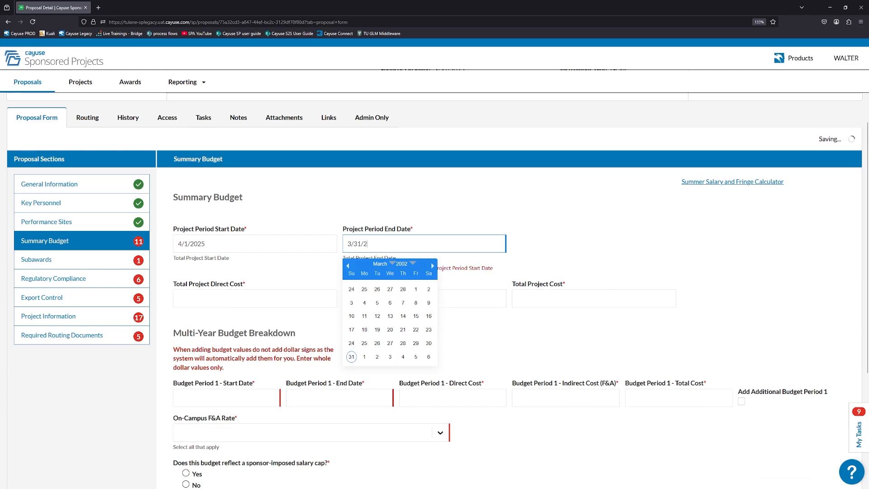
click(370, 217)
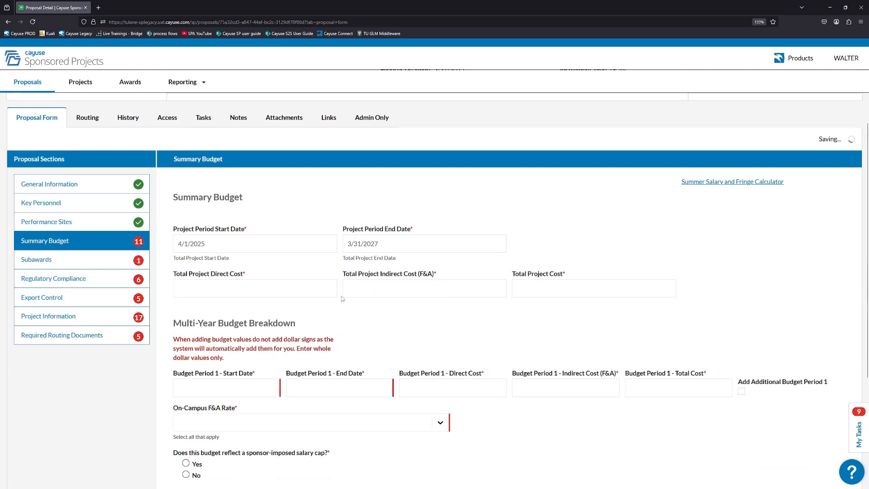
- Enter 100,000 direct, 100,000 indirect and 200,000 total project cost
click(252, 292)
text(1000000)
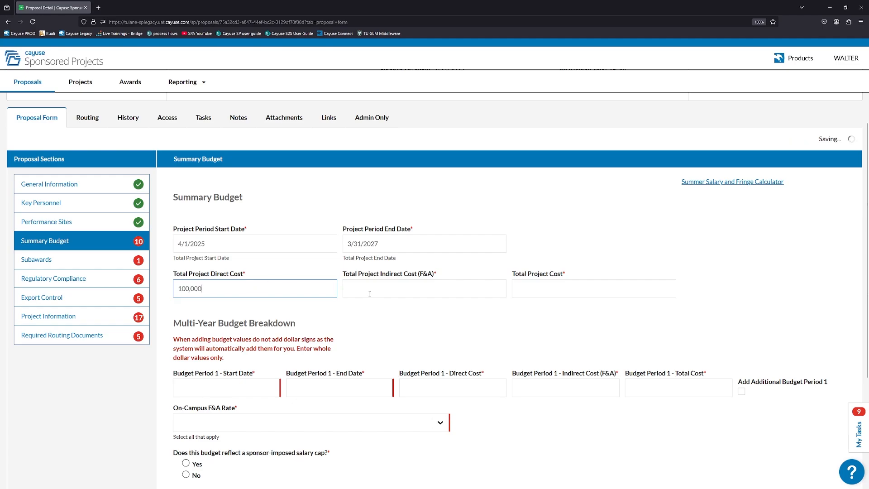
click(370, 294)
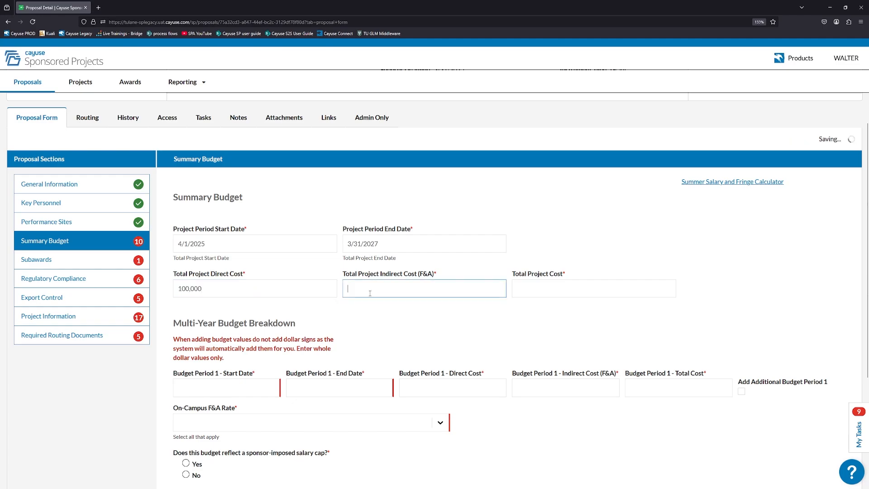
text(1000000)
click(536, 285)
text(200,000)
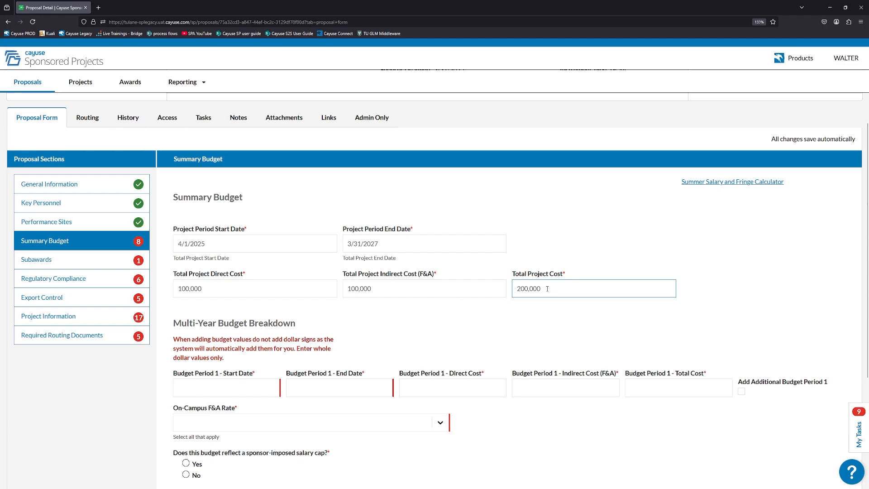
- Edit the total project cost, correcting it back to 200,000
key(BackSpace)
text(1)
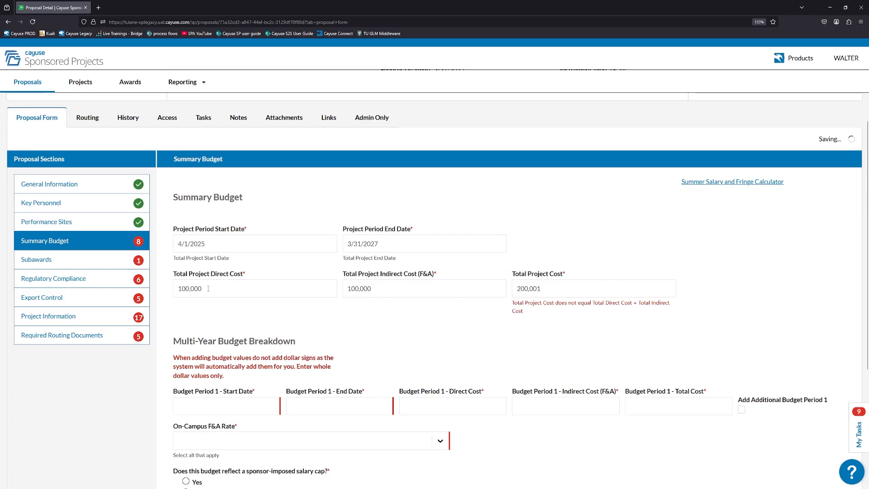
double_click(190, 288)
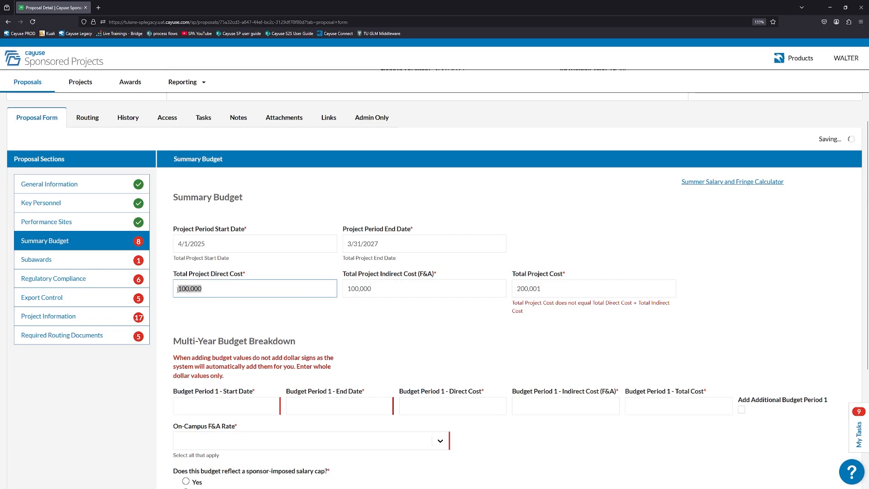
click(545, 308)
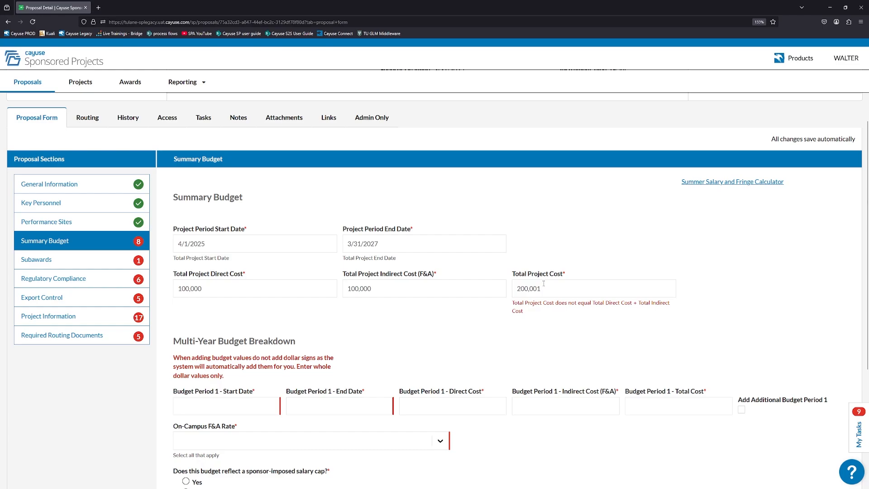
click(543, 283)
key(BackSpace)
text(0)
click(600, 263)
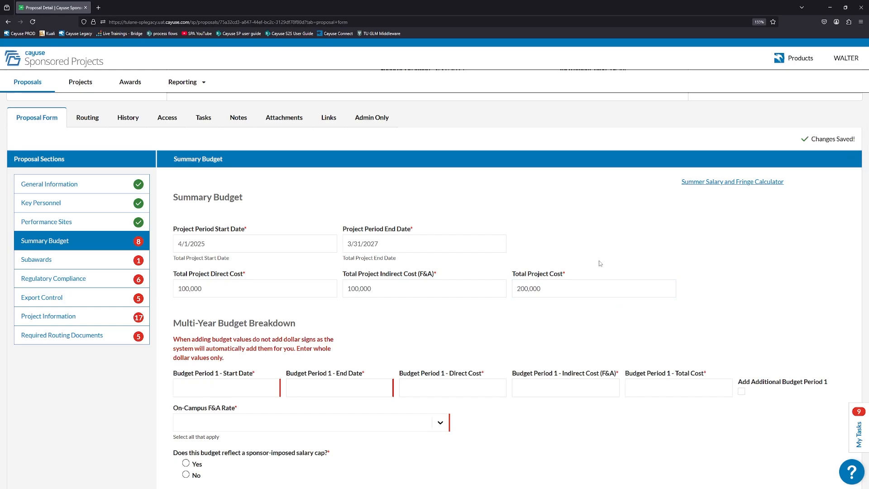
- Add a second budget period row to the budget breakdown
scroll(457, 258, down, 1)
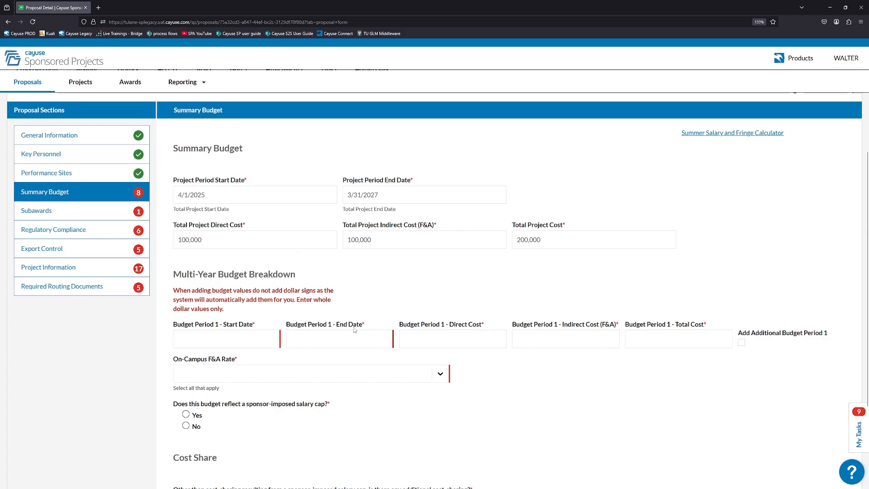
click(741, 343)
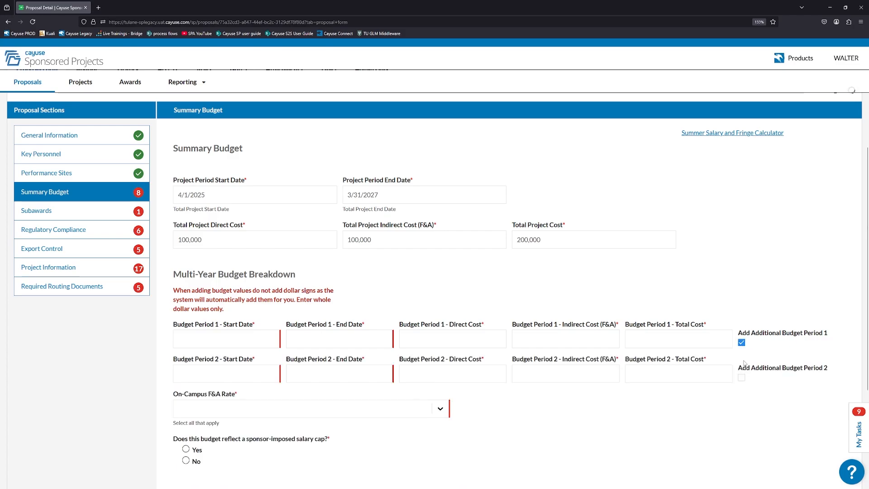
click(741, 378)
click(741, 378)
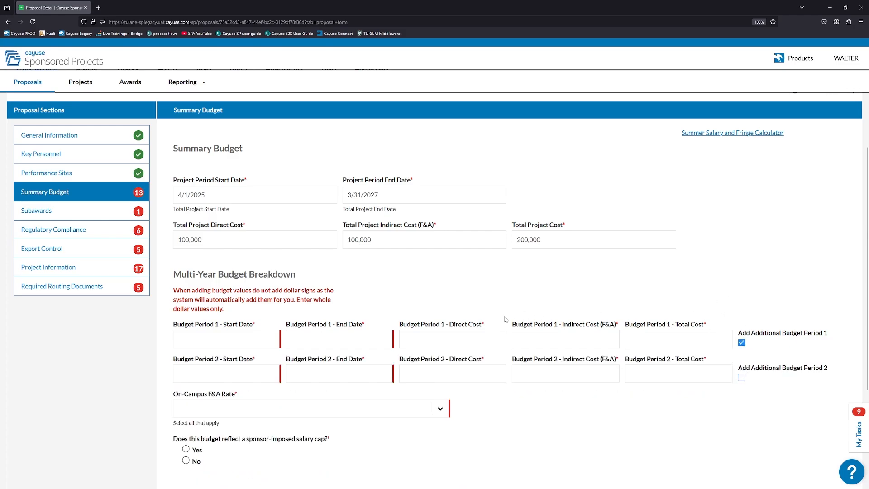
- Set Period 1 to 4/1/25–3/31/26 and Period 2 to 4/1/2026–3/31/2027
click(215, 336)
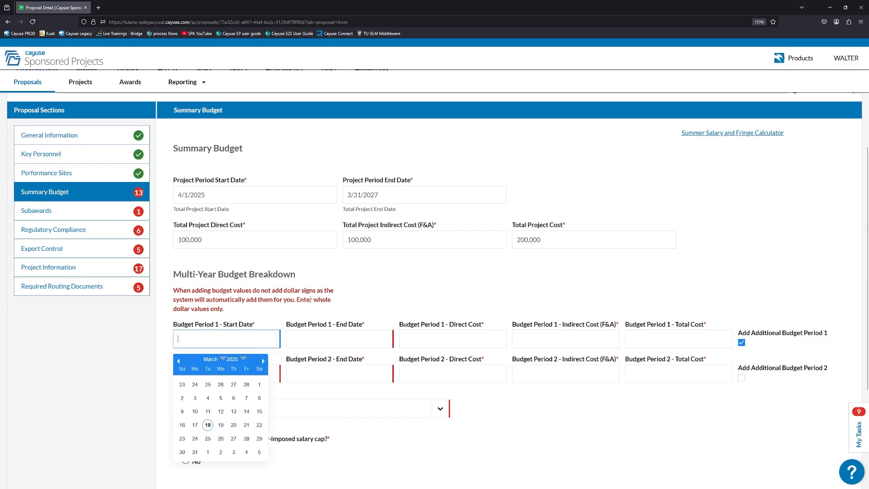
text(4/1/25)
click(232, 370)
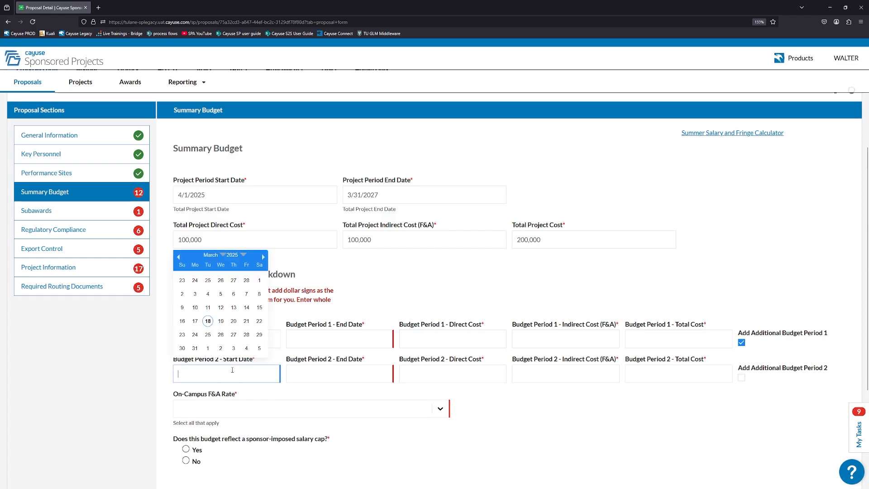
text(4/1/2026)
click(334, 337)
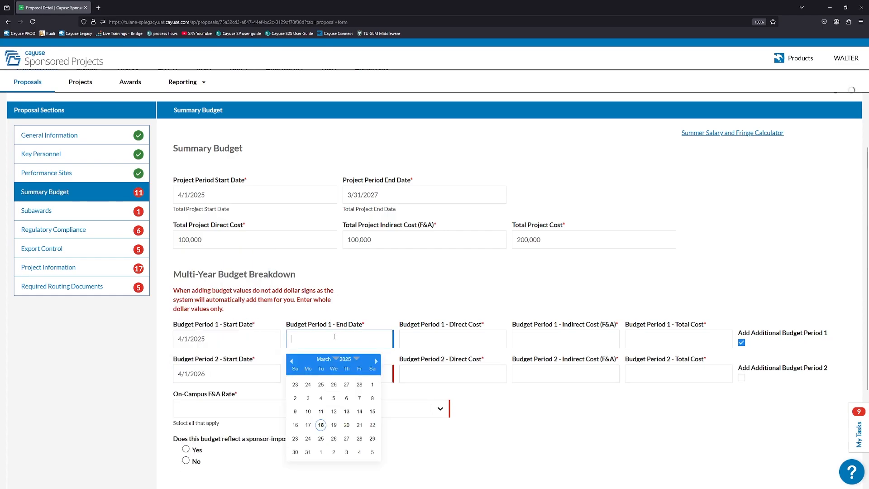
text(3/31/26)
click(343, 369)
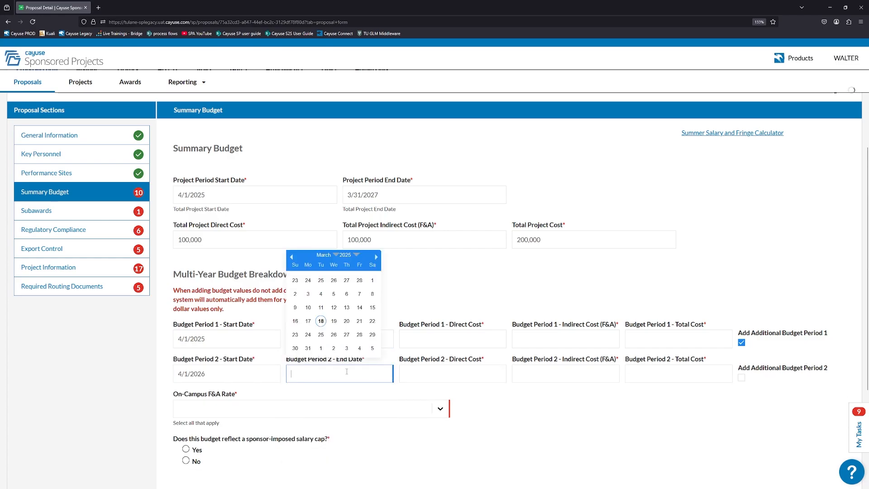
text(3/31/)
text(2027)
click(425, 320)
- Give both periods 50,000 direct, 50,000 indirect and 100,000 total cost
click(427, 337)
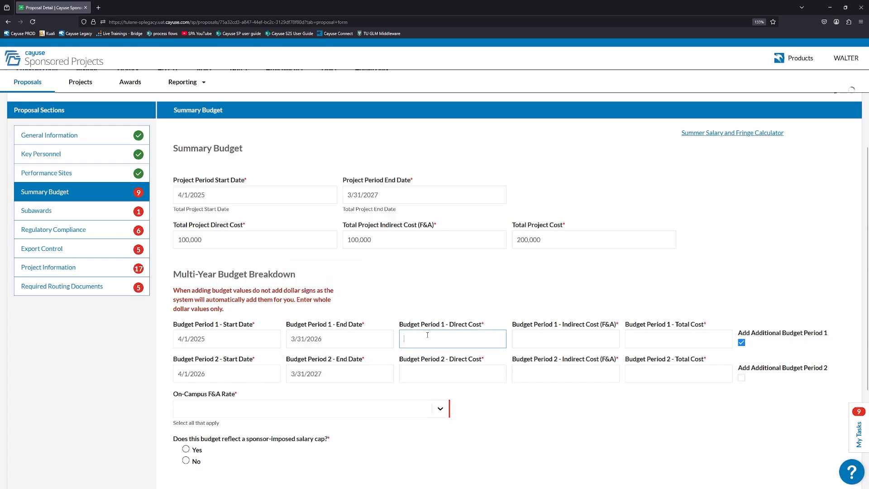
text(20)
key(BackSpace)
key(BackSpace)
text(50000)
key(ctrl+a)
key(ctrl+c)
click(449, 372)
key(ctrl+v)
click(549, 336)
key(ctrl+v)
click(557, 373)
key(ctrl+v)
click(651, 337)
text(100000)
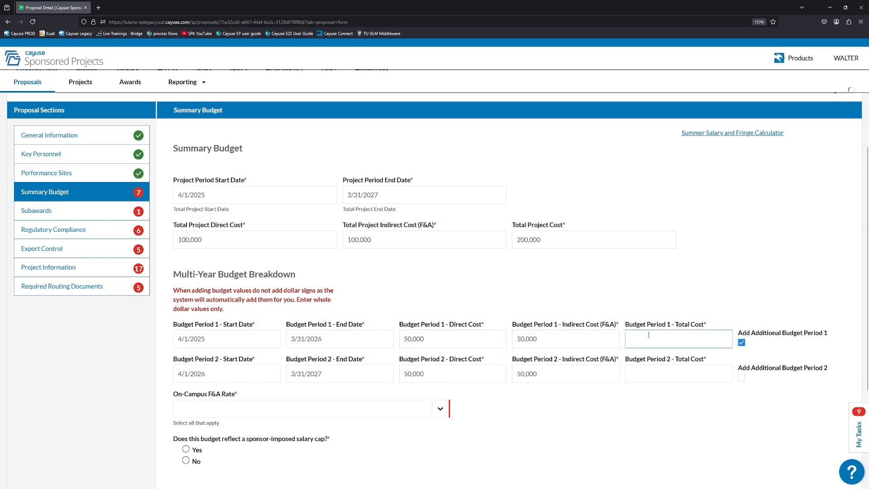
click(663, 370)
text(1000000)
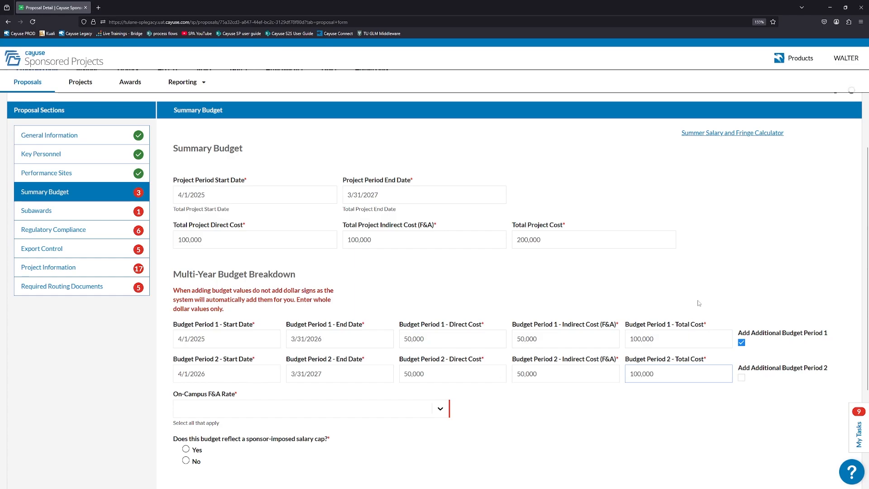
click(699, 300)
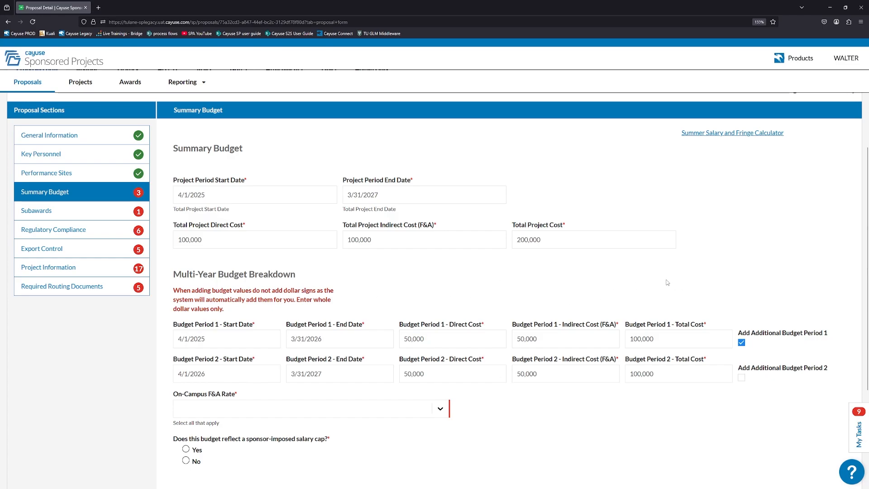
scroll(600, 289, down, 1)
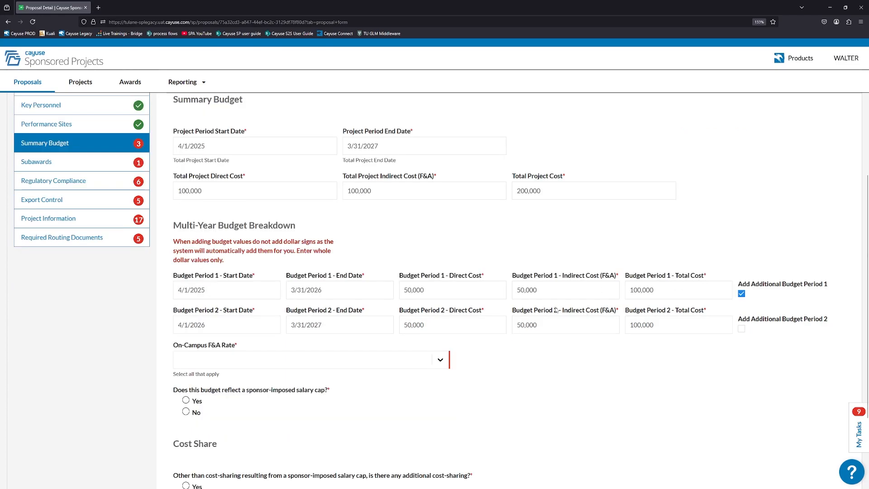
scroll(514, 360, up, 2)
scroll(516, 358, down, 2)
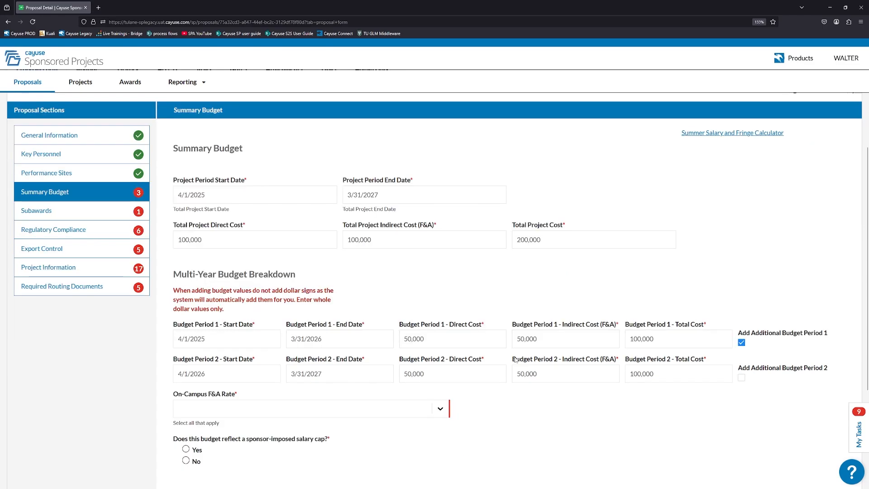
scroll(518, 352, down, 2)
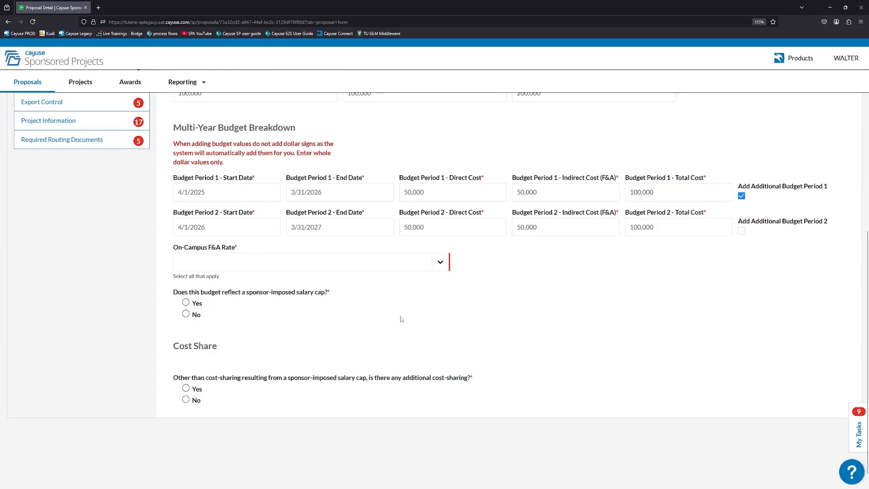
scroll(400, 321, up, 1)
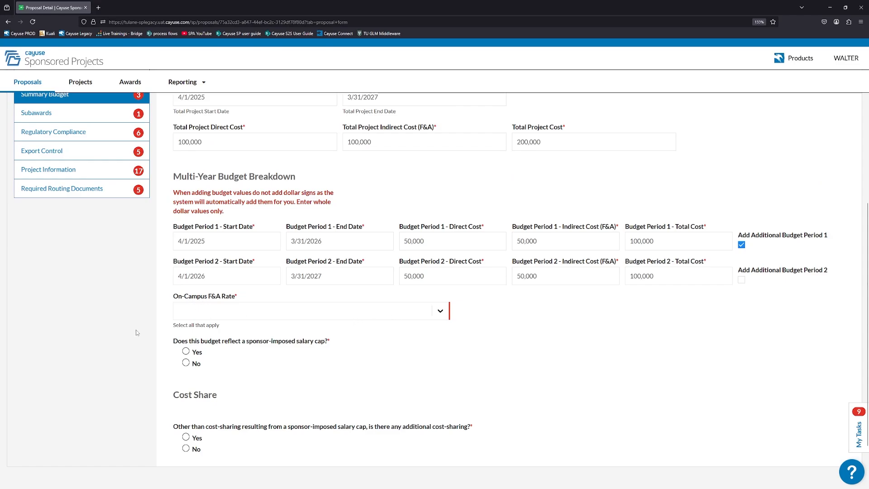
scroll(137, 333, up, 2)
click(98, 179)
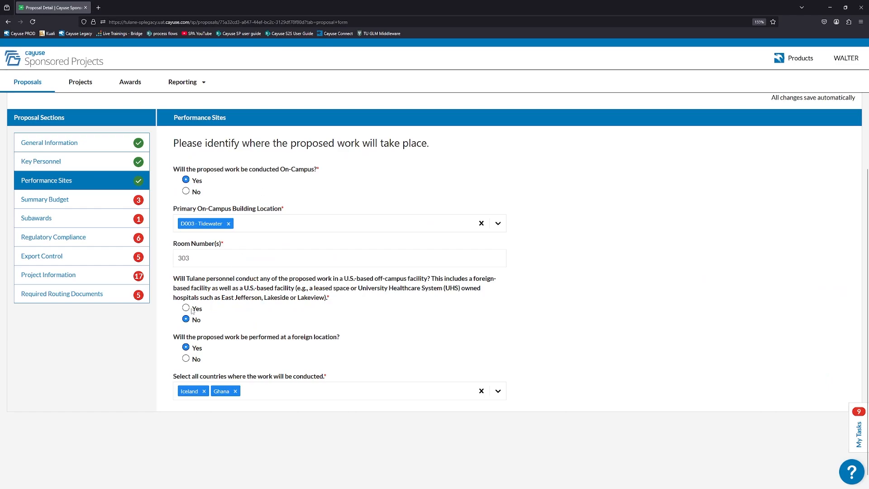
click(101, 201)
scroll(231, 398, down, 1)
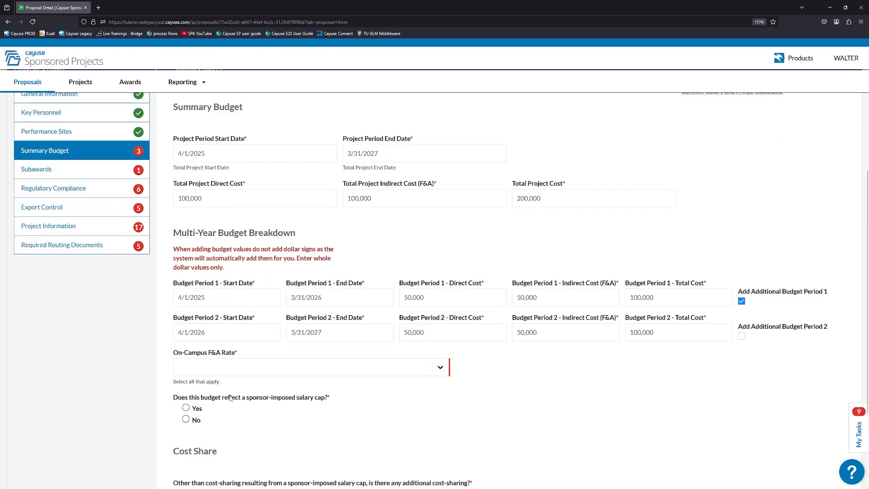
- Try Organized Research, then set the On-Campus F&A Rate to Other at 8
click(433, 368)
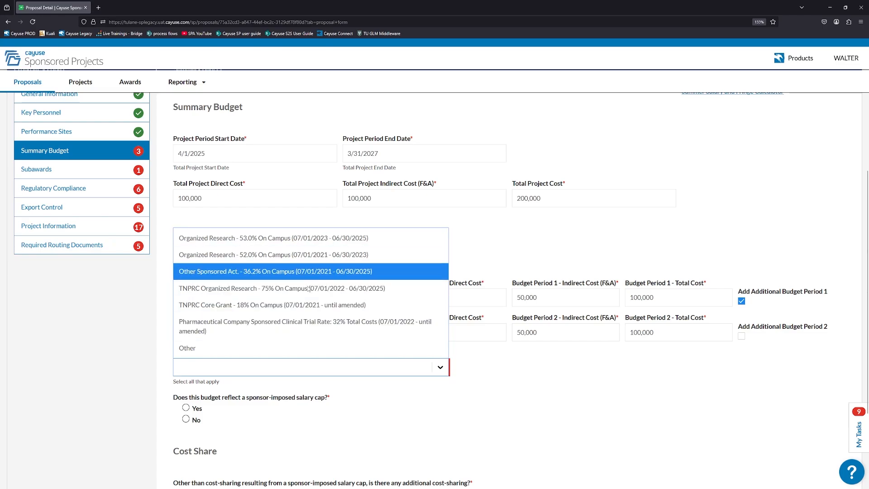
click(321, 243)
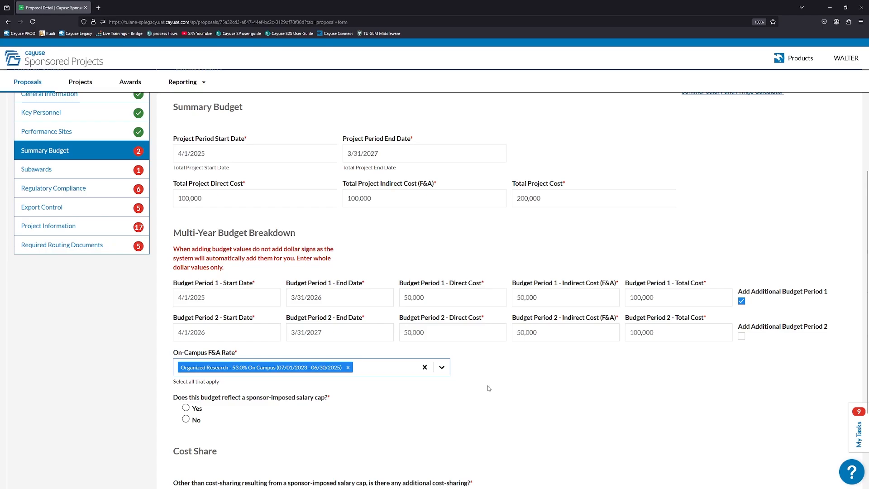
click(425, 367)
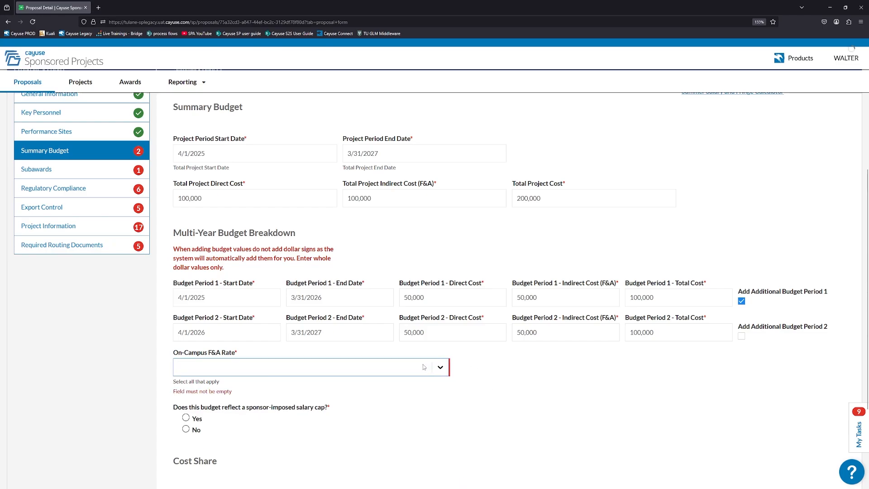
click(441, 369)
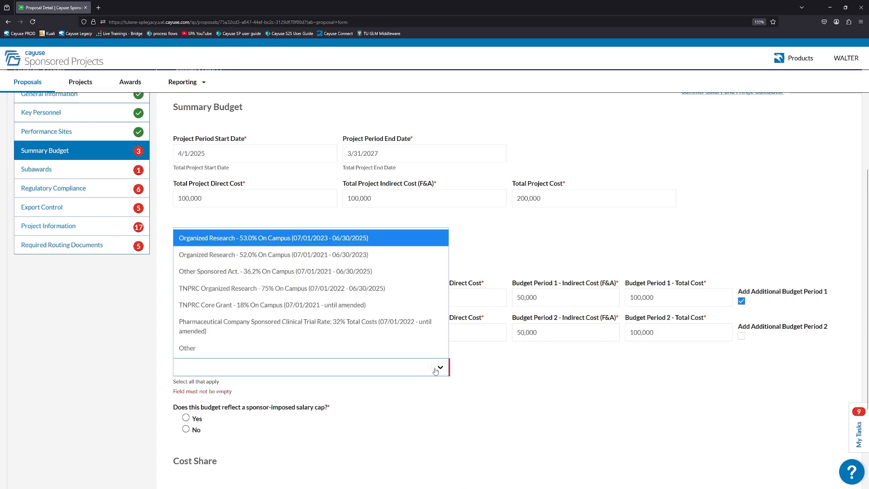
click(403, 347)
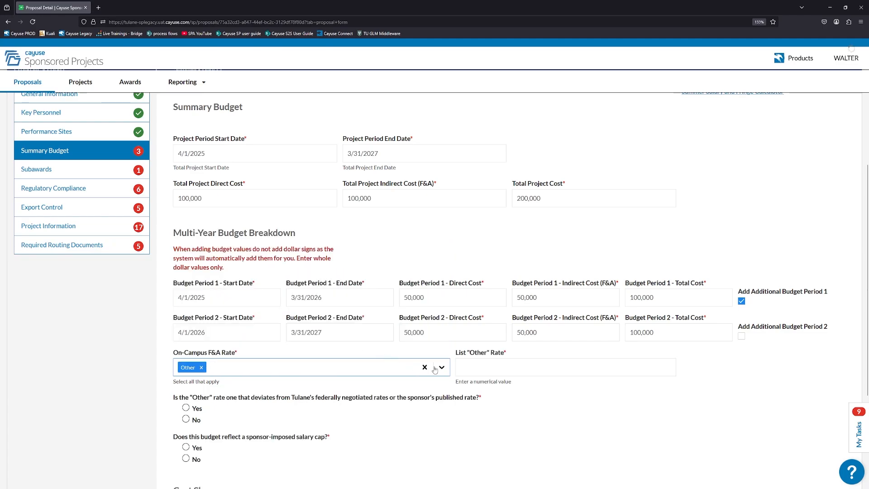
click(491, 365)
text(8)
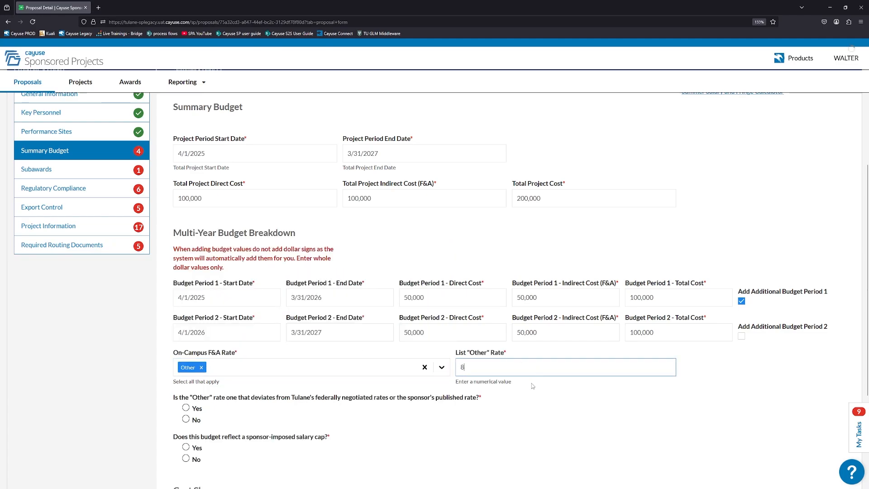
click(708, 380)
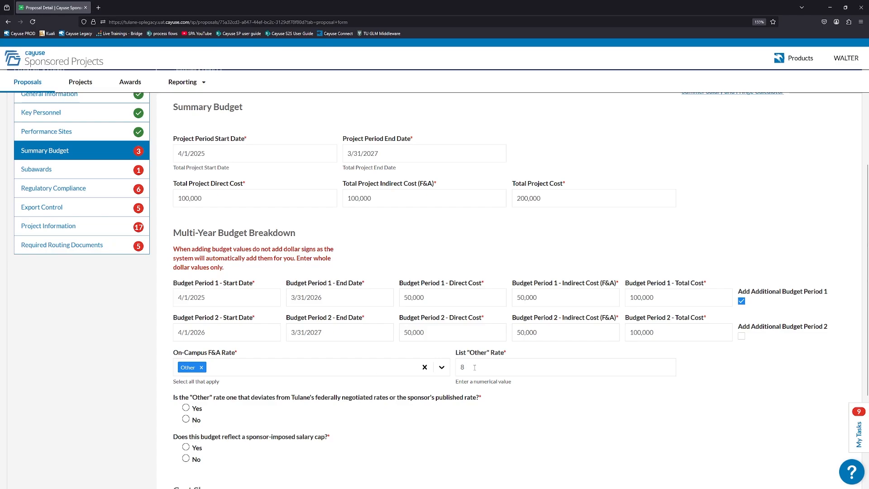
- Answer No to rate deviation and switch the rate back to Organized Research 53.0% On Campus
scroll(446, 380, down, 2)
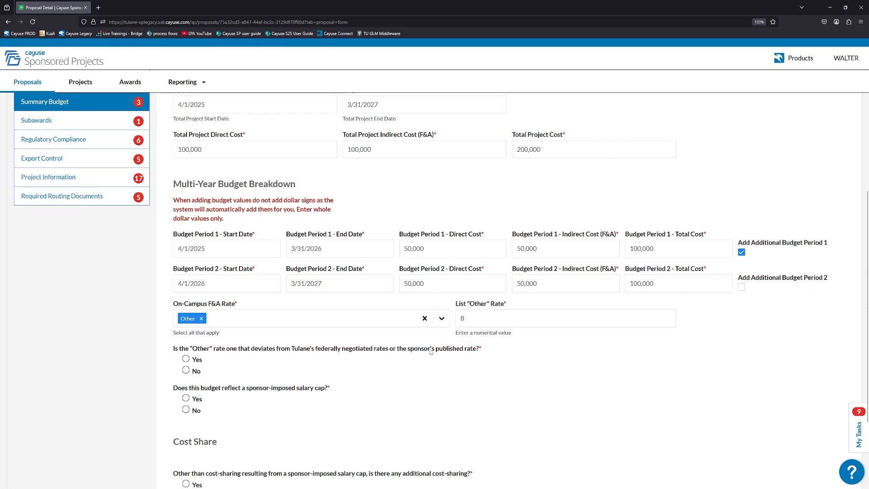
click(186, 371)
click(186, 359)
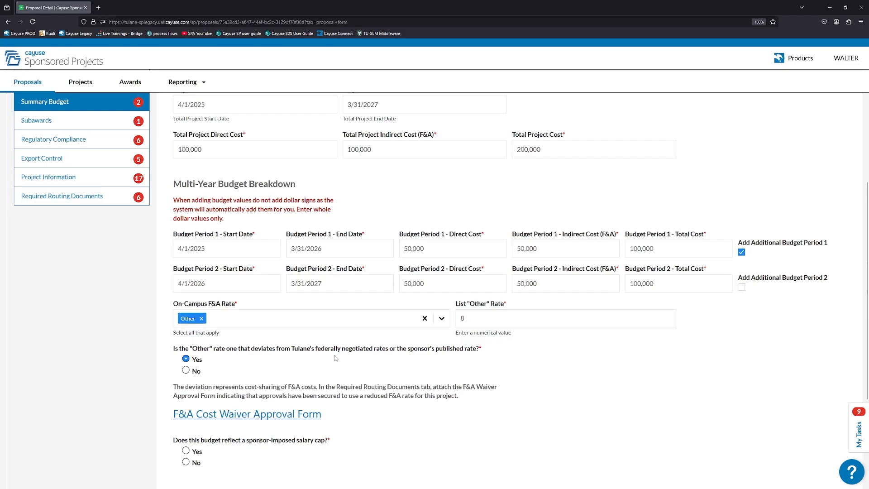
click(186, 371)
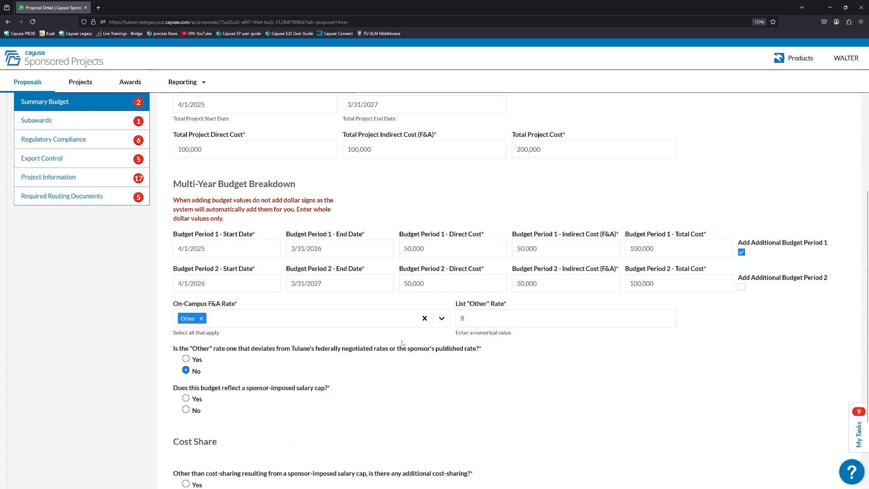
double_click(468, 320)
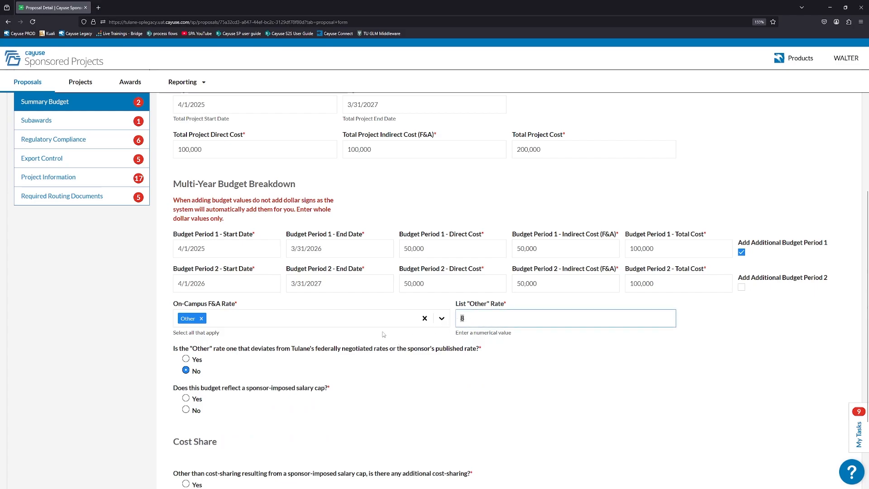
click(425, 318)
click(285, 189)
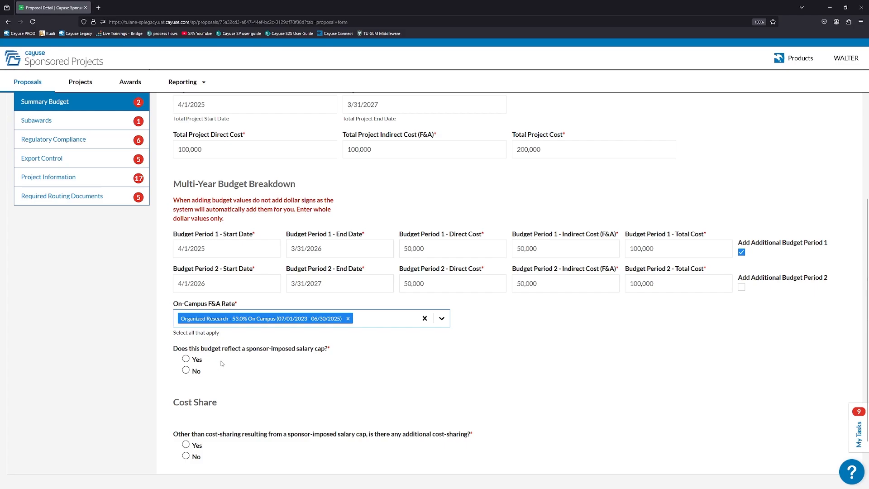
- Answer No to the sponsor-imposed salary cap and Yes to additional cost-sharing
click(186, 359)
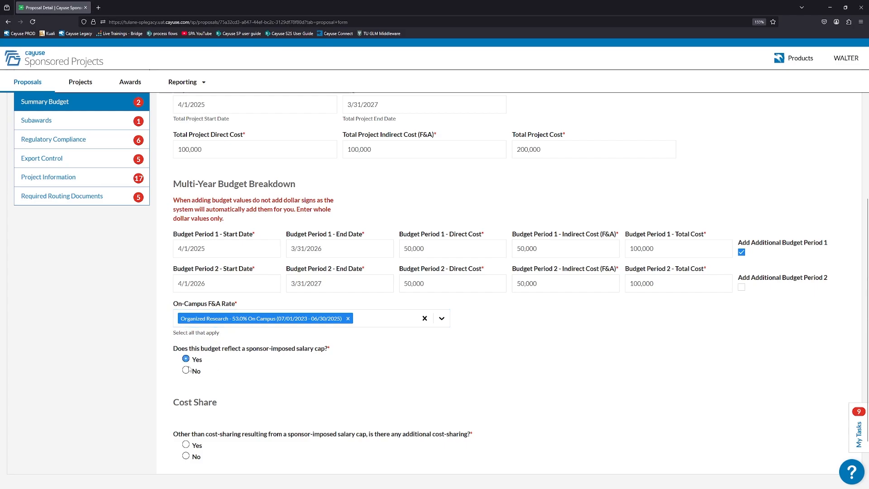
click(186, 370)
drag(248, 350, 310, 352)
click(301, 355)
scroll(263, 361, down, 1)
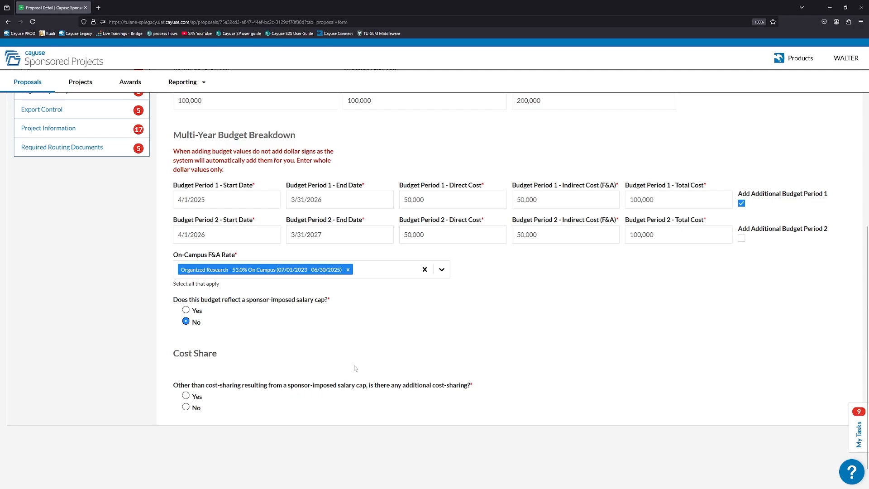
click(186, 396)
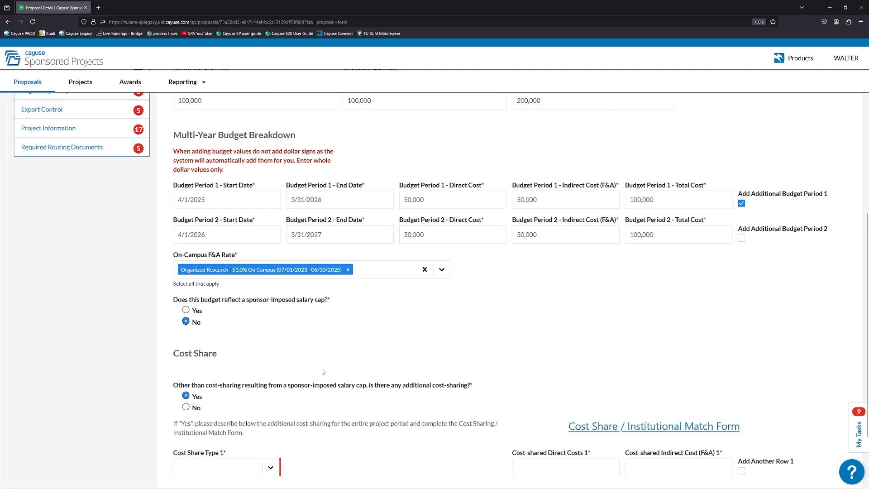
scroll(322, 371, down, 1)
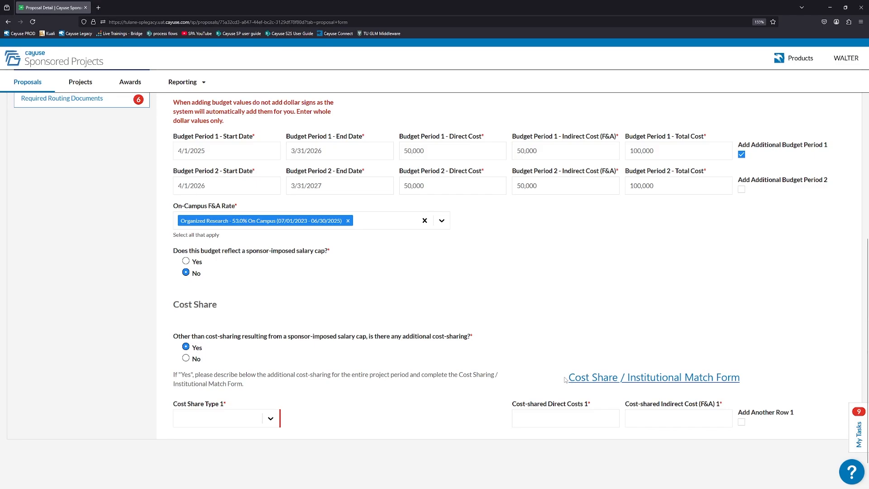
- Review the frevvo Cost Share / Institutional Match form, then return to the Proposal Detail tab
click(588, 379)
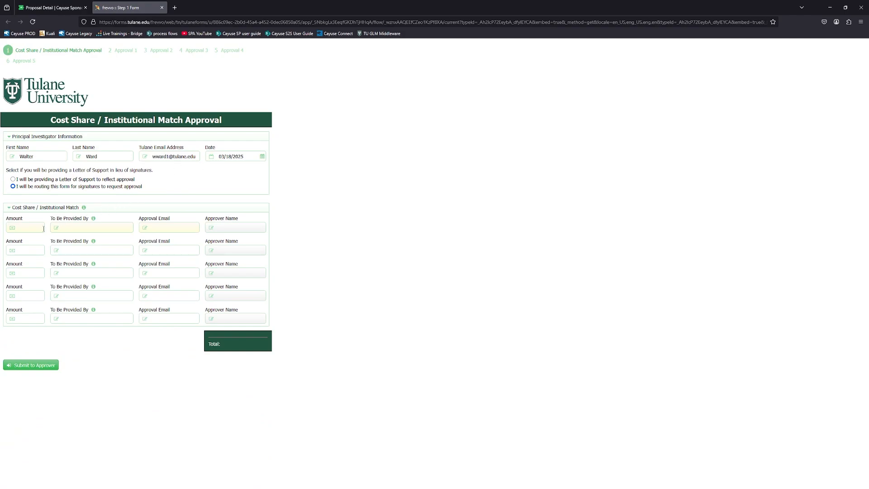
click(78, 227)
click(233, 208)
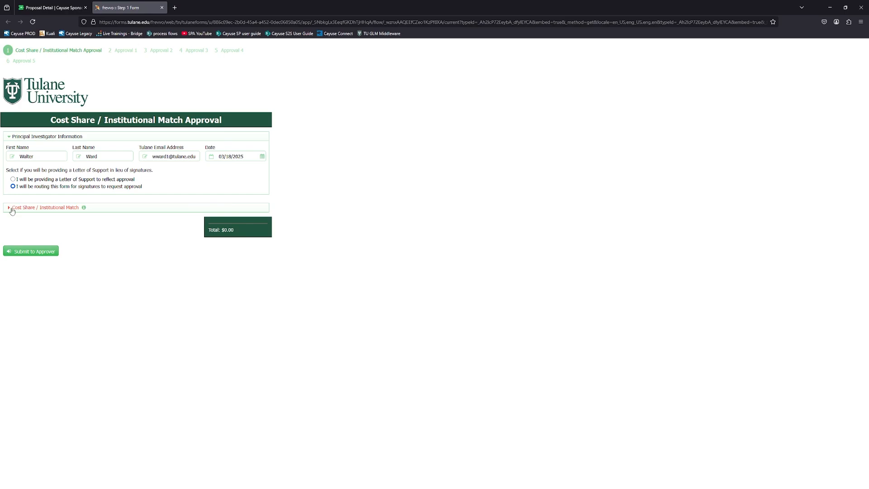
click(9, 210)
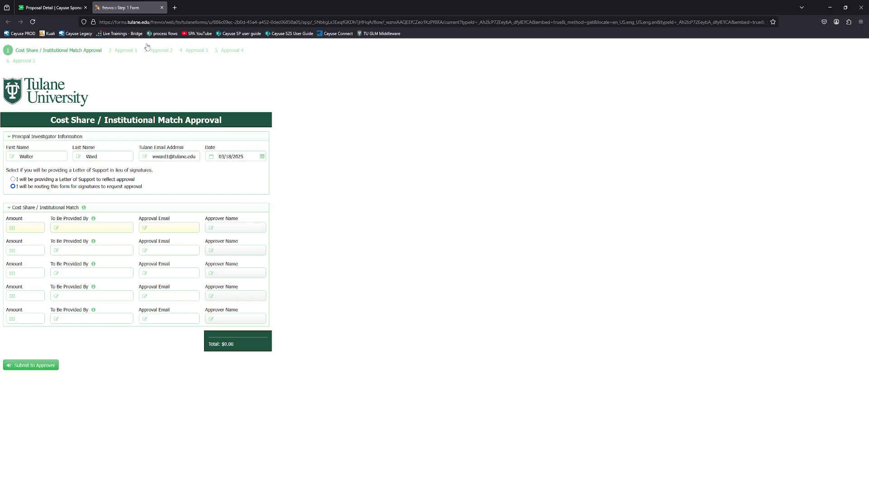
click(70, 8)
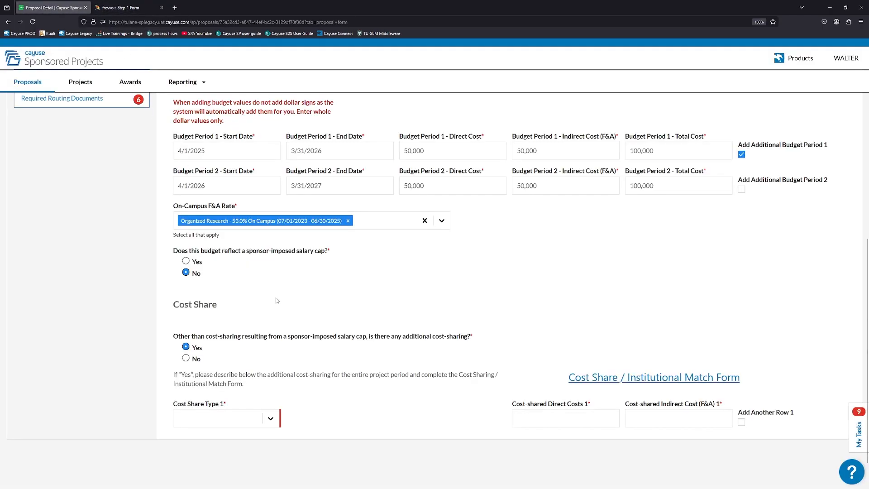
- Fill a cost-share row: Internal, PI / PD Discretionary Funds, 10,000 direct, 5,000 indirect
scroll(278, 301, up, 2)
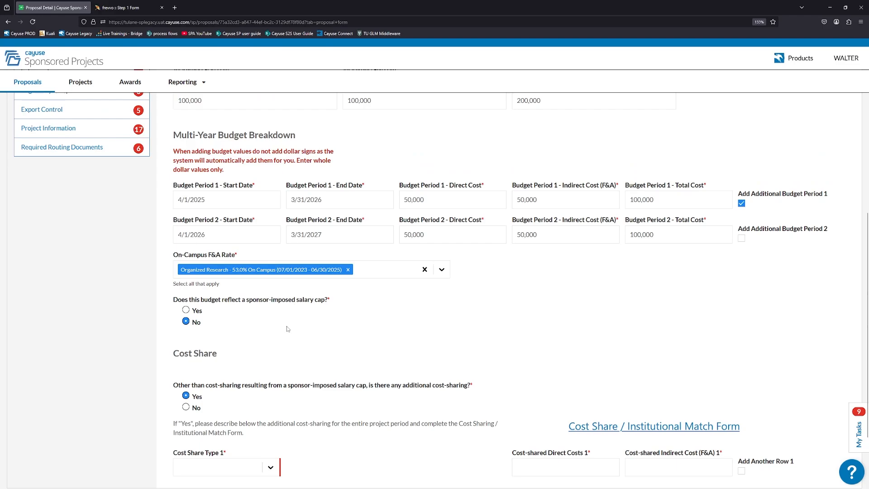
scroll(288, 329, down, 2)
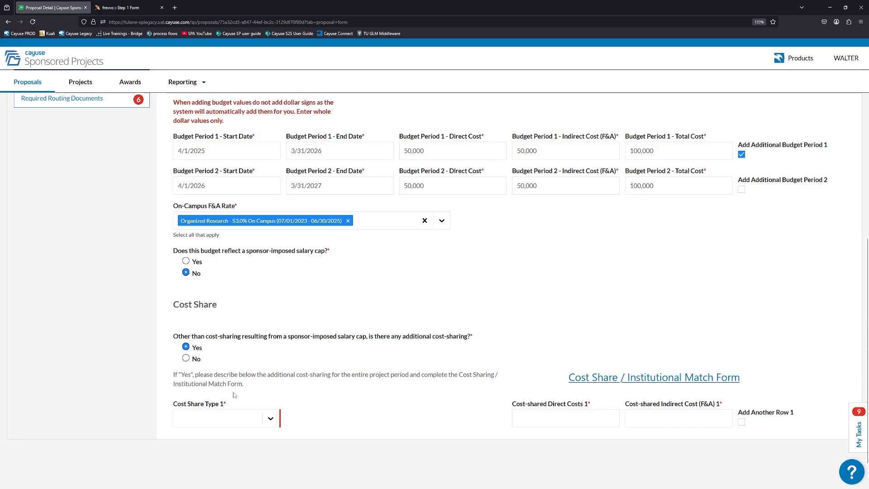
click(218, 419)
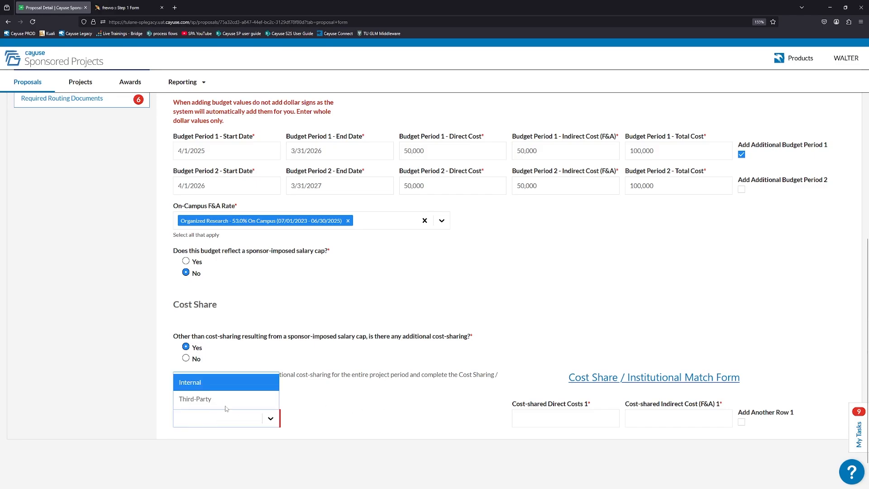
click(228, 385)
click(482, 421)
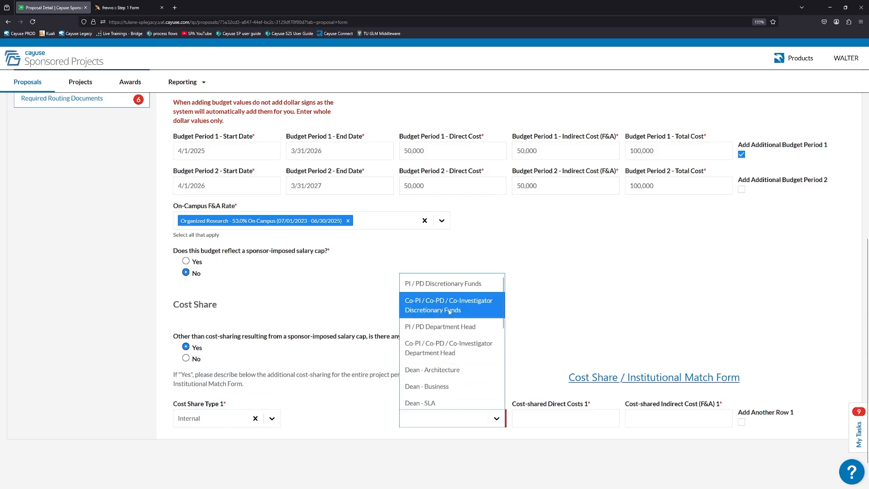
click(449, 284)
click(573, 412)
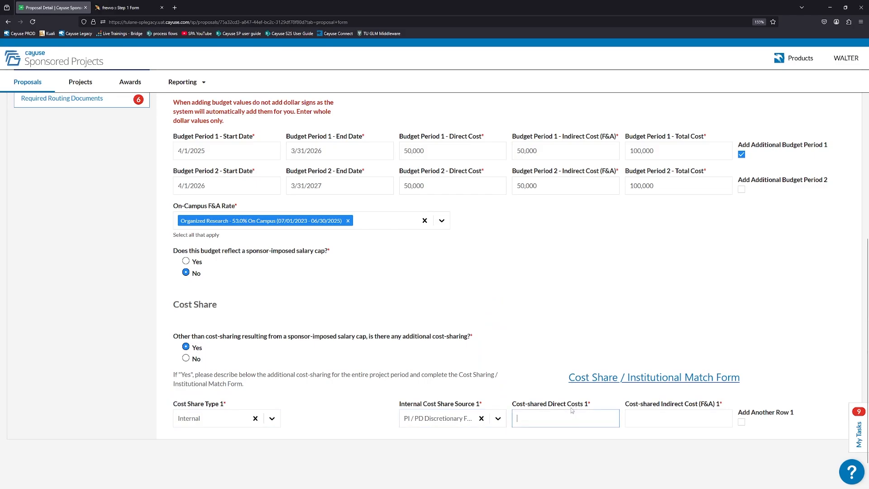
text(10,000)
click(652, 414)
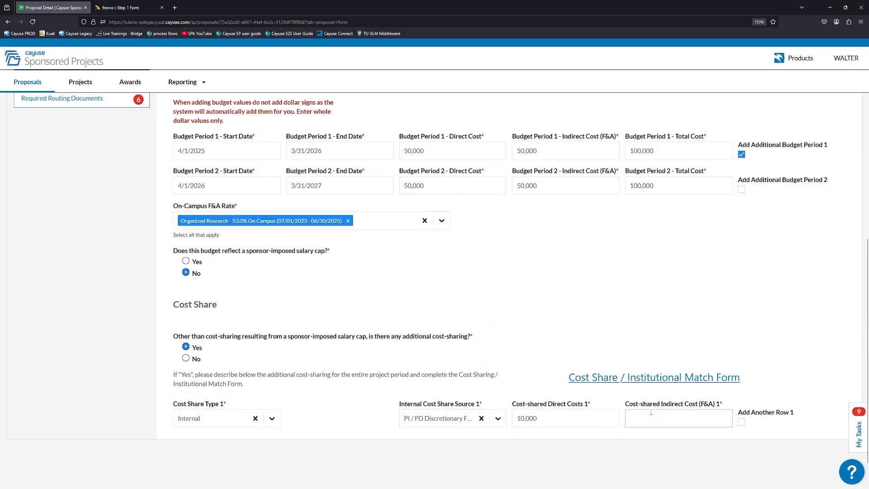
text(5,000)
- Remove the cost-share rows and answer No to additional cost-sharing
click(741, 422)
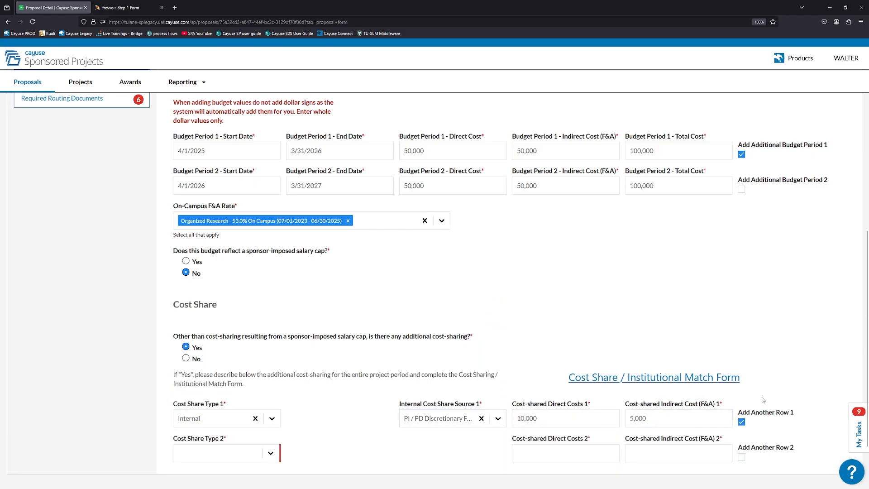
scroll(750, 391, down, 2)
click(742, 346)
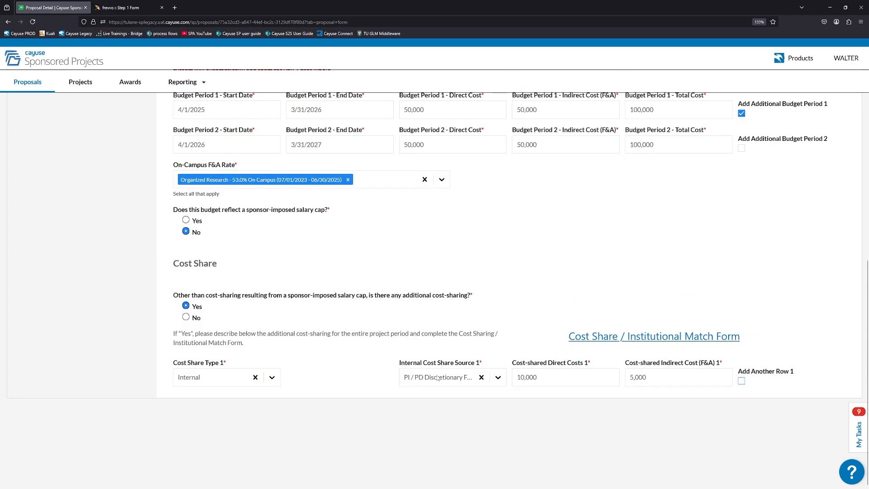
click(256, 378)
click(186, 321)
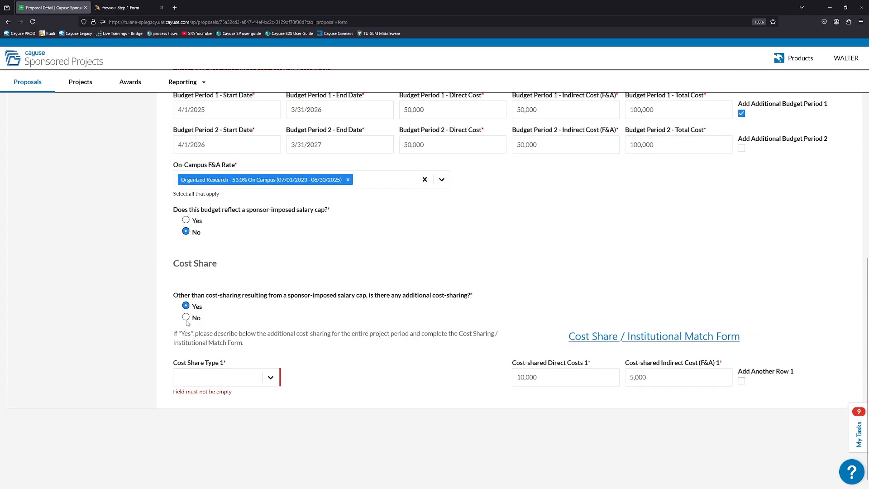
click(186, 318)
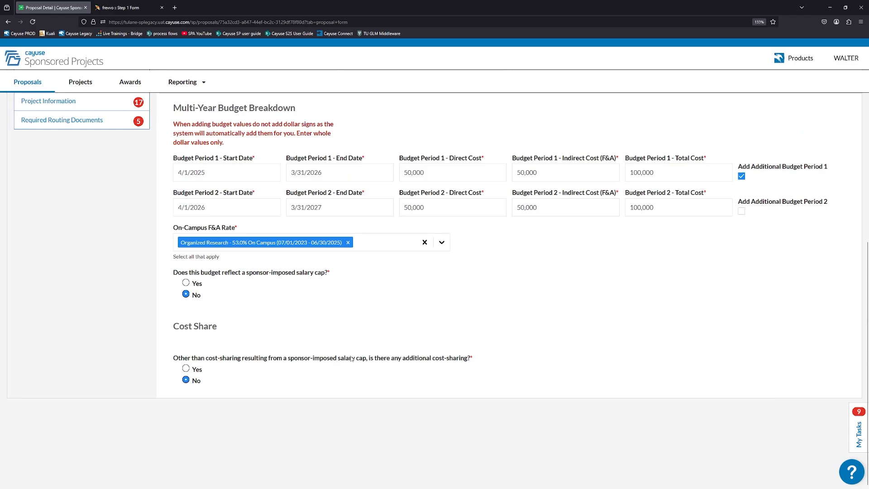
scroll(359, 357, up, 4)
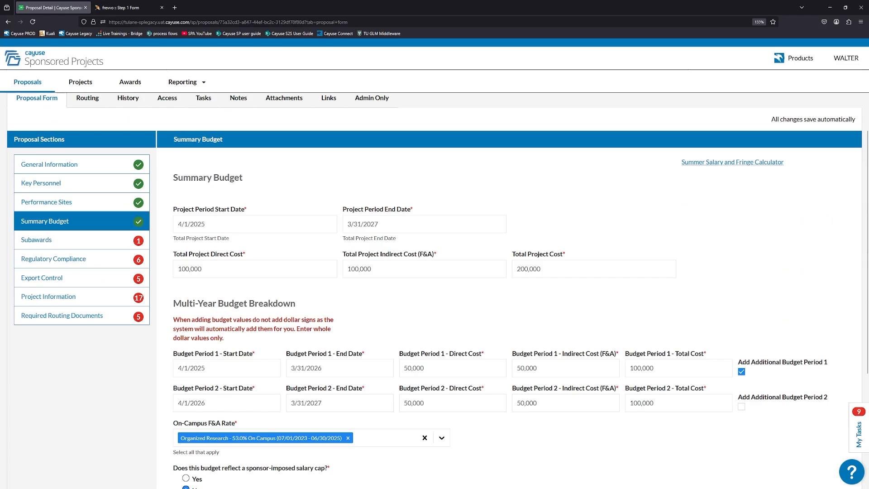
- In Subawards, answer Yes and add Harvard University with a 10,000 amount
click(134, 238)
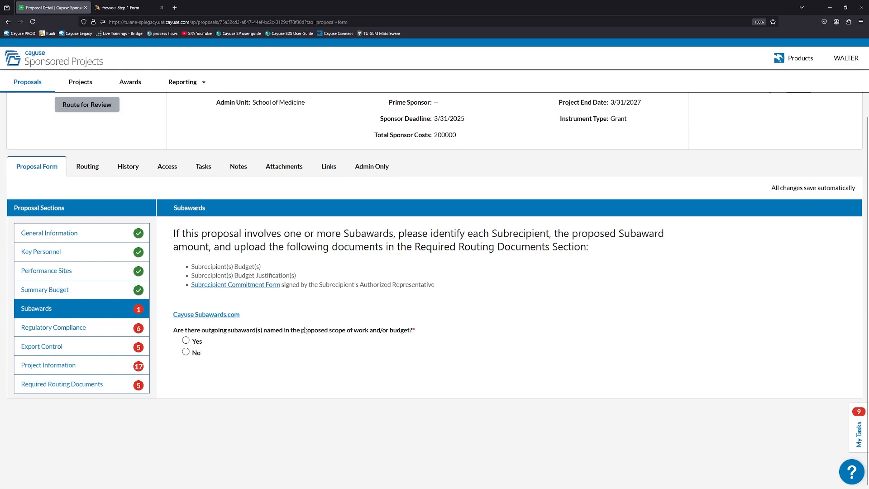
click(186, 341)
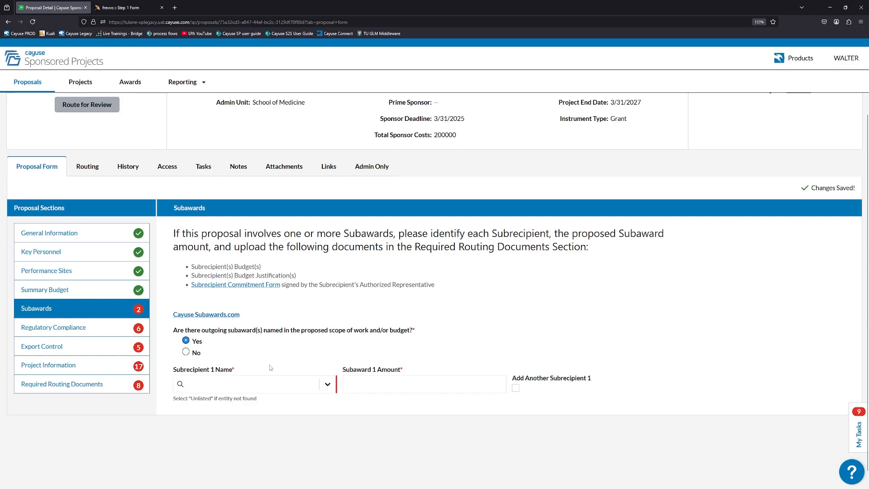
click(262, 383)
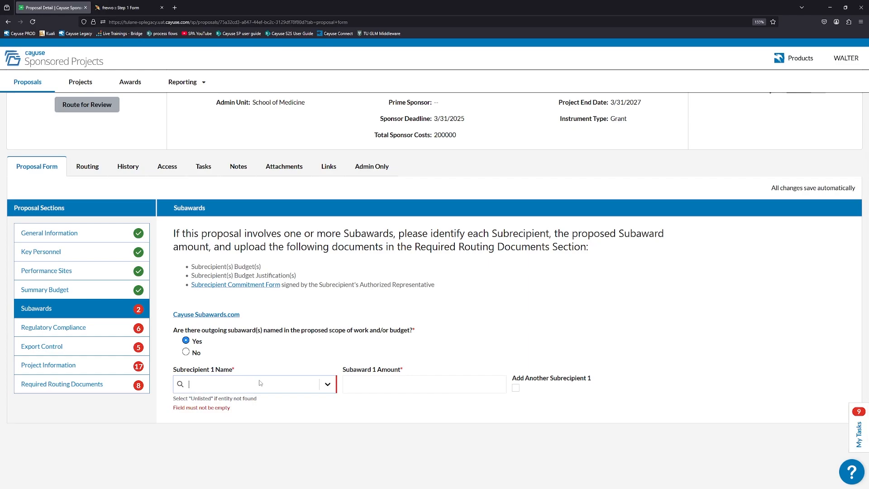
text(harvard)
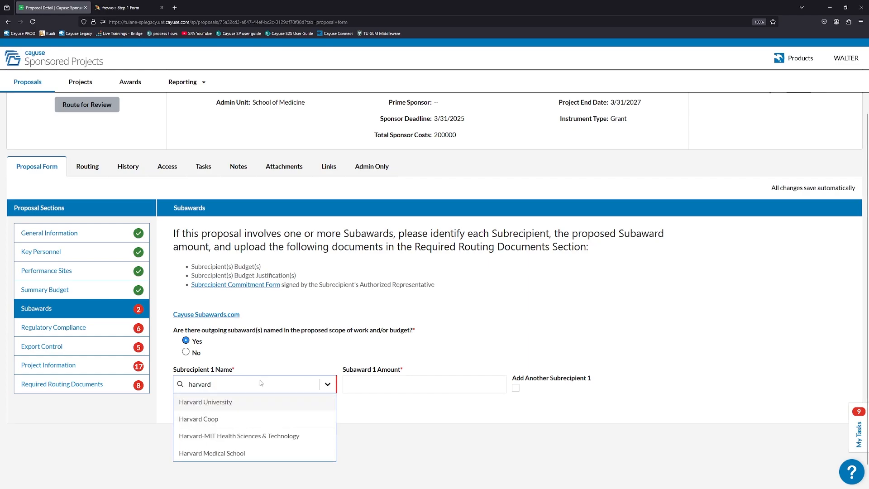
click(267, 402)
click(402, 384)
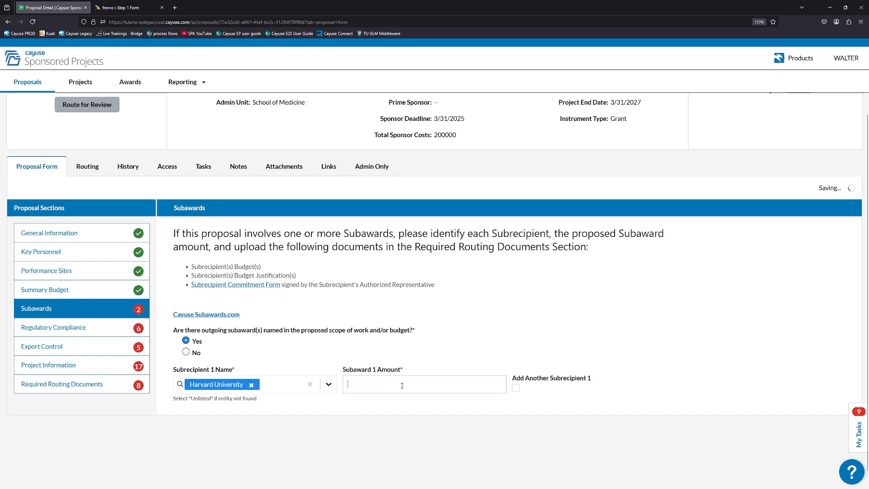
text(10,000)
click(517, 336)
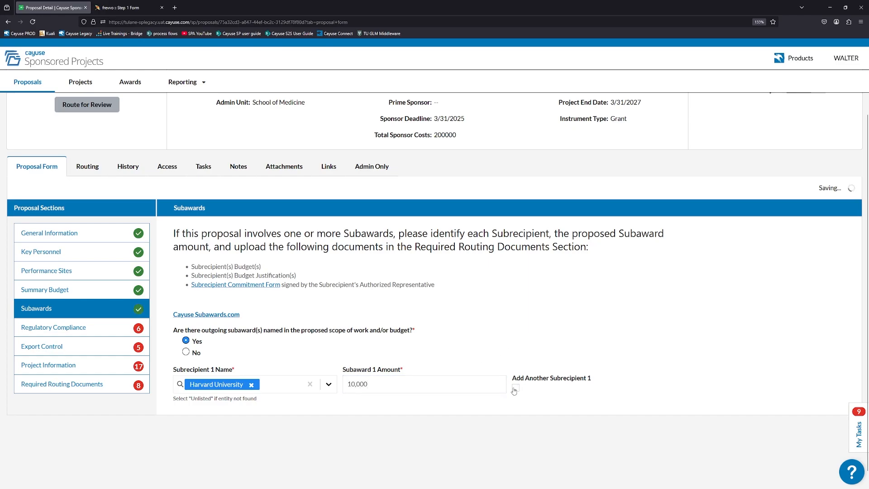
- Reset the subawards answer to Yes and re-enter Harvard University with amount 10000
click(195, 353)
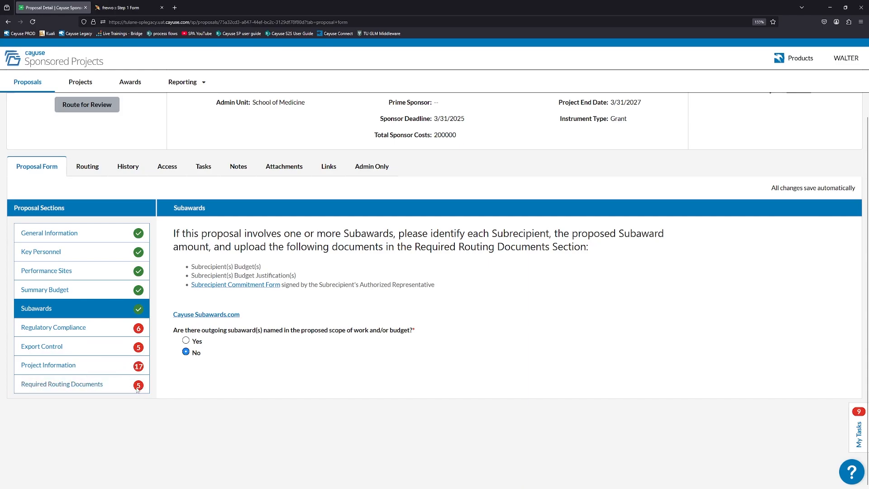
click(186, 341)
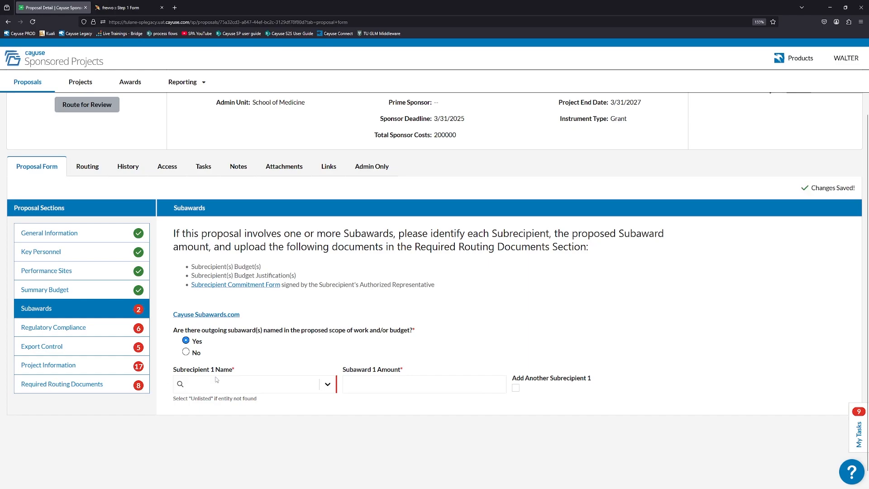
click(252, 385)
text(harvard)
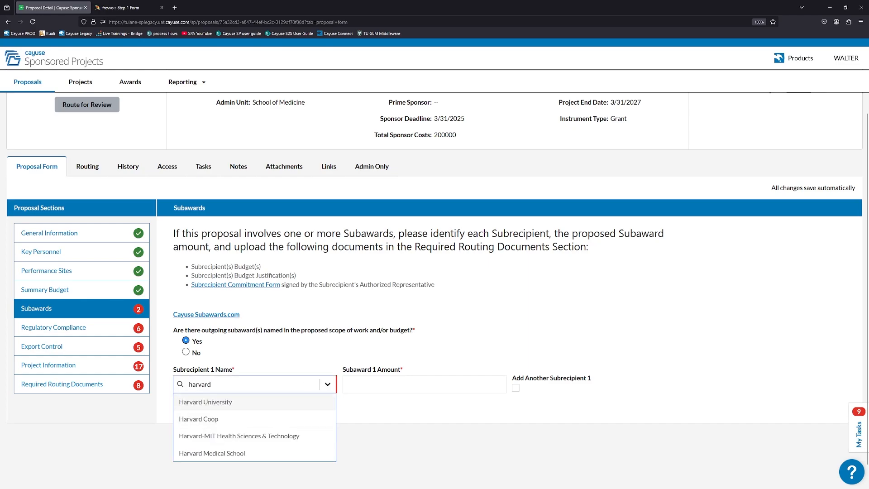
click(247, 403)
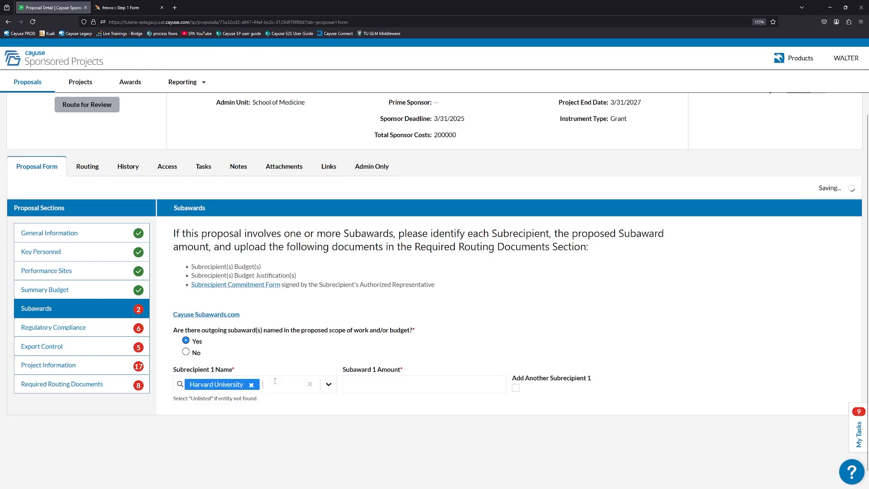
click(414, 384)
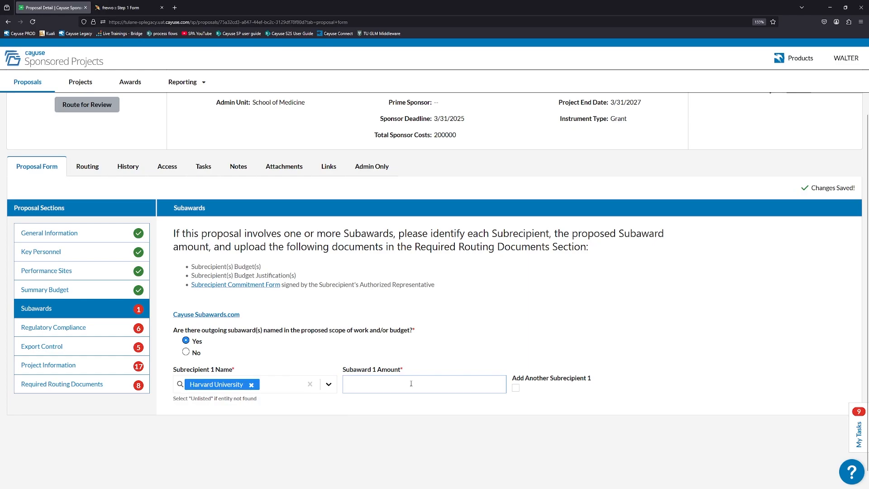
text(100000)
click(465, 321)
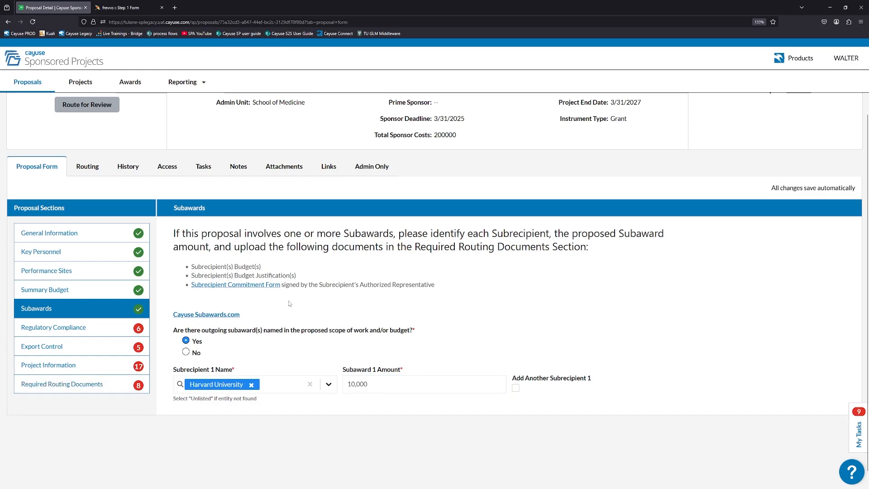
- In Regulatory Compliance, answer Yes to human subjects and IRB approval under Tulane IRB
click(97, 328)
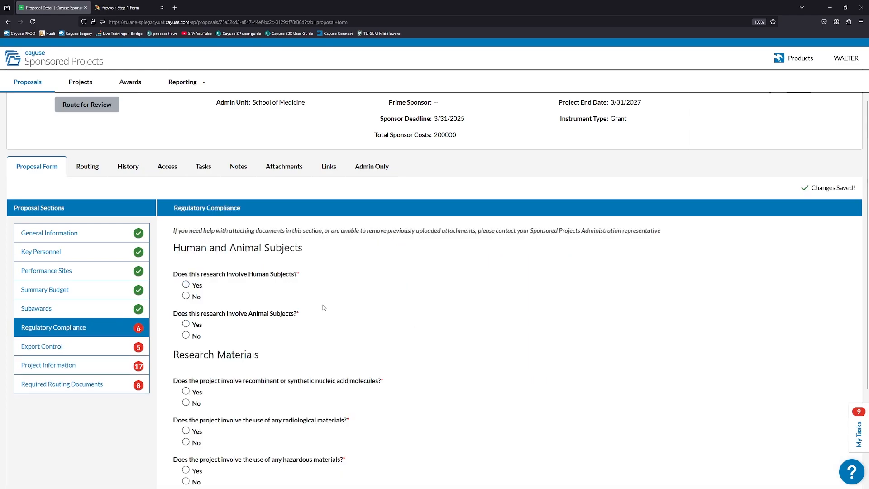
scroll(324, 307, down, 1)
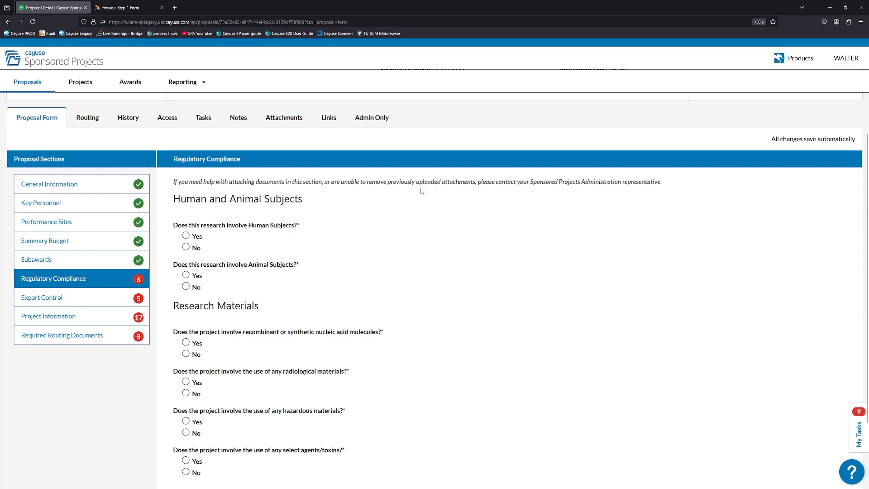
click(186, 237)
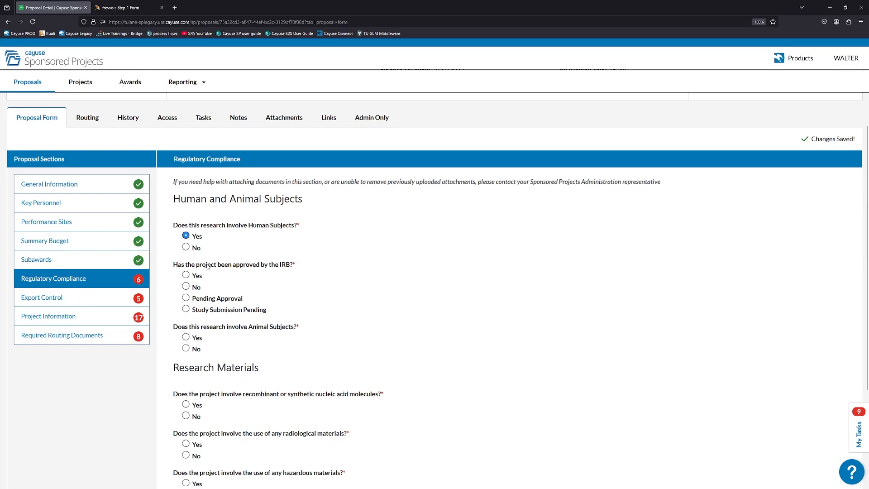
click(186, 276)
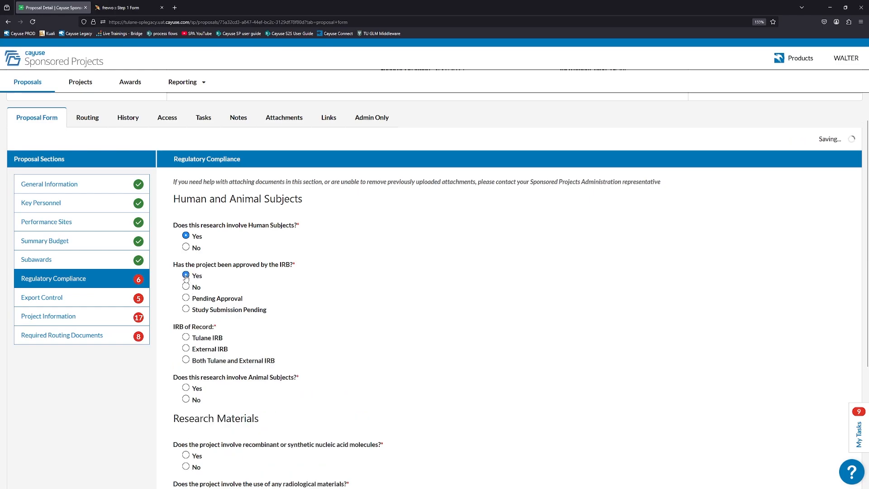
click(187, 338)
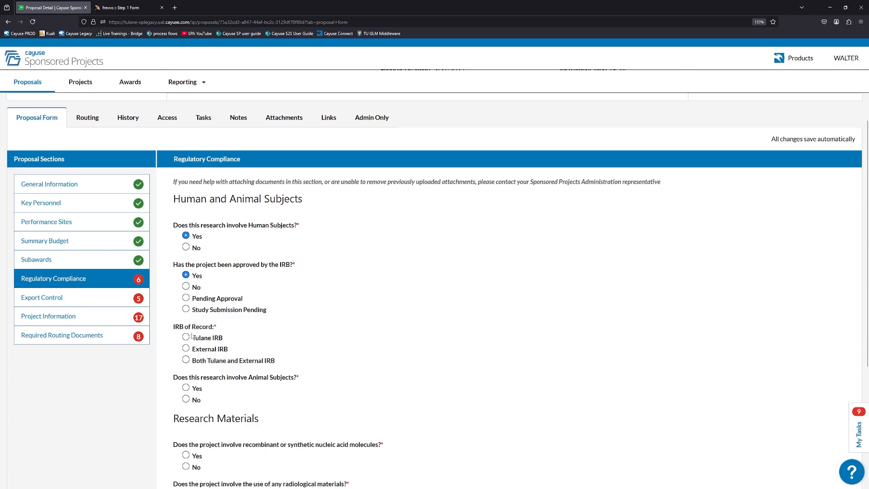
scroll(270, 345, down, 1)
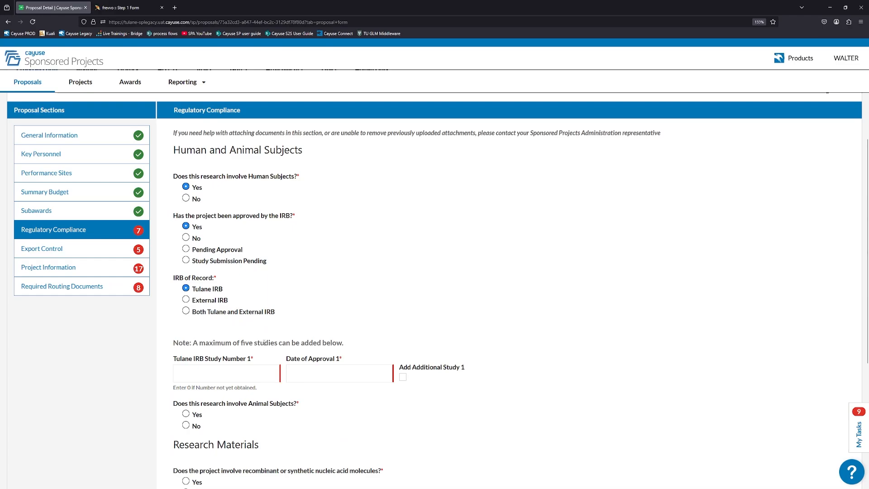
- Enter IRB study number 10-011 with approval date 3/17/2025
click(227, 369)
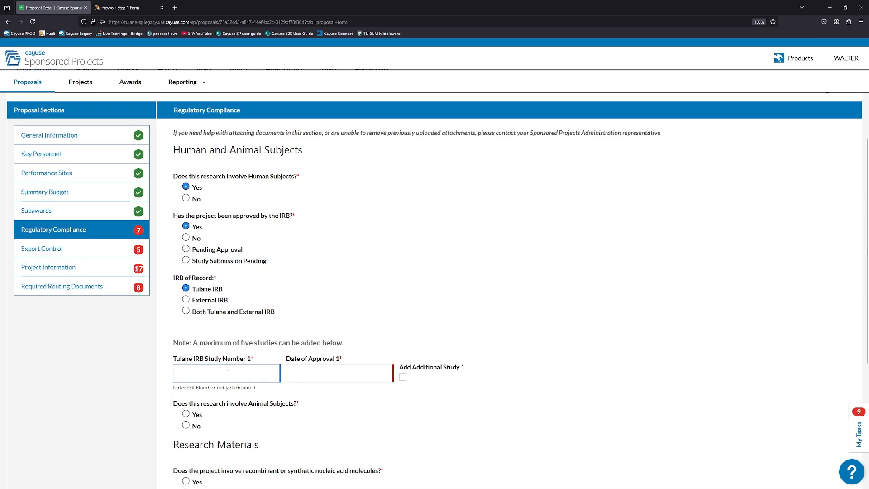
text(10-011)
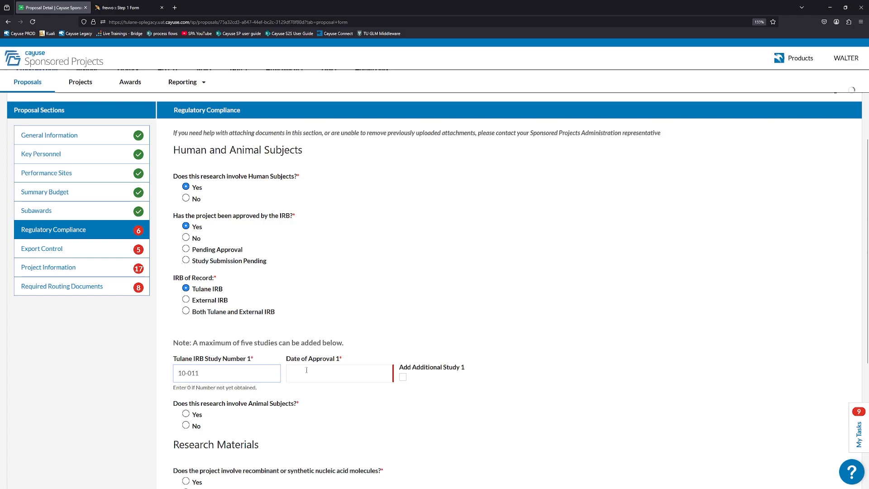
click(307, 371)
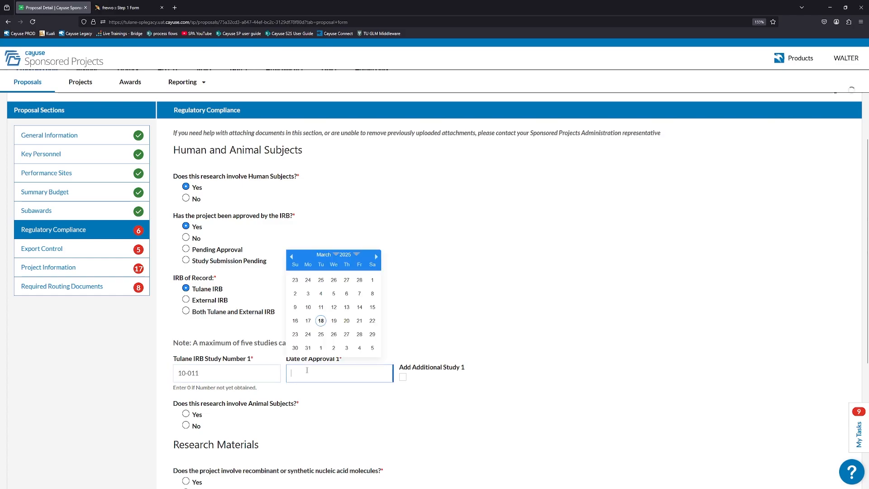
click(334, 320)
click(319, 373)
click(308, 320)
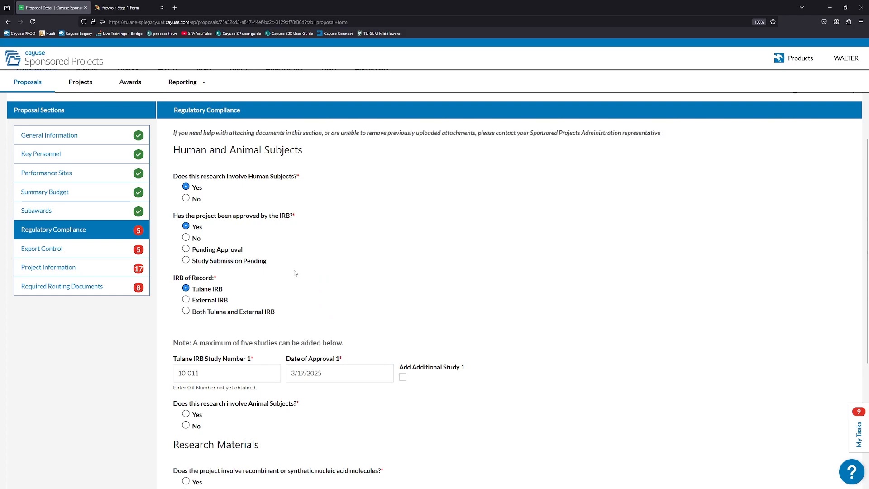
scroll(295, 273, up, 1)
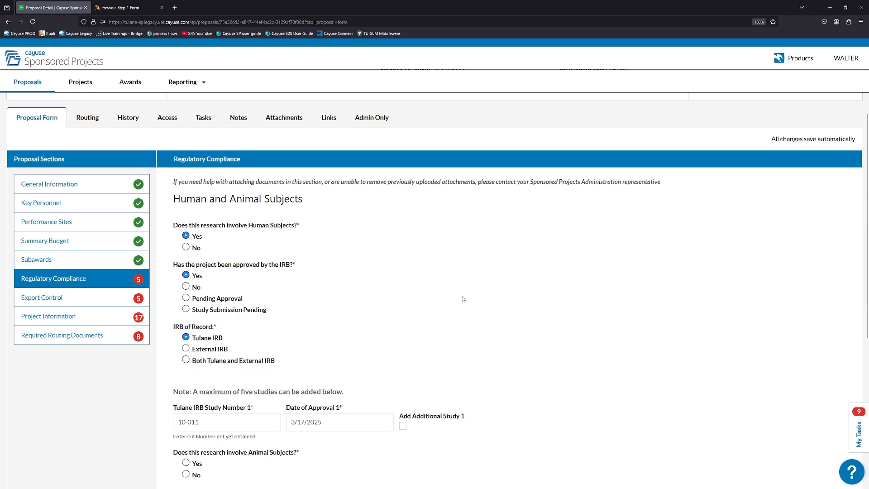
scroll(463, 296, down, 2)
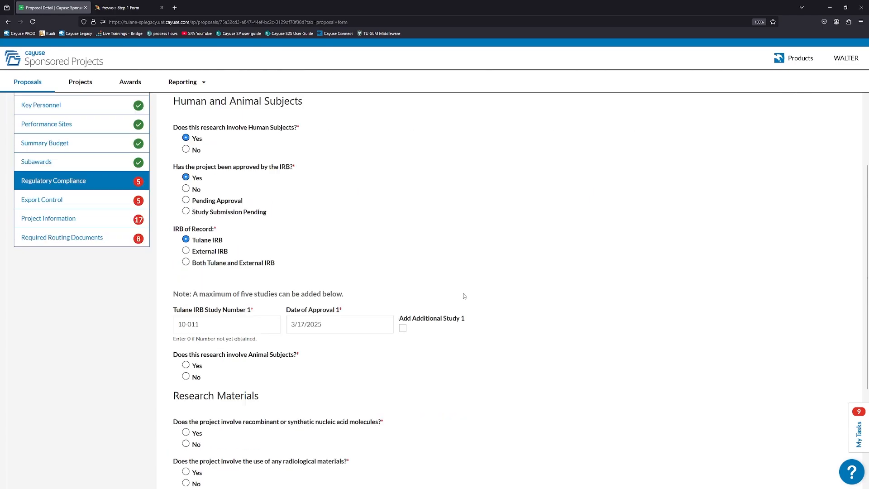
scroll(448, 295, down, 1)
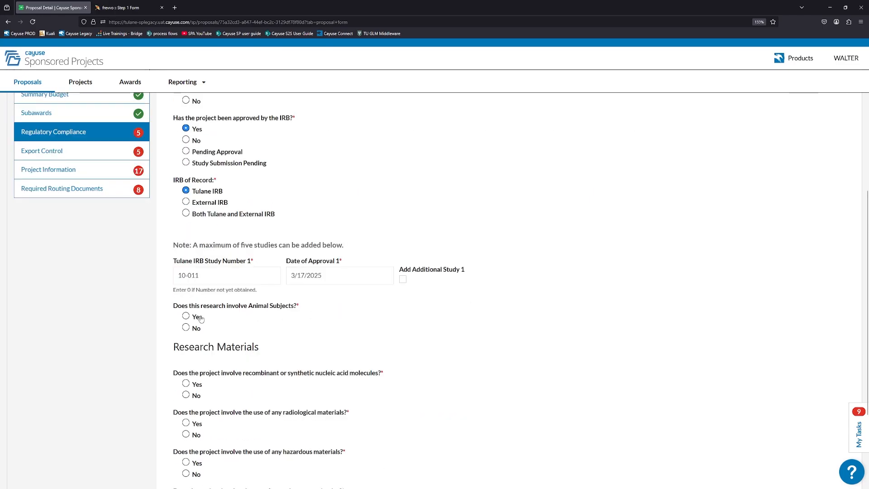
- Answer No to animal subjects, recombinant, radiological and hazardous materials
click(186, 327)
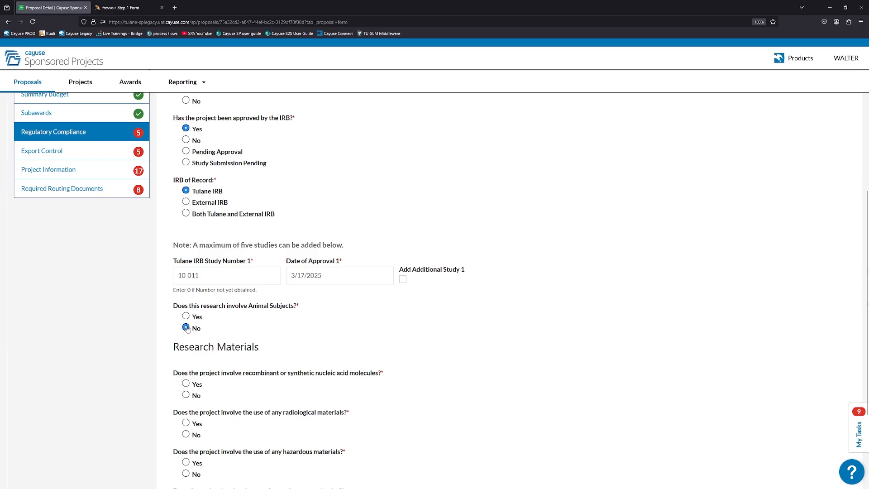
click(186, 316)
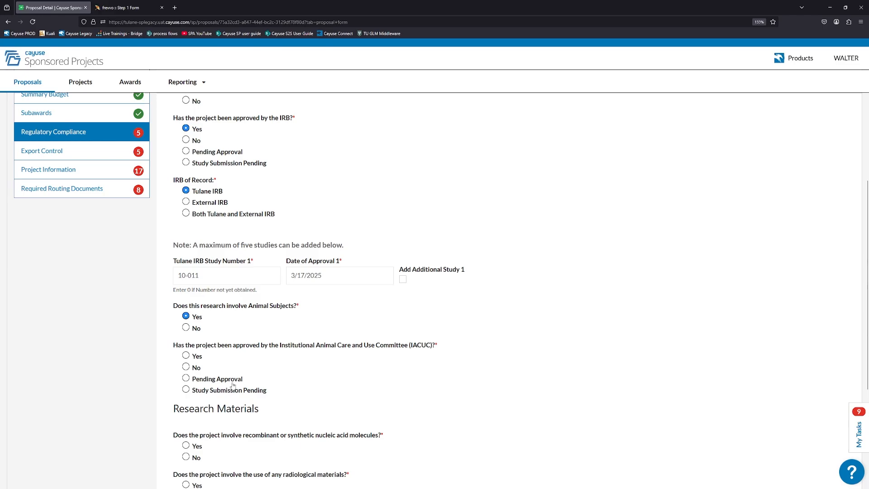
click(186, 328)
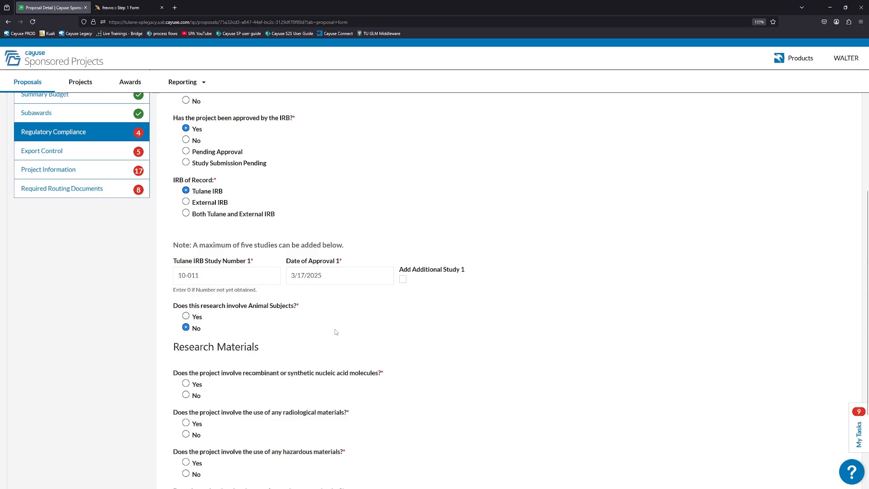
scroll(339, 329, down, 3)
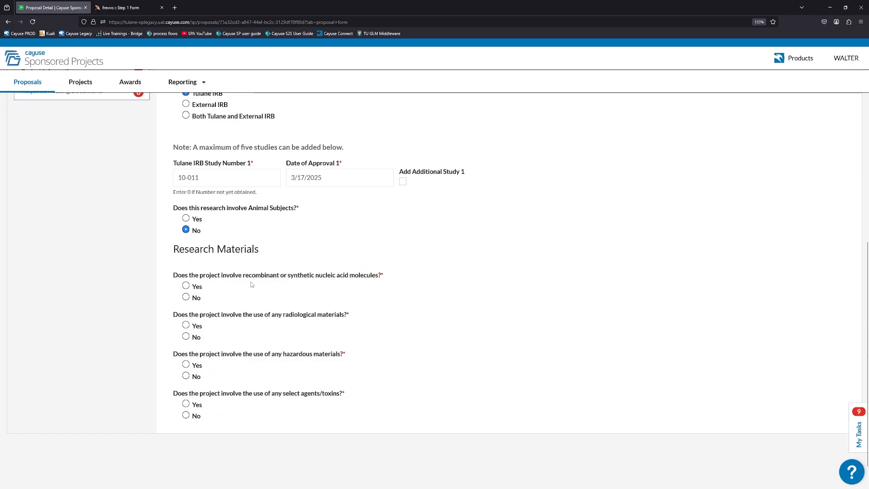
click(185, 286)
click(186, 297)
click(186, 325)
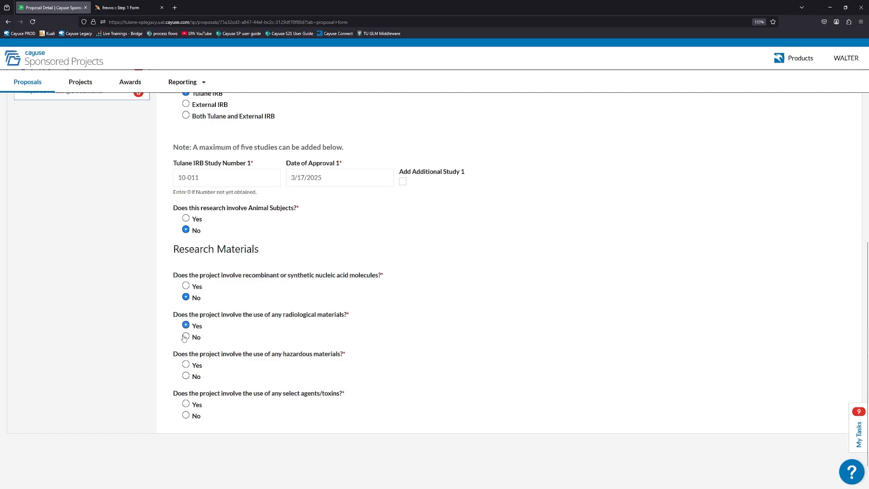
click(185, 337)
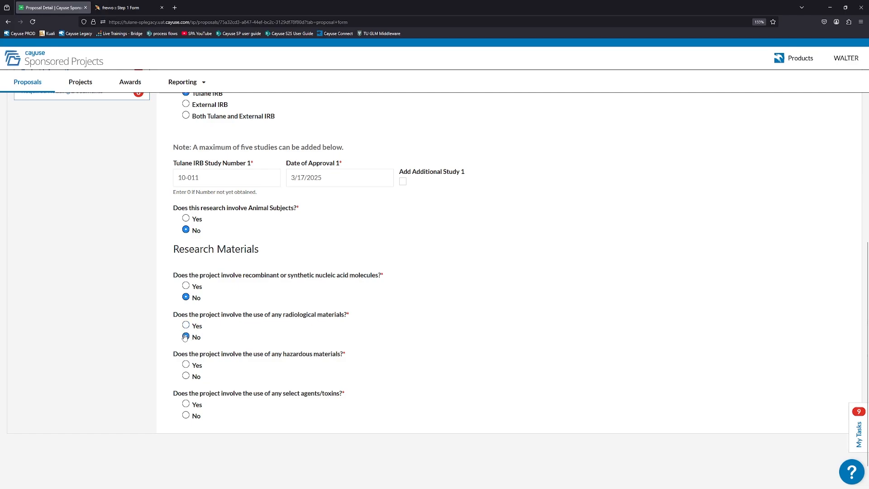
click(187, 365)
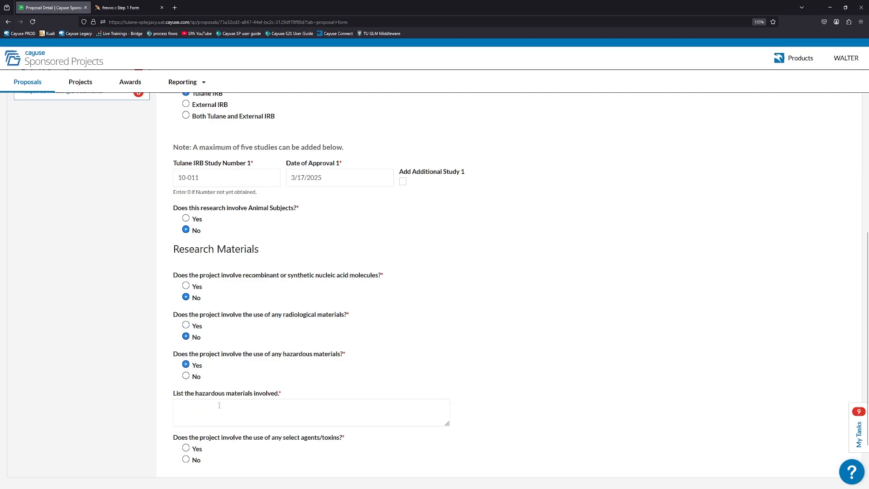
click(218, 415)
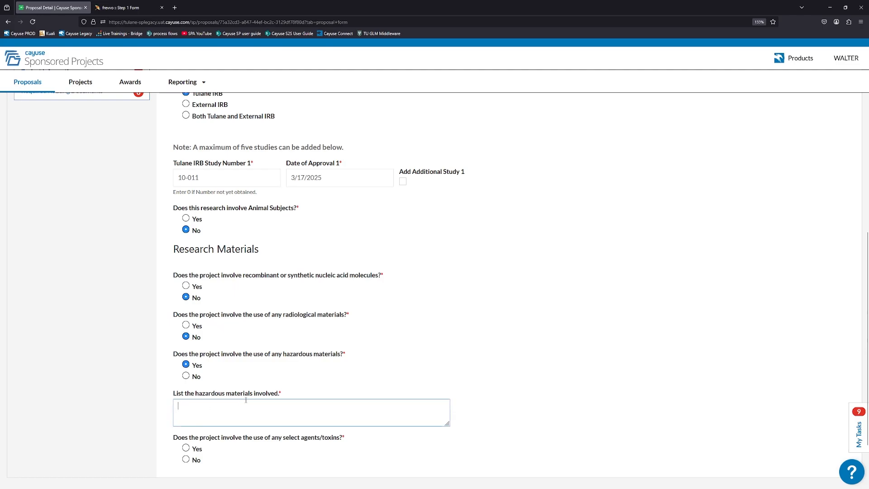
click(186, 376)
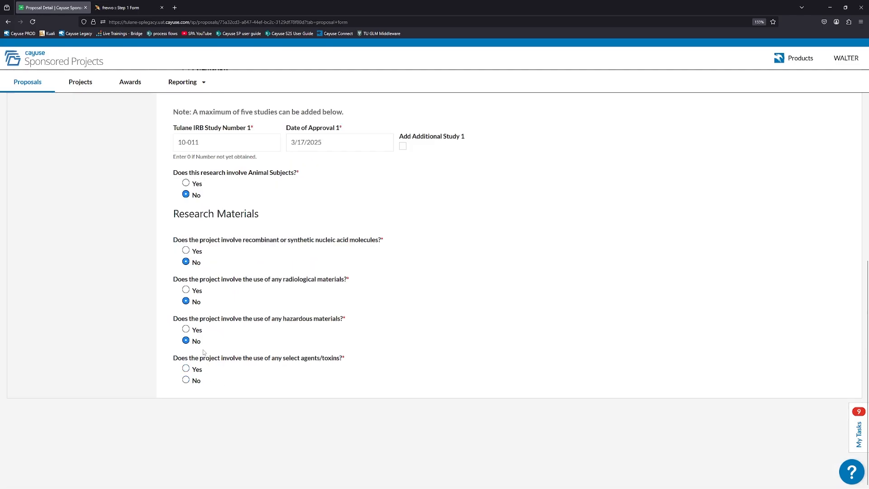
- Answer Yes to select agents/toxins and choose Ebola virus as the agent
click(186, 369)
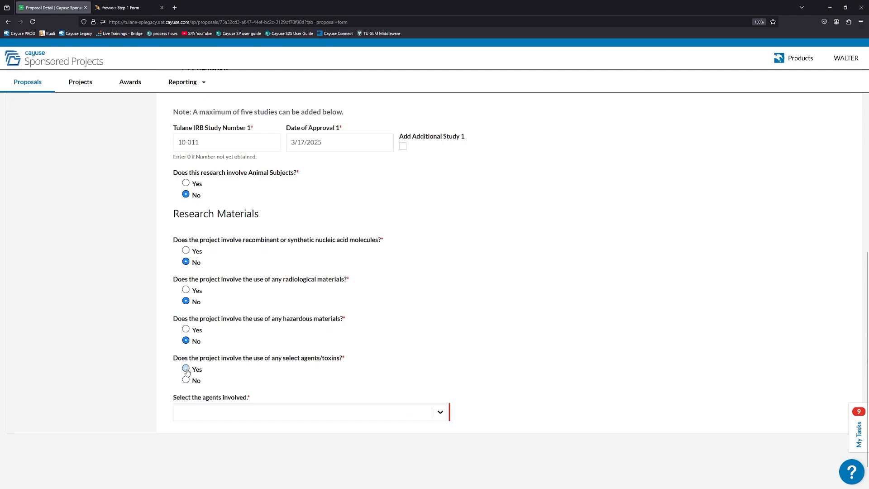
scroll(239, 363, down, 1)
click(438, 379)
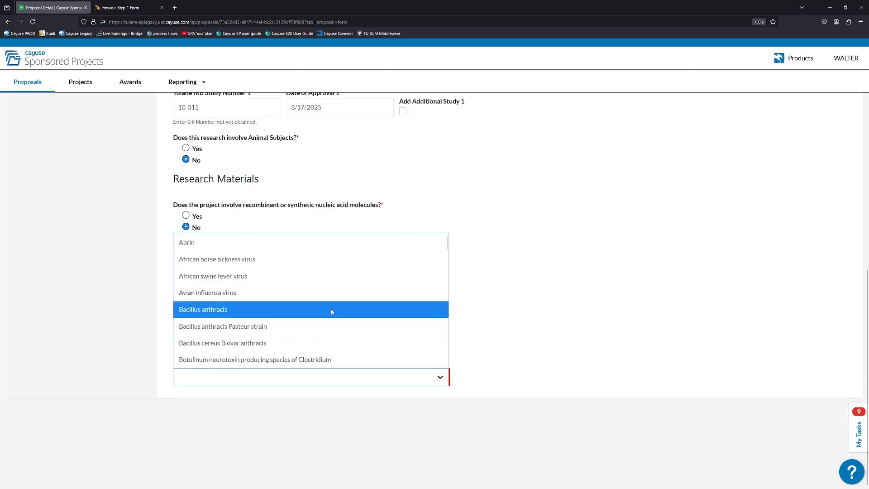
scroll(332, 305, down, 2)
scroll(331, 304, down, 5)
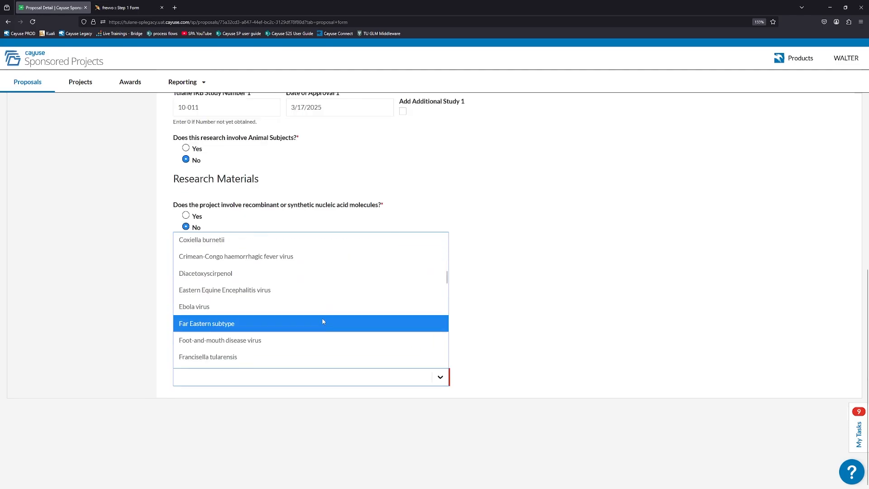
click(321, 307)
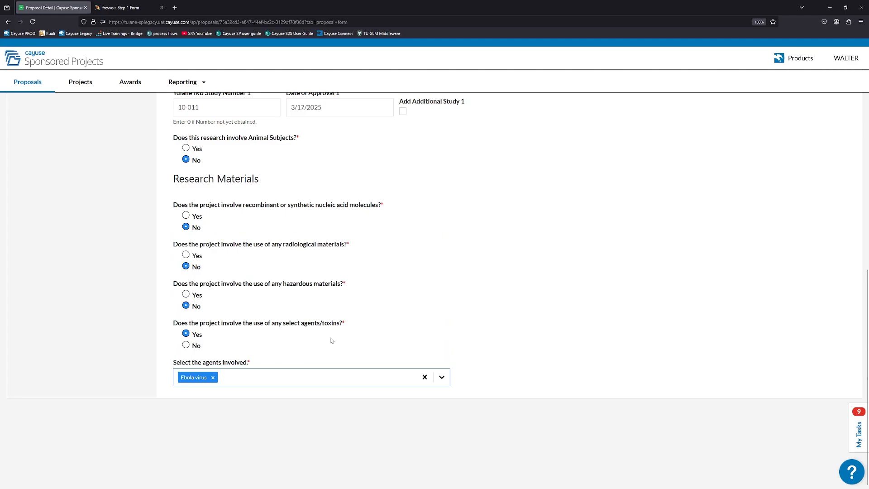
scroll(394, 333, up, 4)
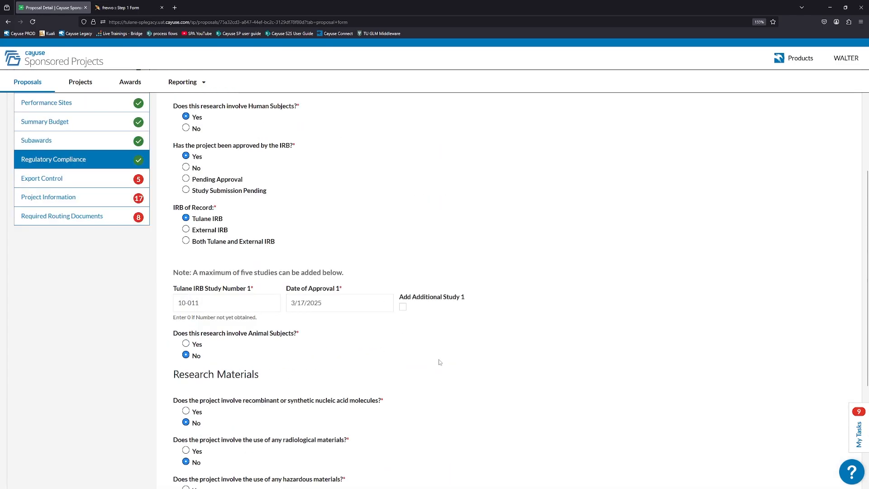
scroll(442, 365, up, 3)
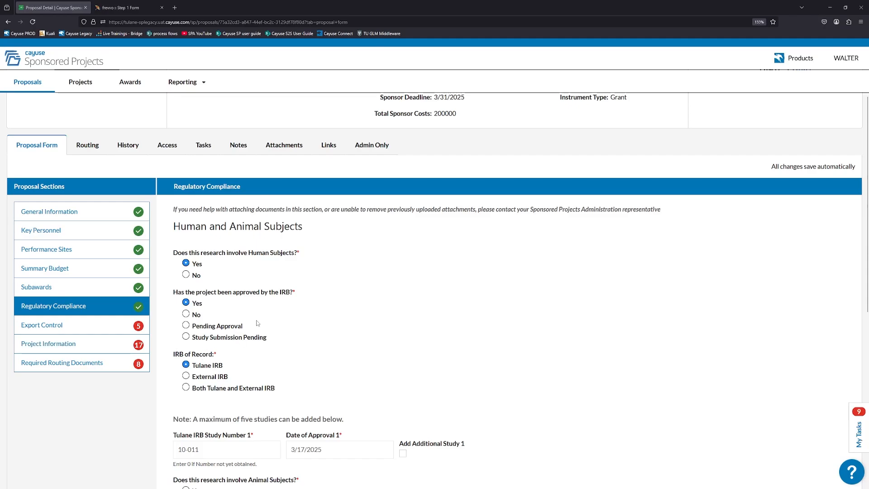
scroll(258, 322, down, 1)
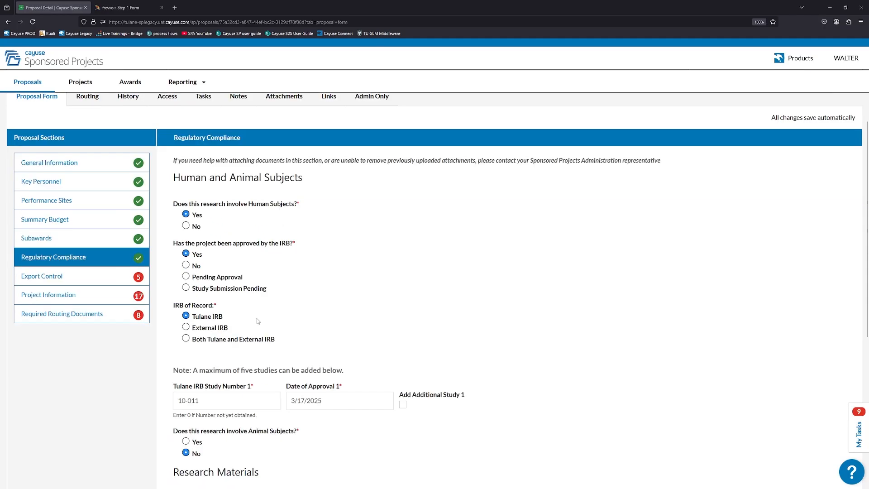
- Answer No to travel, export, sponsor restriction, encryption/ITAR and controlled information questions
click(109, 279)
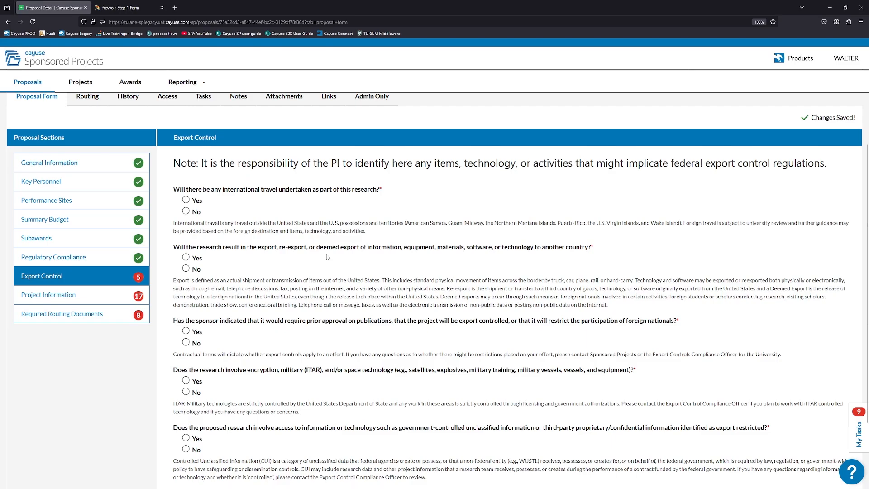
scroll(327, 254, down, 1)
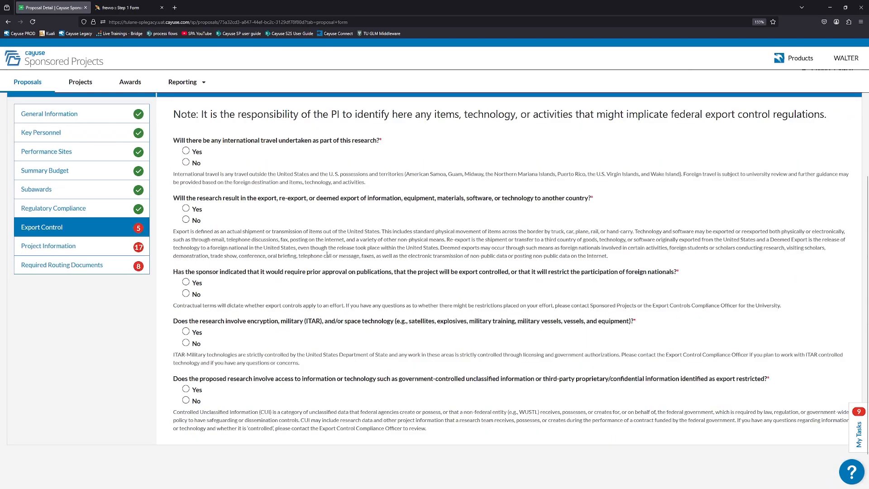
click(186, 162)
click(186, 220)
click(186, 293)
click(186, 343)
click(186, 400)
scroll(262, 276, up, 1)
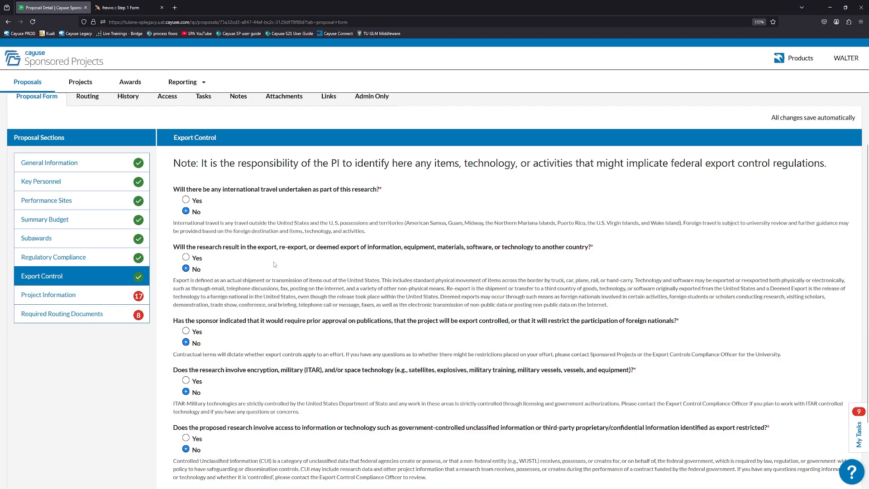
scroll(270, 262, down, 1)
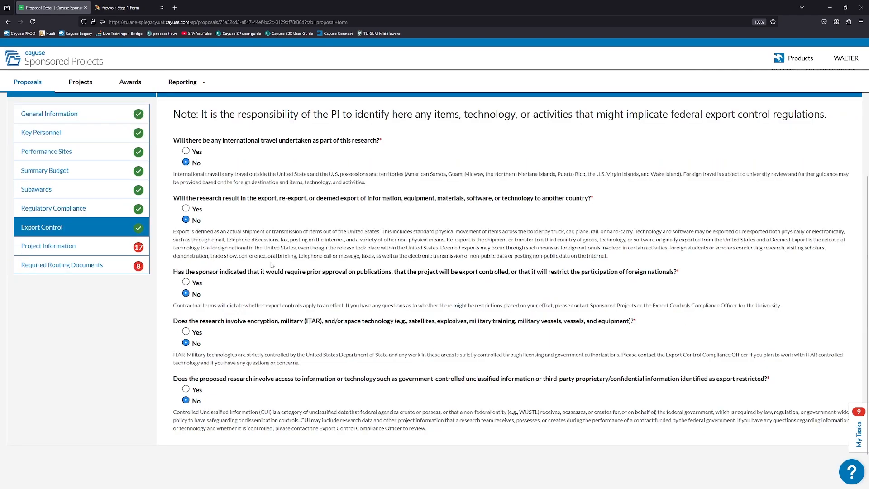
- In Project Information, answer No to the increased Space/Utilities and equipment lease or loan questions
click(103, 246)
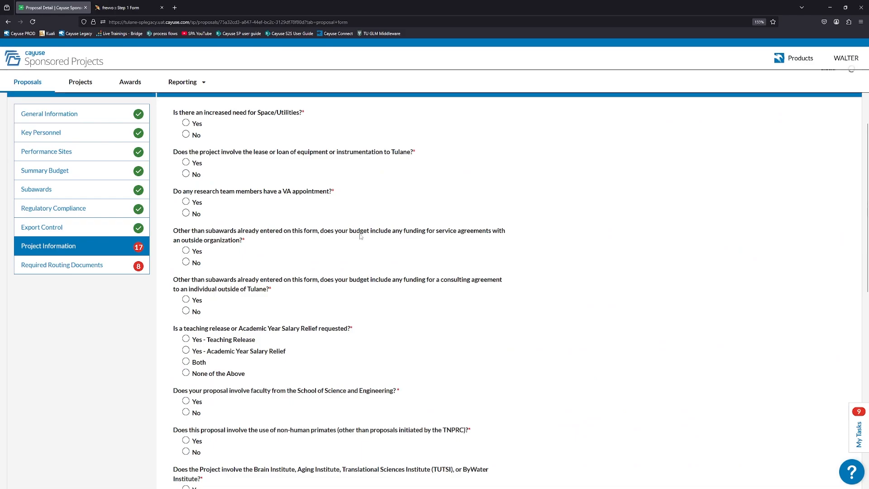
click(186, 123)
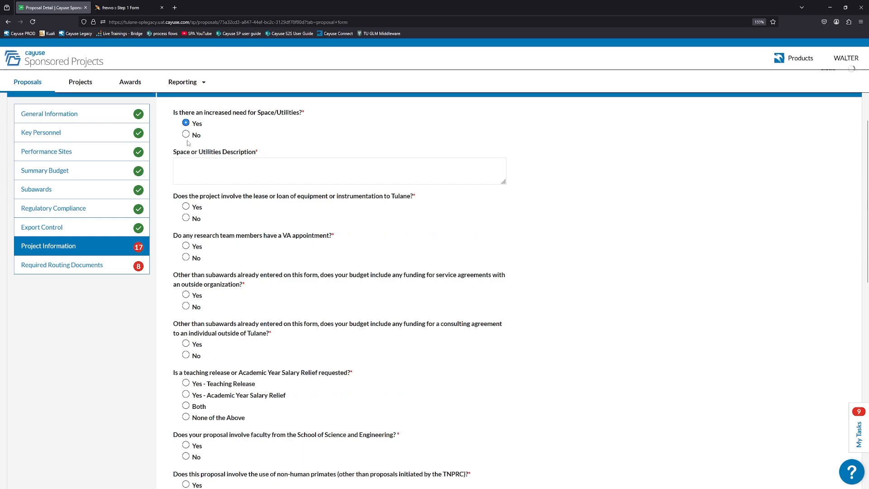
click(186, 135)
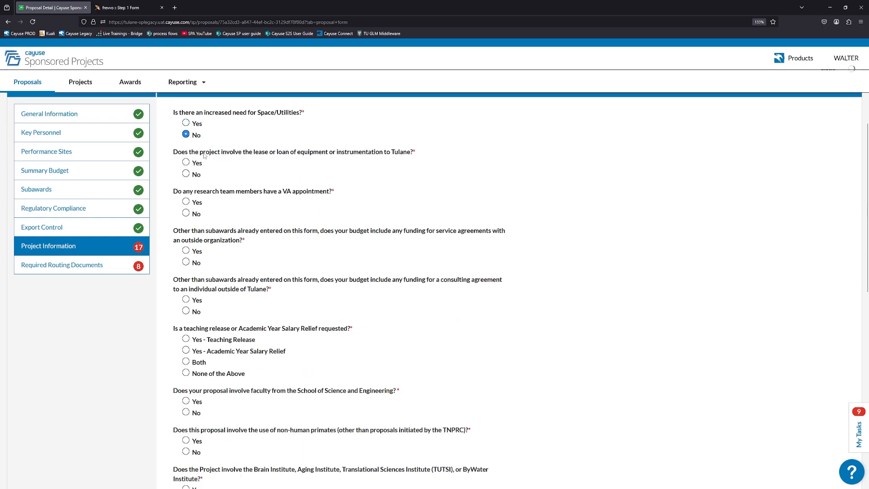
click(186, 162)
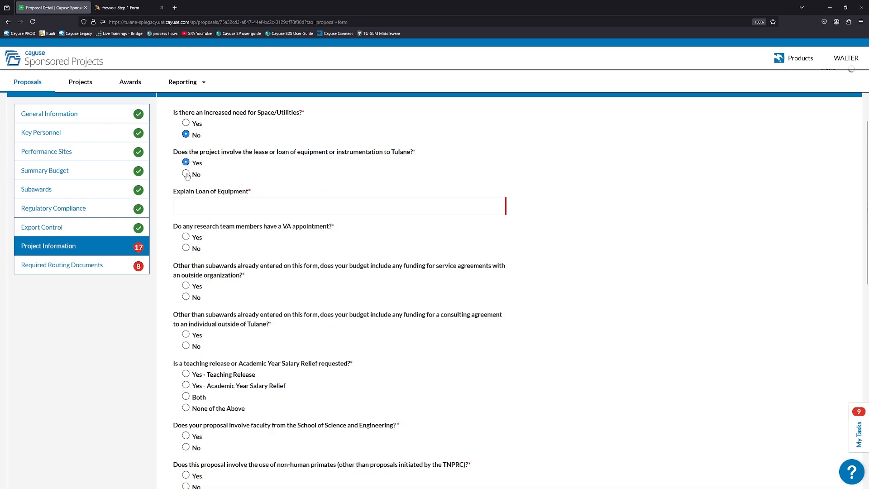
click(187, 174)
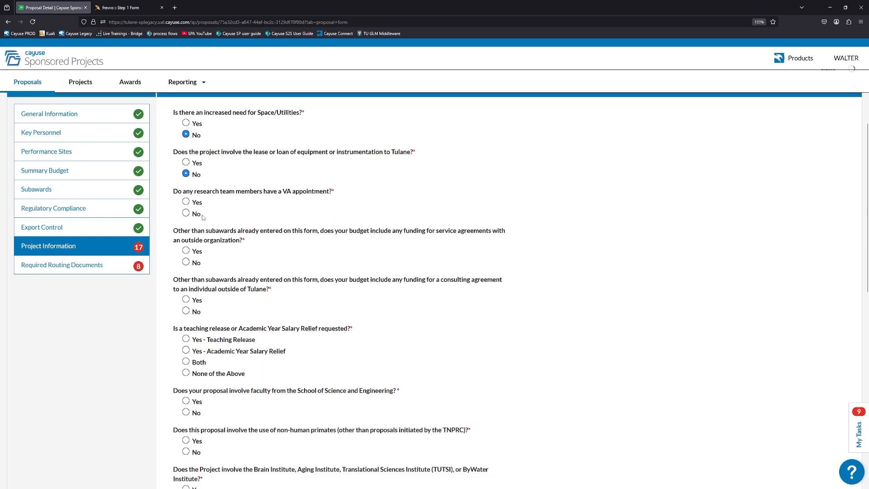
- Answer No to both the research team VA appointment and MOU-in-place questions
click(186, 202)
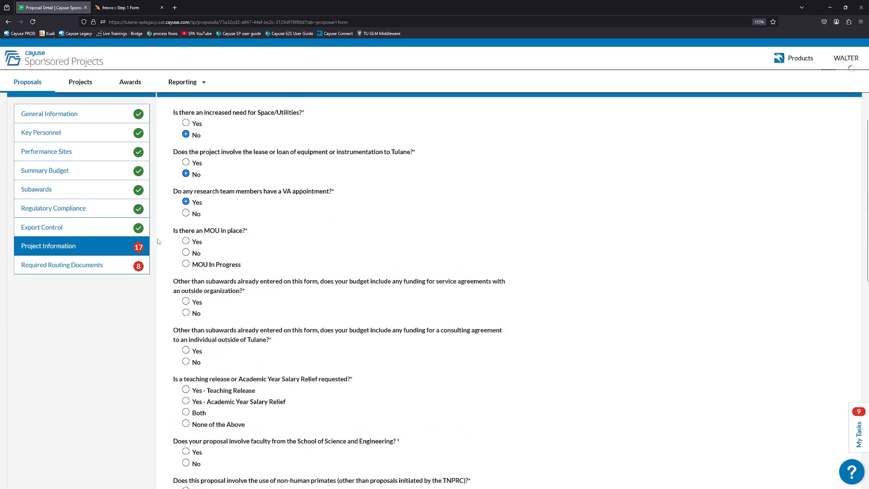
double_click(207, 231)
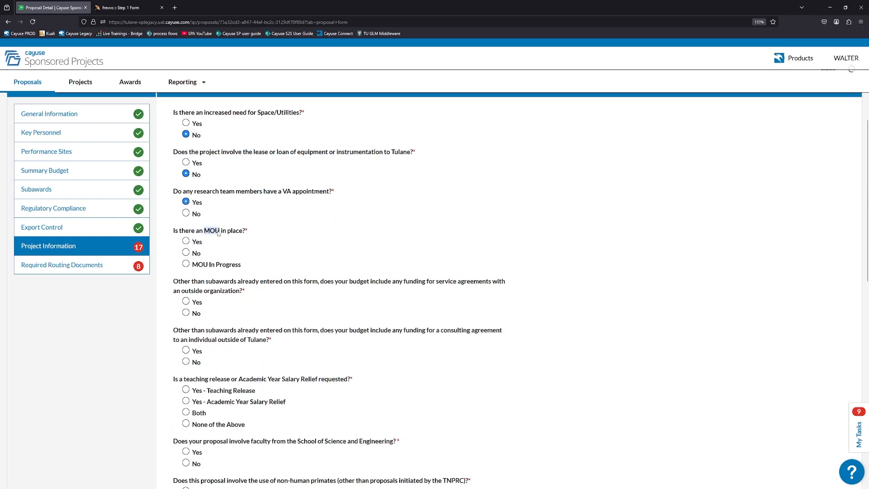
click(186, 241)
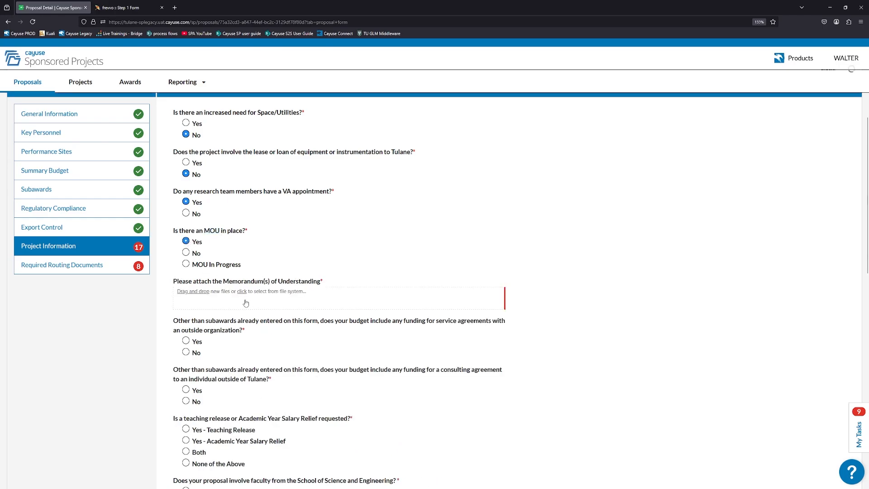
click(186, 253)
click(186, 214)
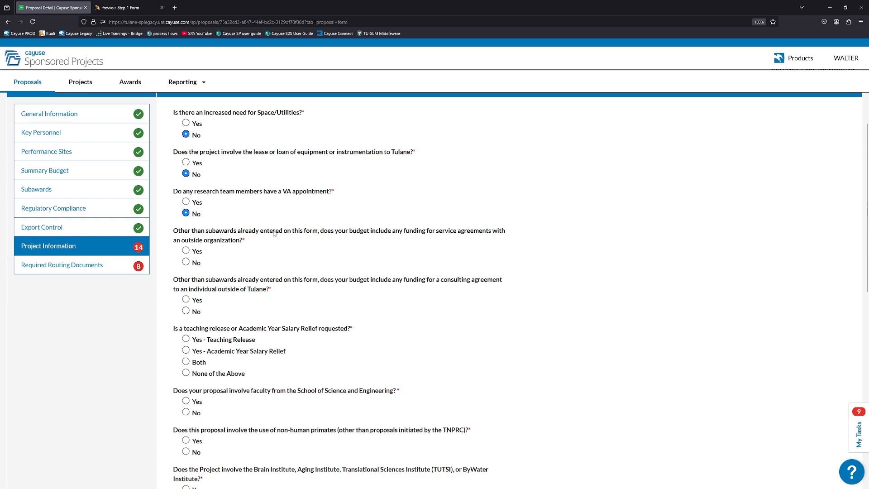
- Mark No for funding through service agreements and through outside consulting agreements
click(185, 251)
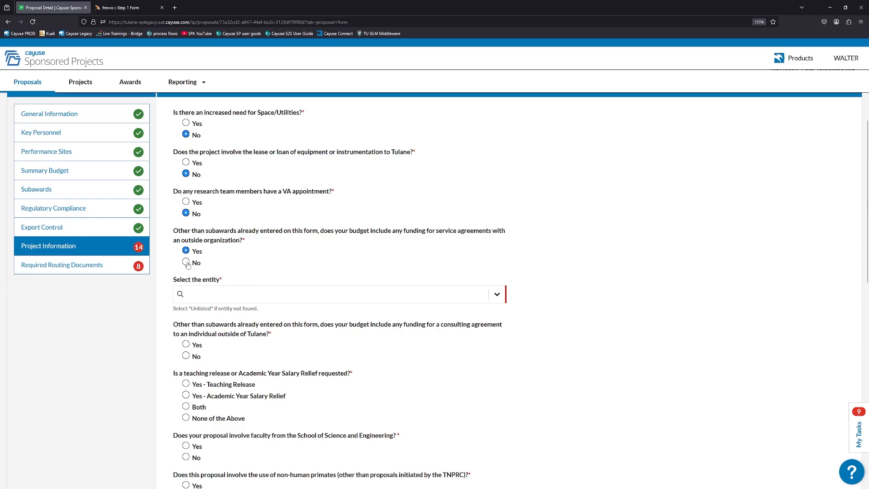
click(186, 262)
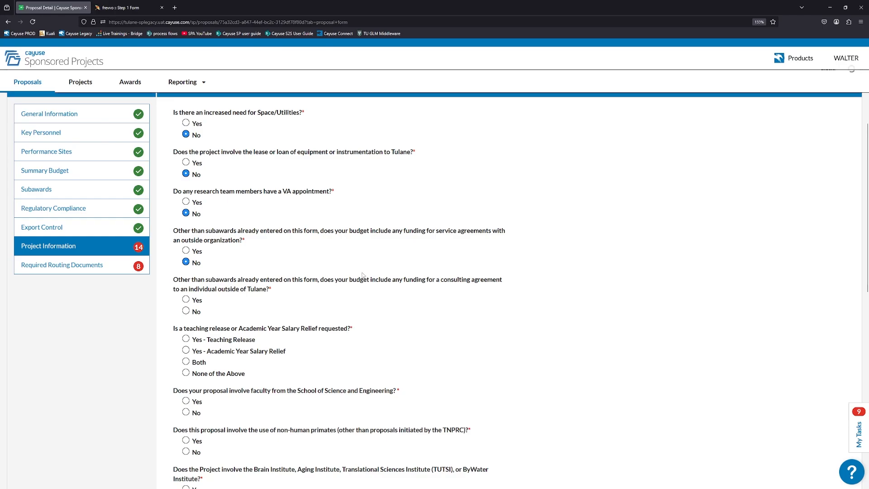
click(186, 301)
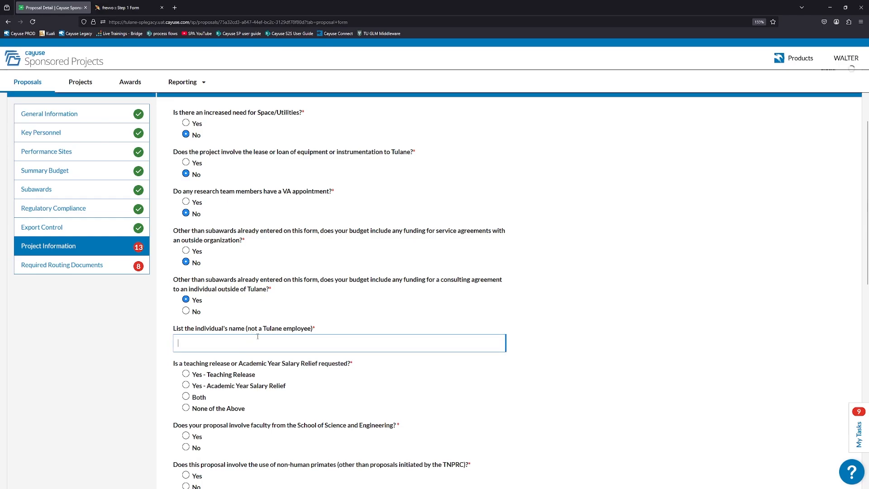
click(186, 311)
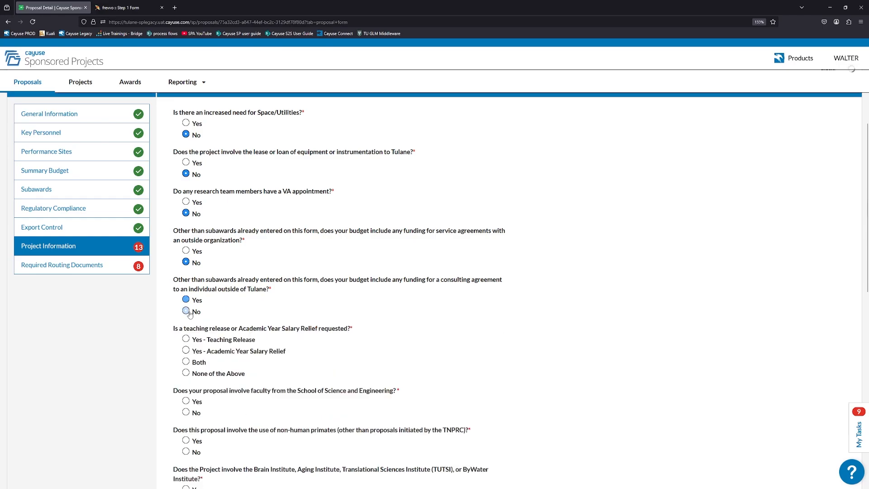
scroll(251, 277, down, 2)
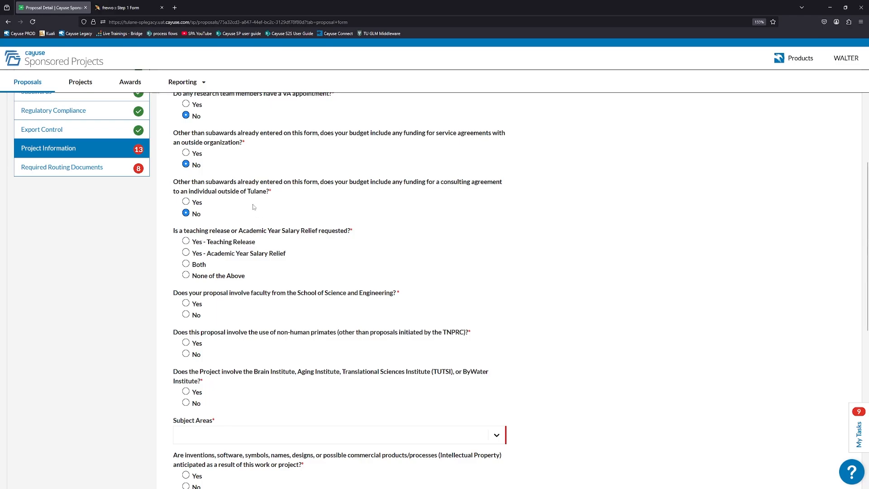
- Set the Academic Year Salary Relief question to None of the Above
click(185, 253)
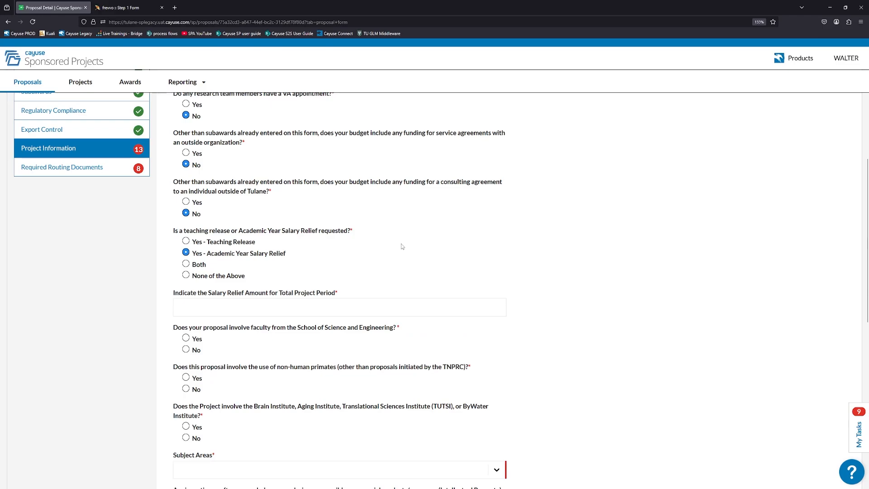
click(369, 304)
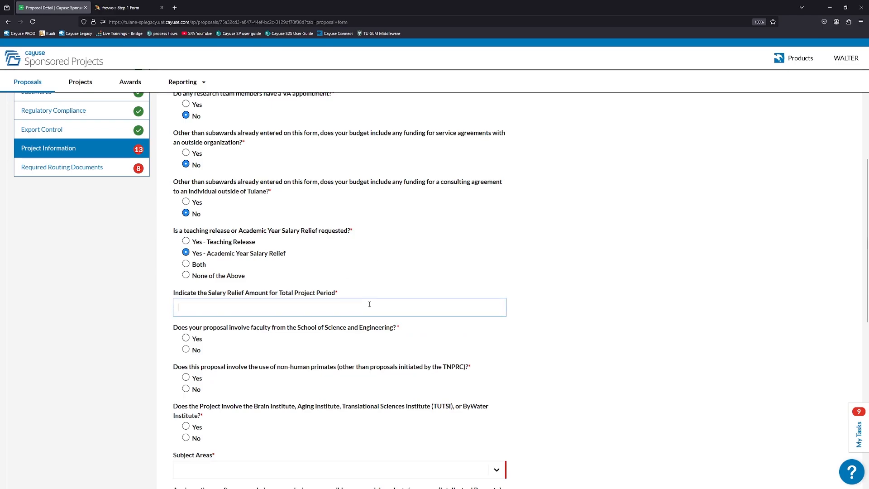
click(185, 276)
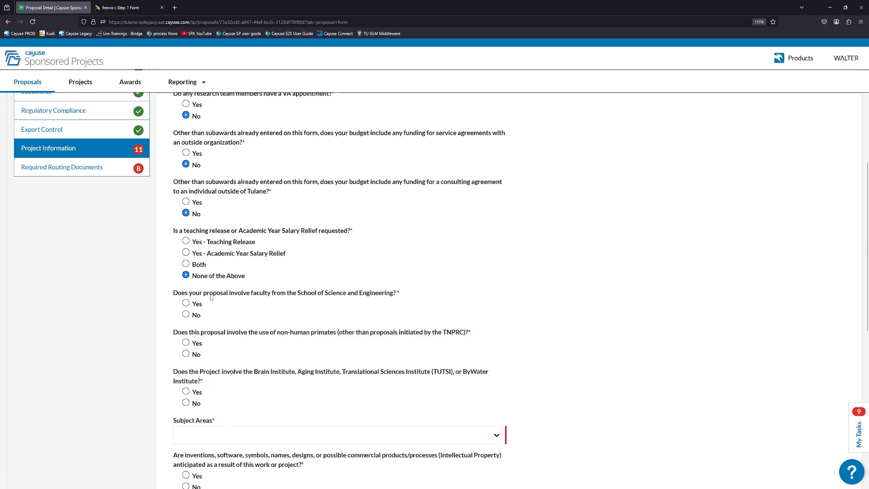
- Answer Yes to Science and Engineering faculty and to graduate tuition, budgeting 20,000
click(186, 303)
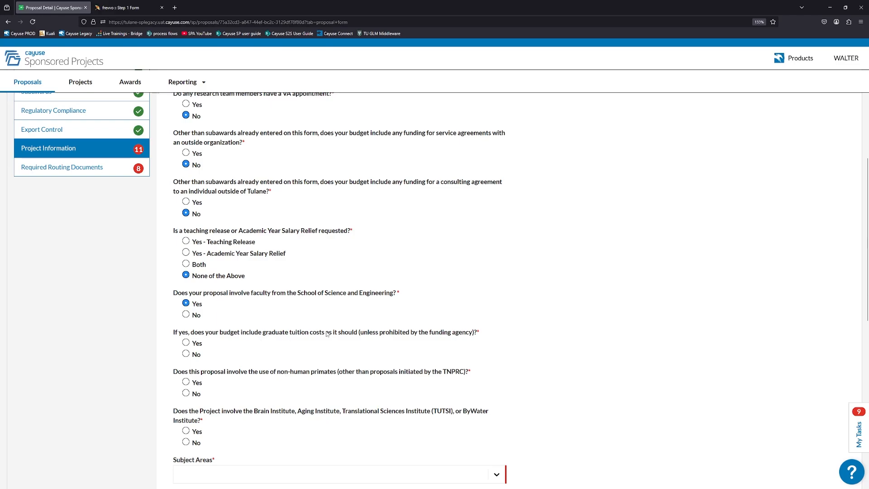
click(197, 343)
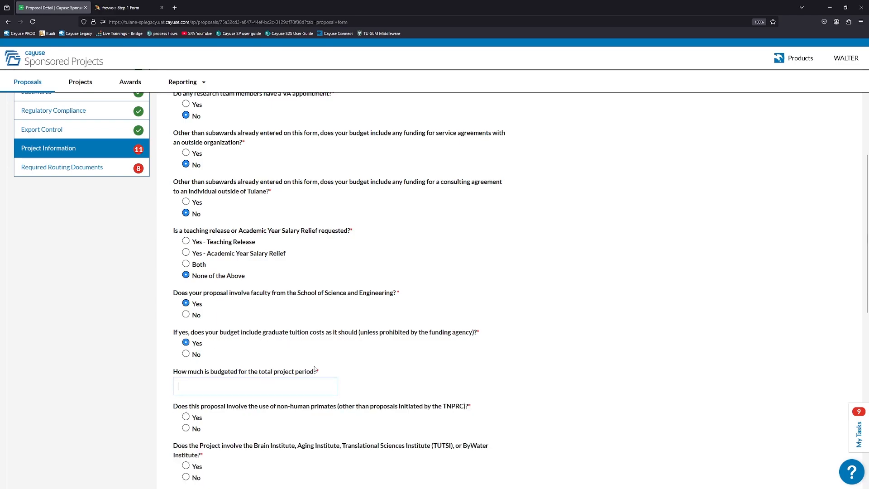
text(200000)
click(400, 357)
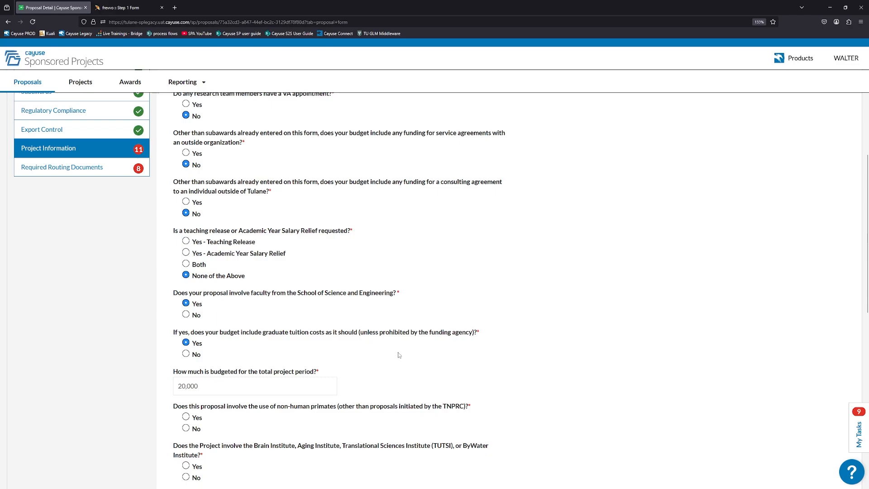
- Answer Yes to the non-human primates question
scroll(399, 354, down, 1)
scroll(401, 313, down, 1)
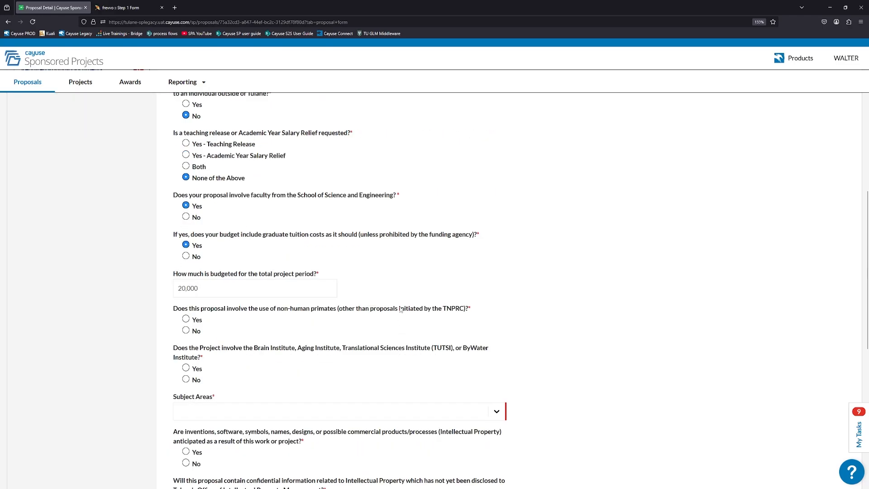
scroll(400, 309, down, 1)
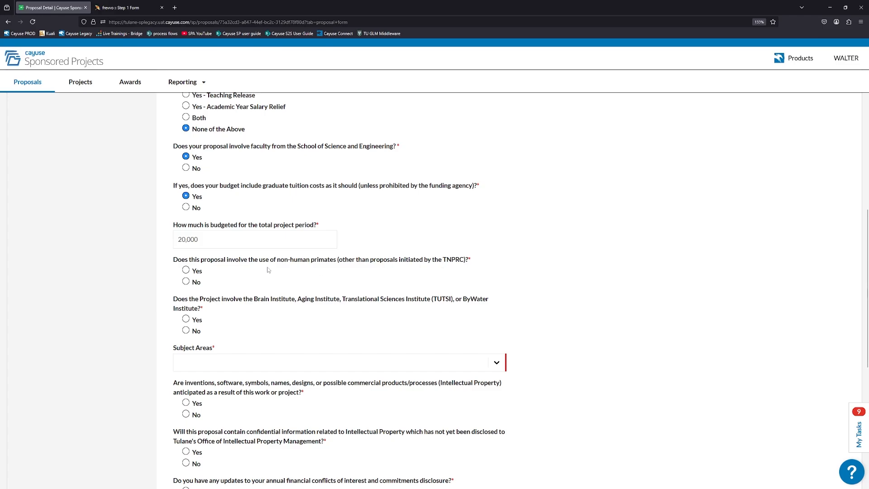
click(185, 270)
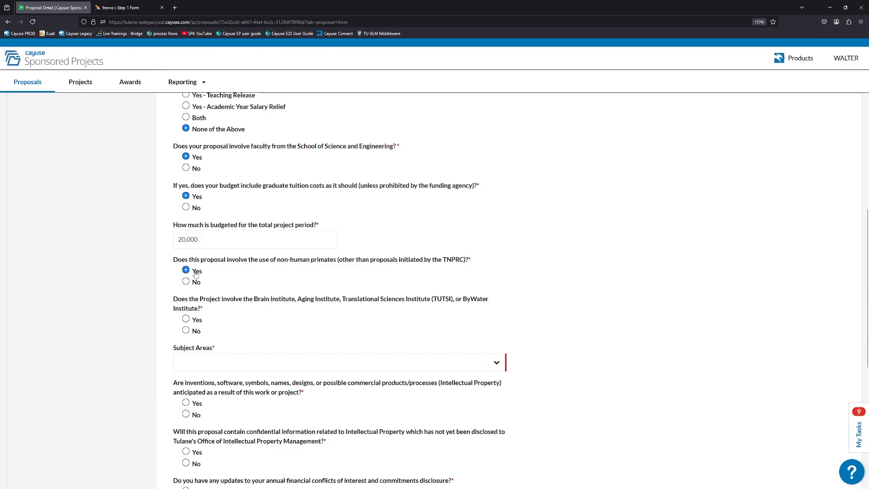
scroll(227, 271, down, 1)
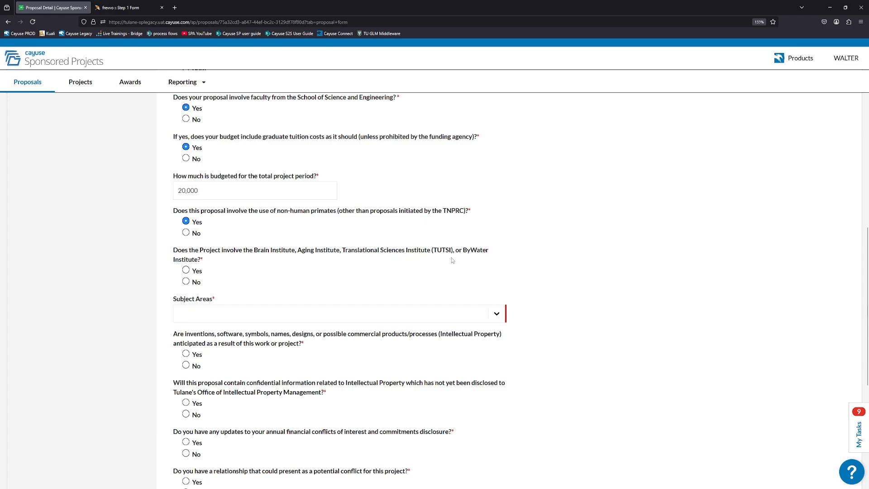
- Answer No to Brain Institute, TUTSI or ByWater institute involvement
click(189, 270)
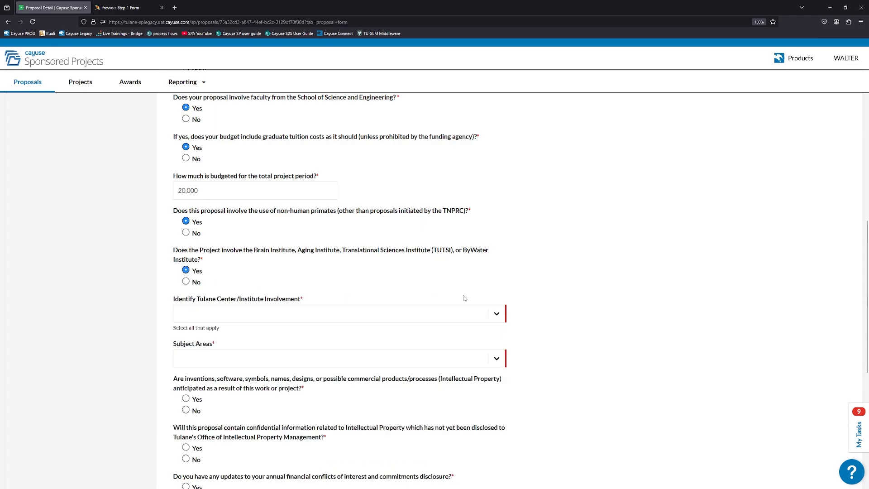
click(497, 314)
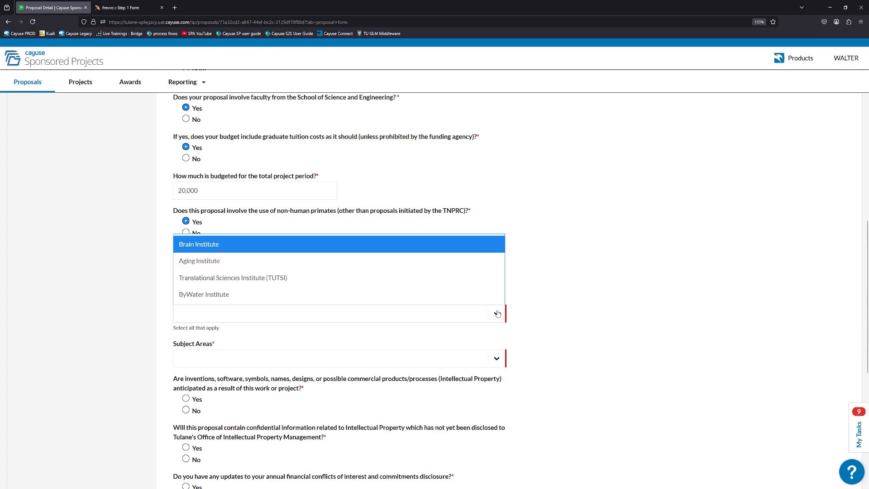
click(366, 243)
click(344, 314)
click(290, 292)
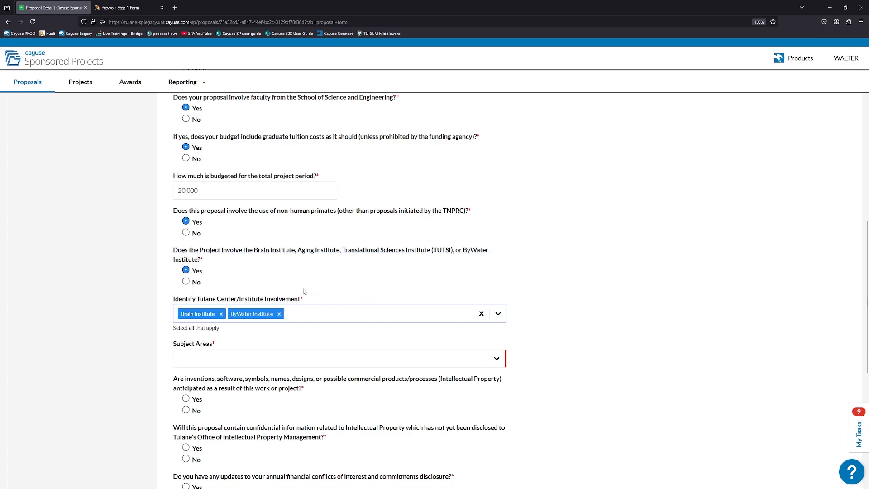
click(186, 282)
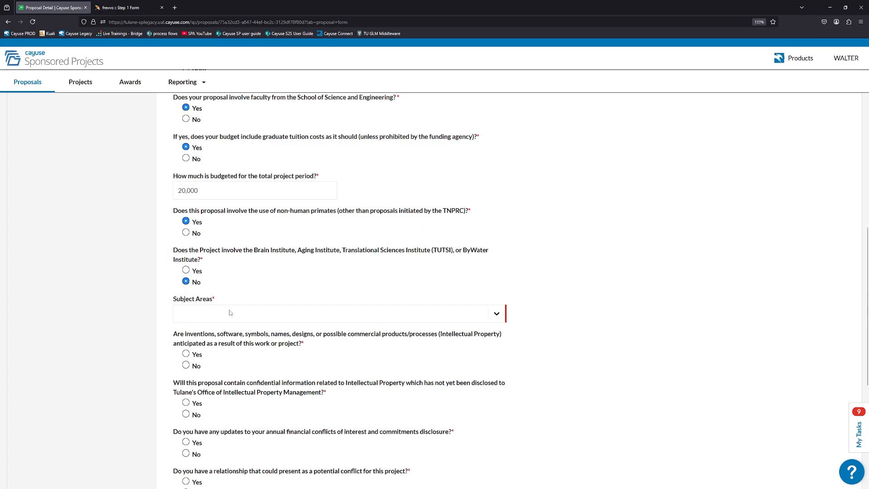
- Add Aging, Equity-Diversity-Inclusion and HIV / AIDS as subject areas
click(348, 313)
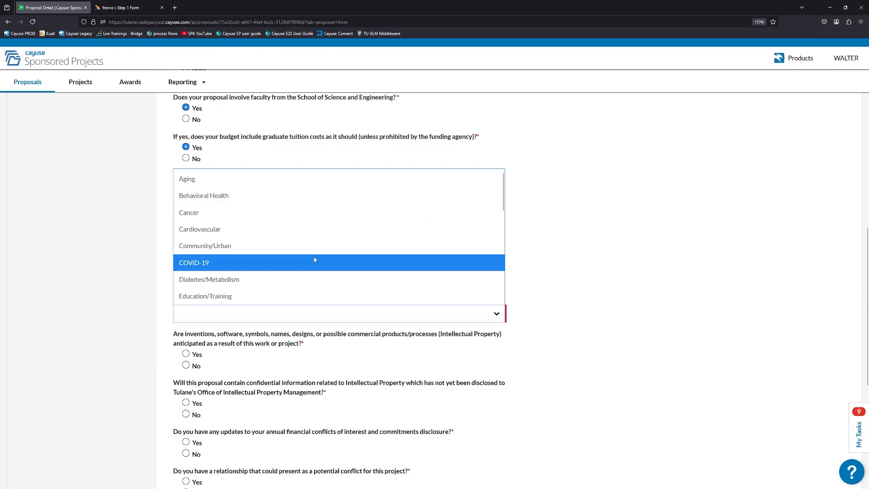
scroll(274, 211, down, 3)
scroll(273, 213, up, 5)
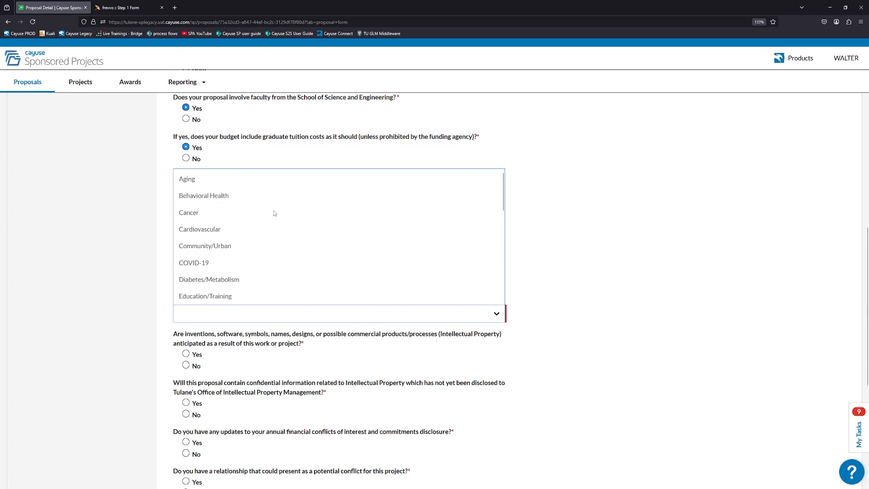
click(266, 181)
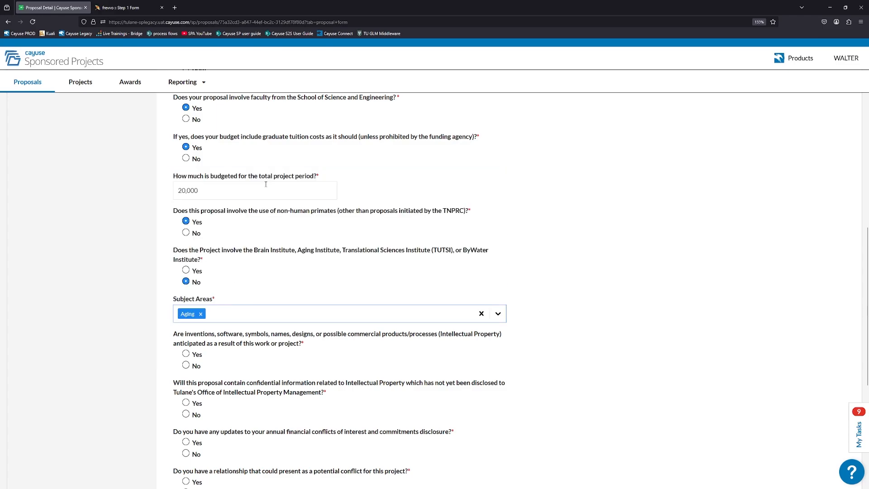
click(242, 313)
scroll(236, 276, down, 4)
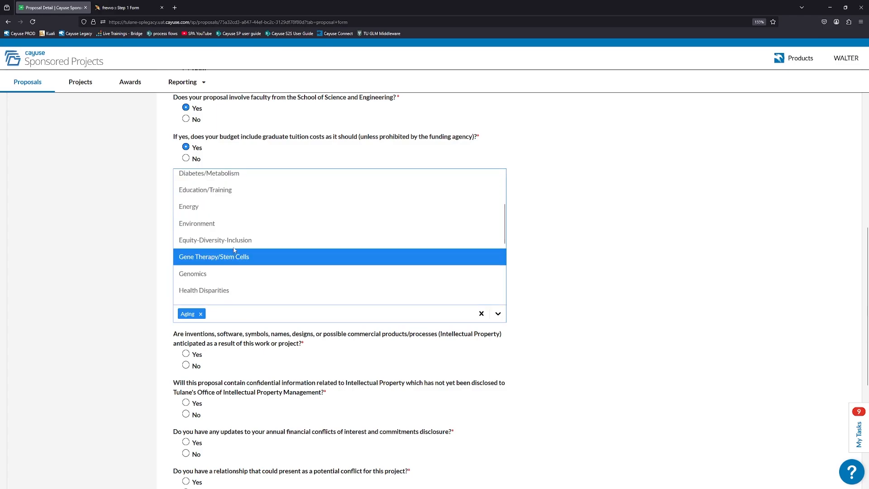
click(234, 242)
click(294, 317)
scroll(269, 276, down, 3)
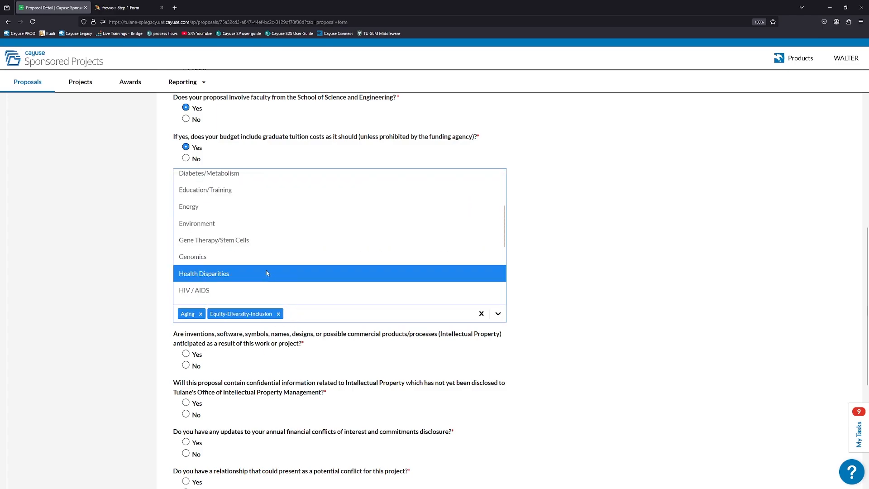
scroll(266, 273, down, 2)
click(263, 259)
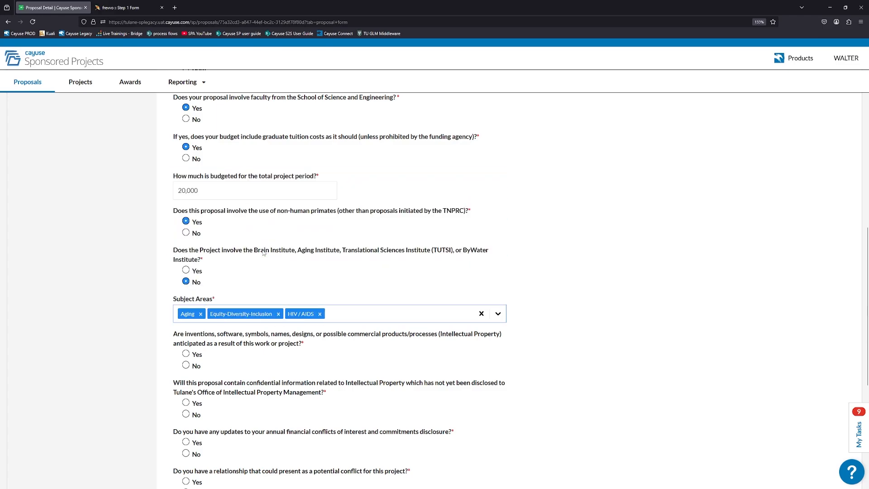
click(391, 318)
scroll(543, 281, down, 4)
scroll(653, 247, up, 5)
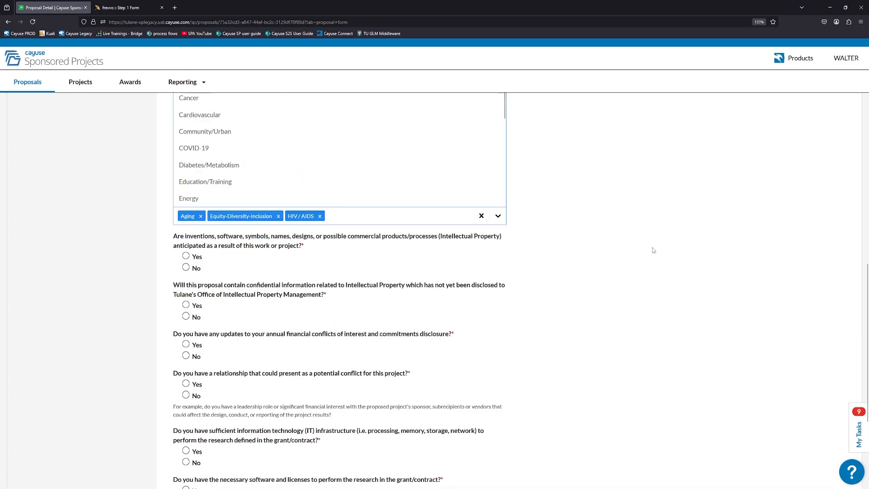
scroll(362, 294, down, 5)
click(629, 316)
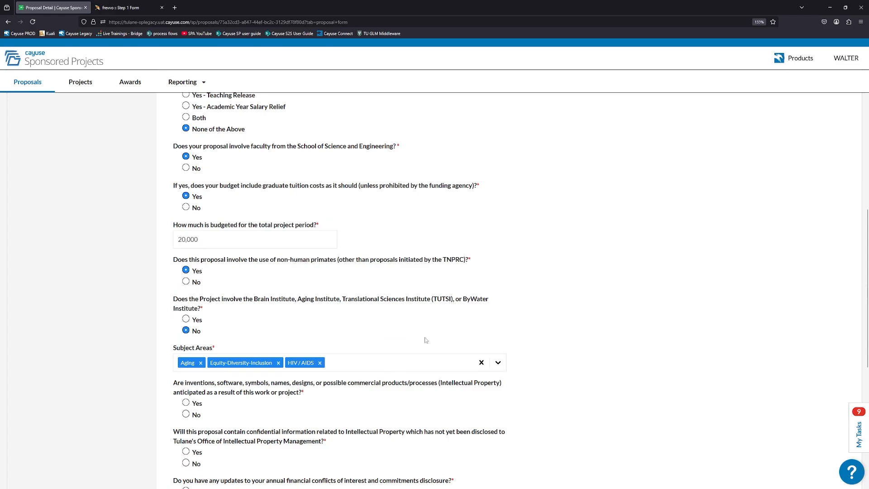
- Check the Subject Areas list again to confirm the three selections
scroll(543, 322, down, 1)
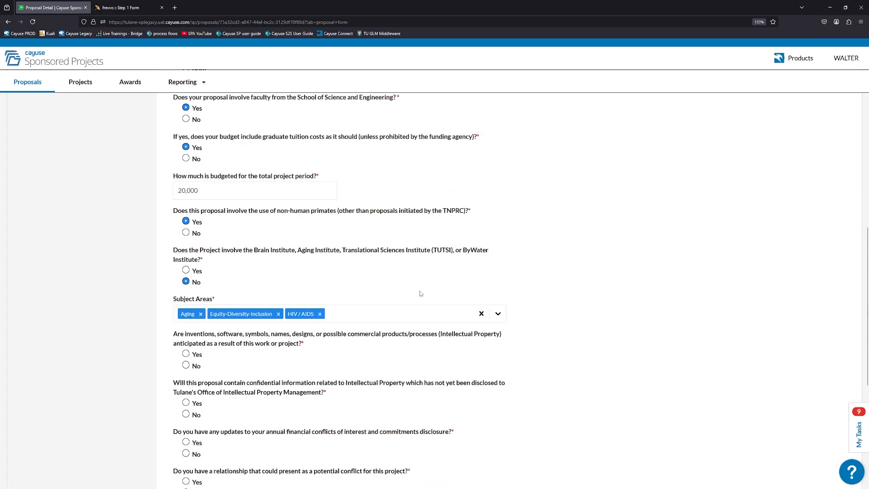
scroll(568, 268, down, 1)
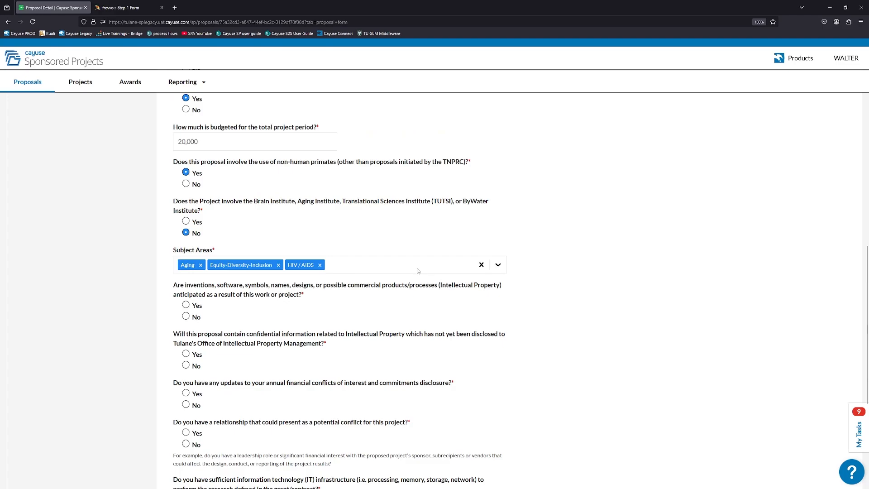
click(436, 268)
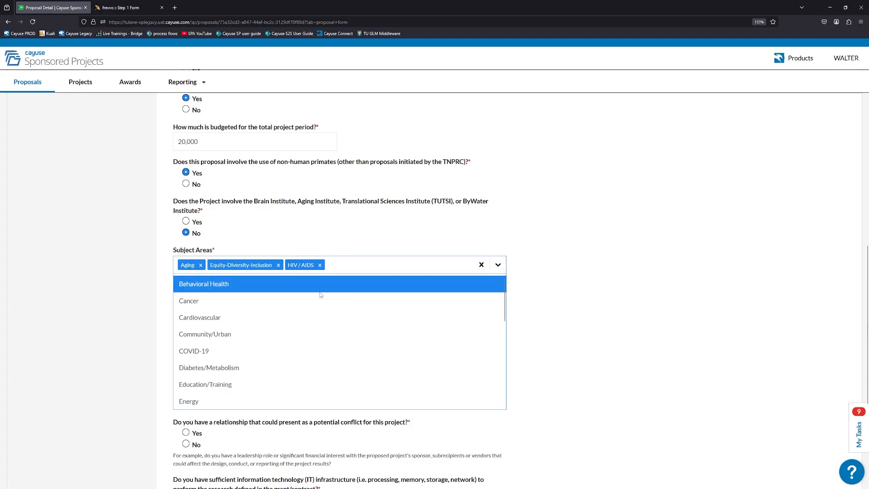
scroll(320, 317, down, 5)
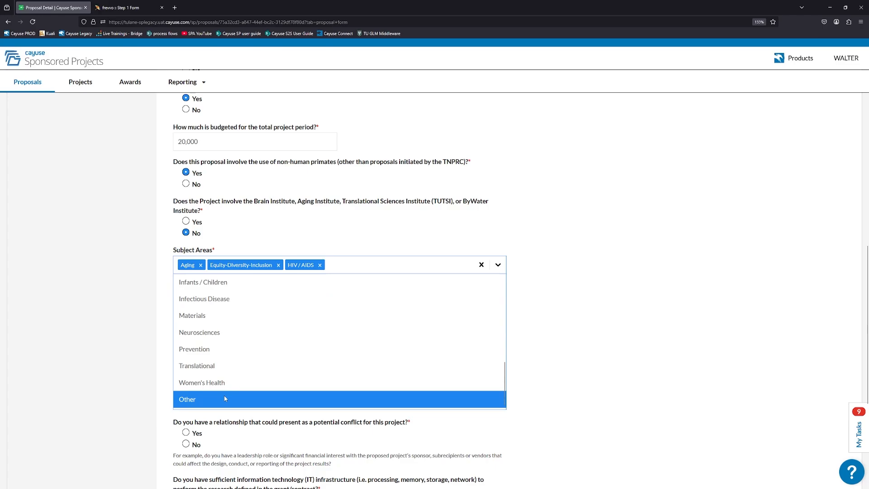
click(557, 249)
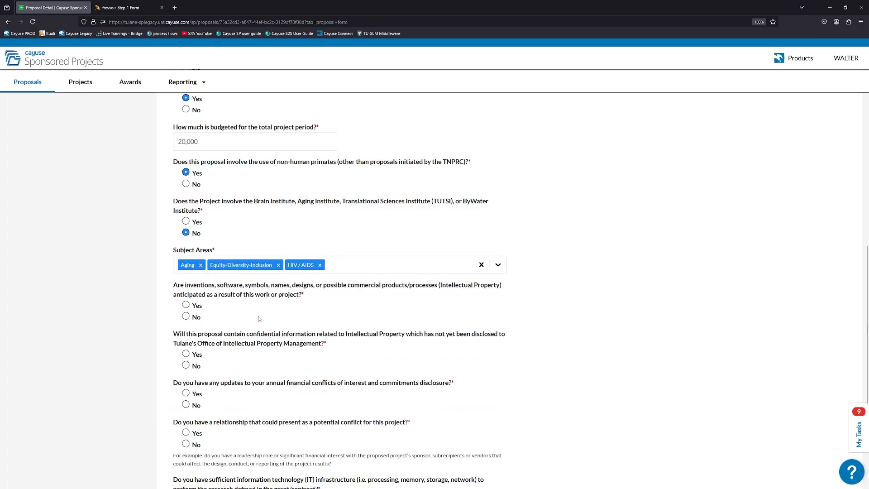
scroll(260, 317, down, 2)
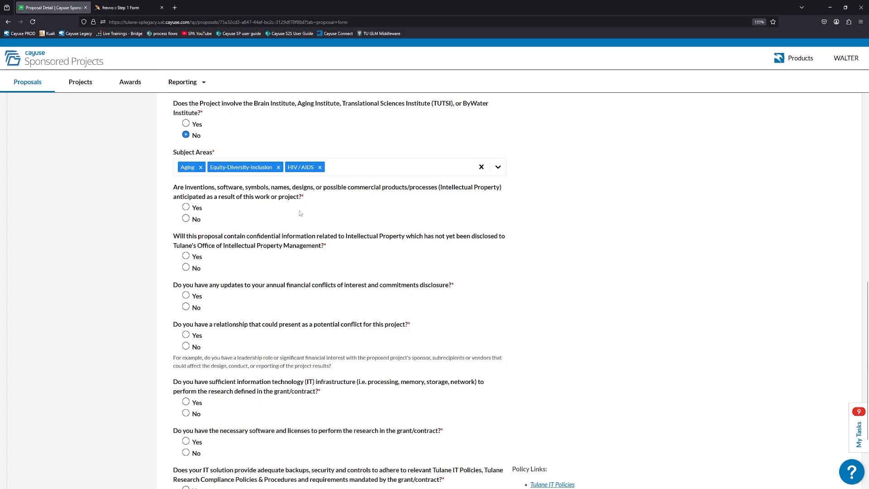
- Answer No to the intellectual property and confidential information questions
click(191, 208)
click(188, 218)
click(186, 267)
scroll(211, 292, down, 2)
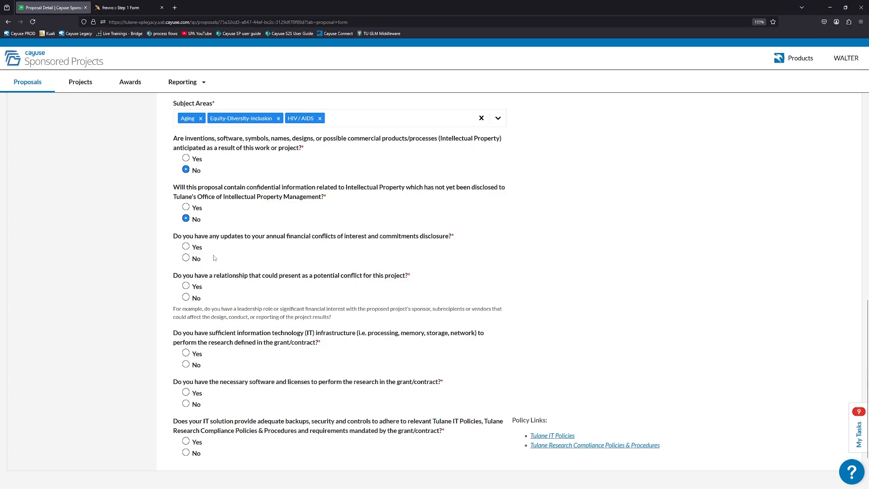
- Answer No to updating the financial conflicts disclosure and to potential conflicts
click(187, 247)
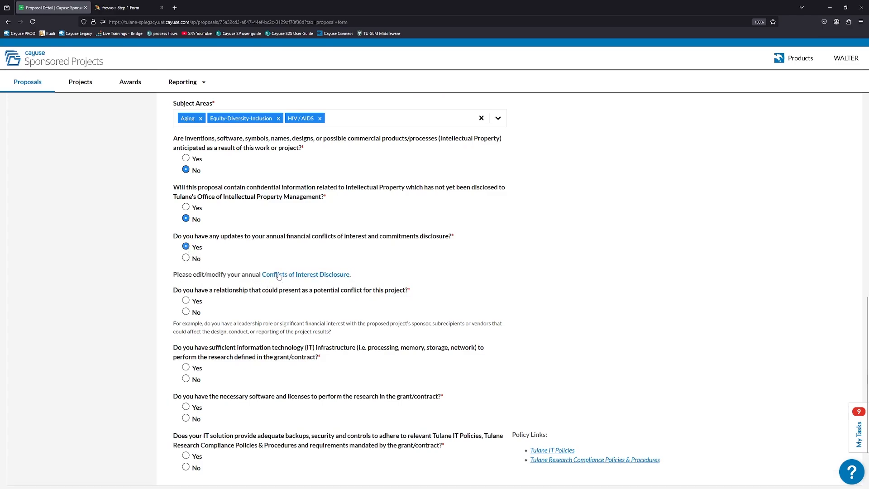
click(186, 258)
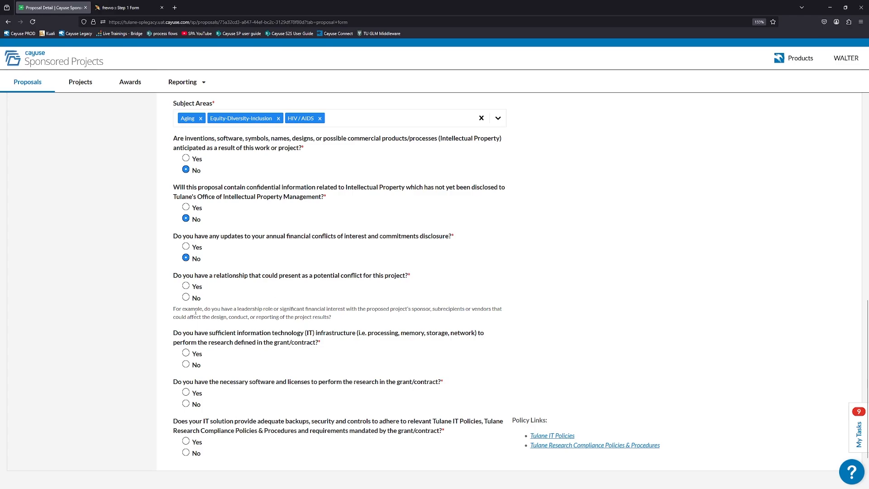
click(186, 286)
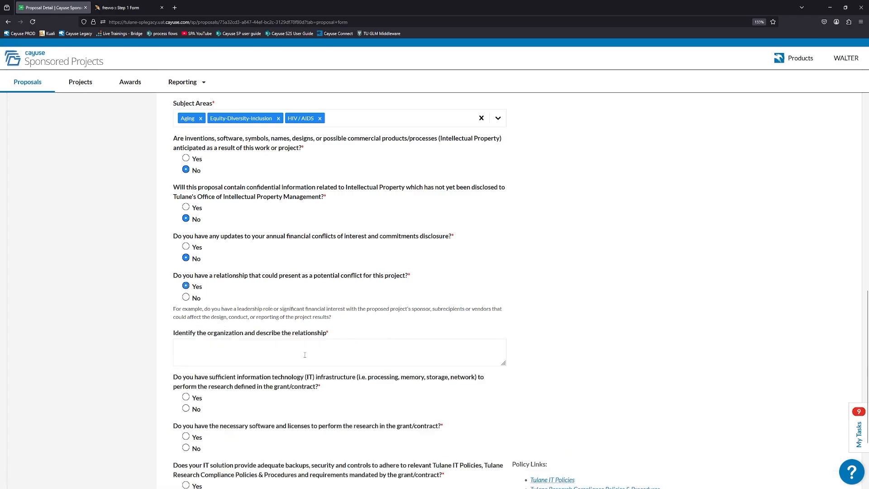
click(199, 299)
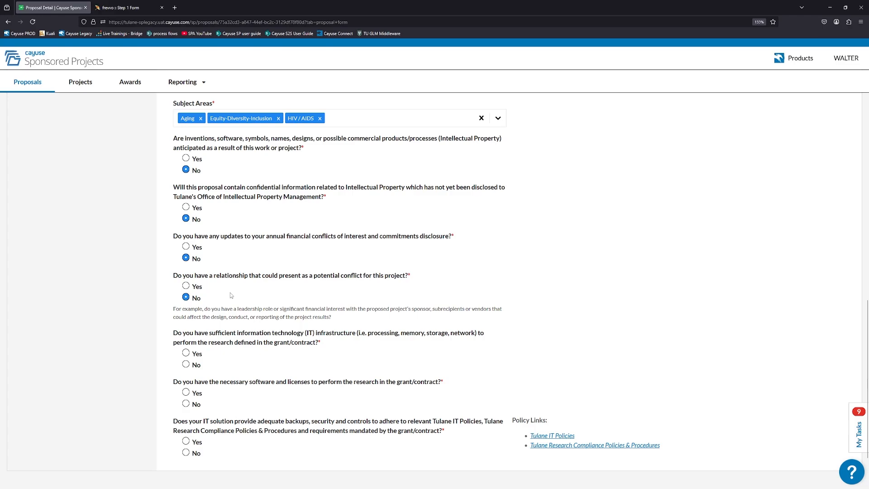
scroll(243, 303, down, 1)
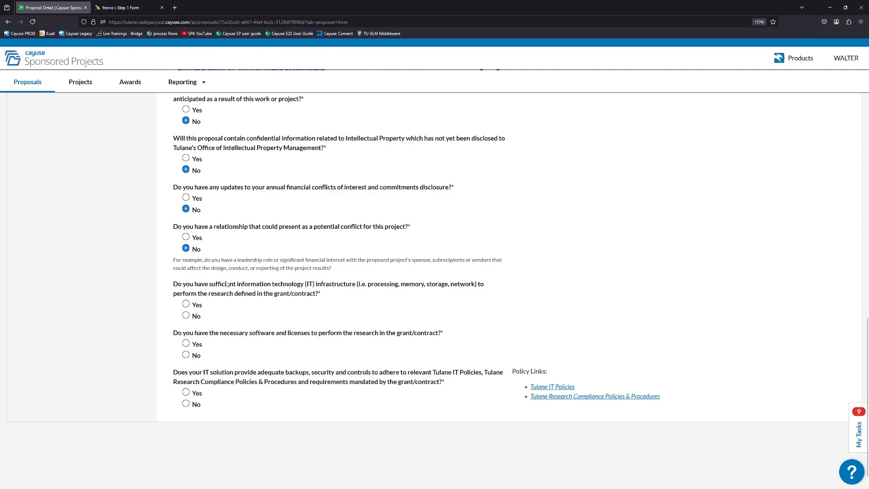
- Answer Yes to IT infrastructure, software and licenses, and backups and security
click(186, 304)
click(186, 344)
click(186, 392)
click(186, 355)
click(186, 343)
scroll(319, 374, up, 10)
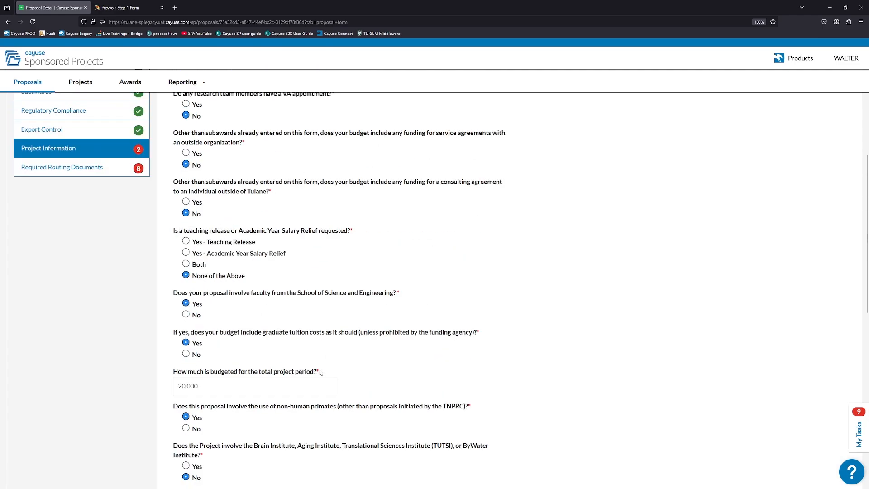
scroll(317, 360, down, 5)
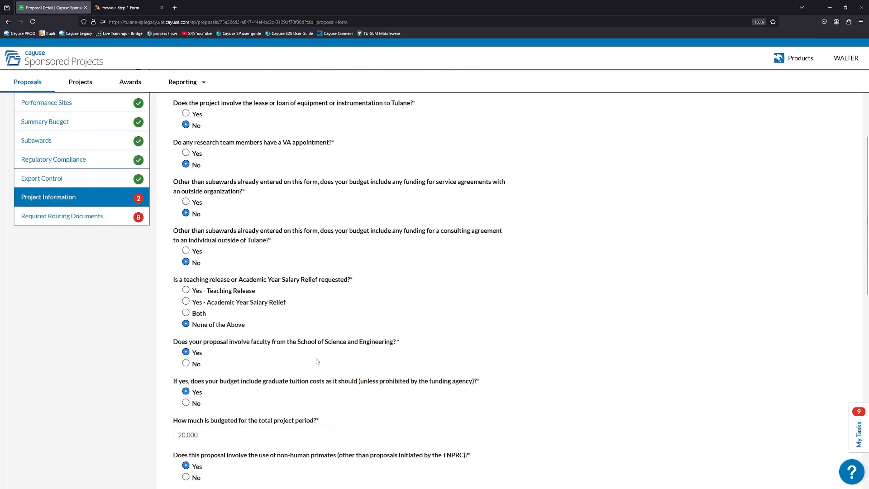
scroll(318, 362, down, 4)
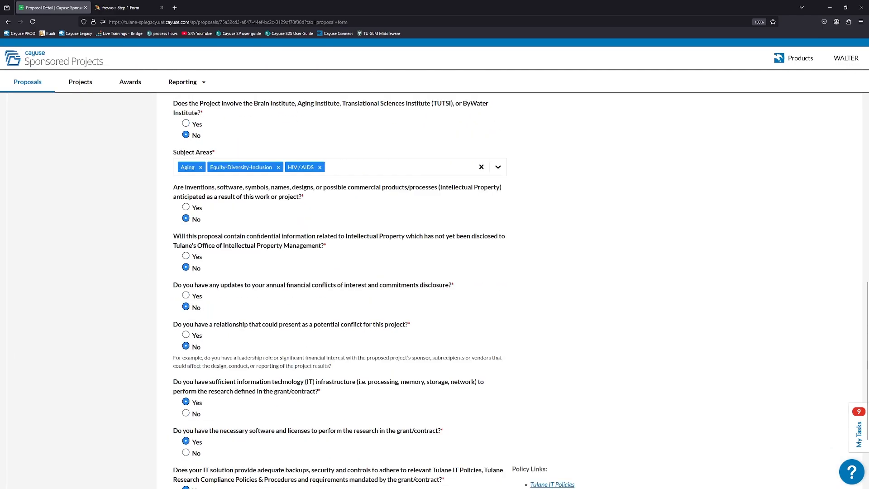
scroll(163, 342, up, 6)
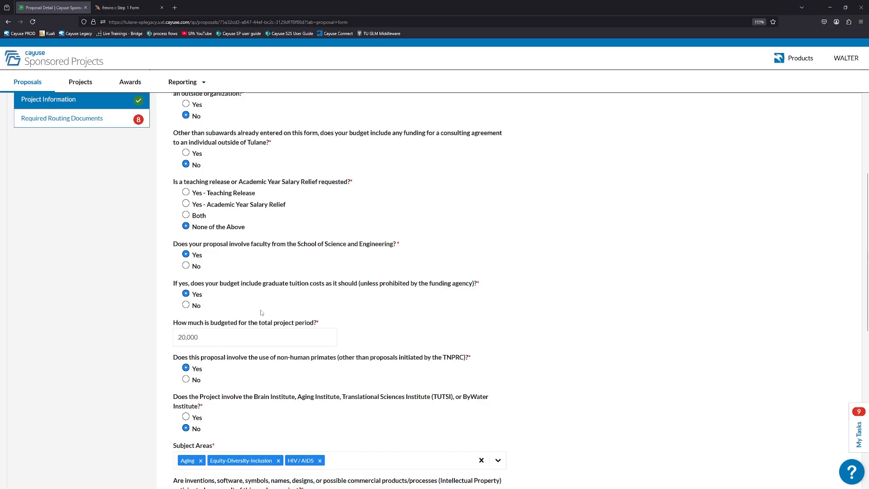
scroll(254, 313, up, 3)
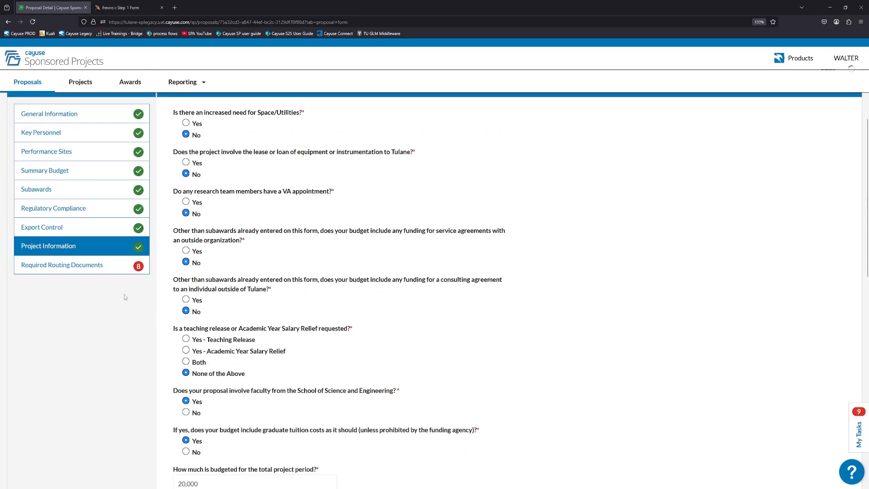
scroll(125, 297, up, 1)
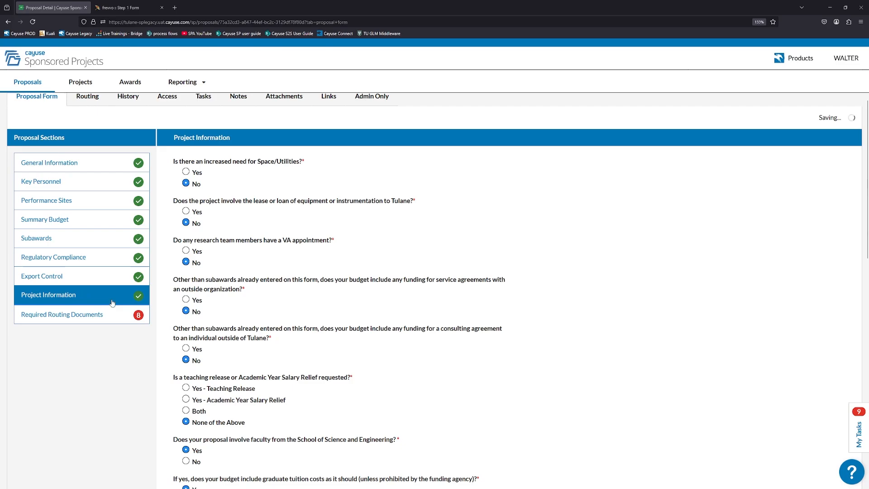
click(103, 318)
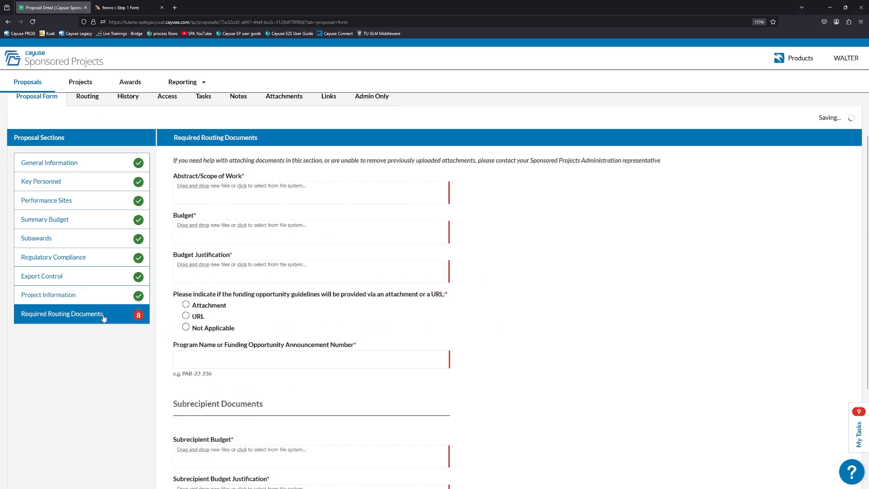
scroll(511, 275, up, 1)
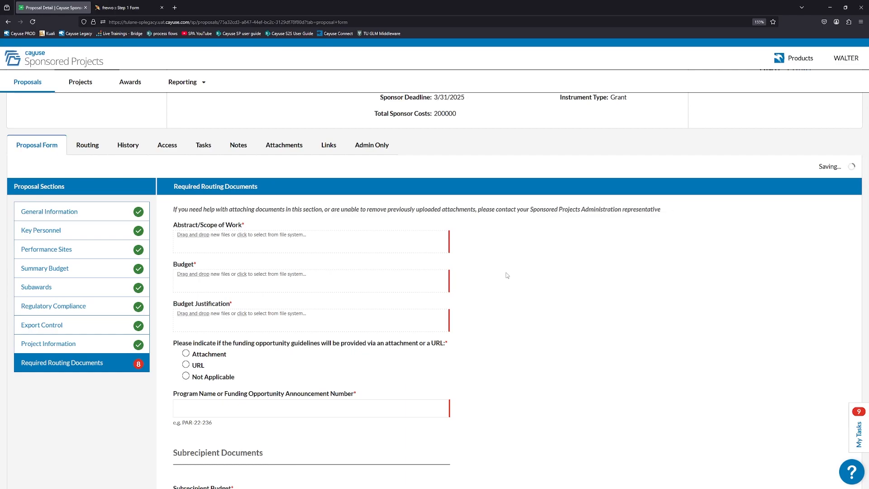
scroll(507, 275, up, 3)
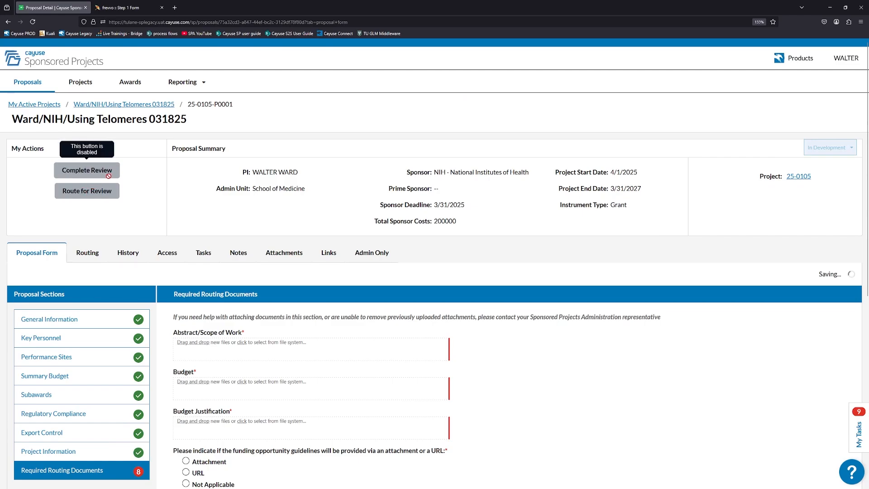
scroll(155, 380, down, 3)
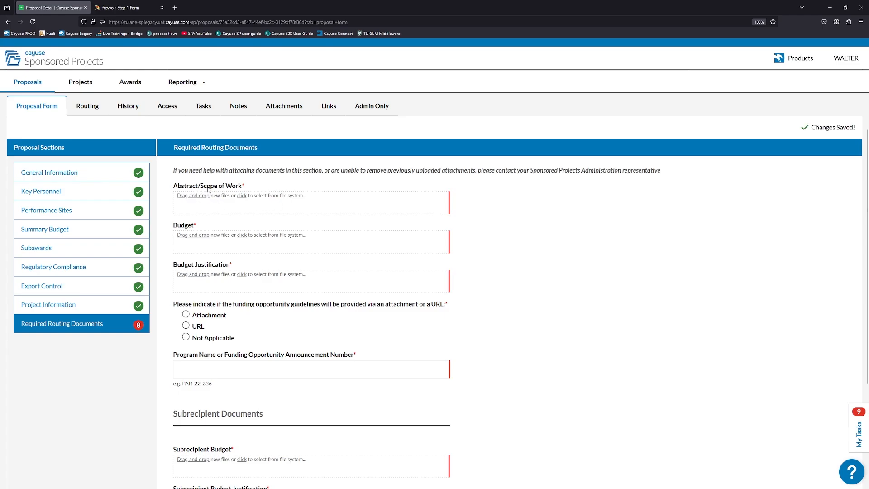
- Upload the scope-of-work PDF to Abstract/Scope of Work, budget.xlsx to Budget, and Budget Justification.pdf to Budget Justification
click(227, 203)
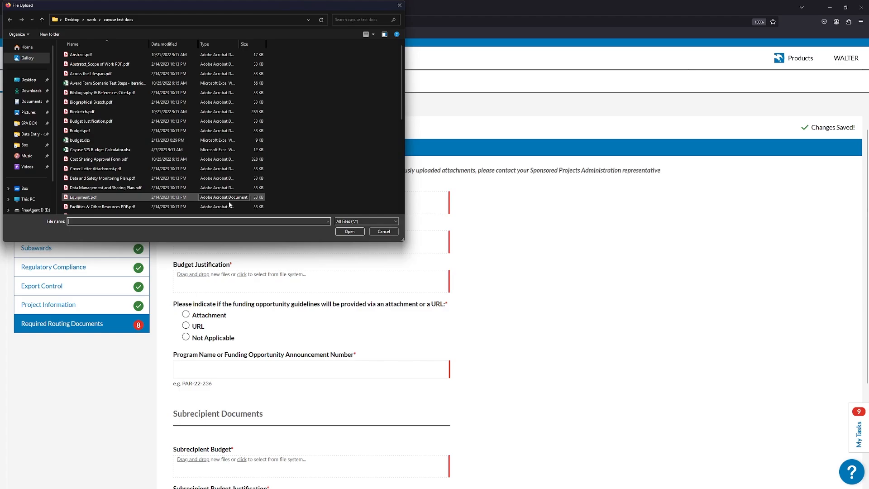
click(117, 64)
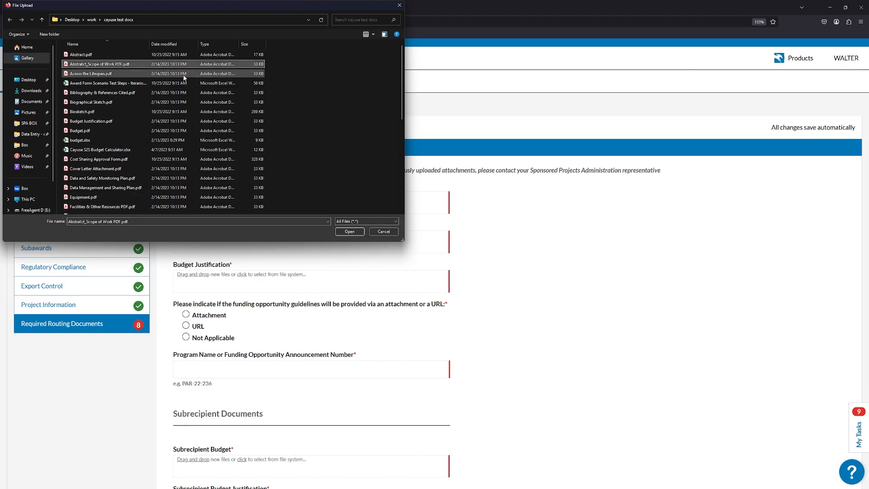
click(346, 232)
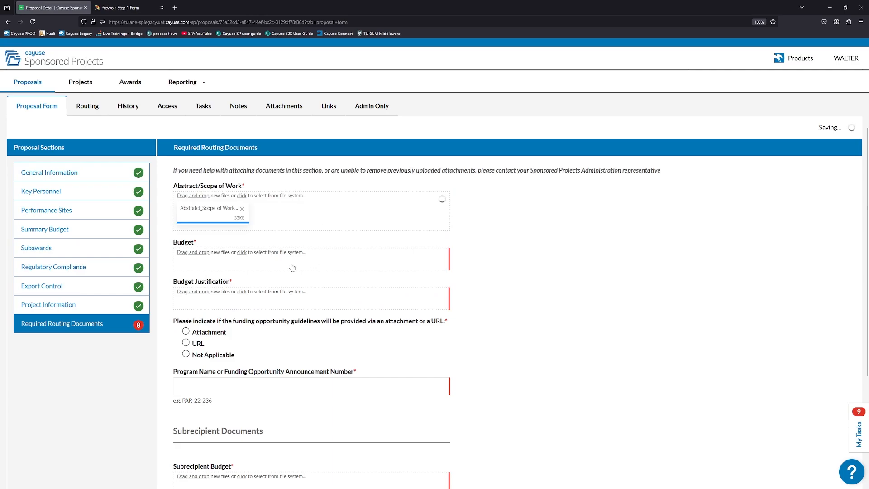
click(276, 262)
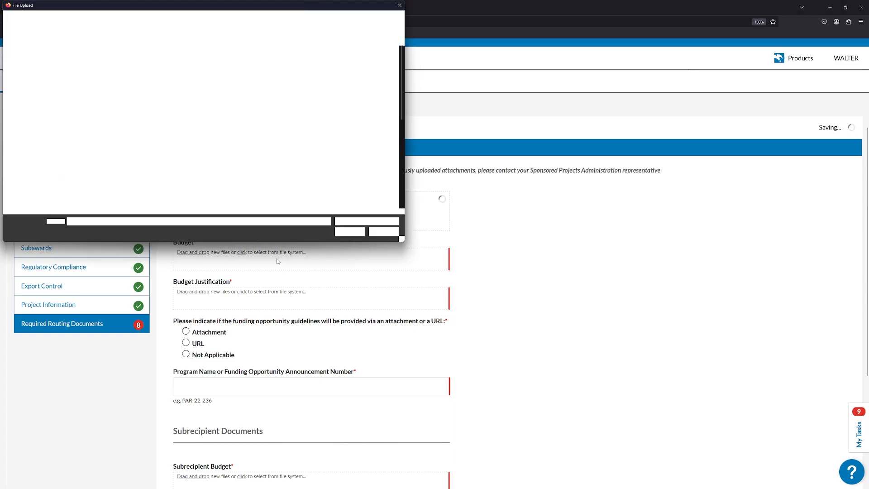
click(87, 140)
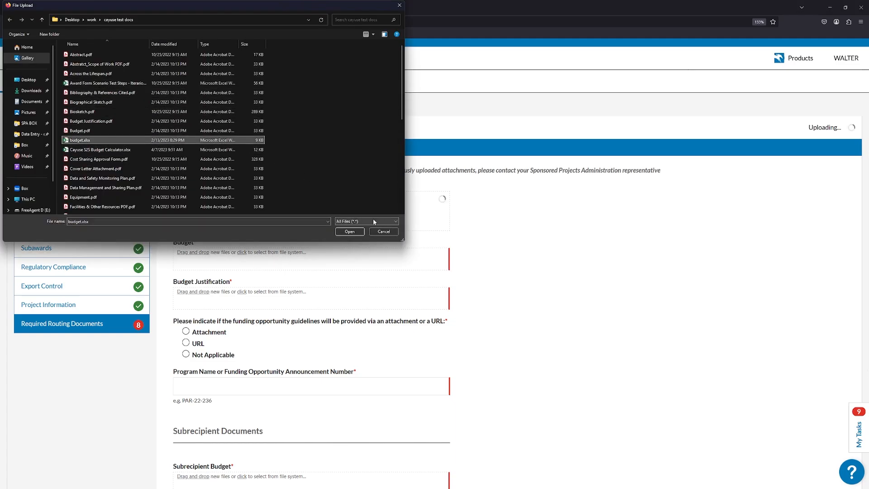
click(349, 231)
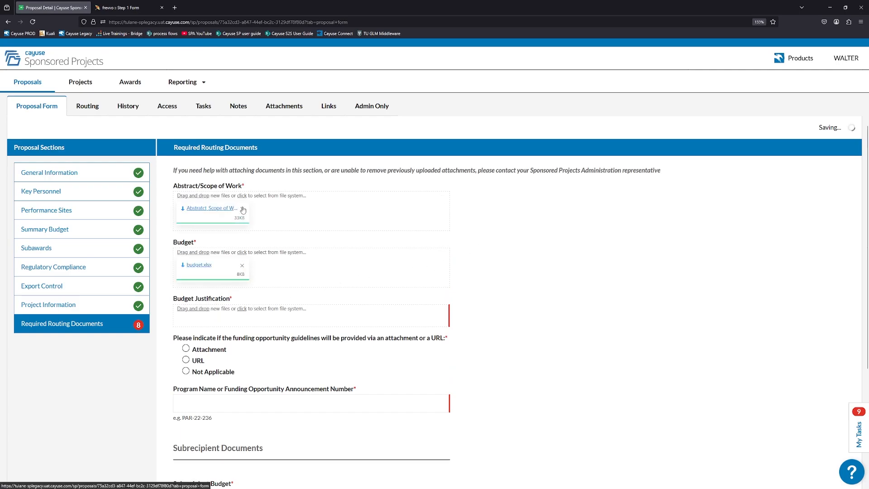
scroll(261, 228, down, 2)
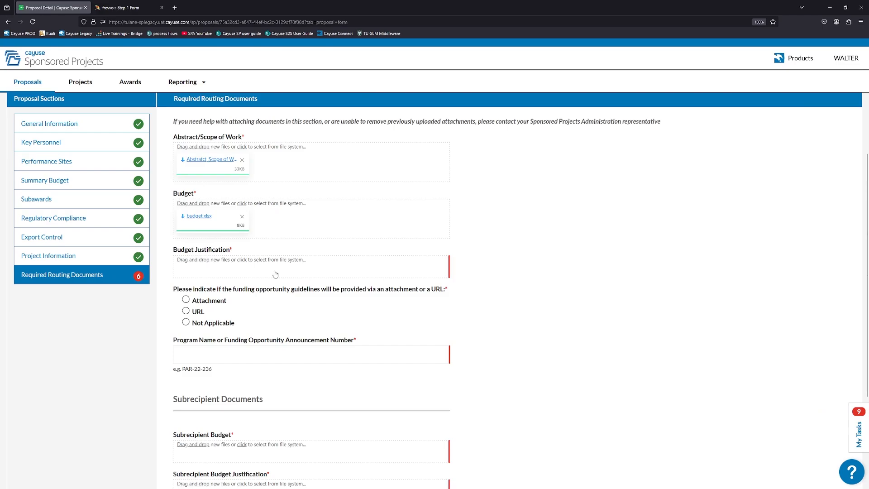
click(275, 274)
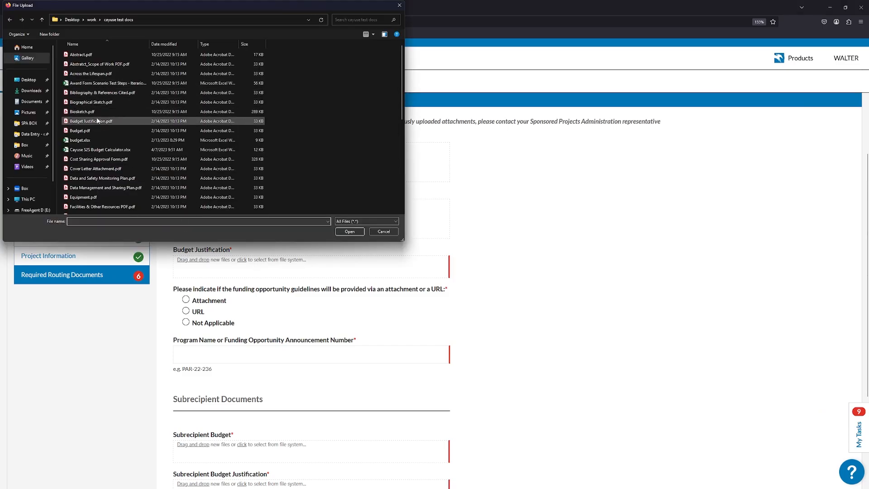
click(98, 121)
click(349, 231)
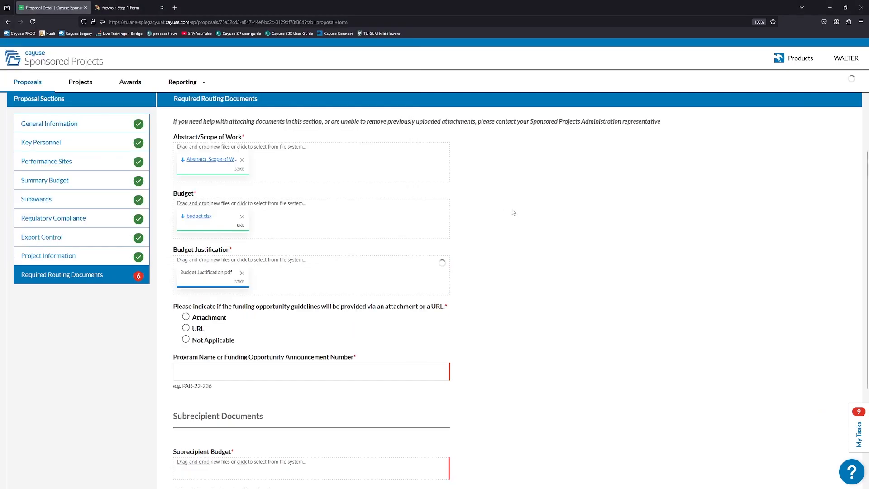
scroll(526, 222, down, 2)
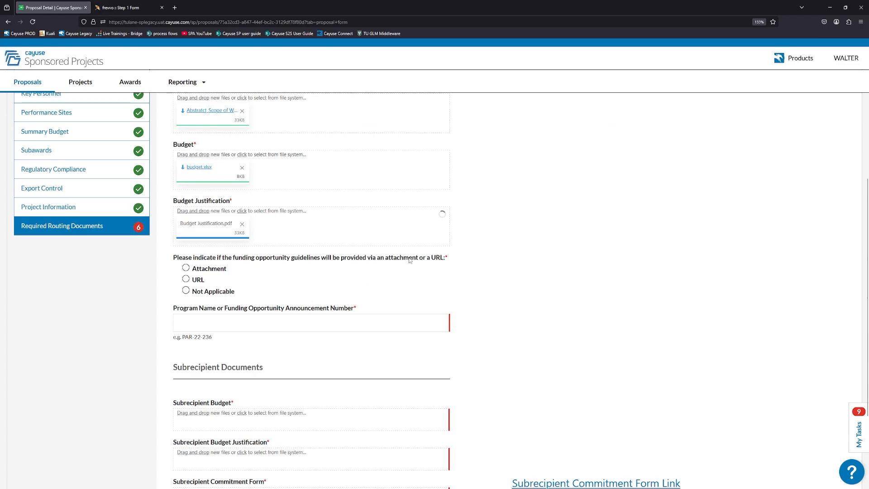
- Provide the funding guidelines as the URL guidelines.org
click(186, 279)
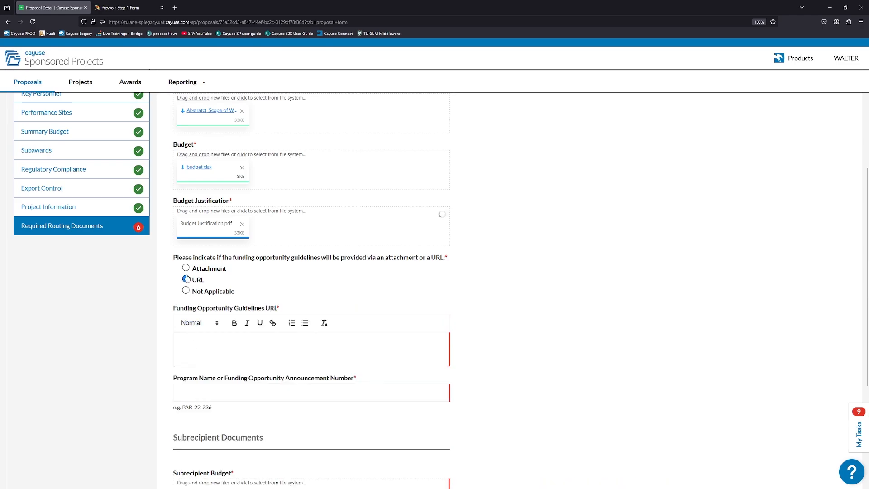
click(186, 268)
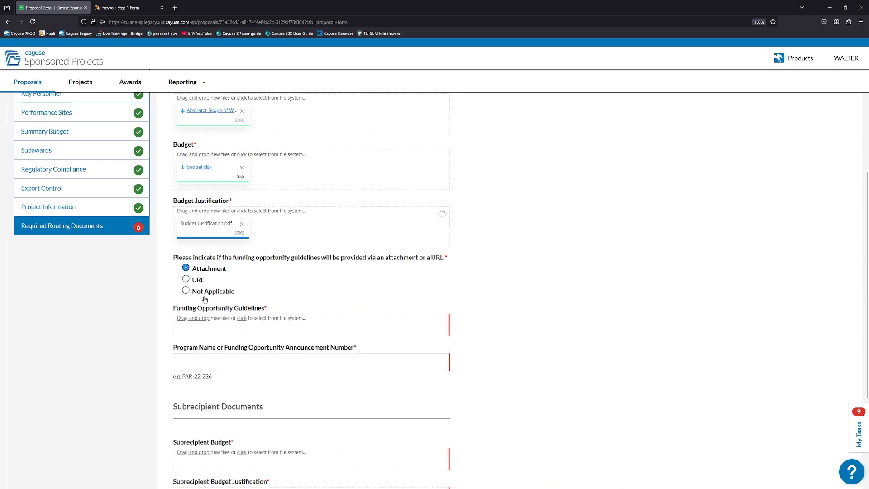
click(187, 280)
click(220, 343)
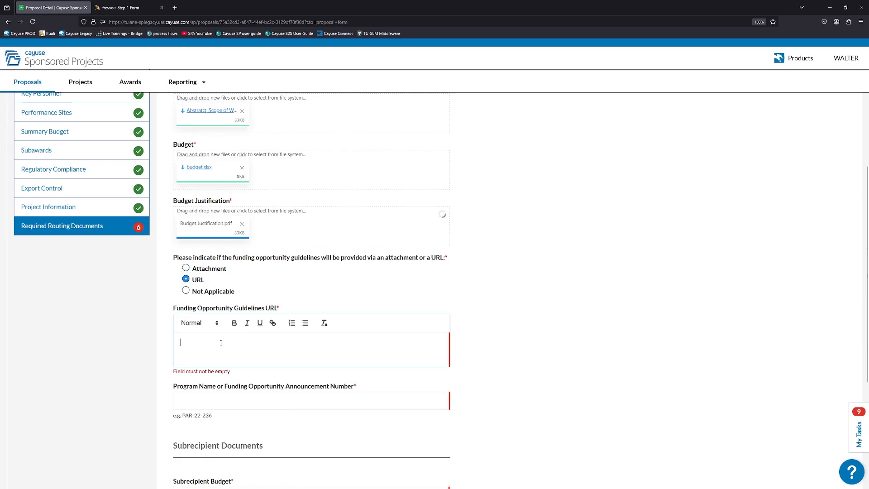
text(gui)
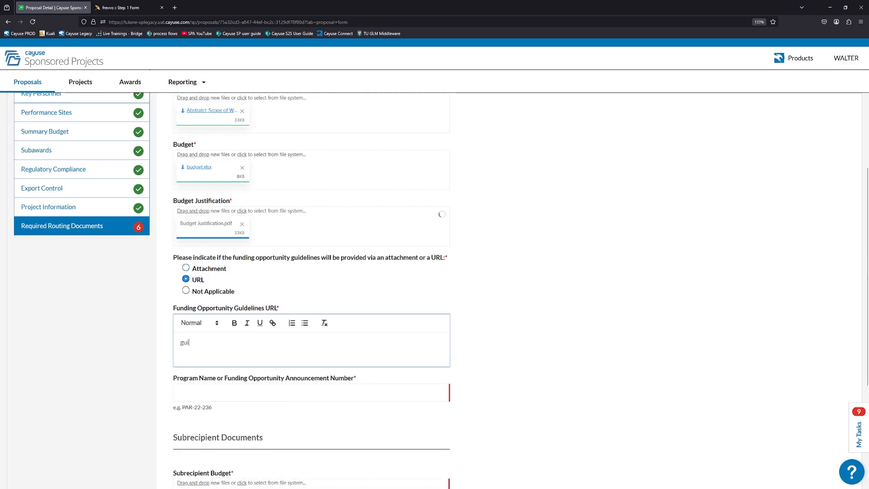
text(delines.org)
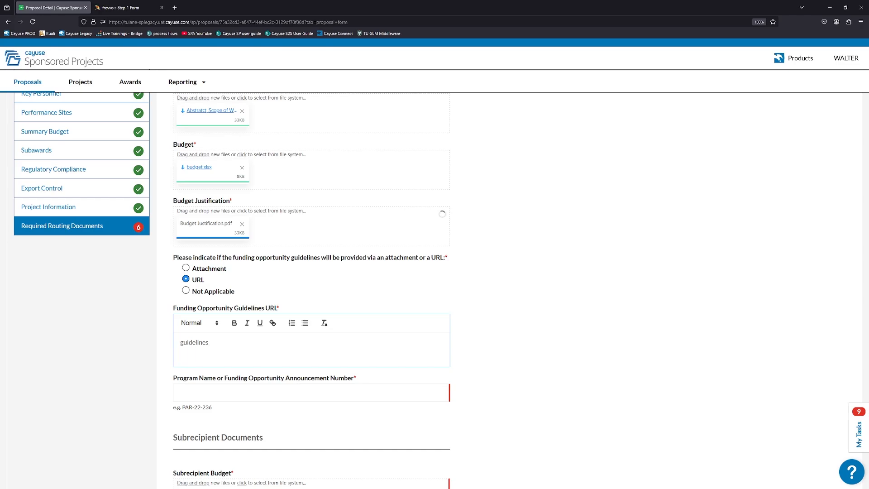
click(515, 307)
scroll(464, 343, down, 1)
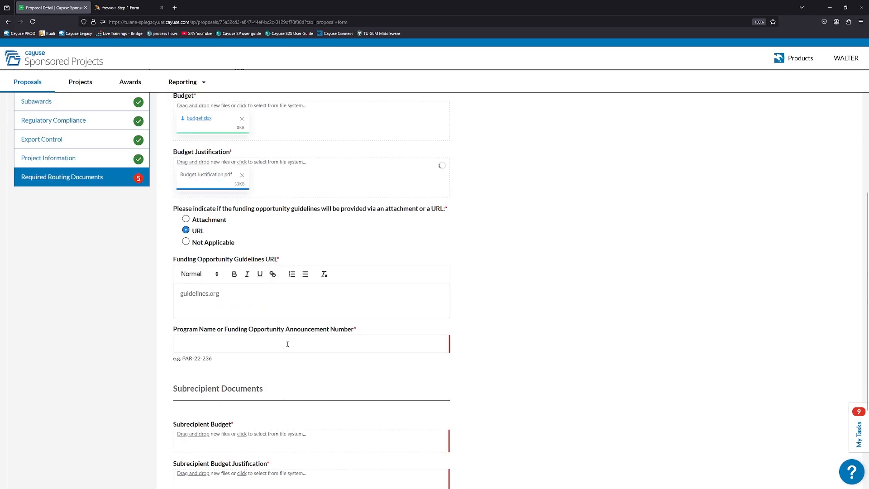
- Enter PA-20-080 as the Program Name/FOA Number
drag(173, 329, 357, 330)
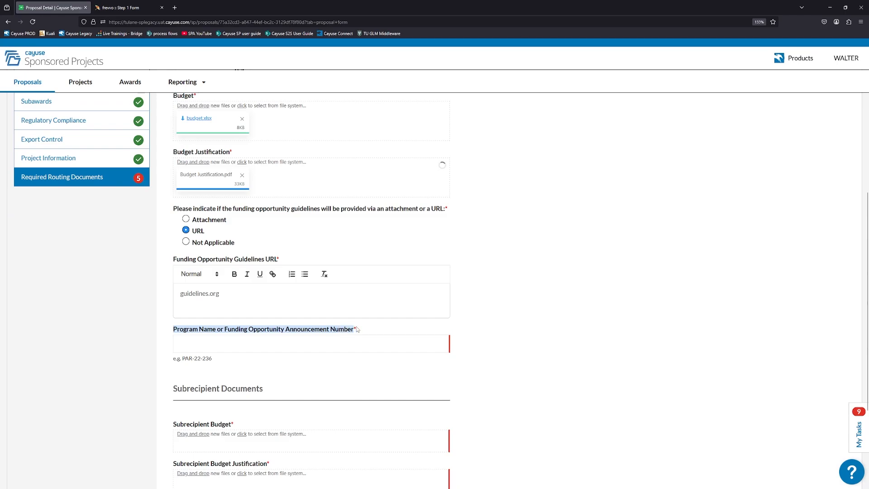
click(216, 363)
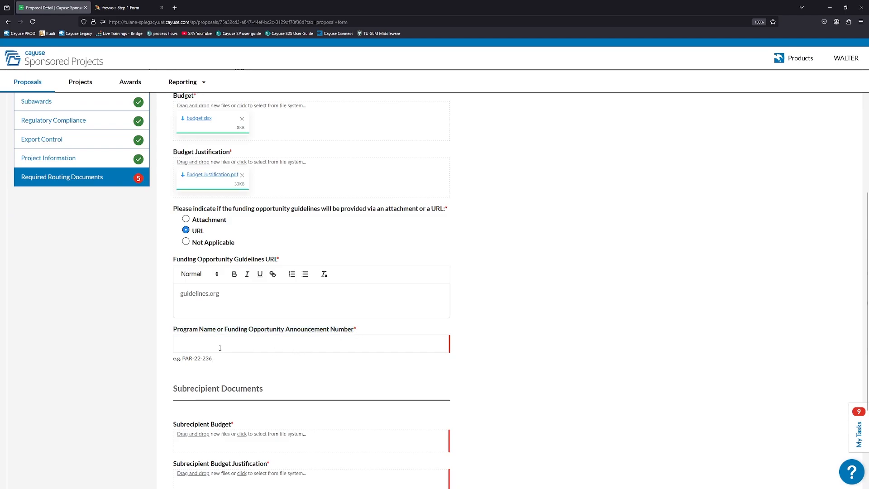
click(220, 348)
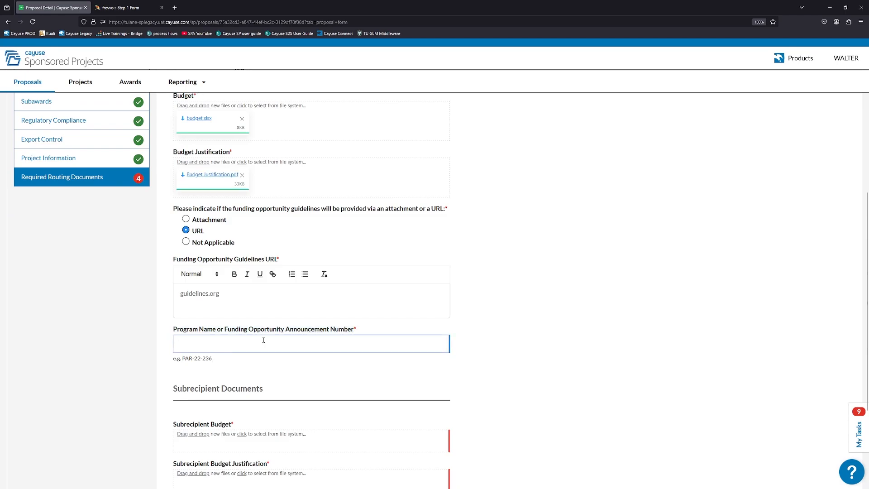
text(PA-20-080)
scroll(482, 261, down, 2)
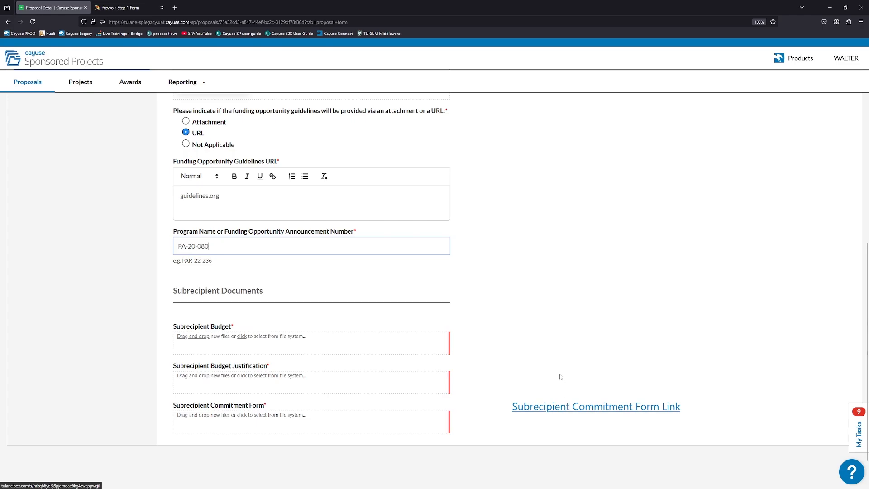
scroll(560, 374, up, 5)
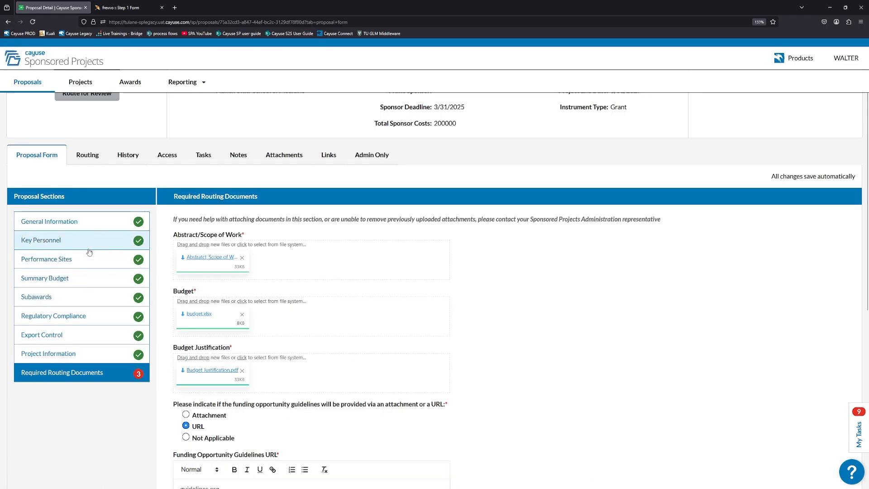
- In Subawards (Harvard University, 10,000), open the Subrecipient Commitment Form link, then return to Proposal Detail
click(86, 303)
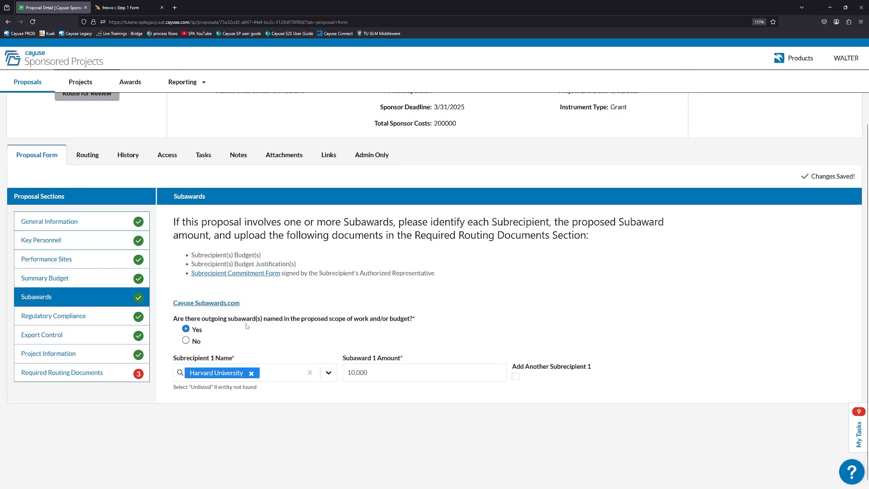
click(249, 273)
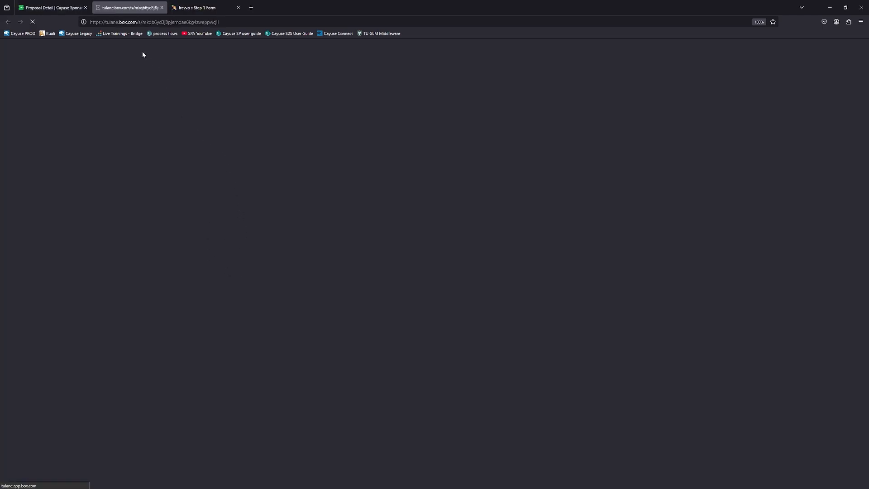
click(74, 9)
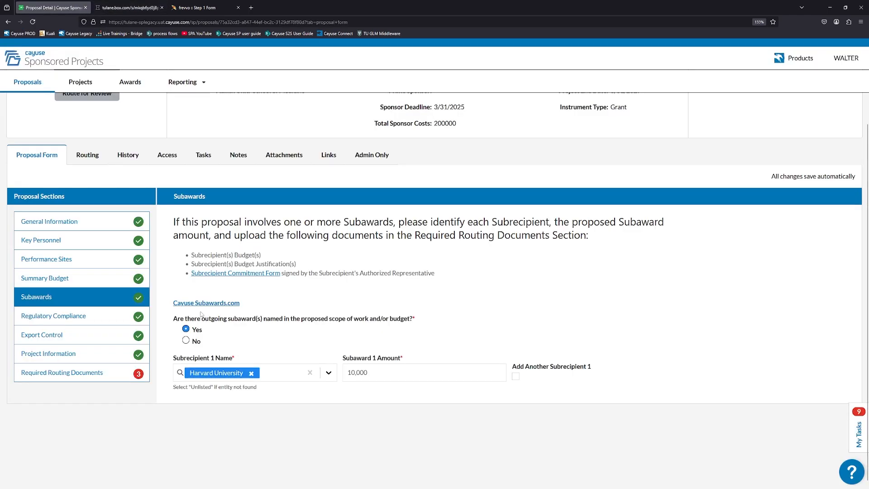
- Attach Subrecipient Letter of Commitment.pdf to the Subrecipient Commitment Form field
click(105, 372)
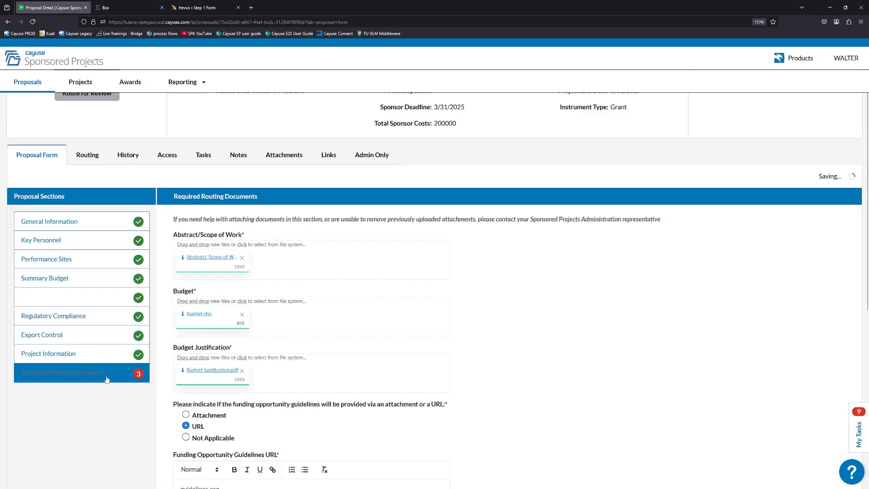
scroll(286, 311, down, 5)
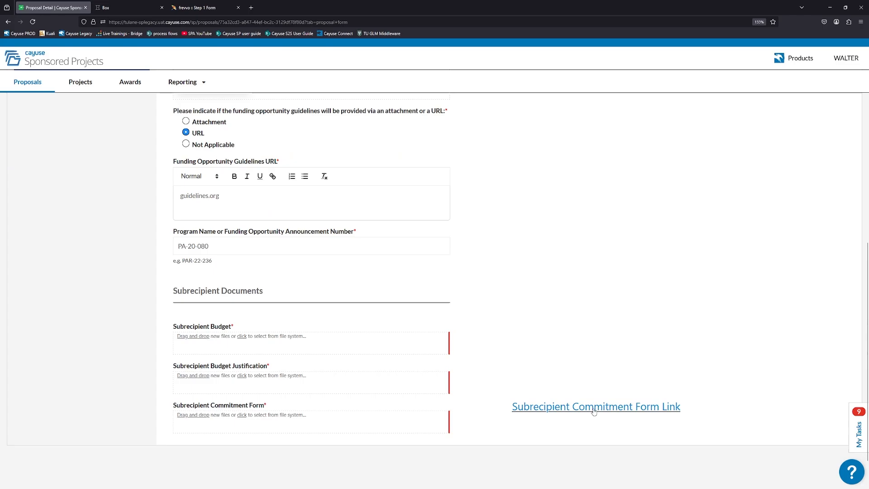
click(311, 425)
scroll(117, 154, down, 3)
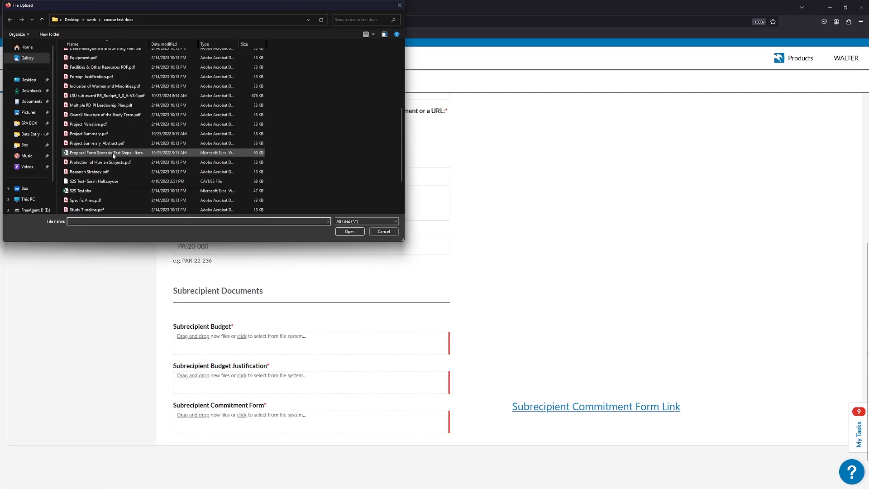
scroll(108, 124, down, 1)
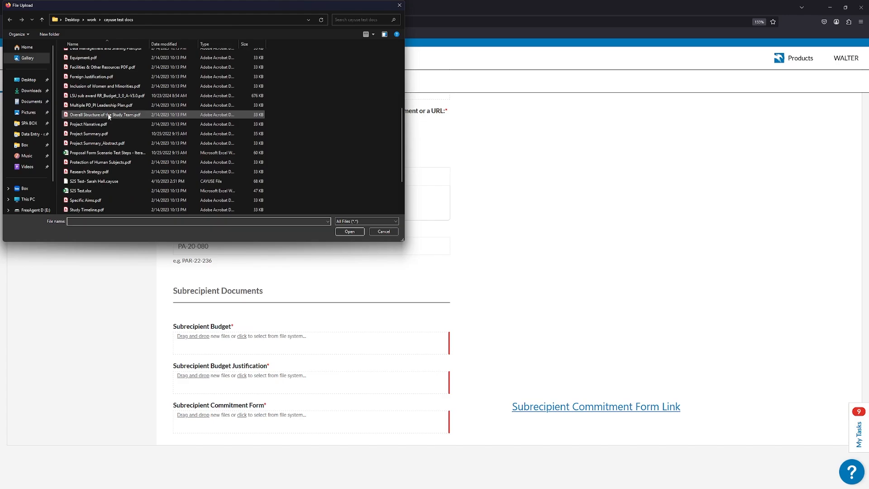
click(111, 210)
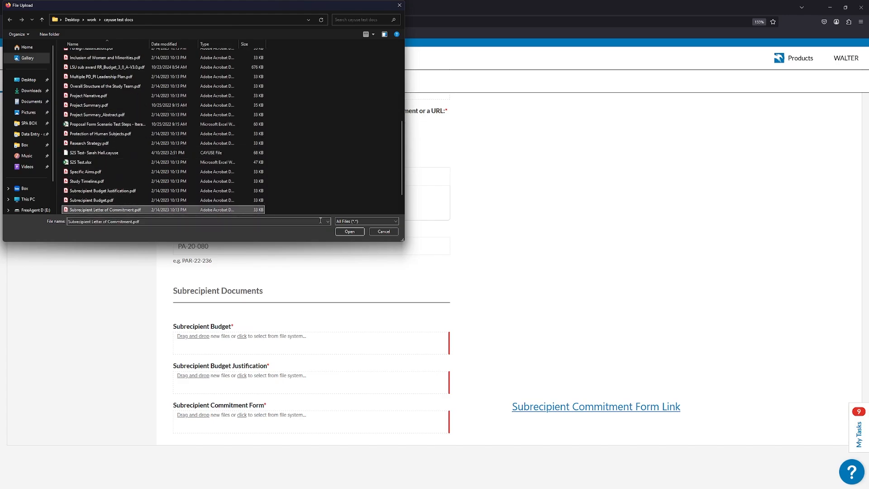
click(350, 232)
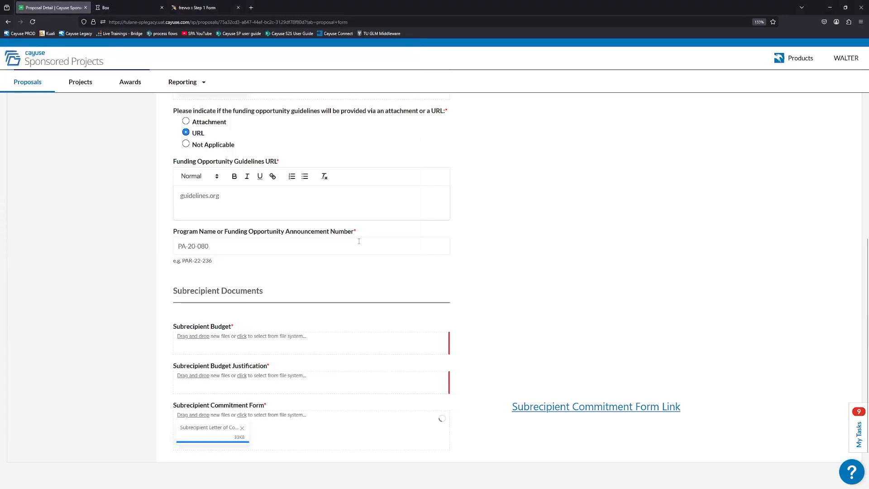
- Attach Subrecipient Budget.pdf to the Subrecipient Budget field
click(344, 346)
scroll(119, 124, down, 5)
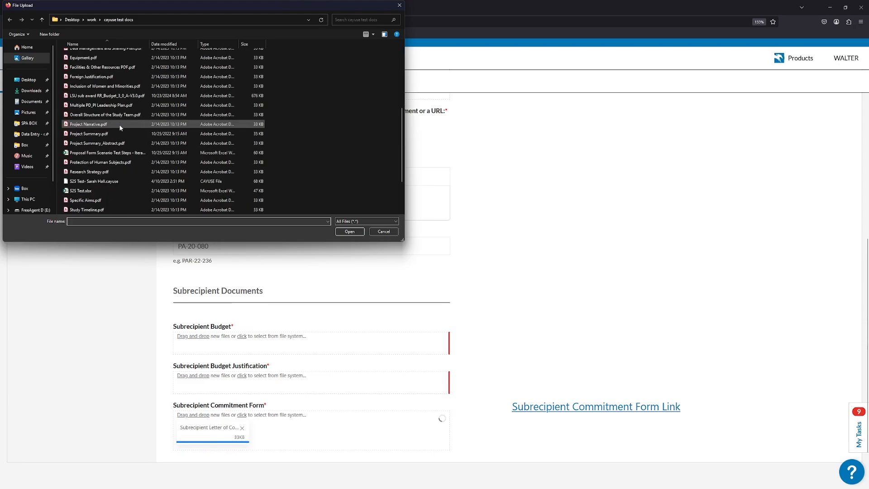
click(165, 201)
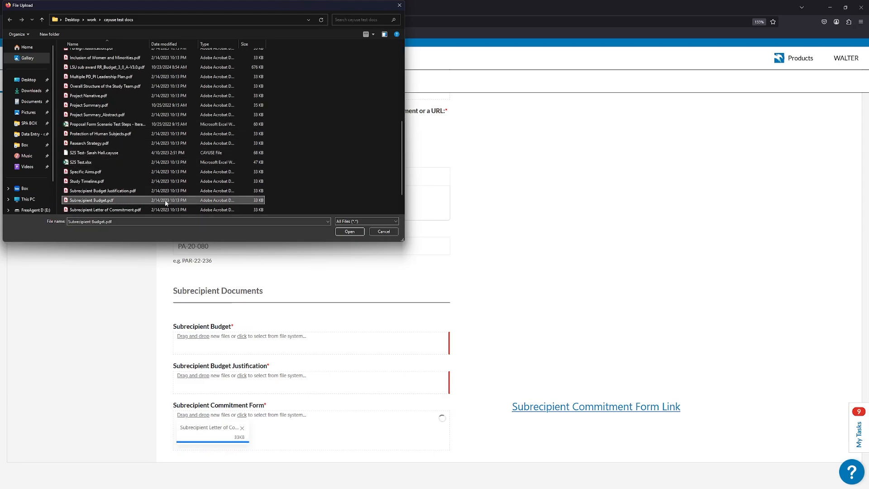
click(356, 232)
- Attach Subrecipient Budget Justification.pdf to the Subrecipient Budget Justification field
click(347, 402)
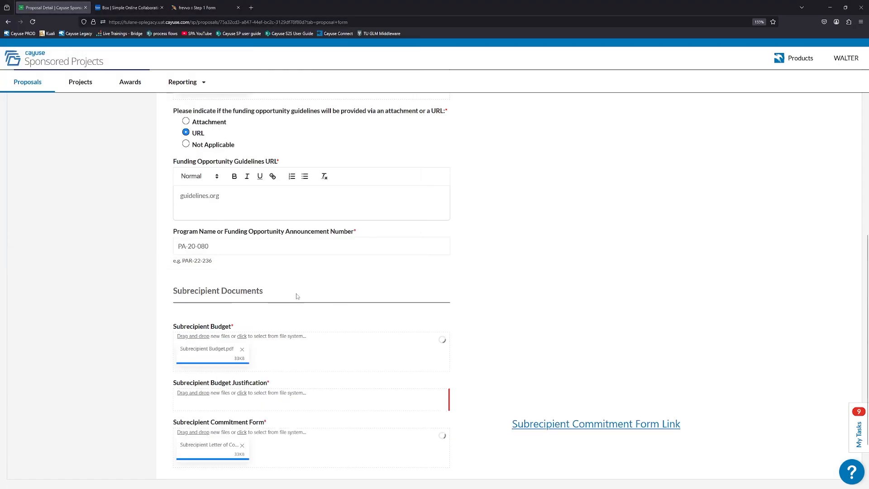
scroll(113, 163, down, 7)
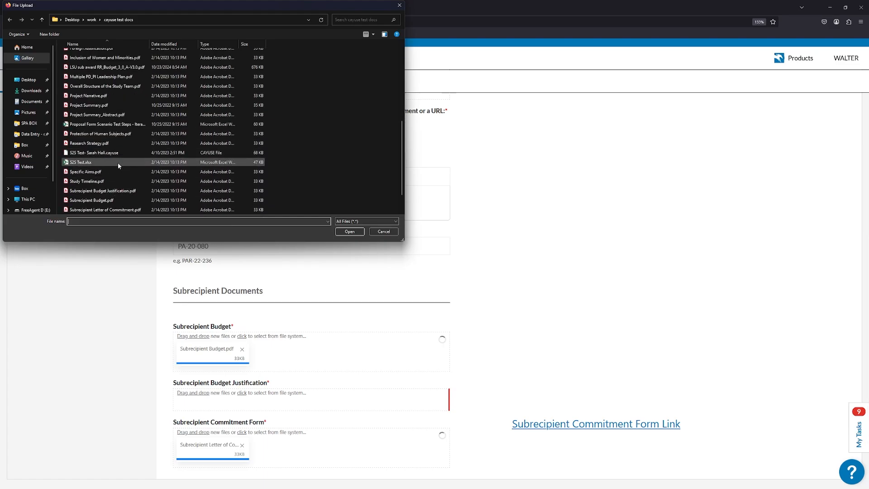
click(110, 192)
click(350, 231)
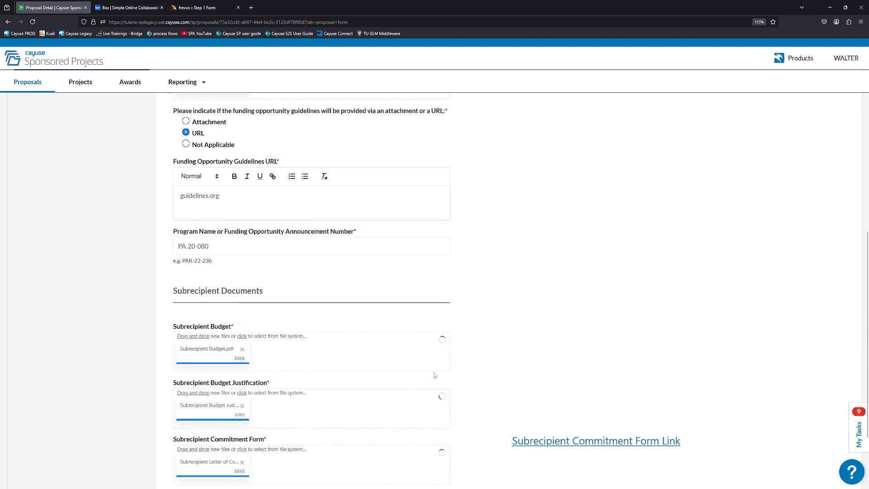
scroll(527, 346, up, 3)
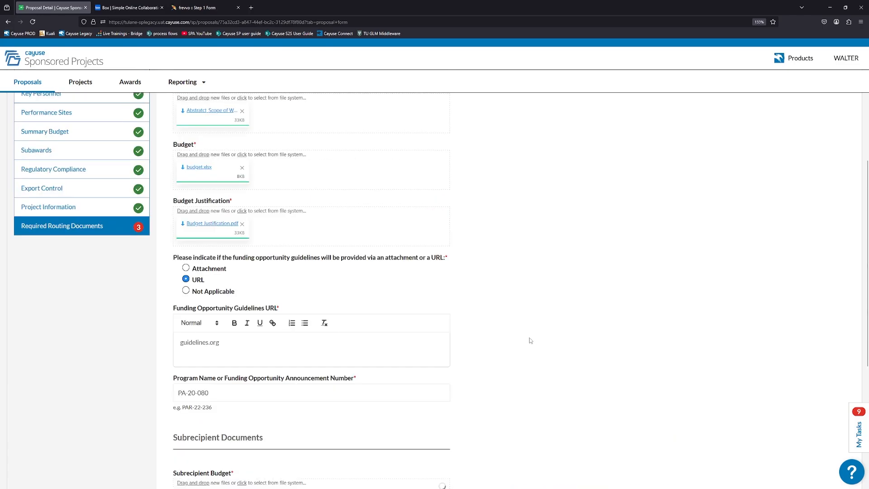
scroll(340, 313, down, 4)
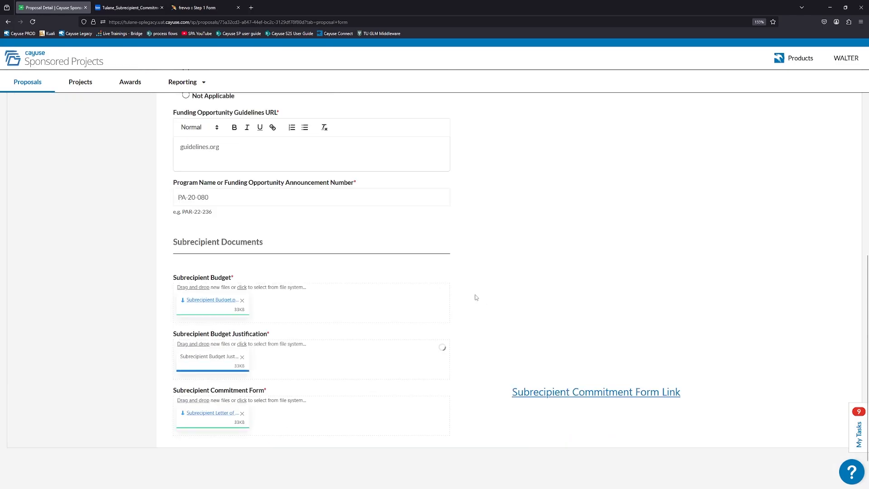
scroll(466, 330, up, 6)
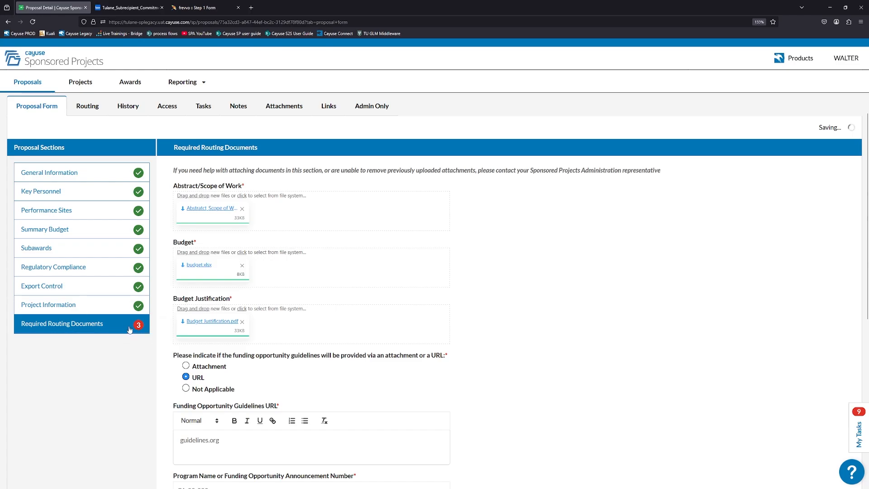
- Switch to Project Information and back so Required Routing Documents shows the green complete check
click(114, 307)
click(90, 323)
scroll(527, 326, down, 4)
scroll(515, 322, up, 4)
scroll(315, 361, up, 1)
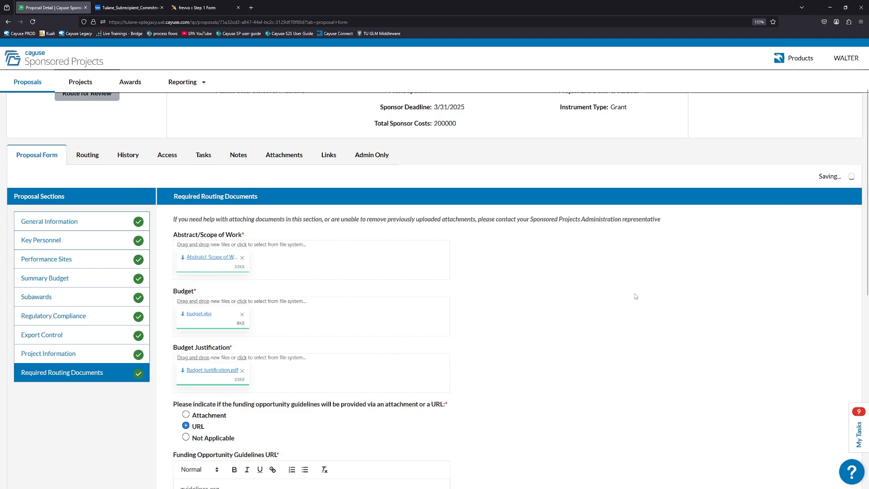
scroll(634, 293, up, 2)
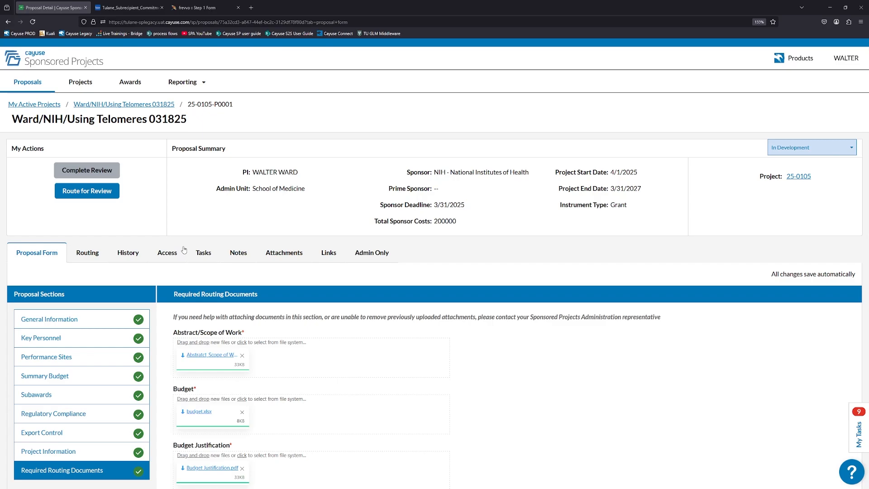
click(50, 319)
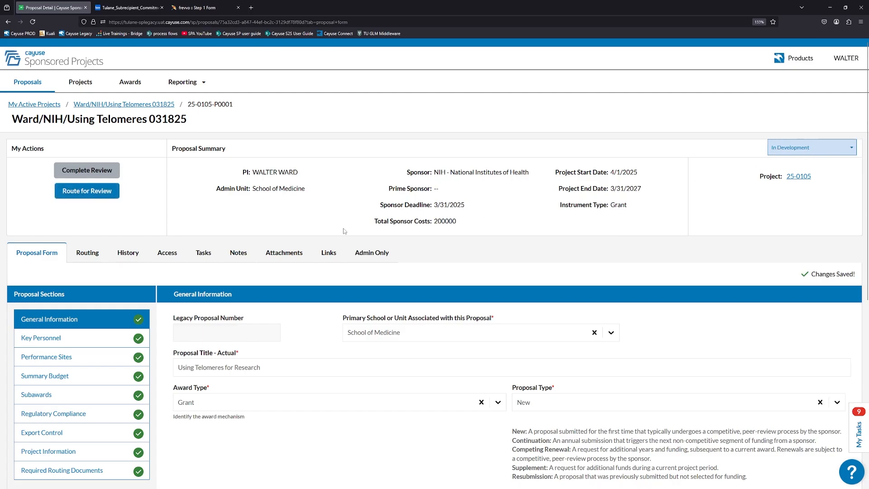
scroll(337, 364, down, 1)
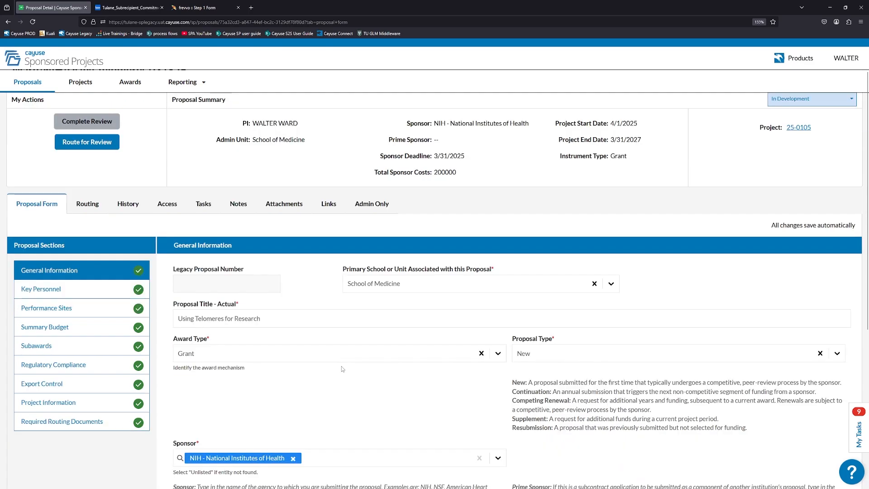
scroll(347, 388, up, 1)
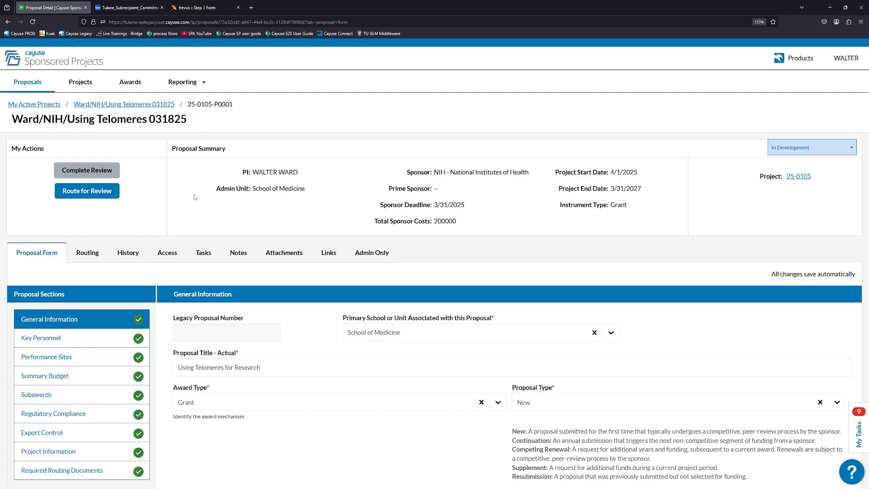
scroll(194, 197, down, 1)
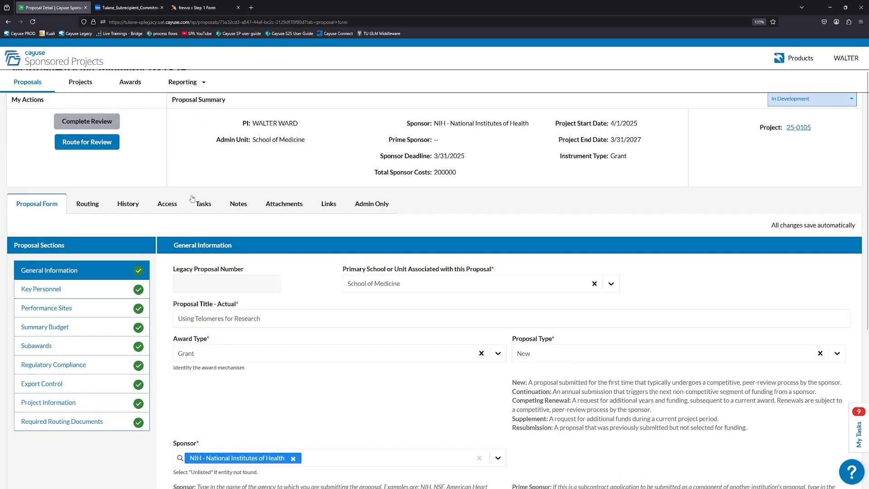
click(105, 288)
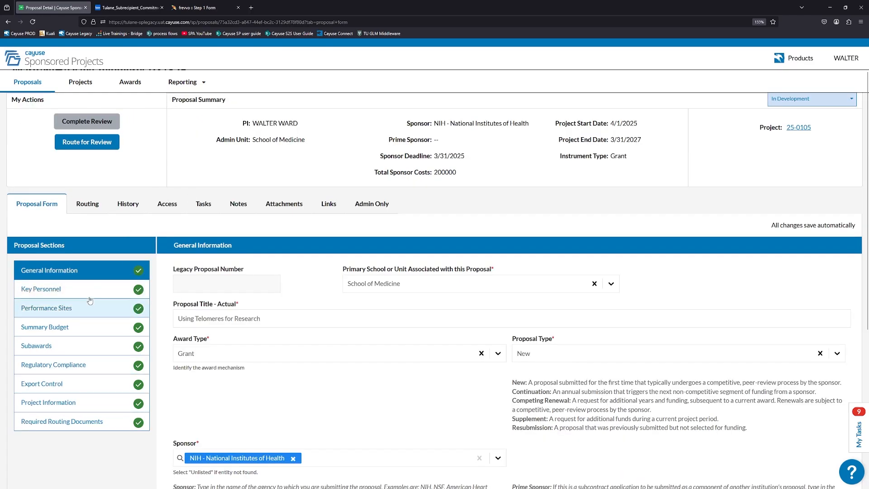
scroll(270, 284, down, 1)
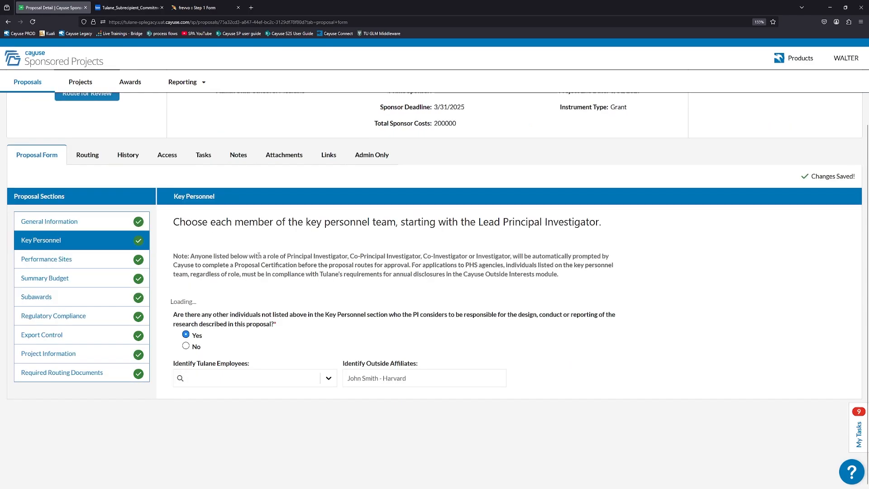
scroll(313, 235, down, 2)
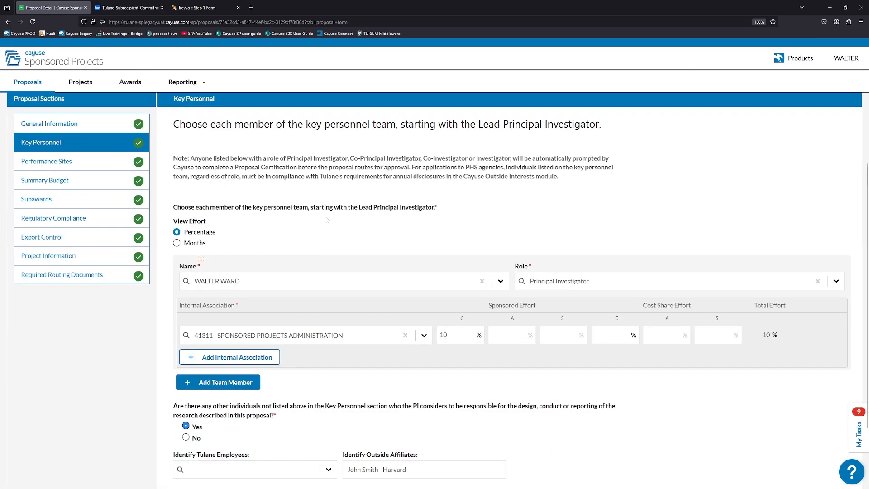
scroll(322, 223, up, 4)
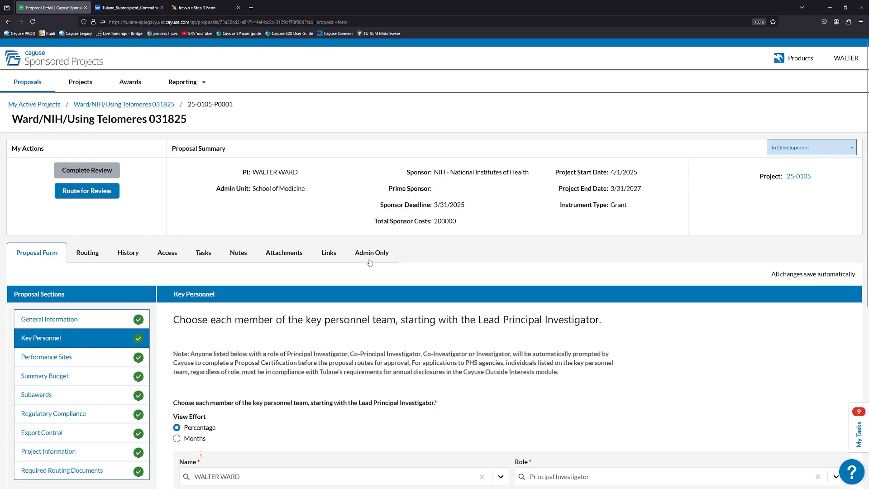
scroll(364, 292, down, 2)
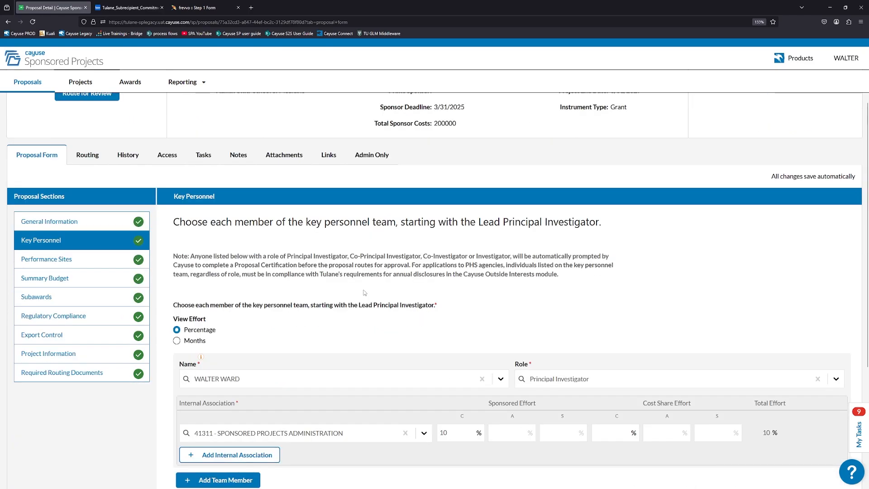
click(98, 223)
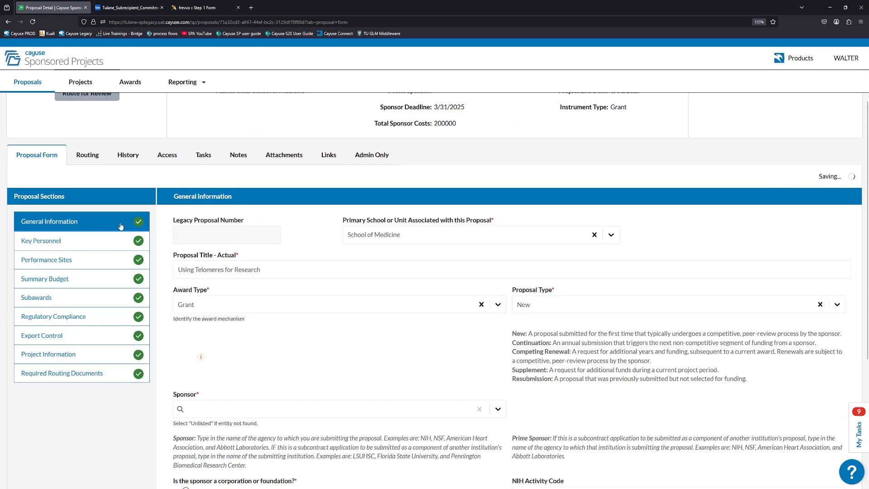
scroll(279, 218, up, 1)
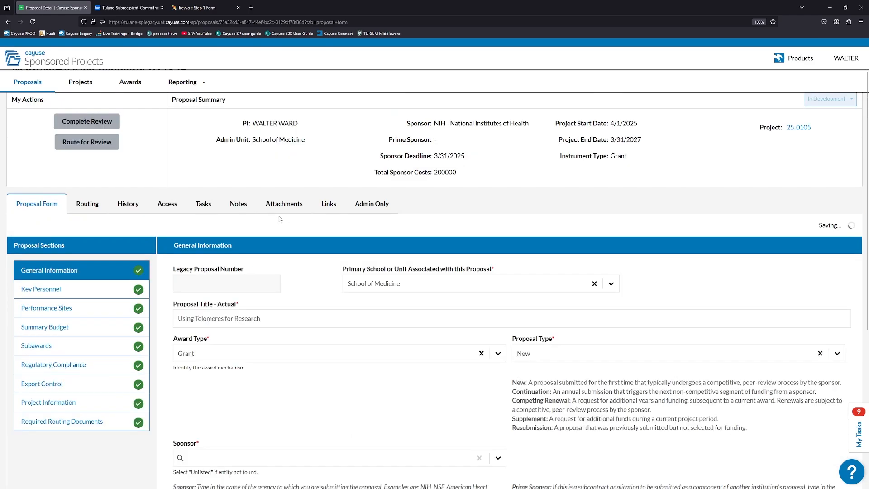
scroll(261, 207, up, 1)
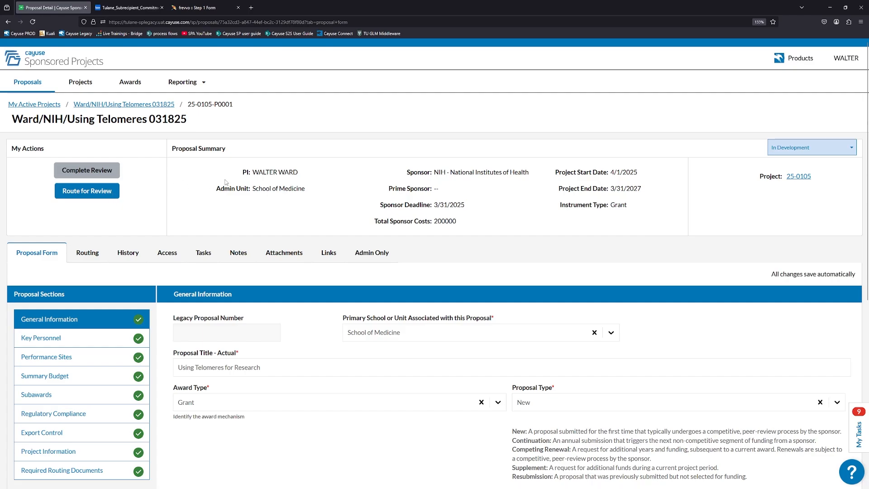
- Route the Using Telomeres proposal for review and confirm its status becomes Under Review
click(107, 194)
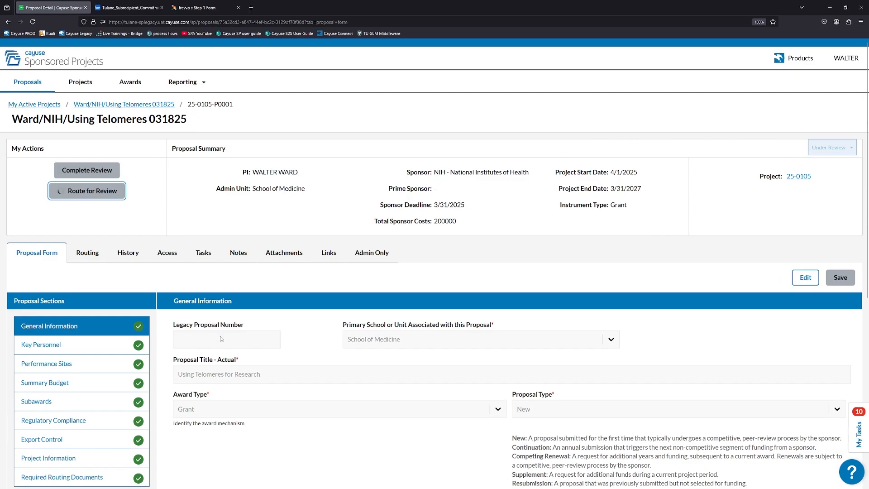
scroll(223, 336, down, 1)
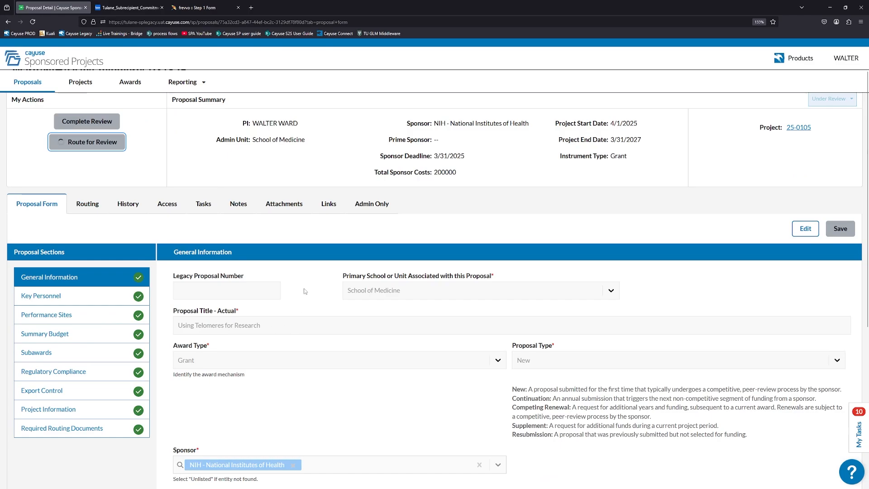
scroll(305, 284, up, 2)
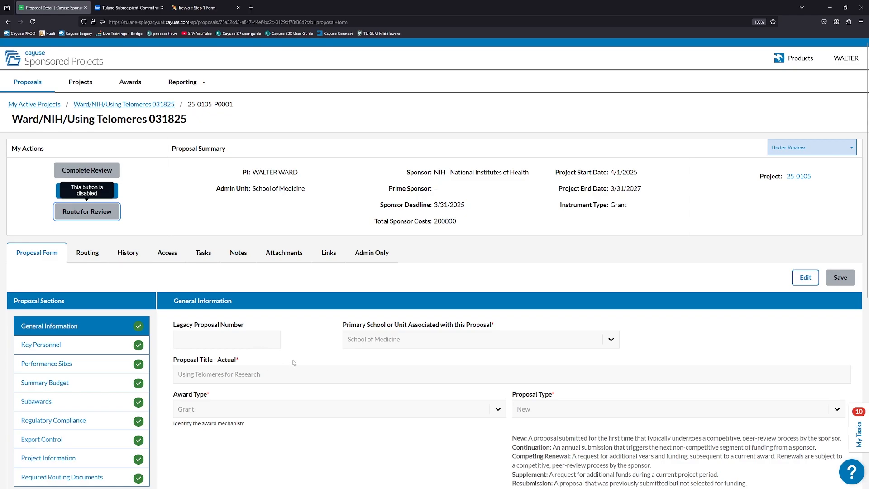
- Browse the read-only Key Personnel and Summary Budget sections, ending back on General Information
scroll(280, 365, down, 1)
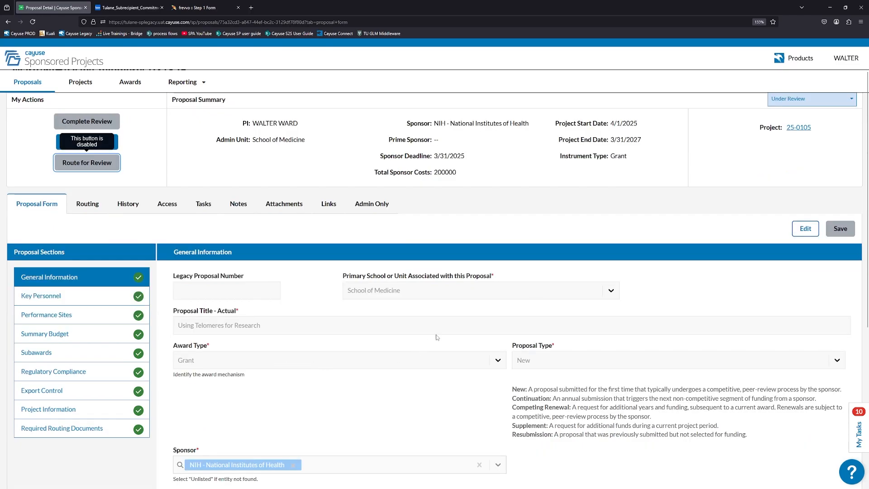
scroll(602, 261, up, 1)
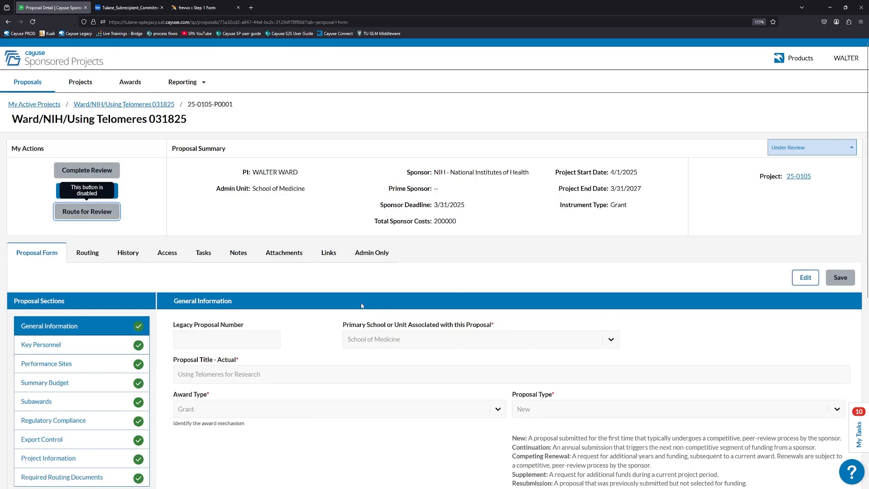
click(114, 346)
scroll(328, 331, down, 2)
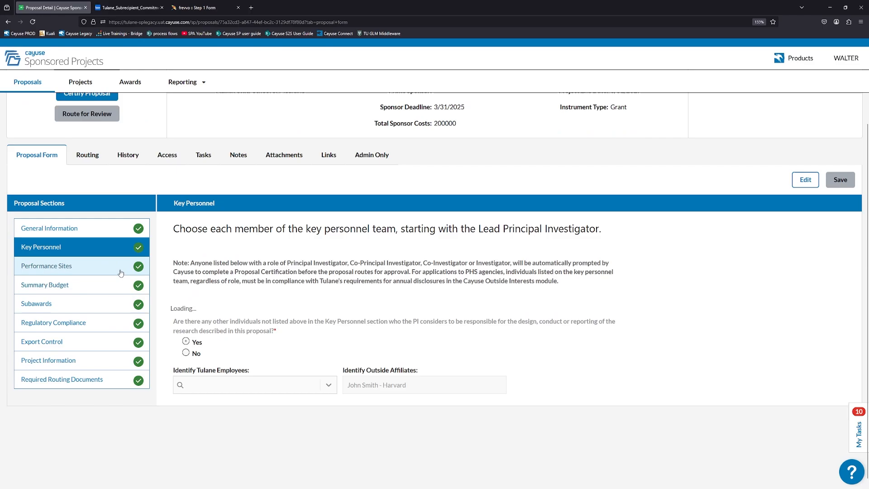
click(87, 290)
click(81, 233)
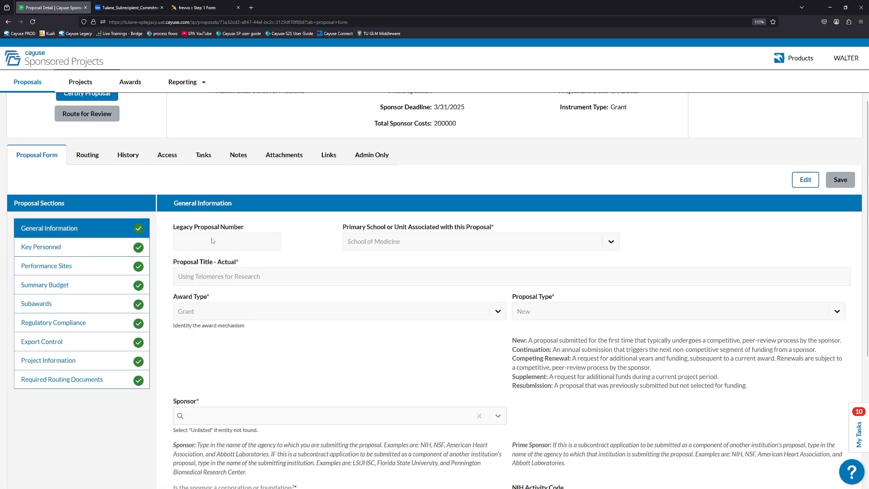
scroll(412, 249, up, 2)
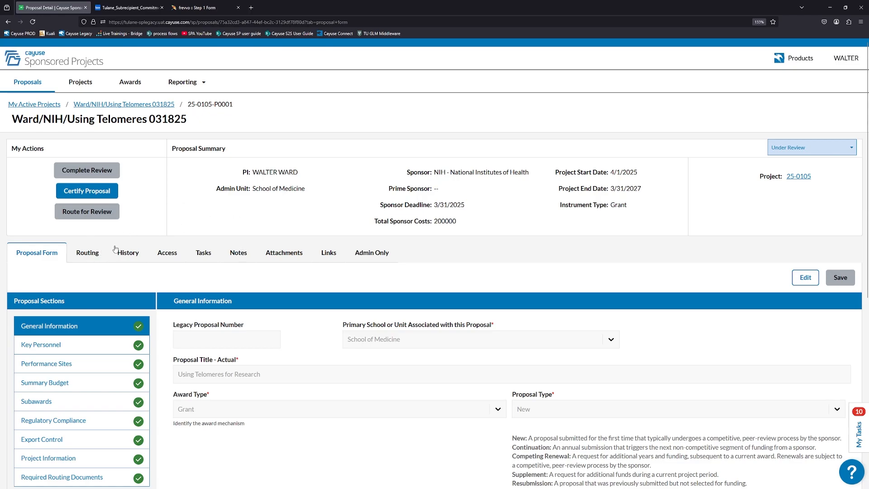
- Show the Routing tab, pointing out the Pending PI step and the administration team's four members
click(92, 257)
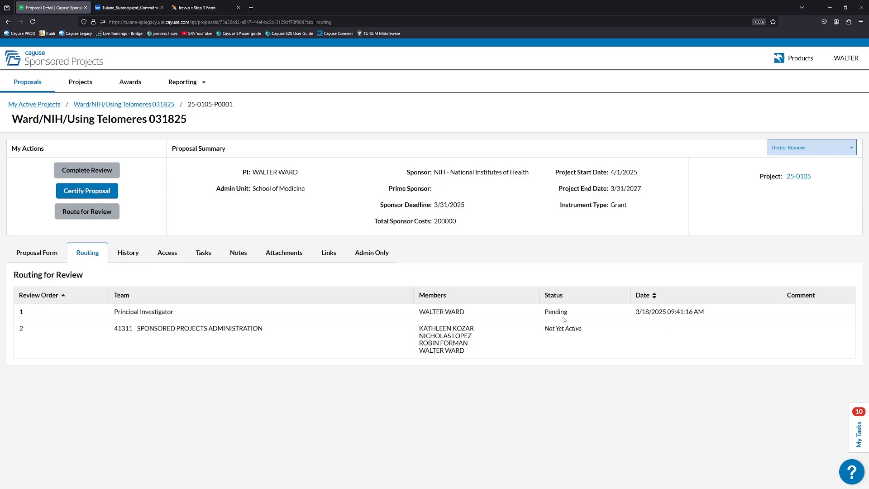
drag(566, 311, 544, 317)
click(576, 317)
double_click(20, 329)
drag(469, 351, 420, 328)
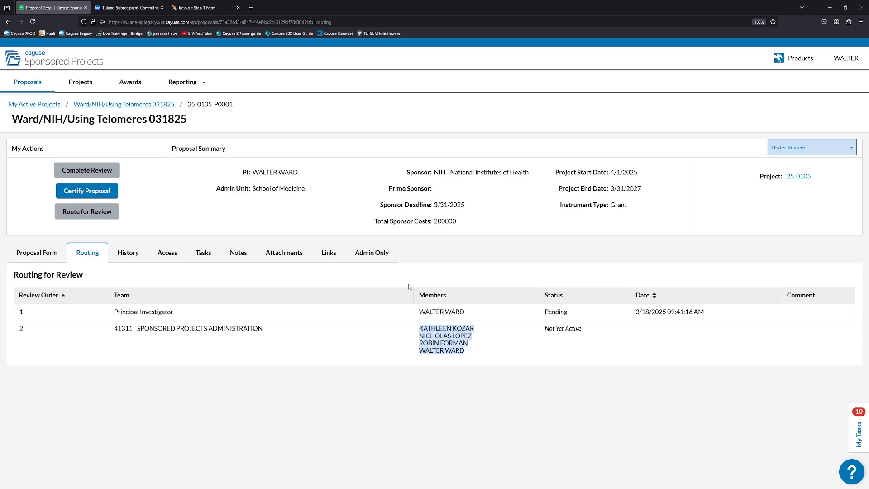
click(394, 274)
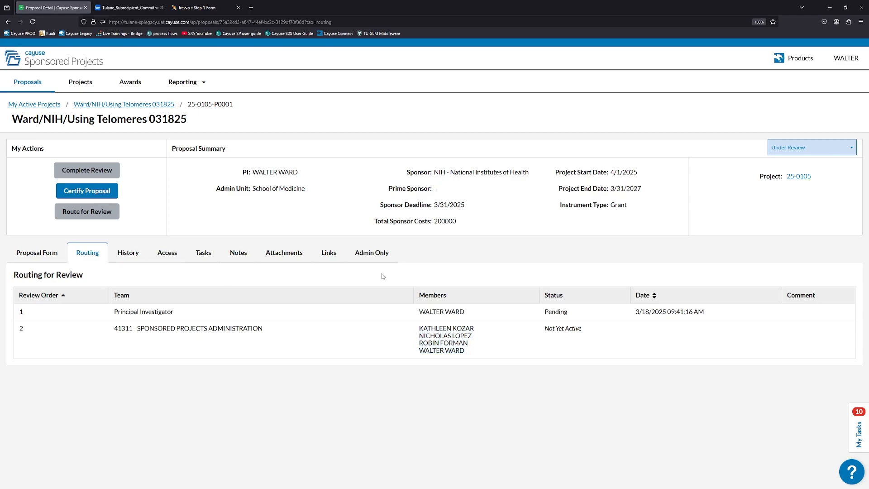
- Certify the proposal as PI, ticking Confirm my Certification and submitting with Certify
click(87, 195)
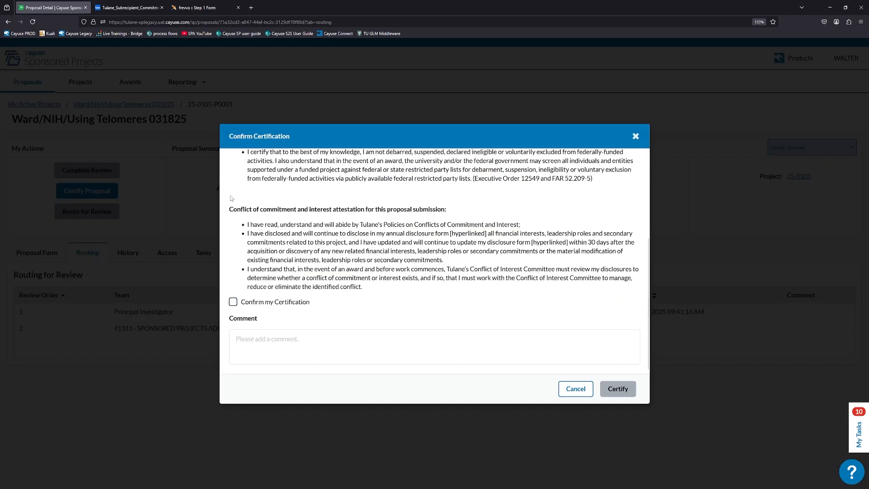
scroll(285, 213, up, 3)
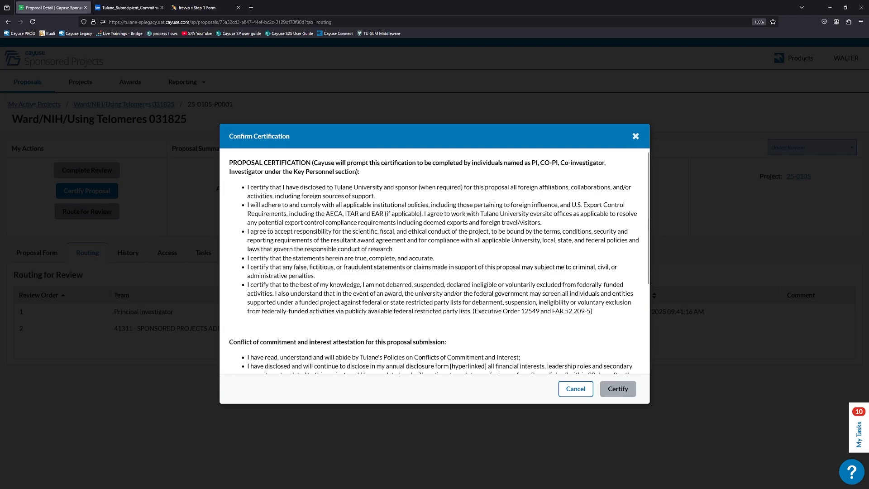
scroll(269, 231, down, 5)
click(233, 302)
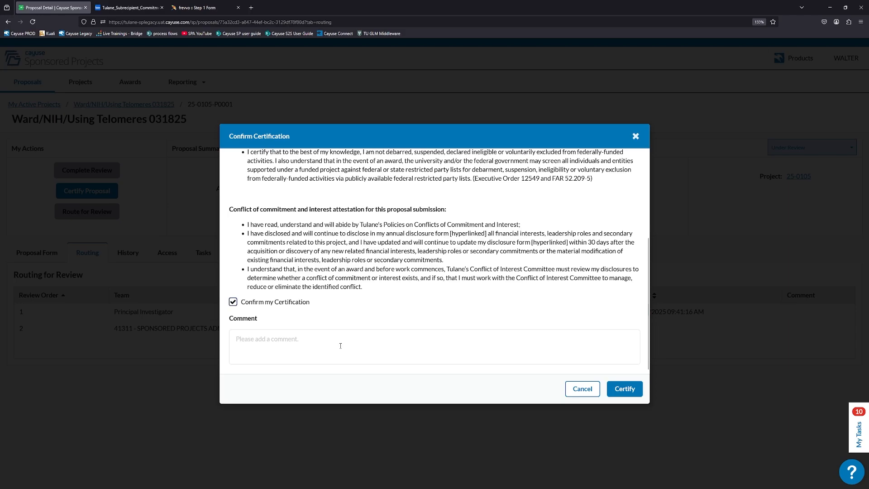
click(626, 389)
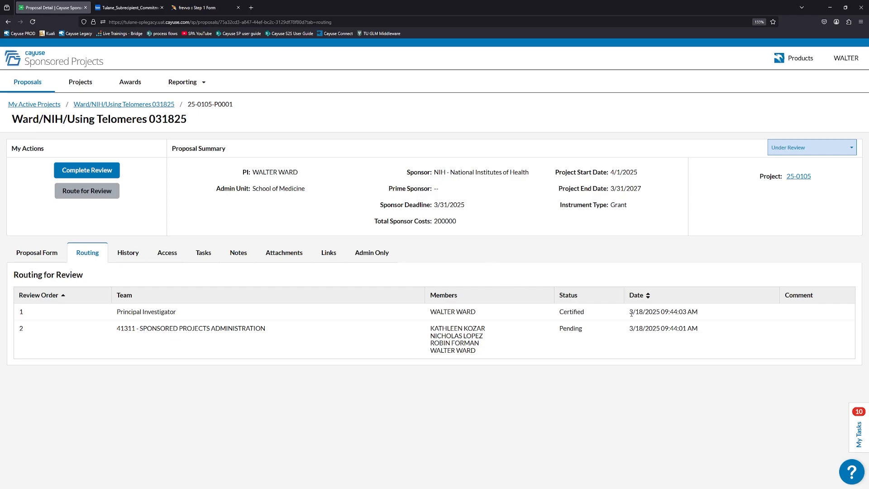
drag(630, 313, 699, 312)
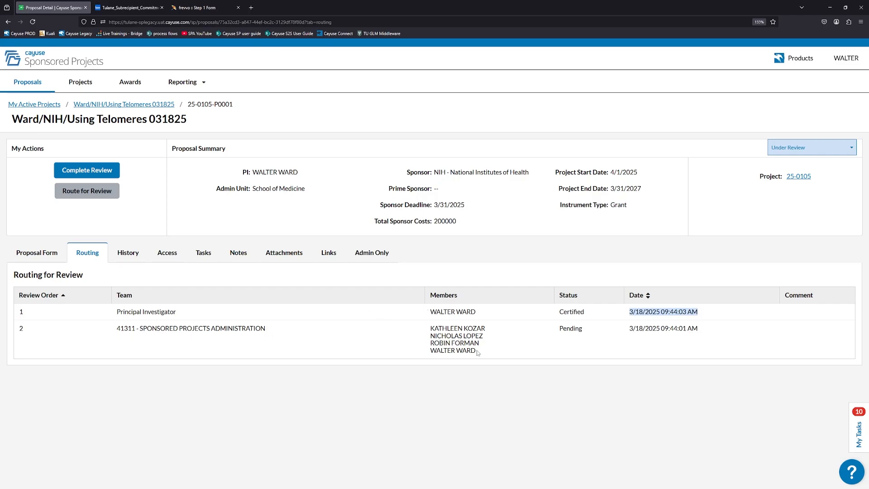
drag(478, 353, 429, 334)
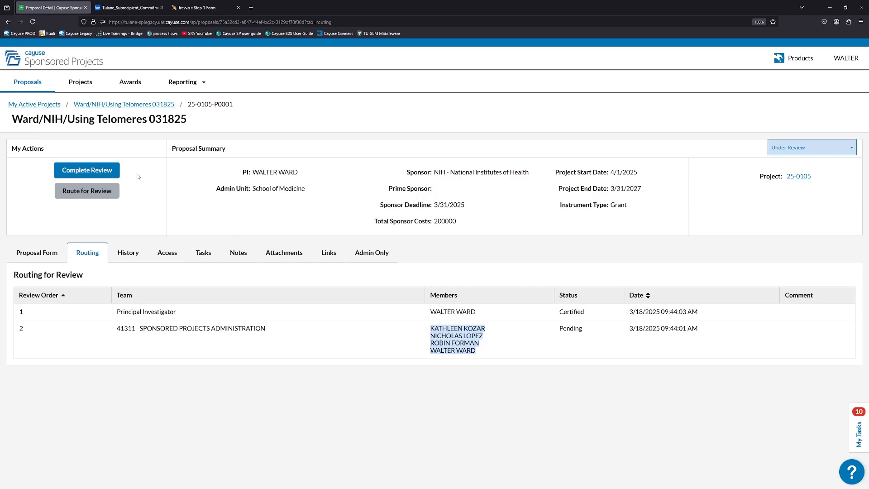
click(487, 347)
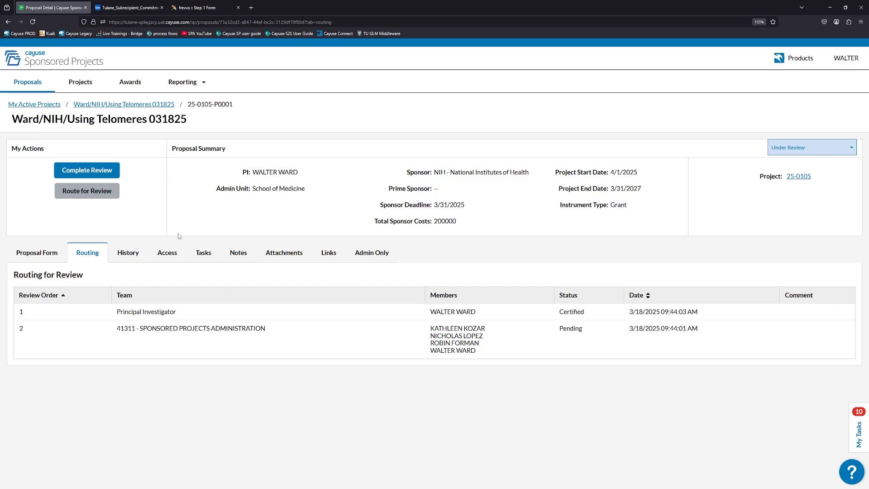
- Complete the review with decision Approve and the comment 'looks good', and save it
click(111, 171)
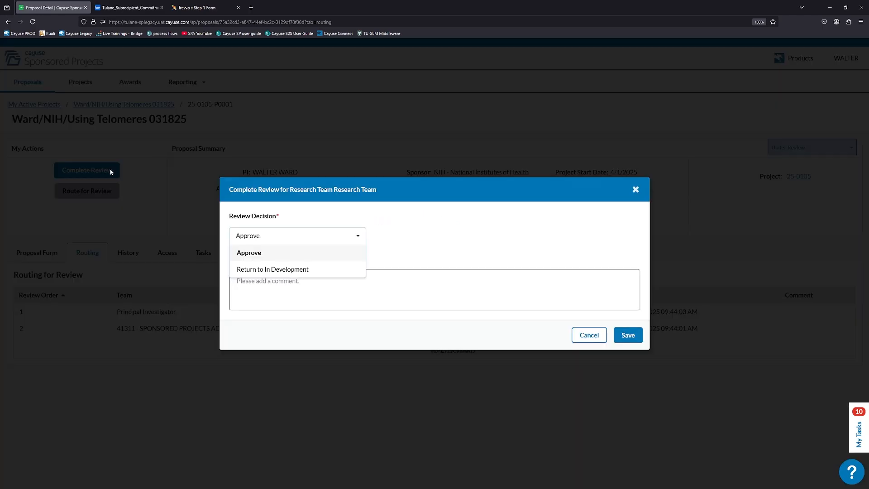
click(306, 258)
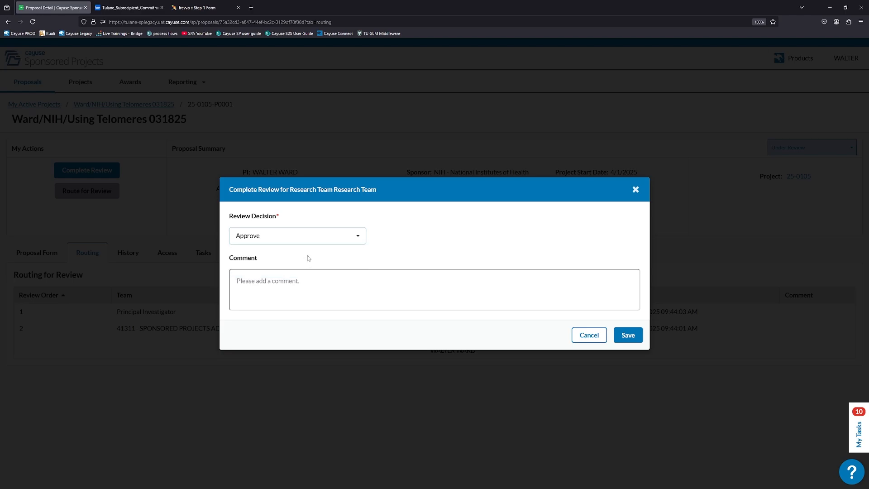
click(310, 285)
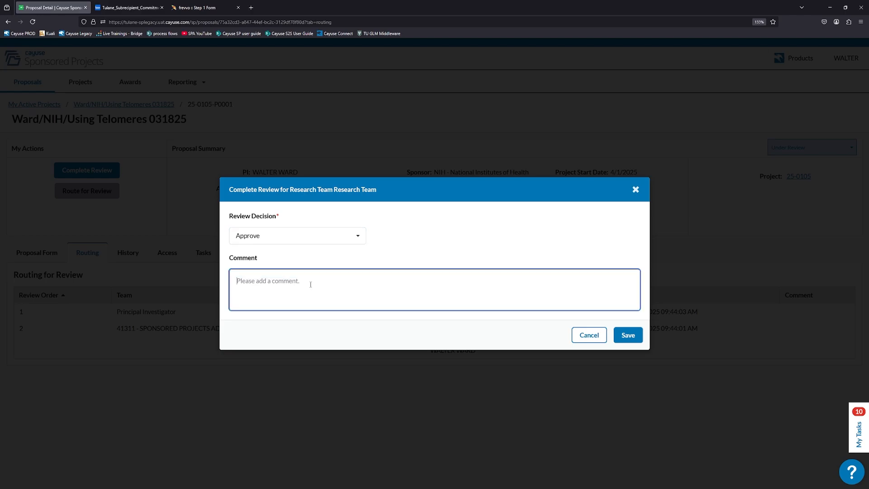
text(looks good)
click(627, 335)
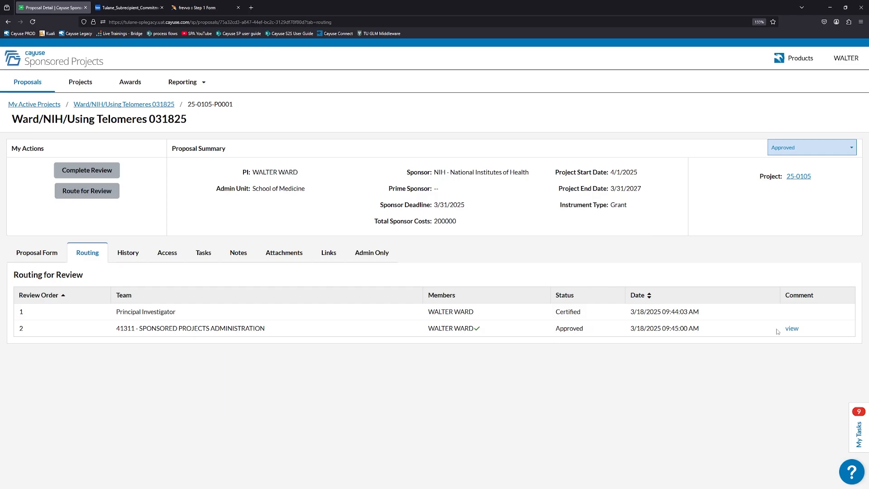
- Read the 'looks good' approval comment and check the proposal's history of actions
click(791, 329)
click(624, 294)
click(131, 252)
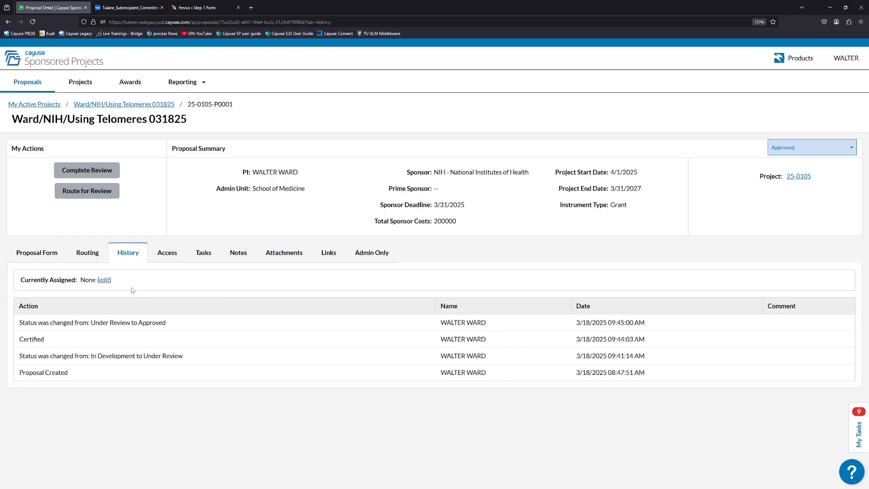
click(93, 254)
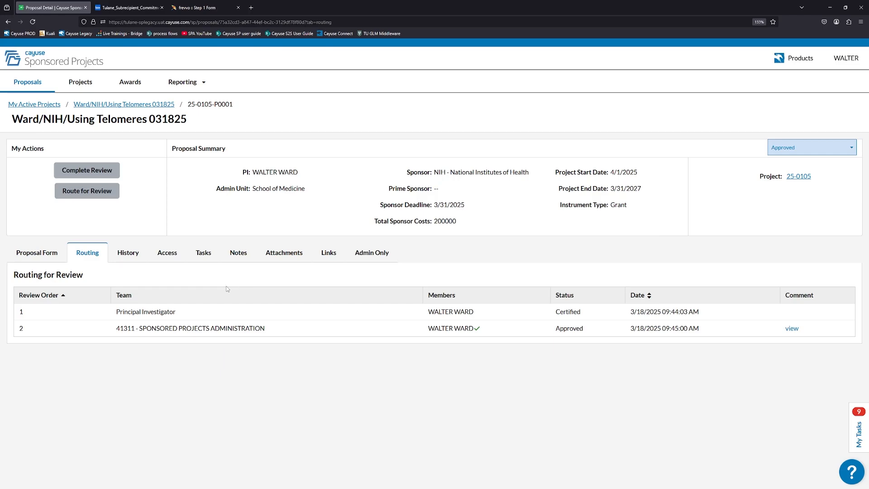
- Check the proposal's empty task list twice, finishing on its Notes page
click(211, 255)
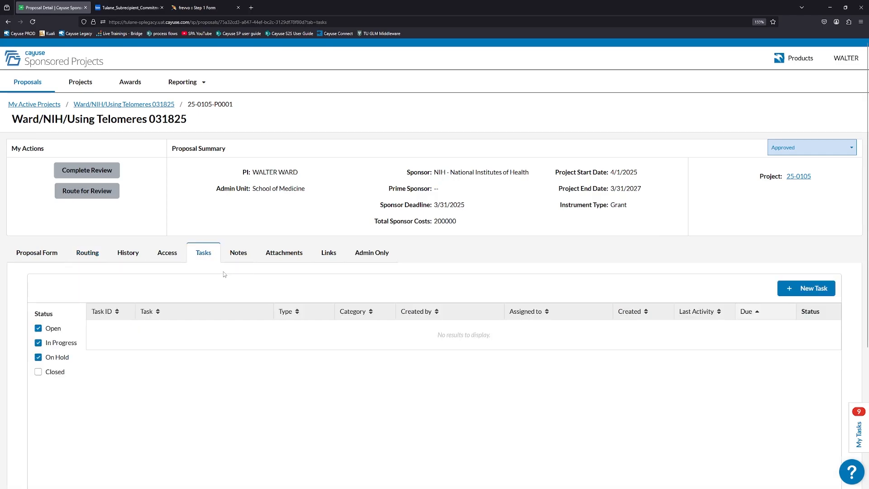
click(85, 253)
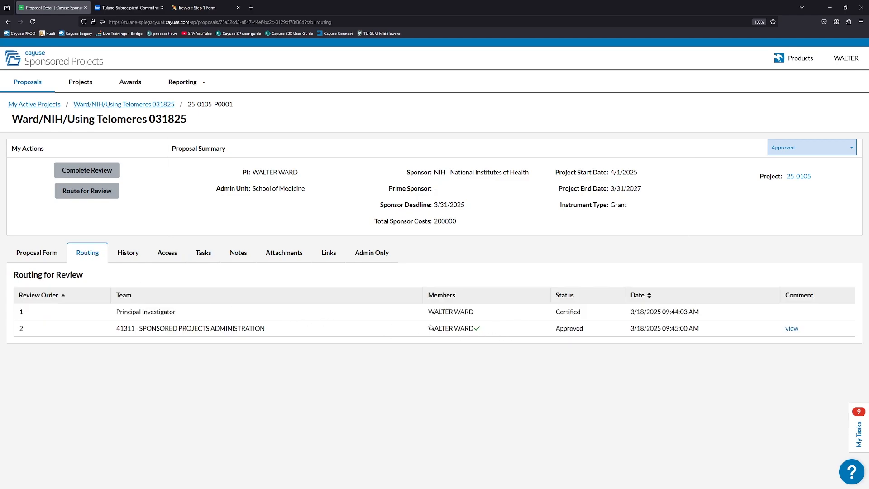
click(209, 255)
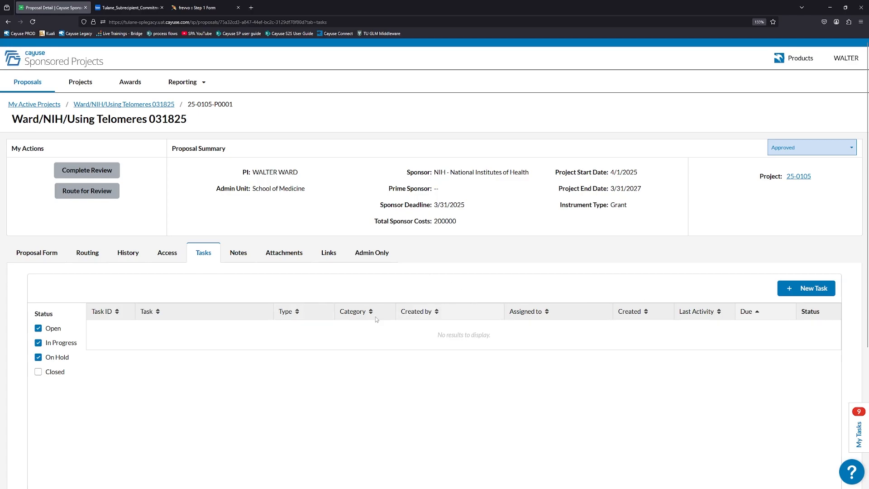
click(87, 258)
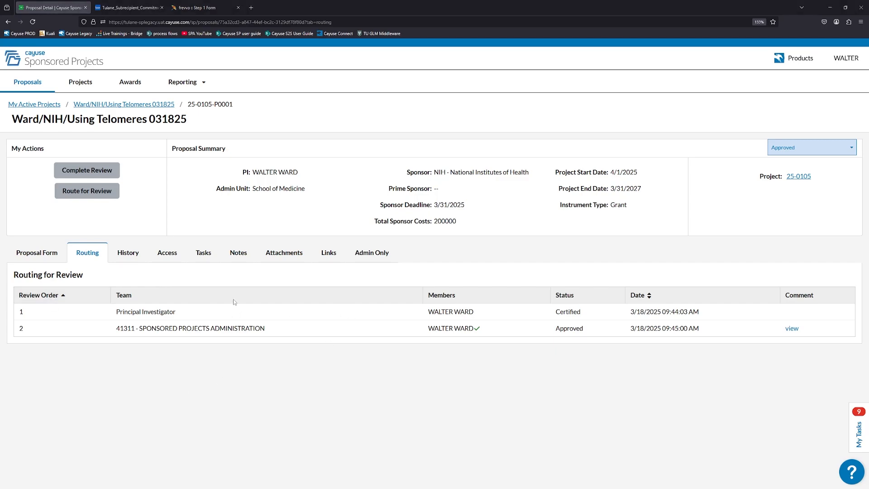
click(239, 253)
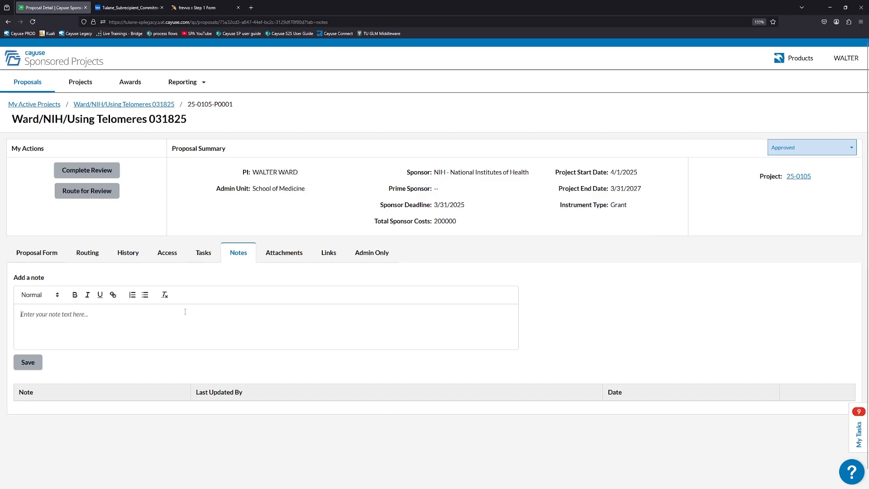
- Look over the six files listed on the proposal's Attachments tab
click(270, 256)
scroll(392, 297, down, 2)
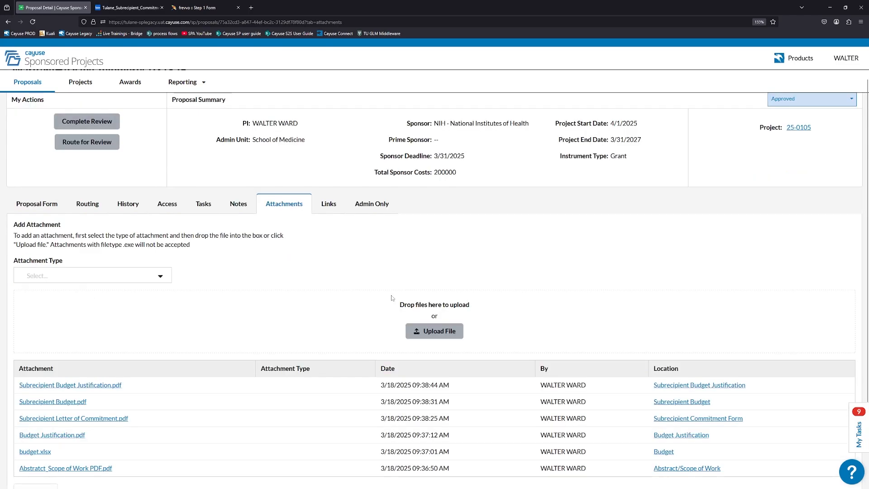
scroll(392, 298, down, 2)
scroll(332, 277, up, 2)
scroll(323, 274, down, 2)
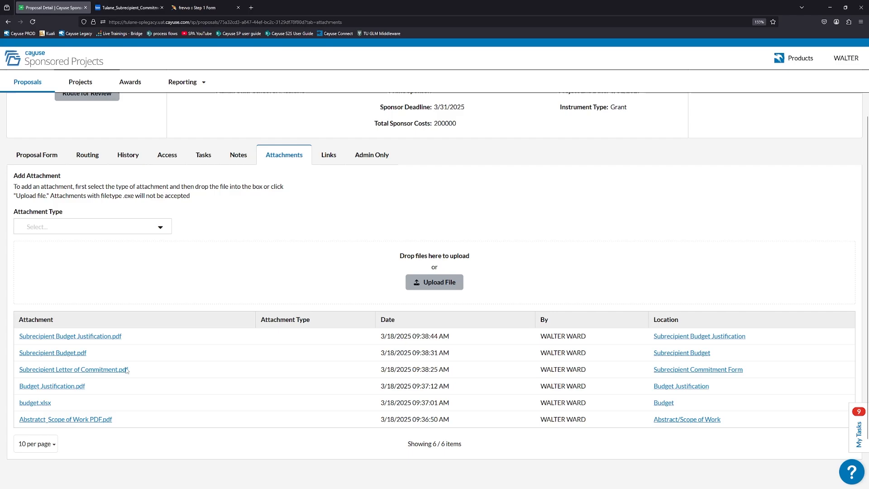
- View the Required Routing Documents section of the Proposal Form
click(32, 156)
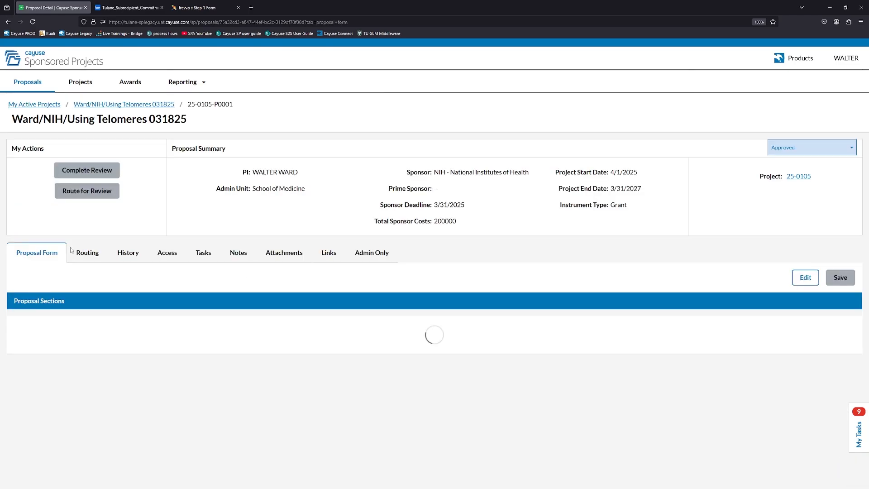
scroll(86, 332, down, 1)
click(86, 330)
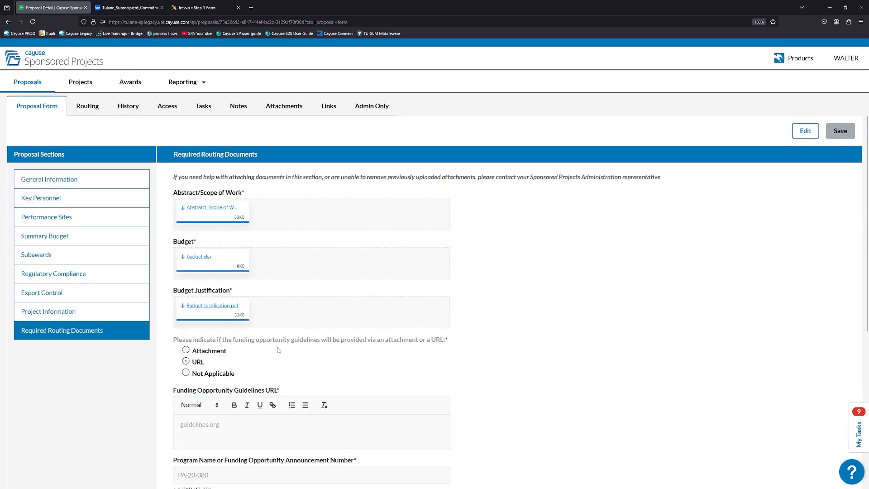
scroll(278, 346, down, 3)
scroll(262, 361, down, 2)
scroll(253, 317, up, 10)
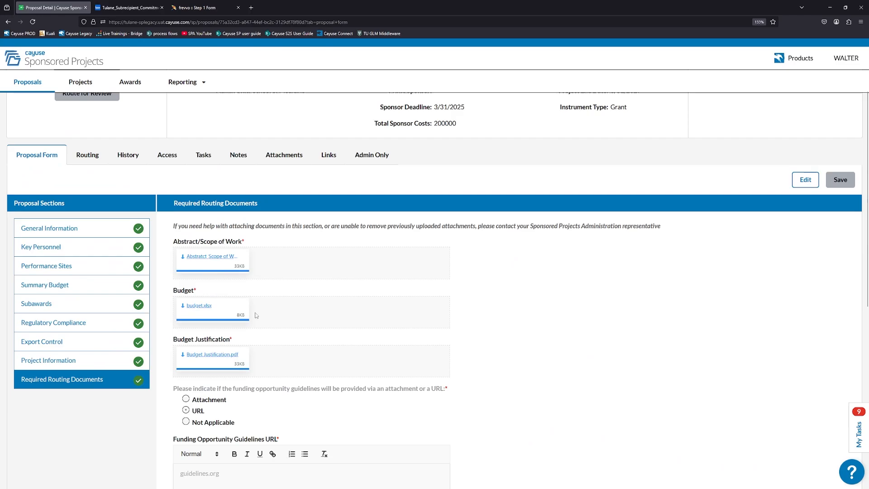
- Back on Attachments, pick Full Application Package and cancel the file upload
click(284, 151)
click(150, 263)
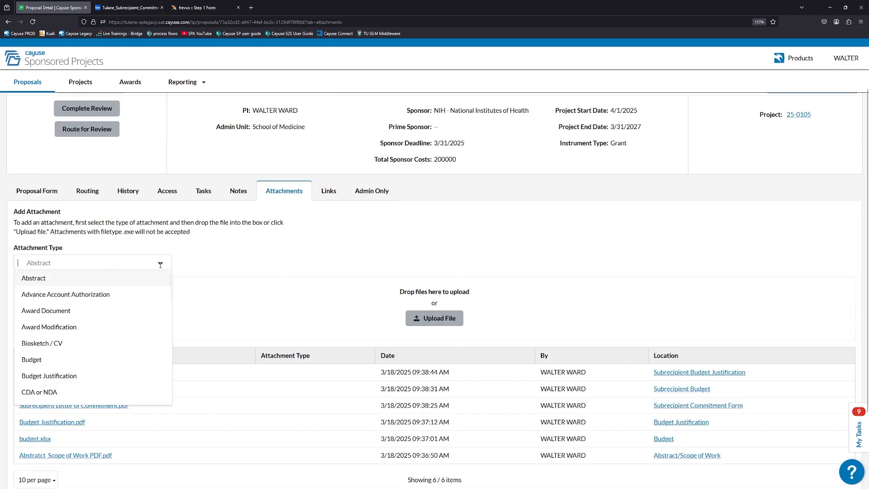
scroll(94, 314, down, 3)
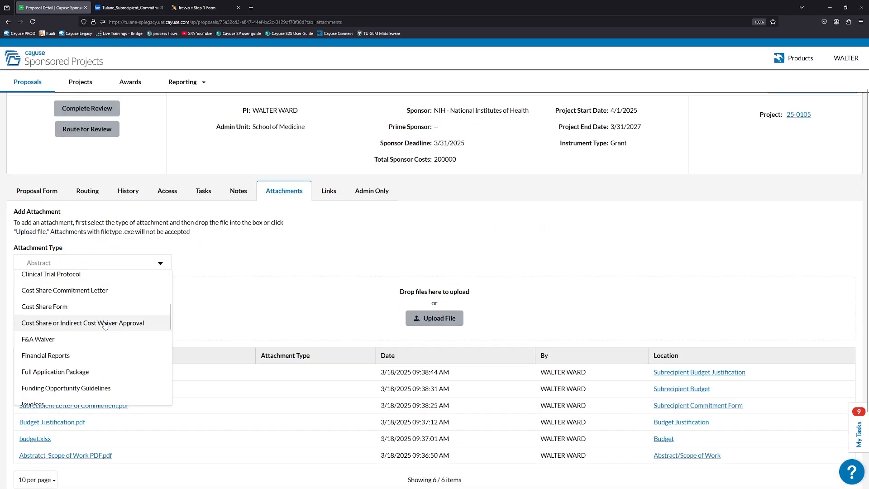
click(86, 371)
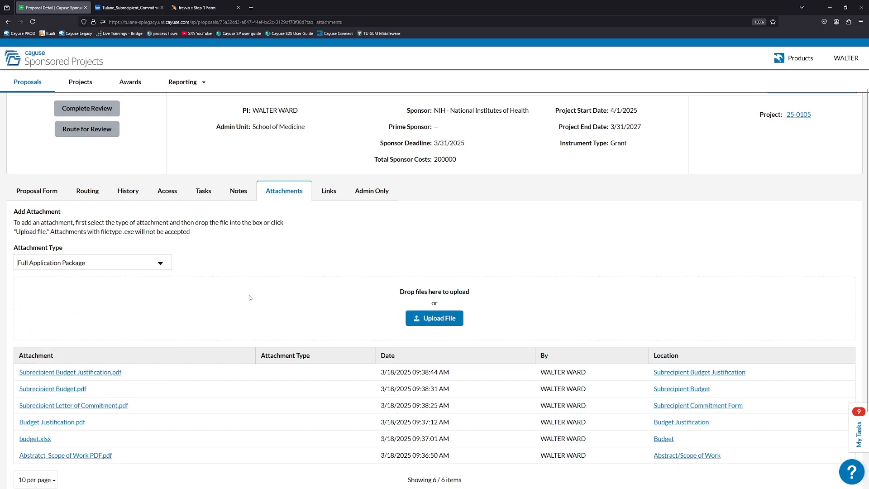
click(435, 318)
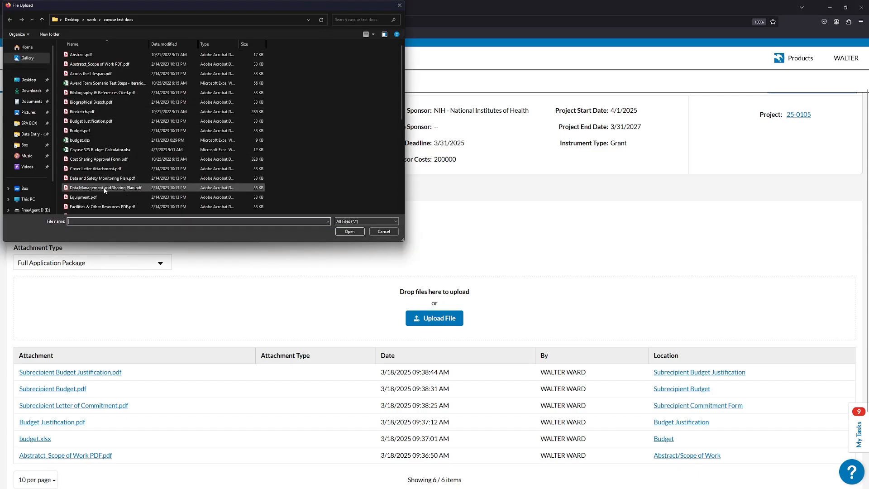
scroll(106, 190, down, 1)
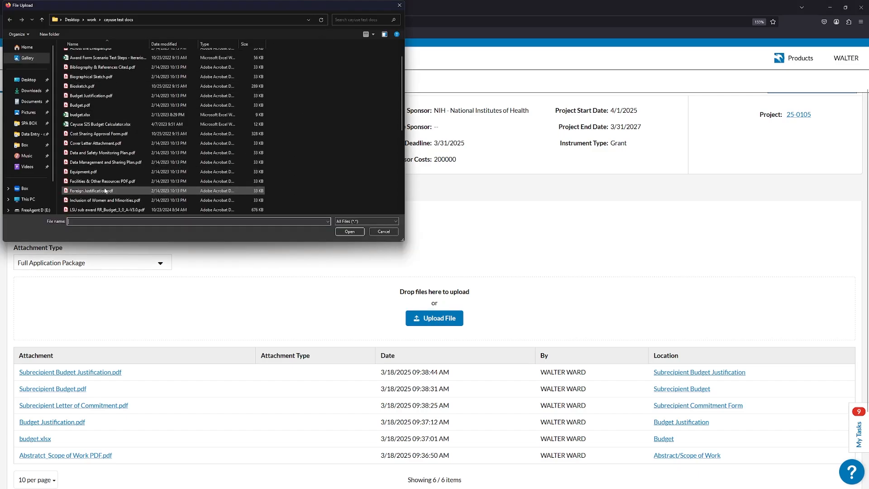
click(399, 6)
- Change the new attachment type to Other without uploading anything
click(118, 262)
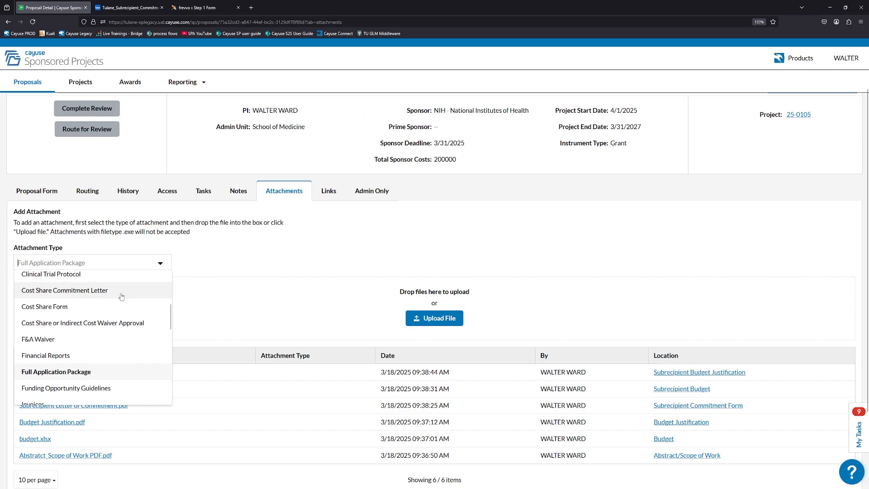
scroll(91, 317, down, 5)
click(148, 313)
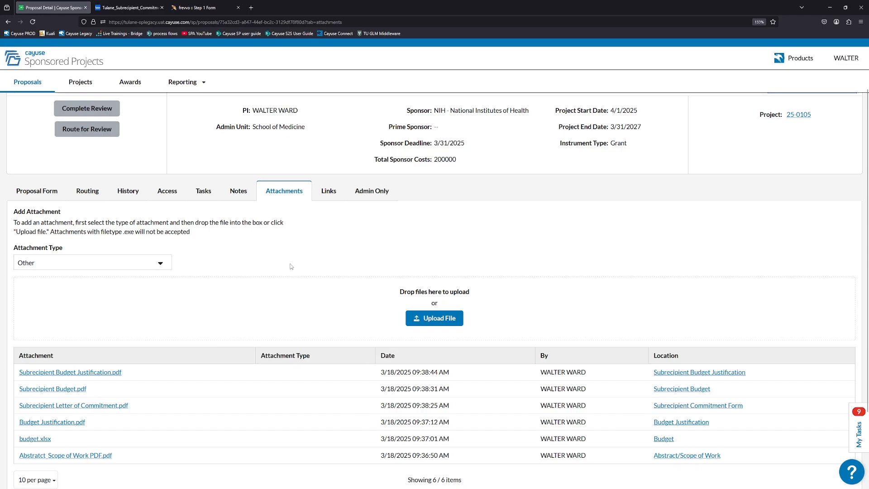
scroll(335, 290, up, 2)
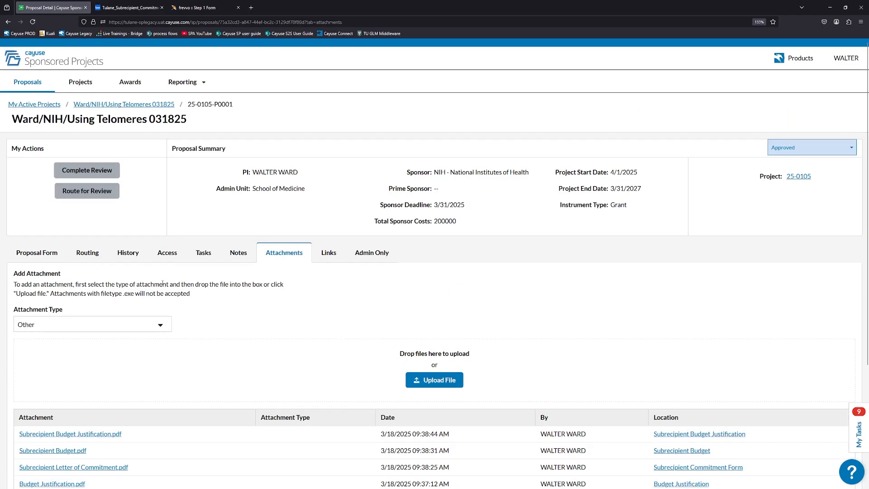
- Check the Links tab, then go through project 25-0105 and Project Dashboard to the Proposals Dashboard
click(333, 256)
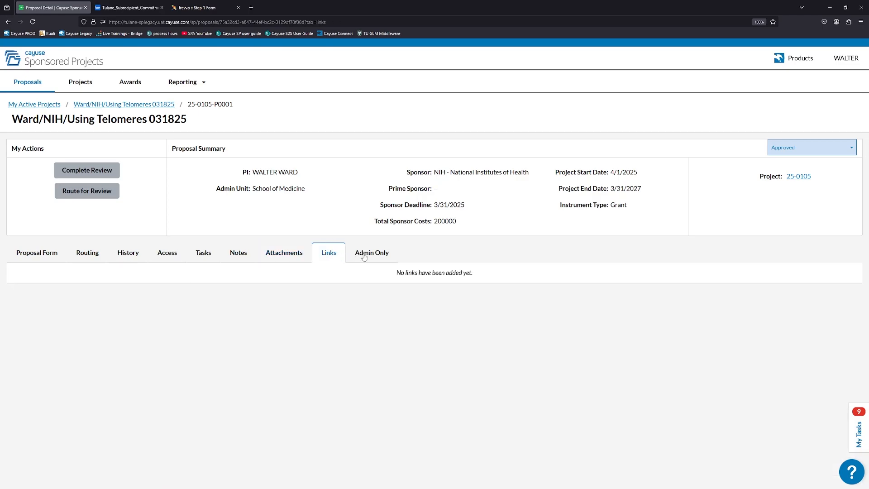
click(34, 256)
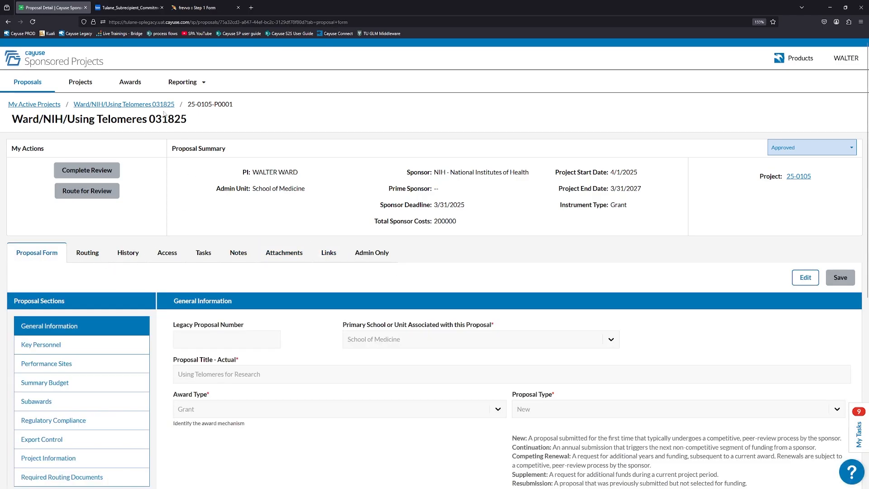
click(152, 105)
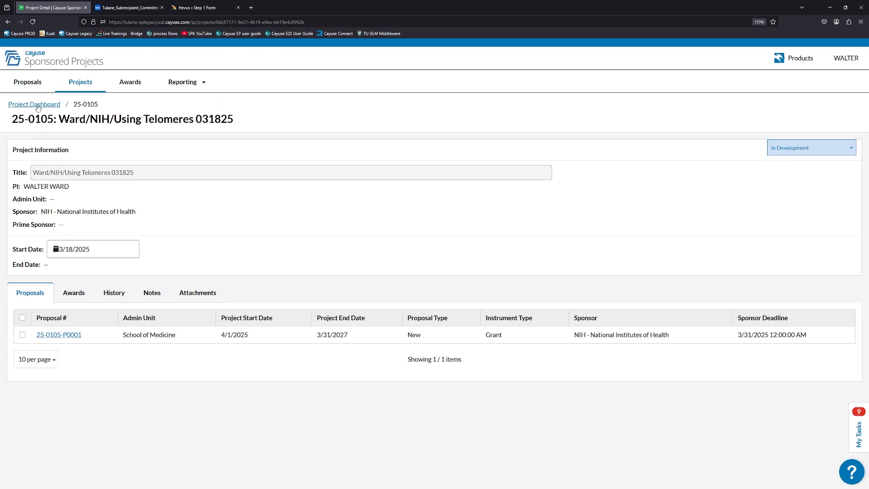
click(36, 106)
click(27, 81)
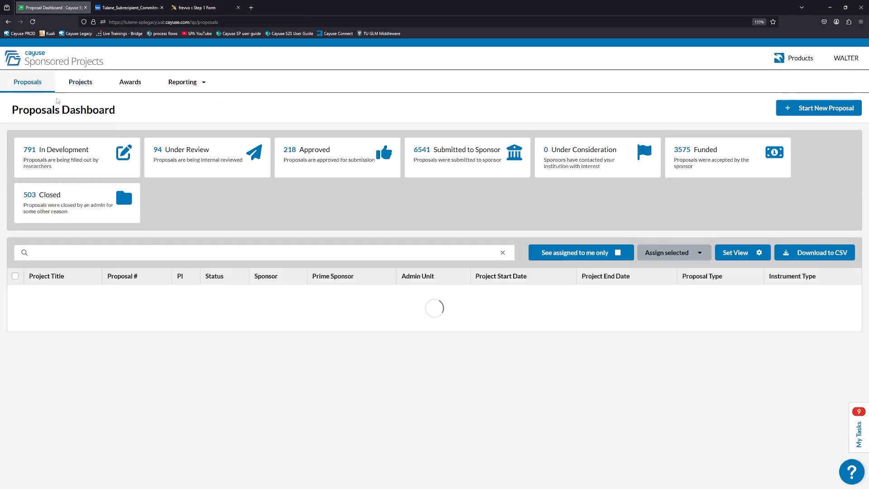